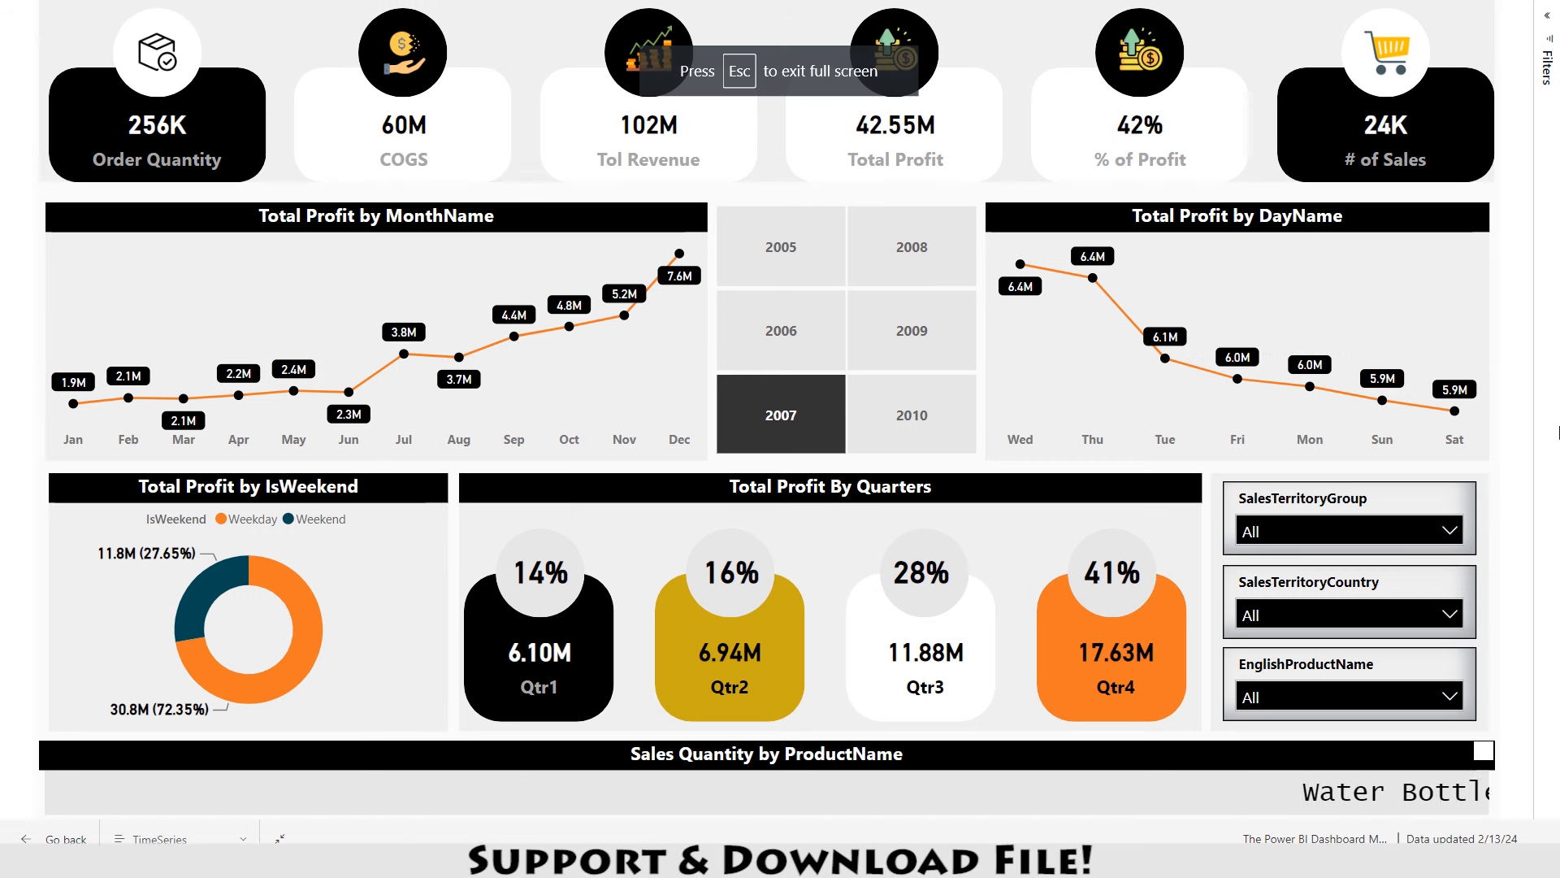
# - Launch Power BI Desktop with a new blank report
pyautogui.press('super')
pyautogui.write('power')
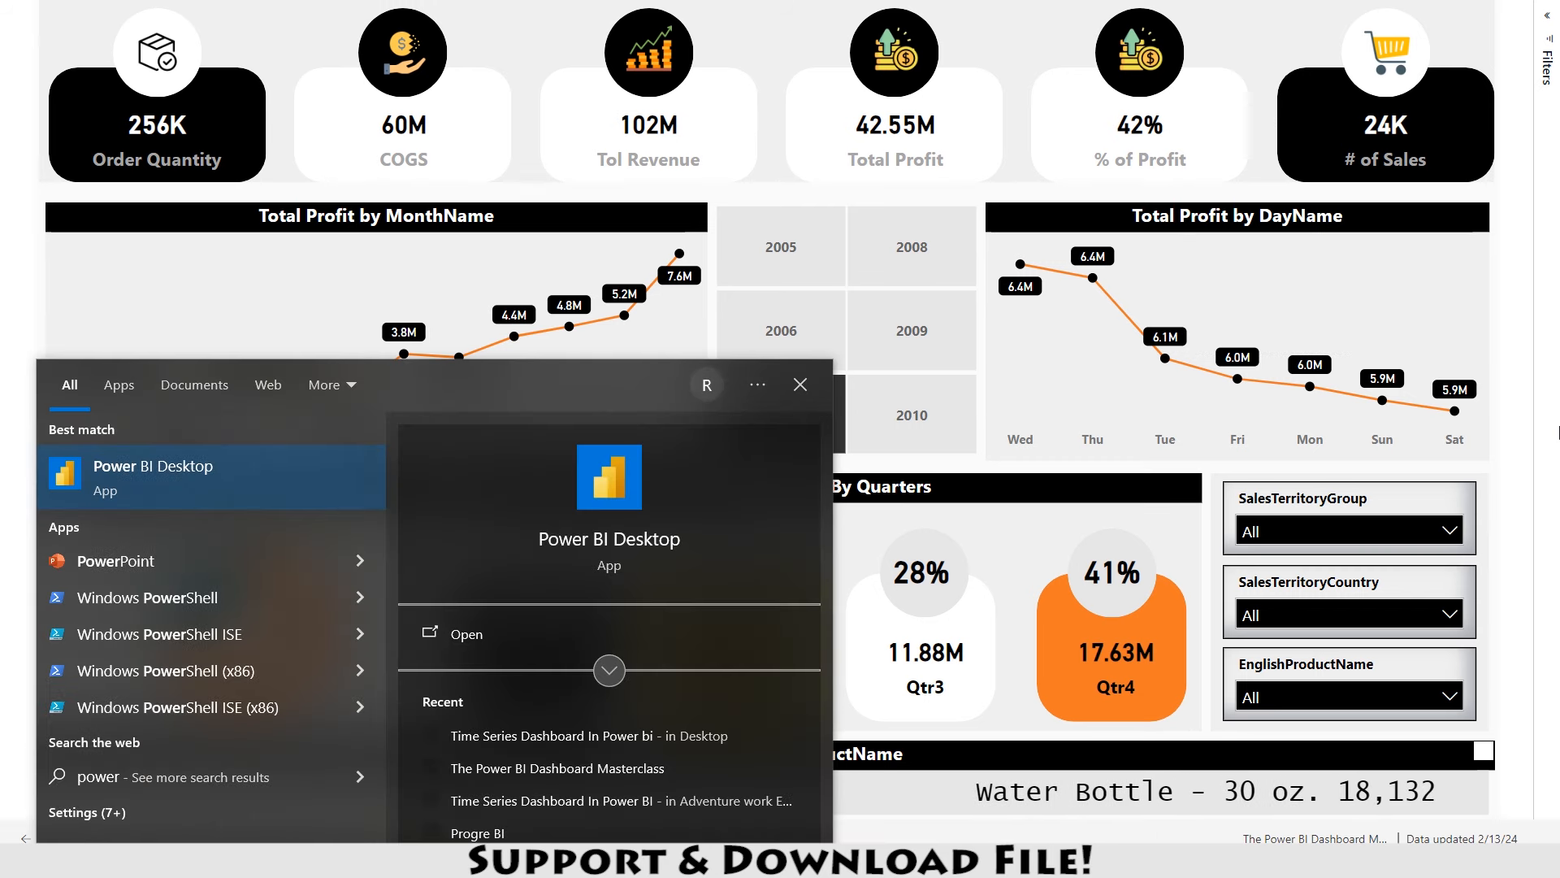
pyautogui.press('Return')
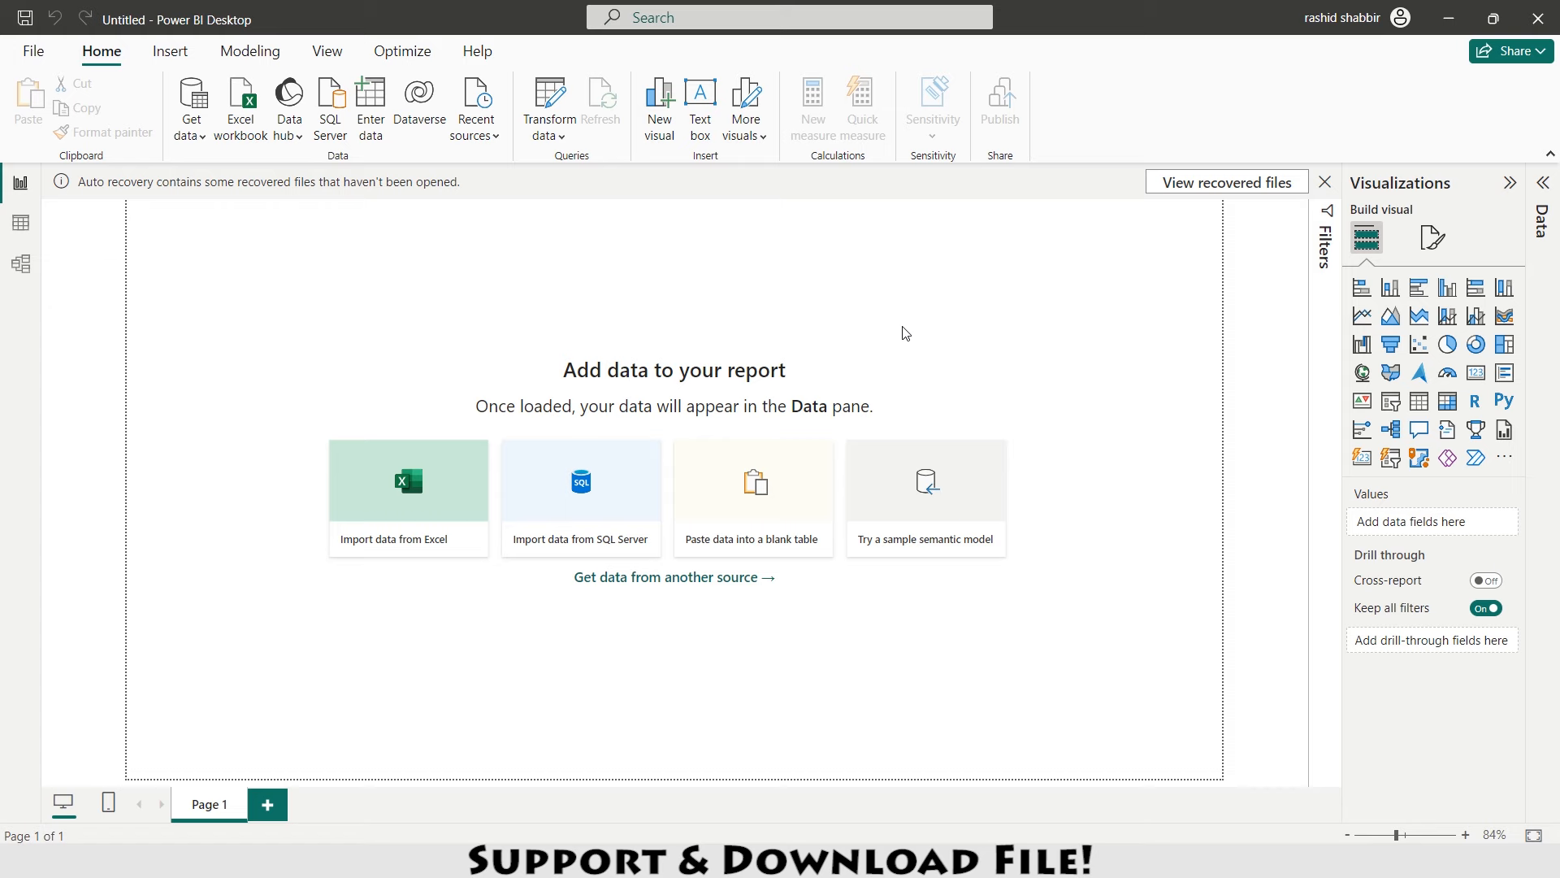
# - Save the blank report as "Time Series Dashboard In Power BI" in the Adventure work Excel Dashboard folder on the Desktop
pyautogui.hotkey('ctrl', 's')
pyautogui.click(628, 628)
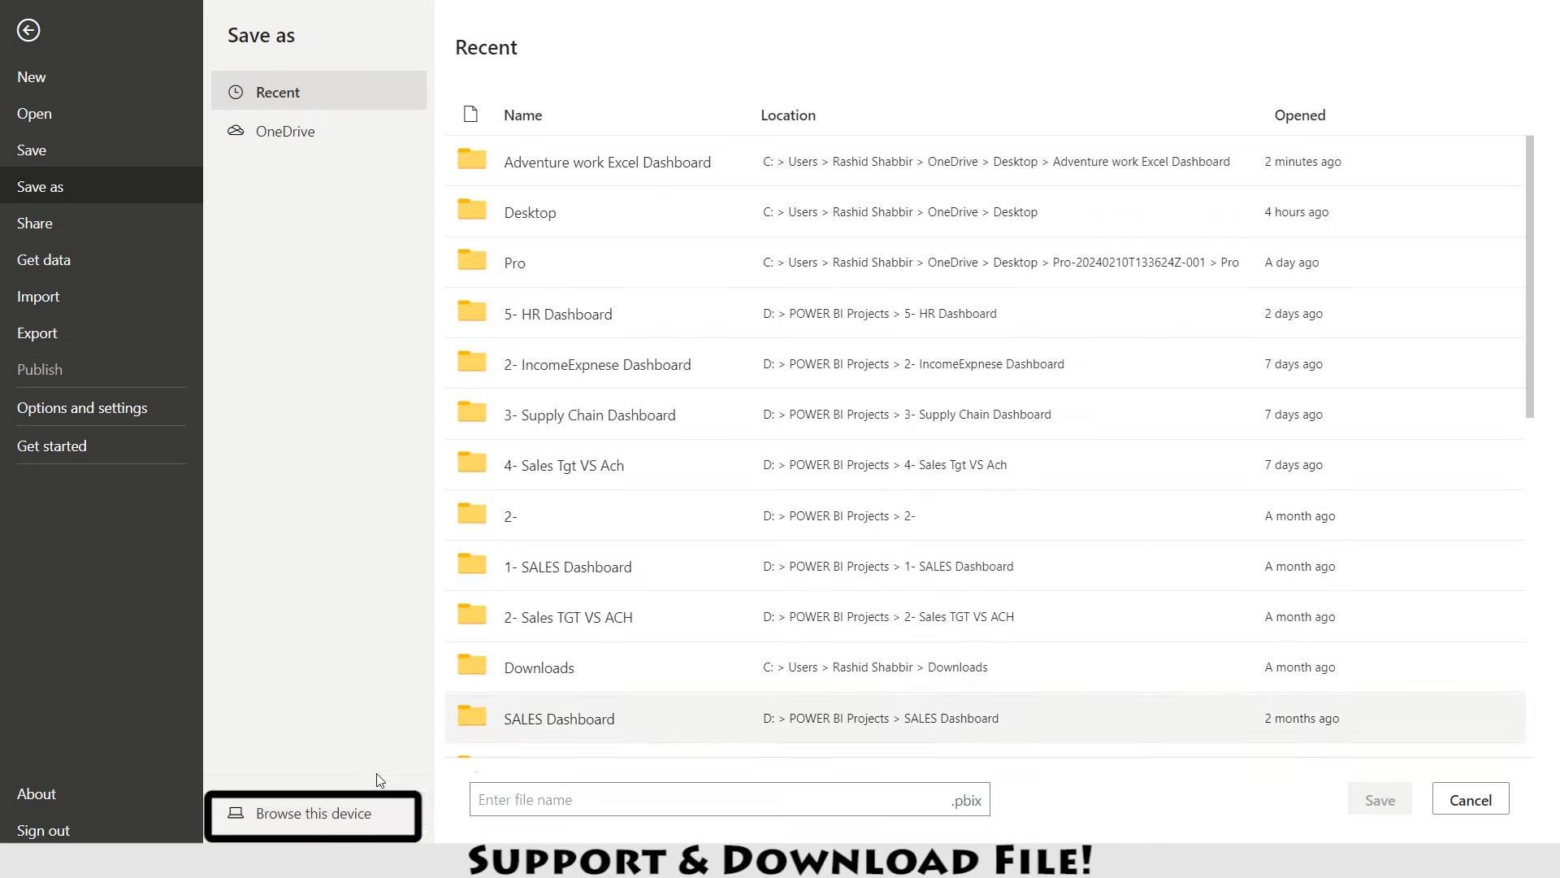
pyautogui.click(322, 826)
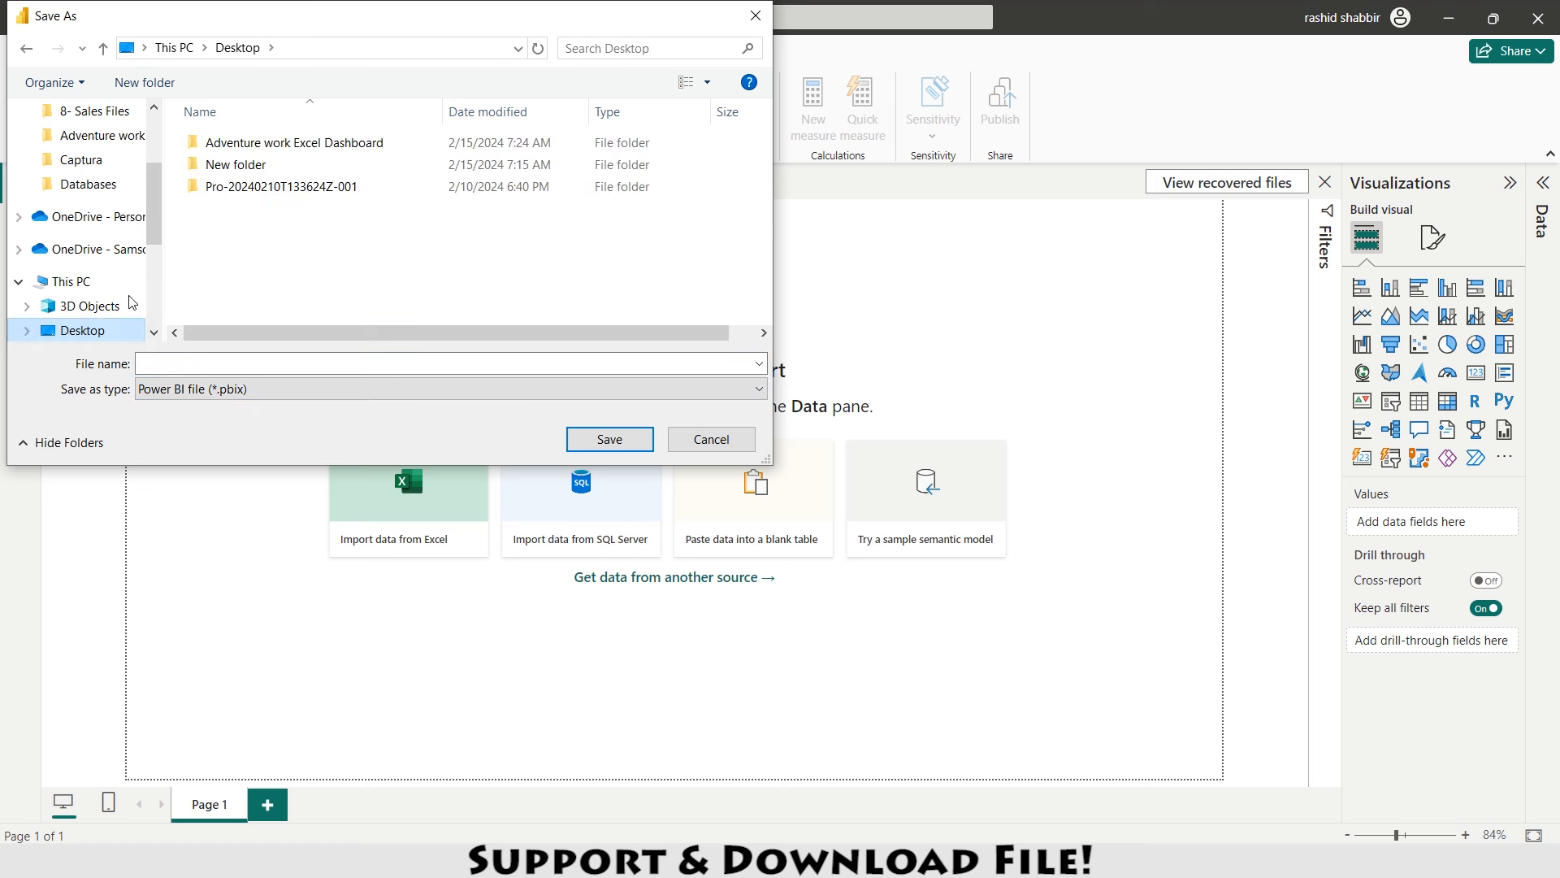
pyautogui.doubleClick(236, 143)
pyautogui.click(297, 364)
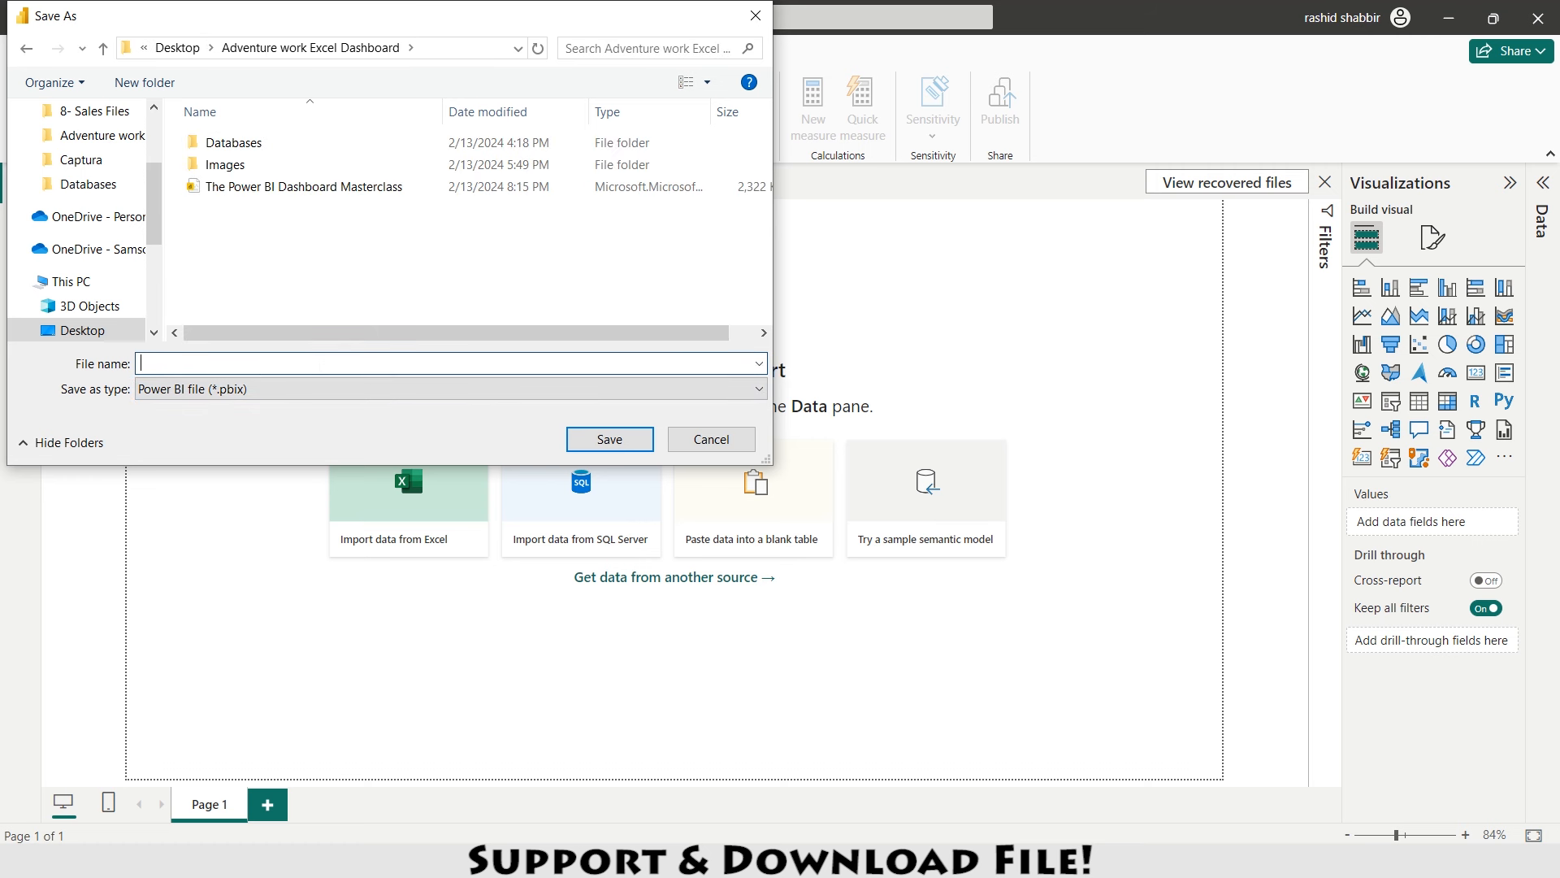
pyautogui.write('Time')
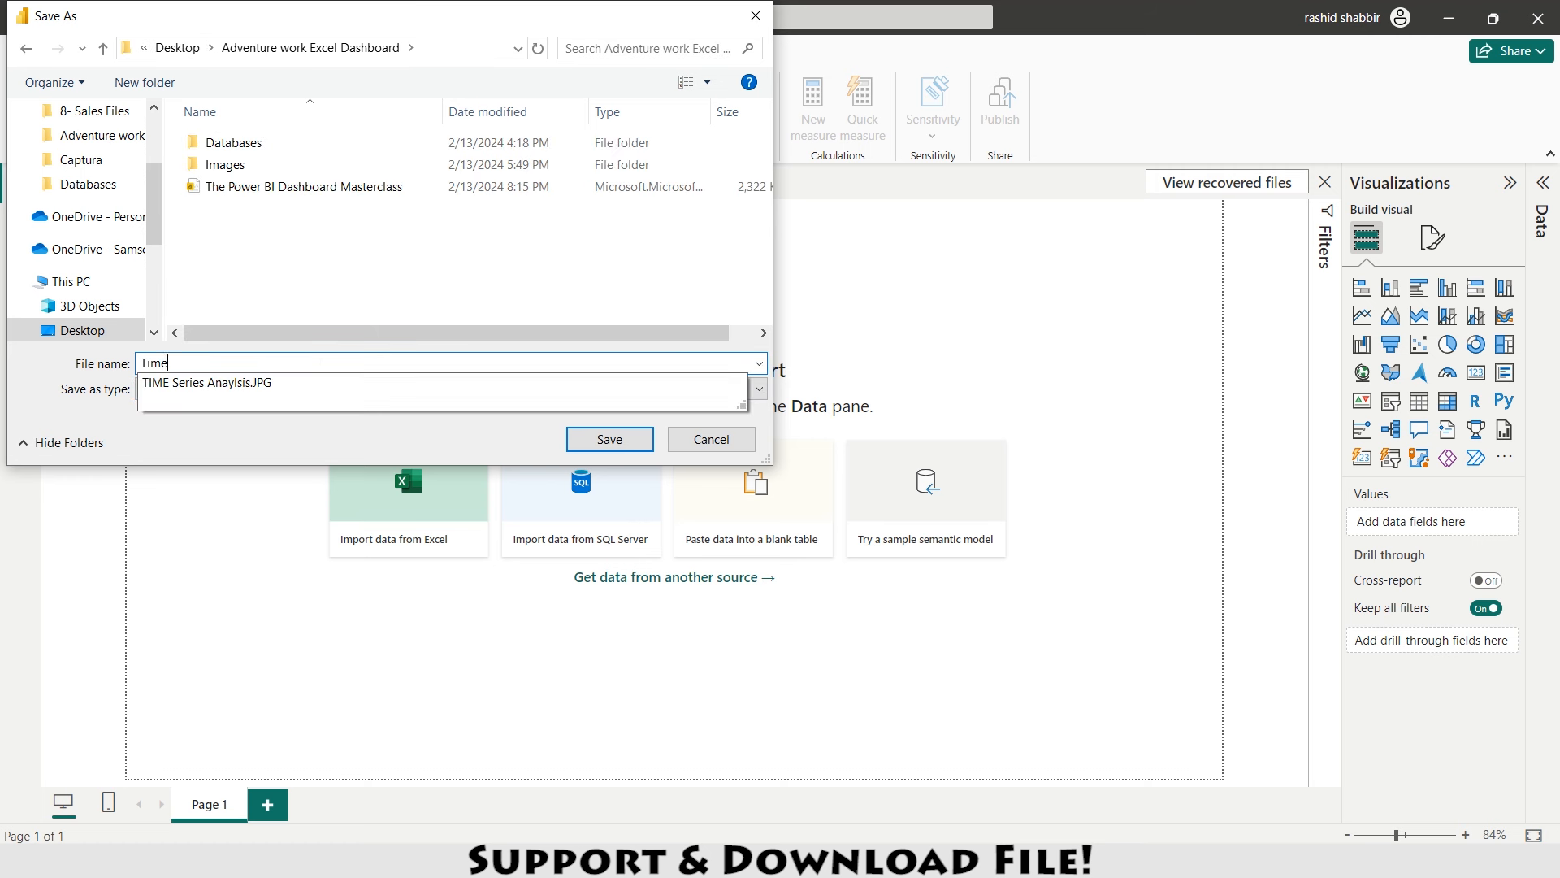
pyautogui.write(' Series Dashboard In Power BI')
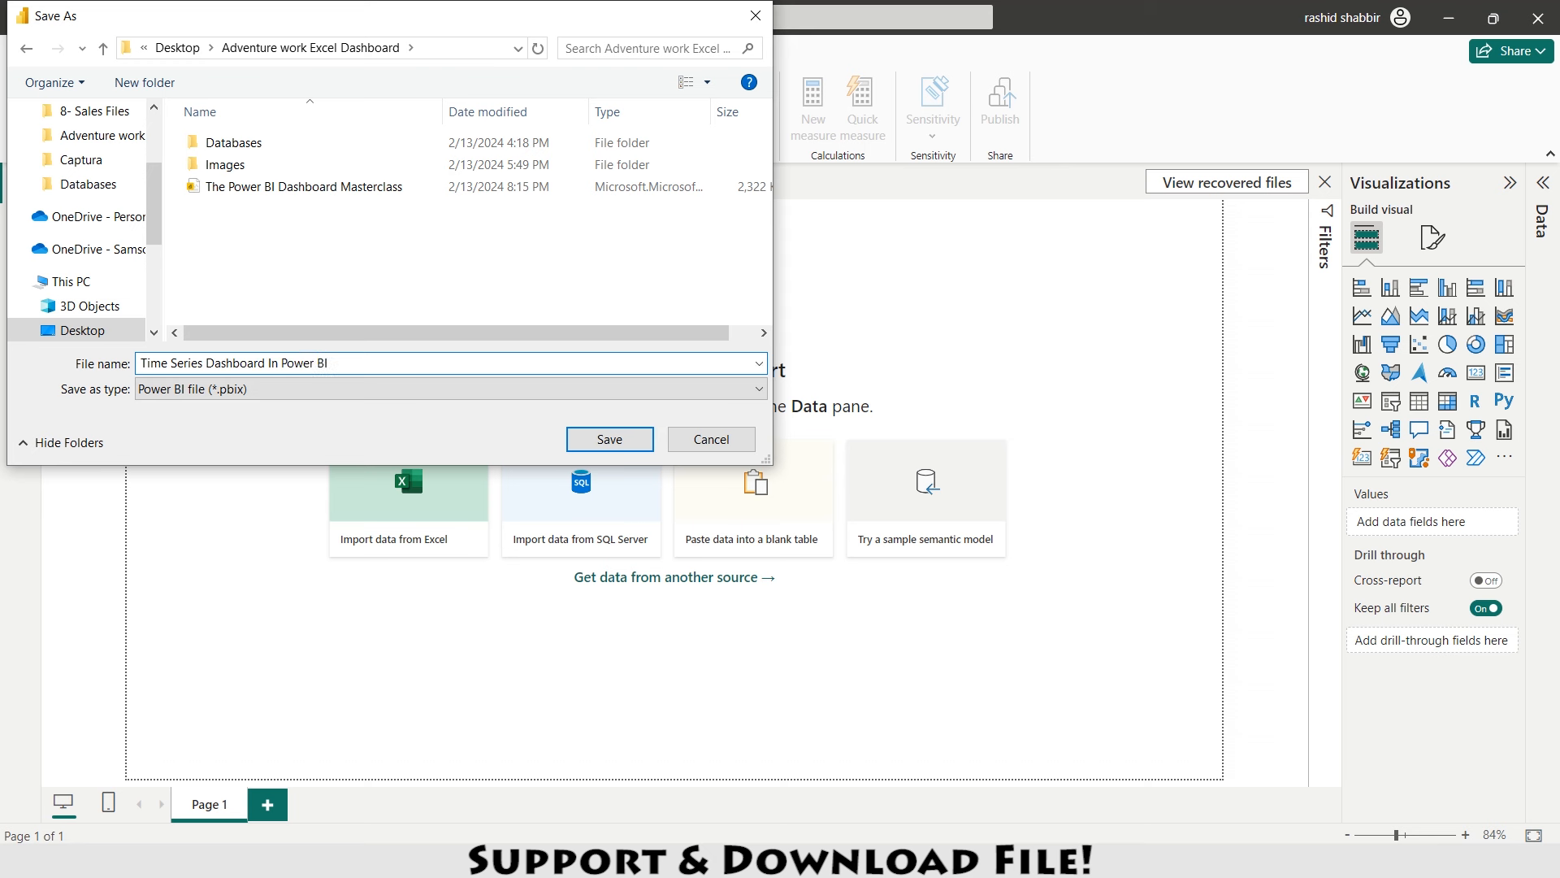
pyautogui.press('Return')
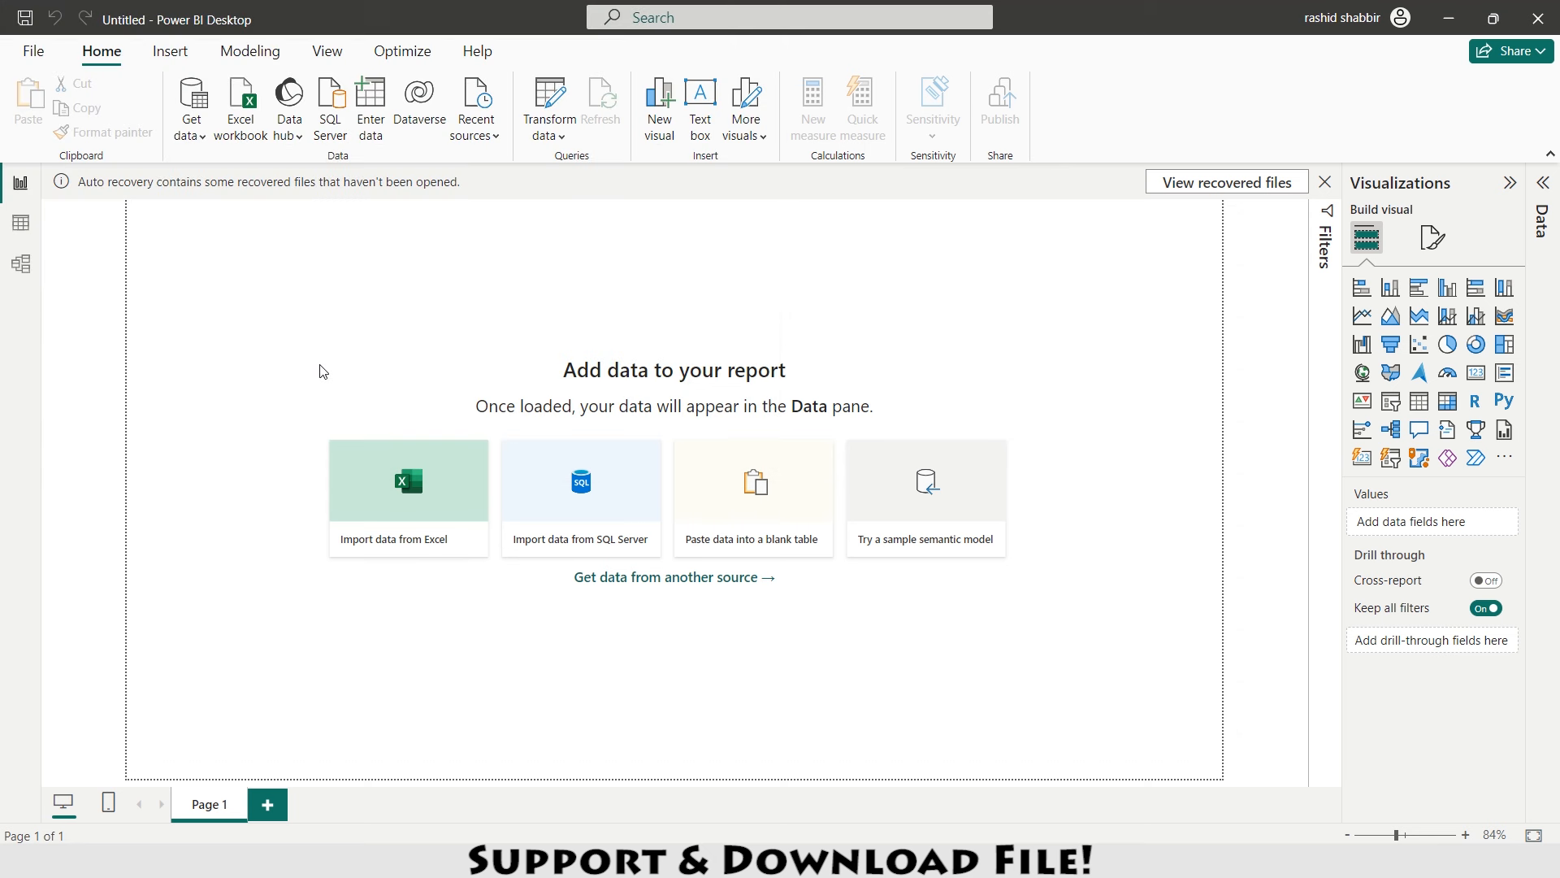
# - Load the DimCustomer, DimGeography, DimProduct, DimSalesTerritory and FactInternetSales tables from the AdventureWorks.xlsx Excel workbook
pyautogui.click(409, 510)
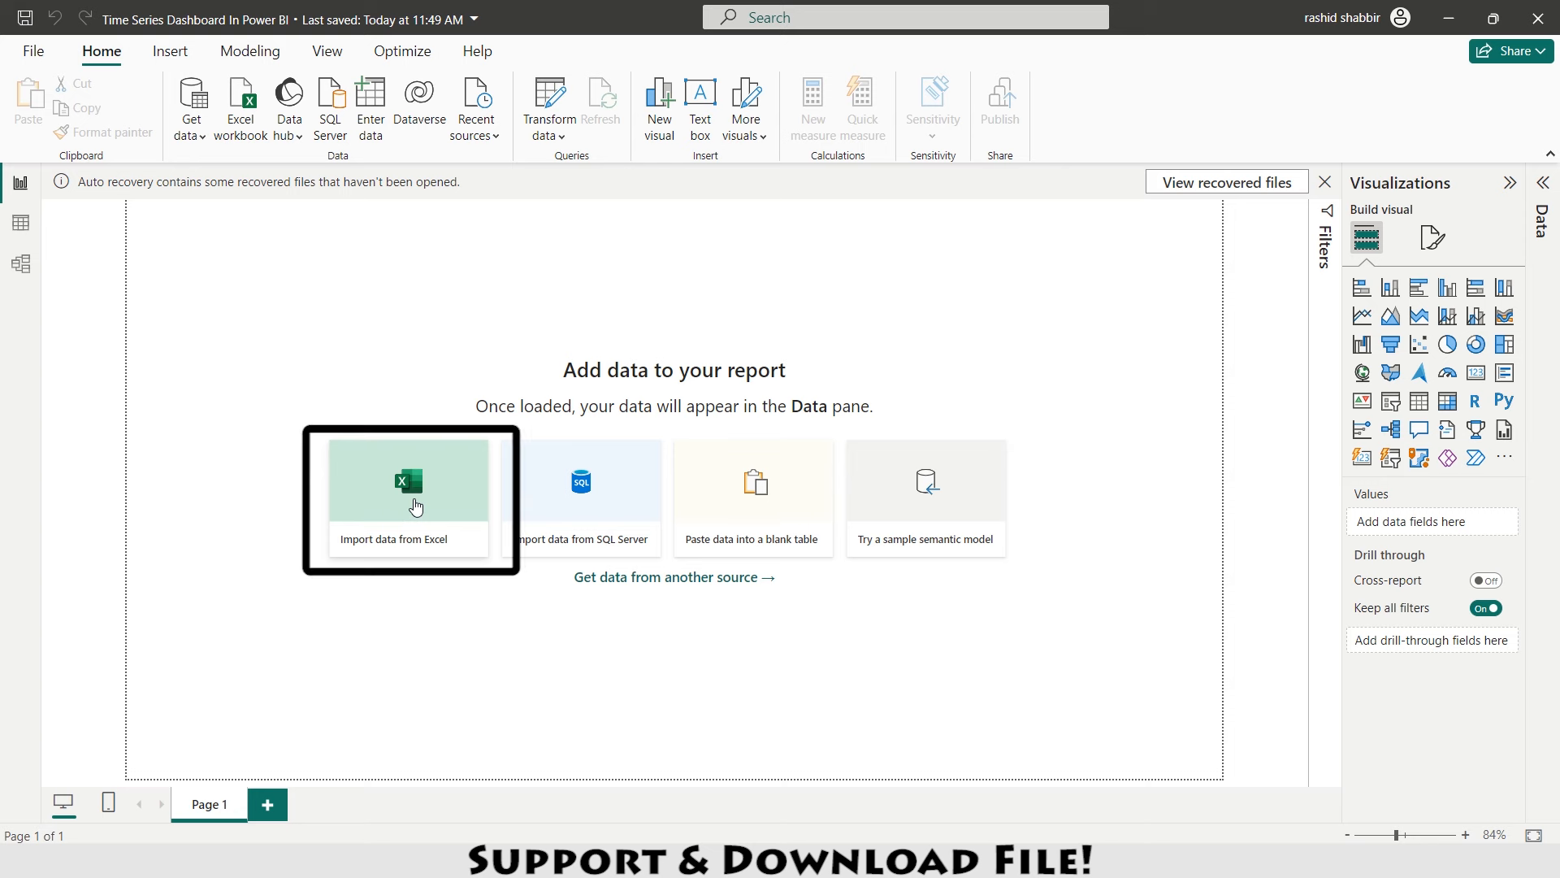
pyautogui.doubleClick(276, 147)
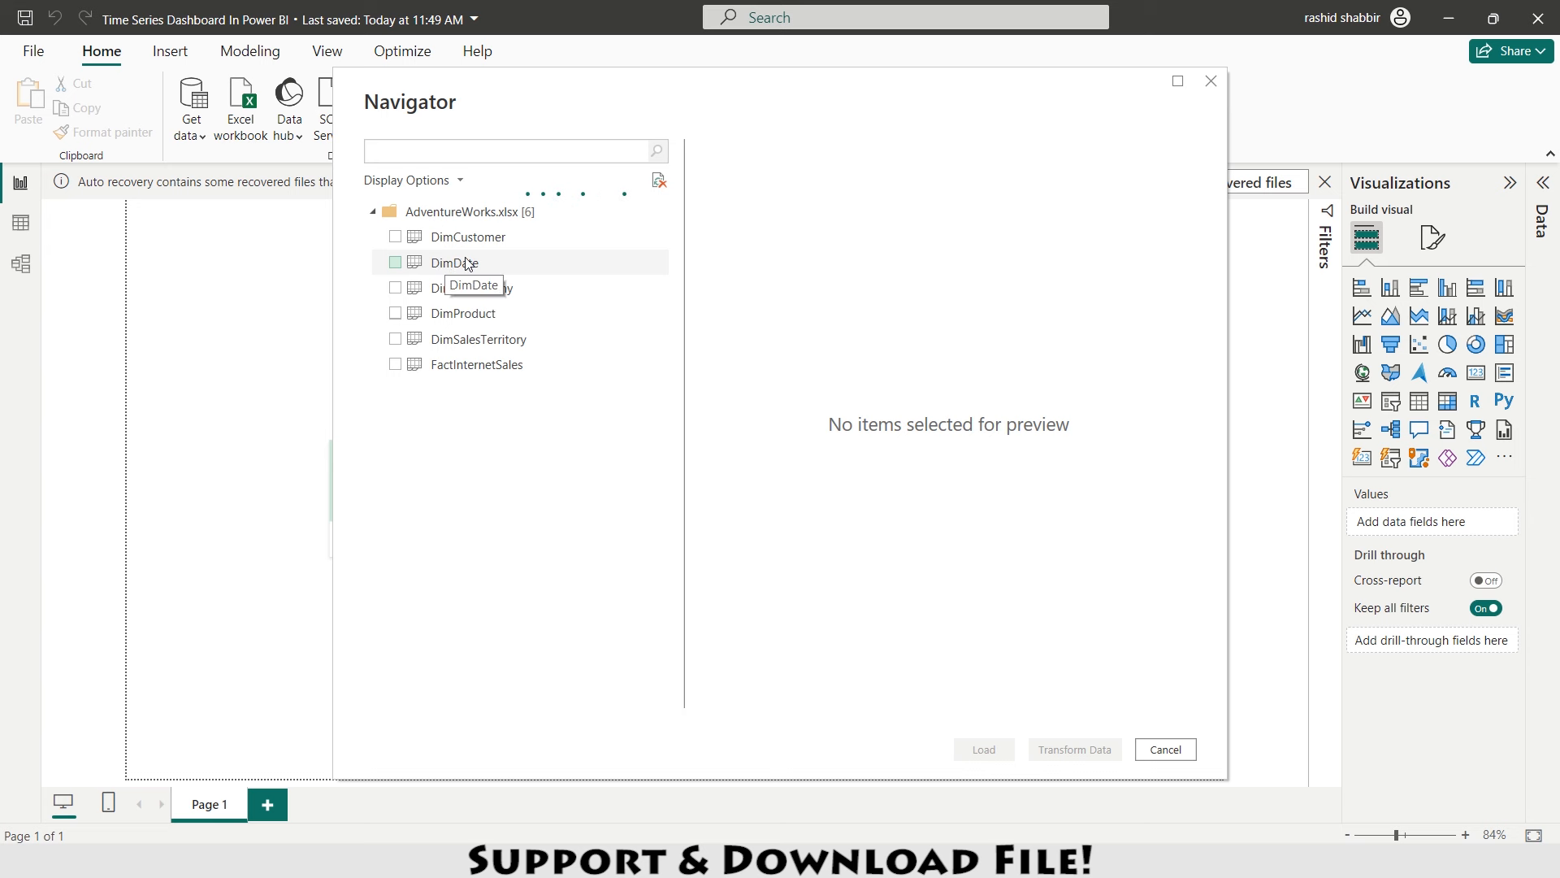
pyautogui.click(395, 237)
pyautogui.click(395, 288)
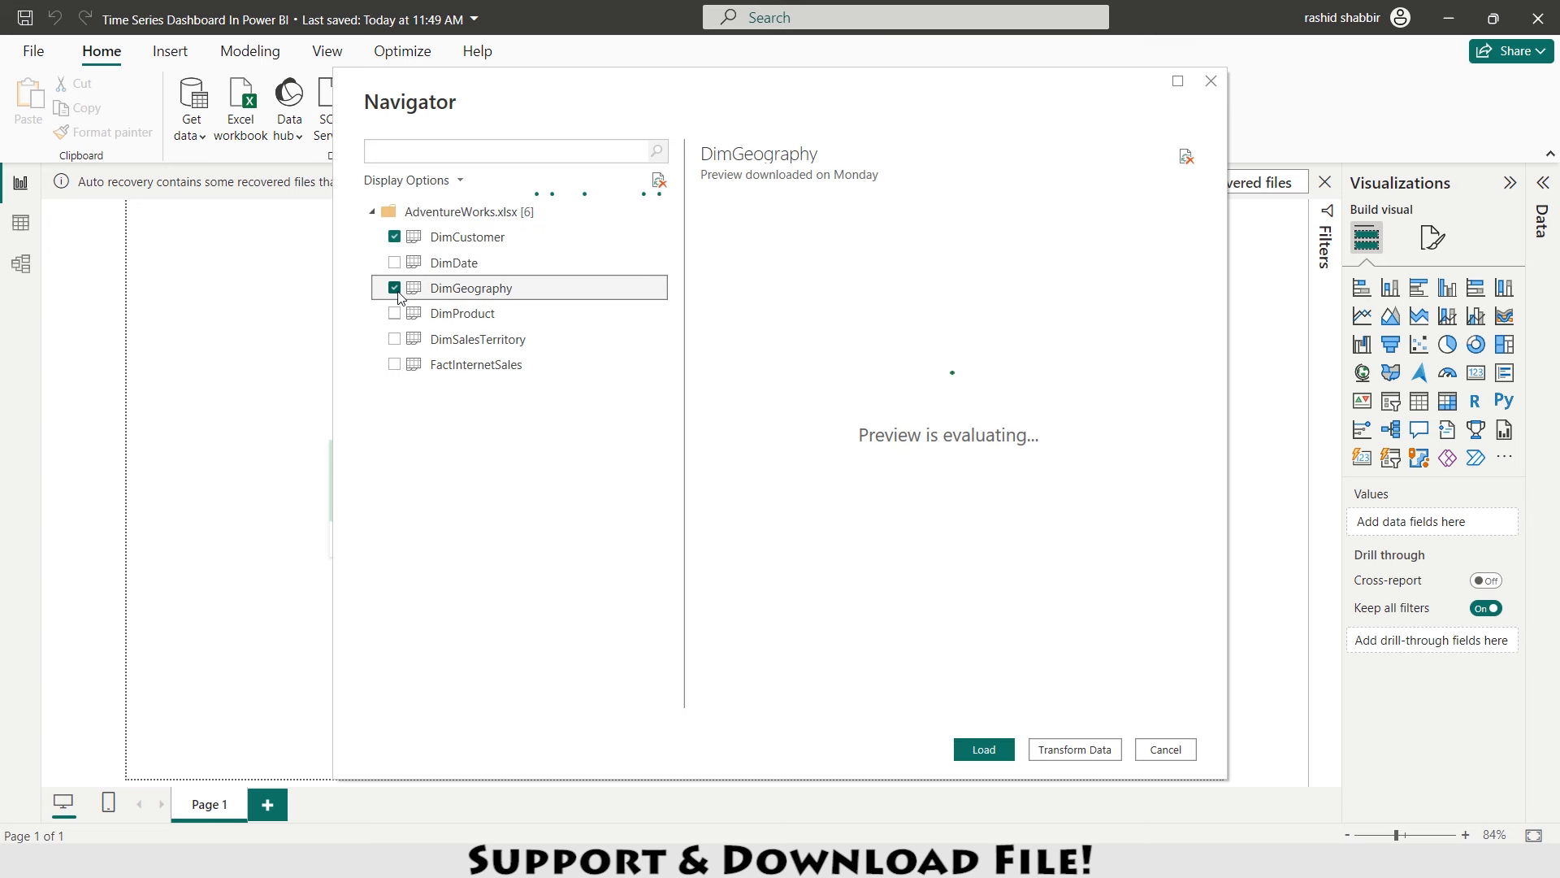
pyautogui.click(395, 313)
pyautogui.click(395, 339)
pyautogui.click(395, 364)
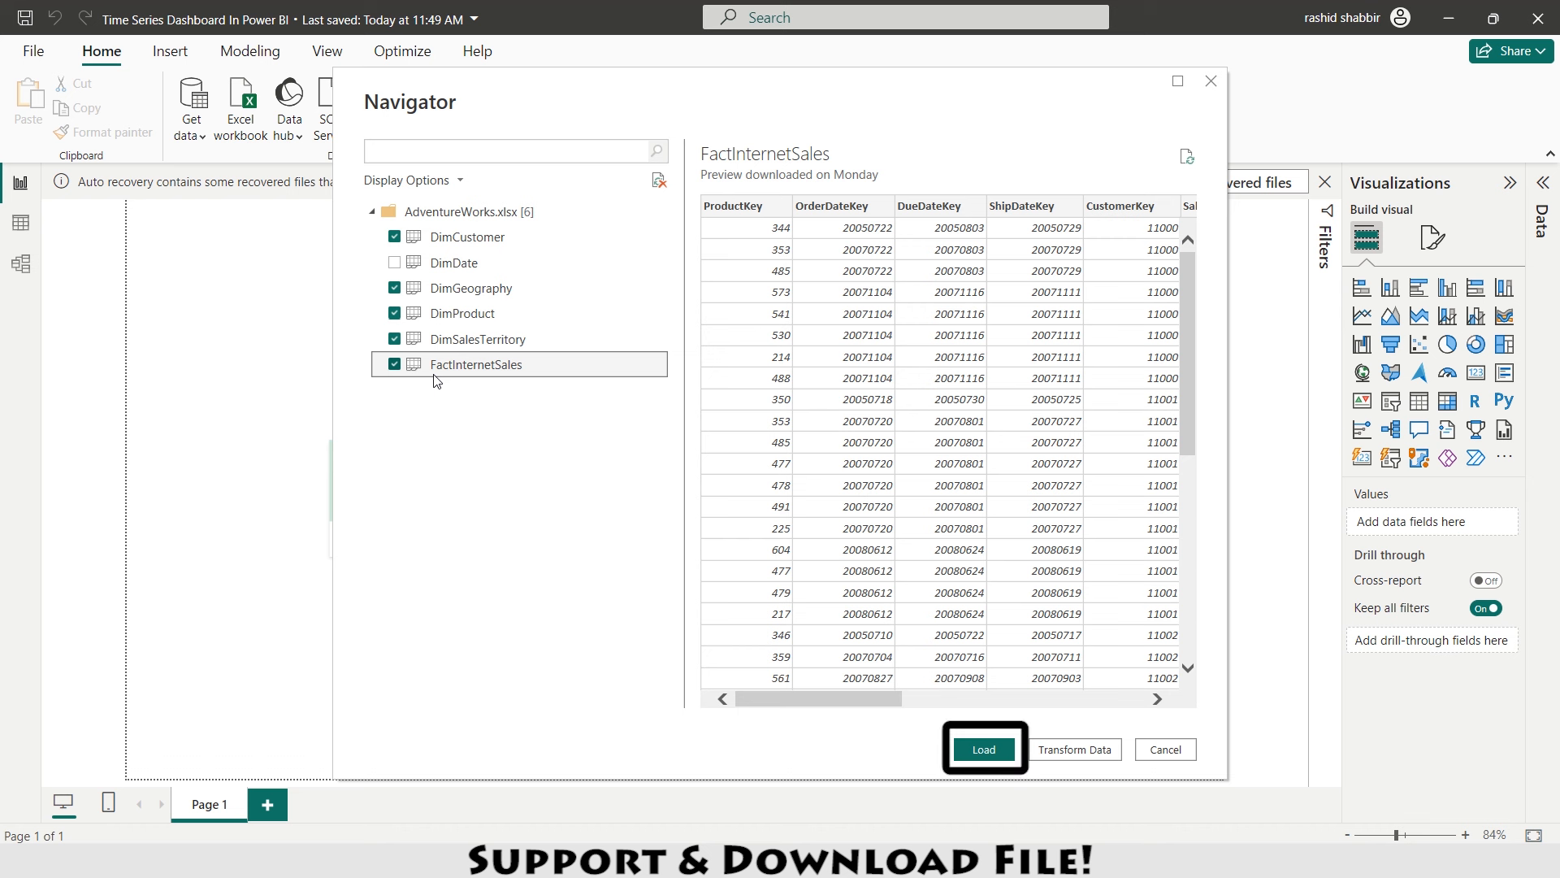
pyautogui.click(987, 751)
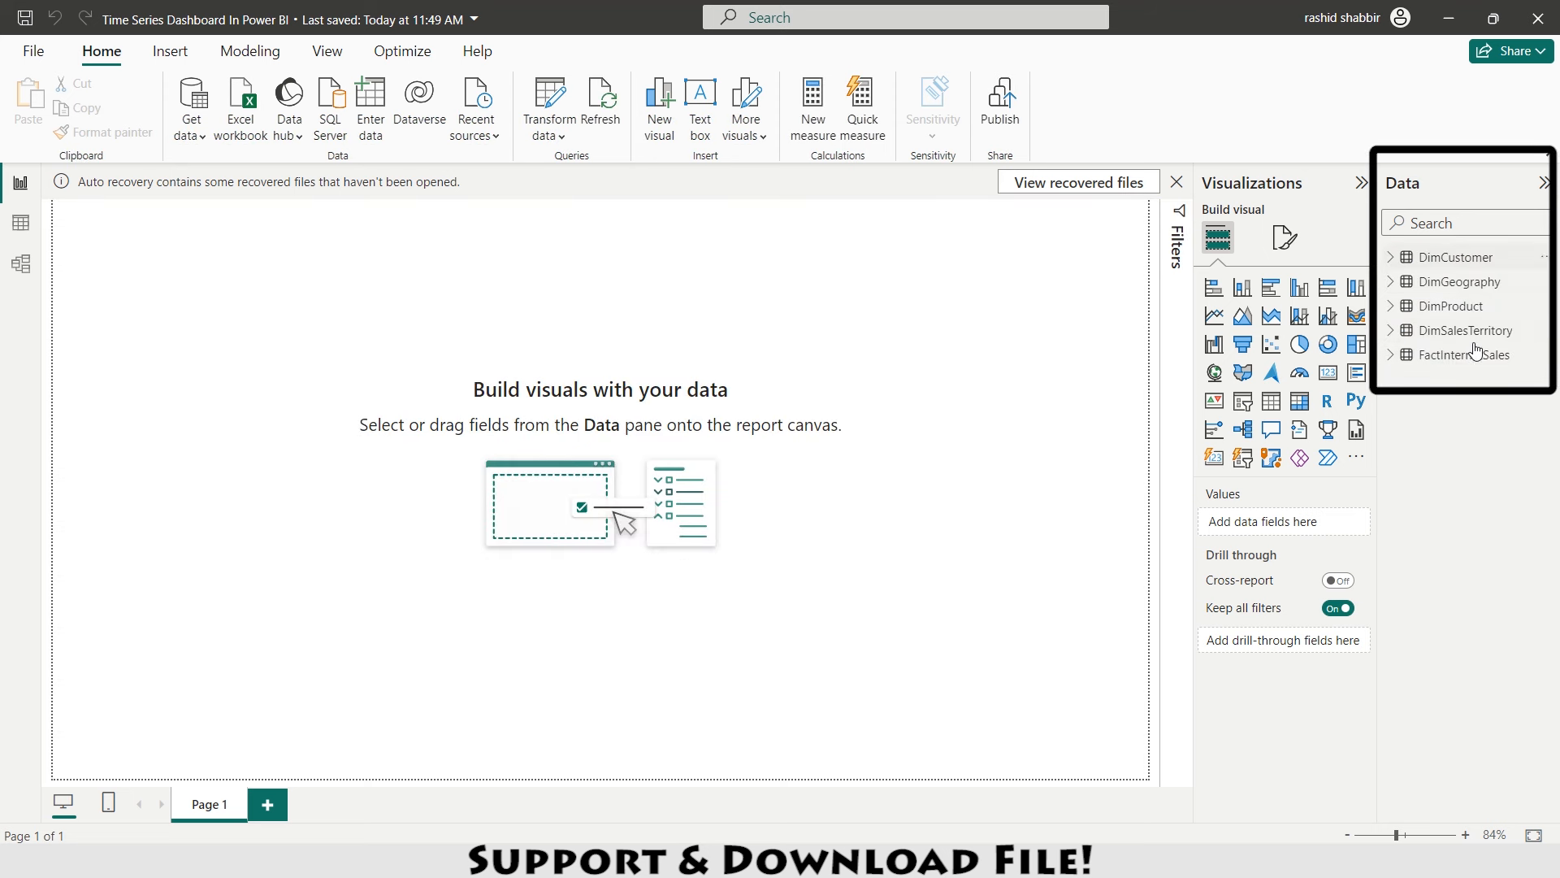
# - Create a calculated date table in the data view with the formula Calendar = CALENDARAUTO()
pyautogui.click(28, 231)
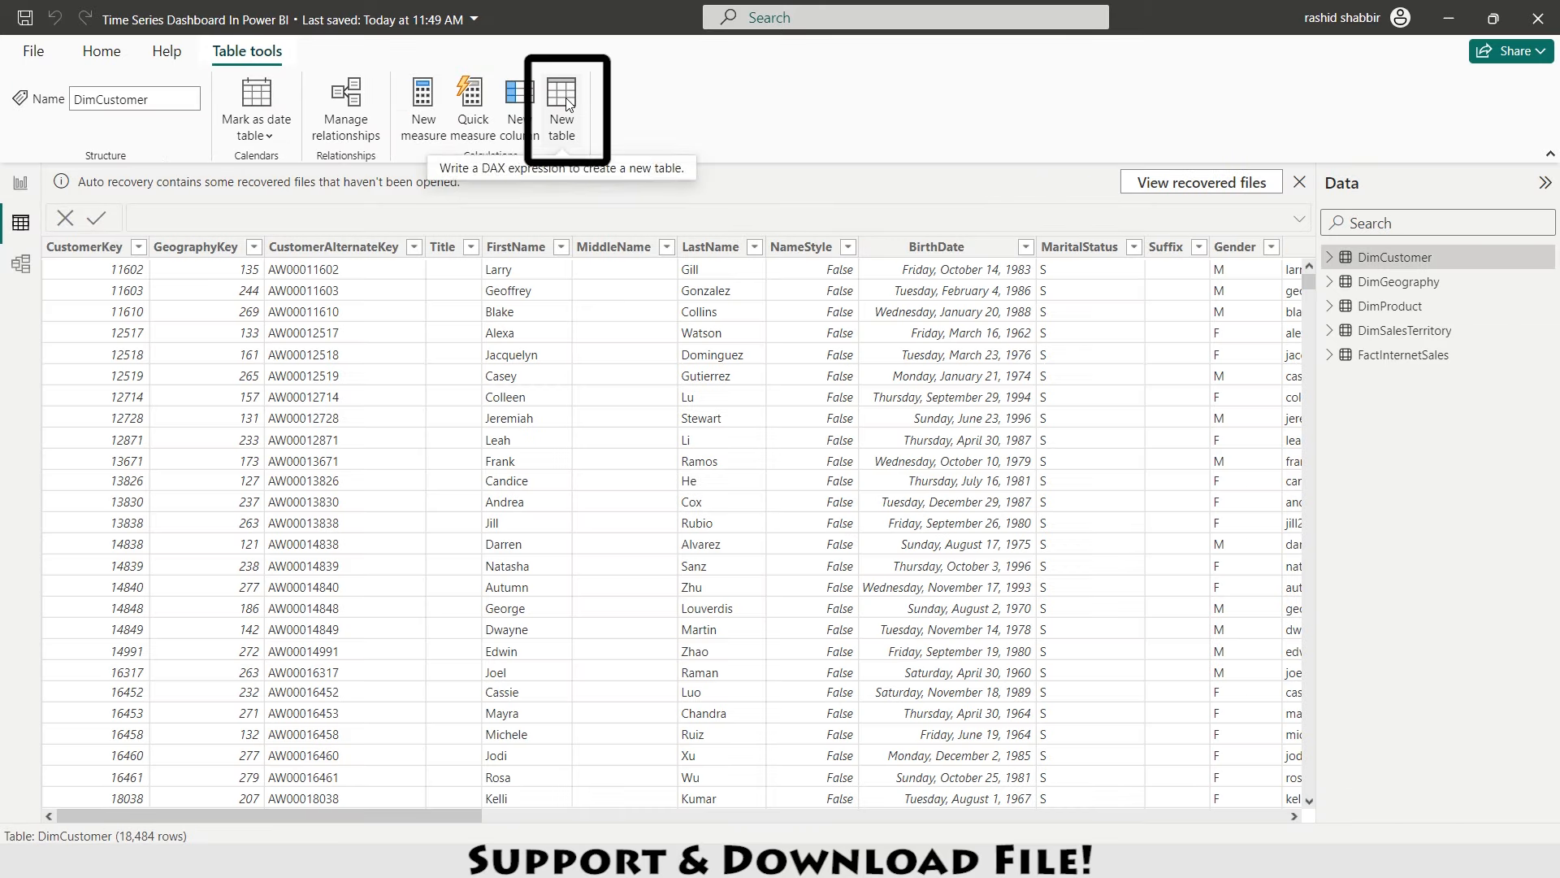
pyautogui.click(566, 102)
pyautogui.write('Calendar =')
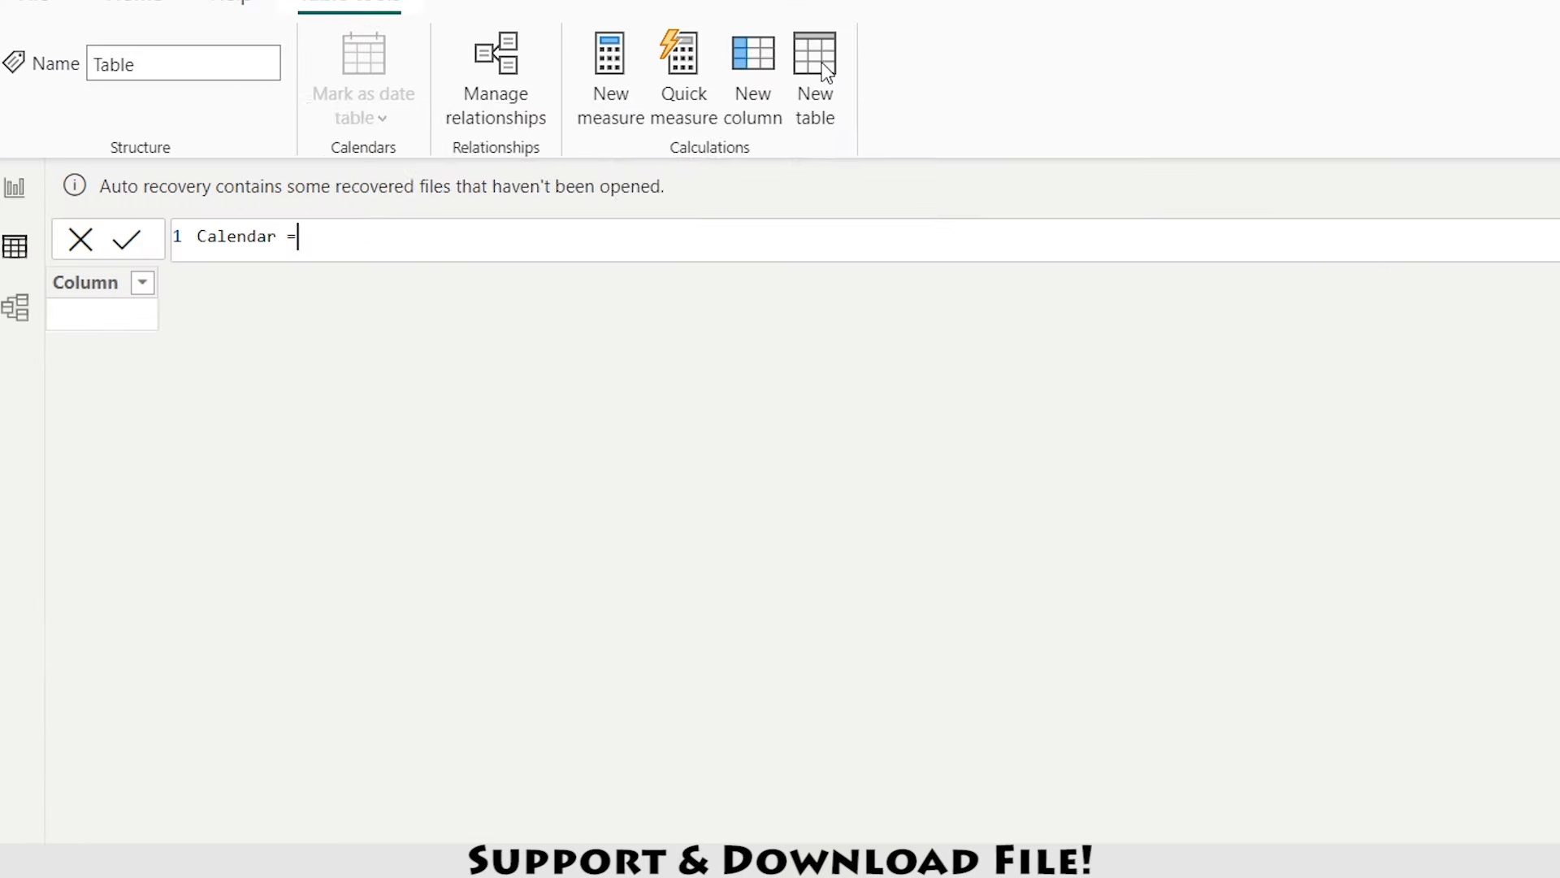
pyautogui.write(' CALENDARAUTO()')
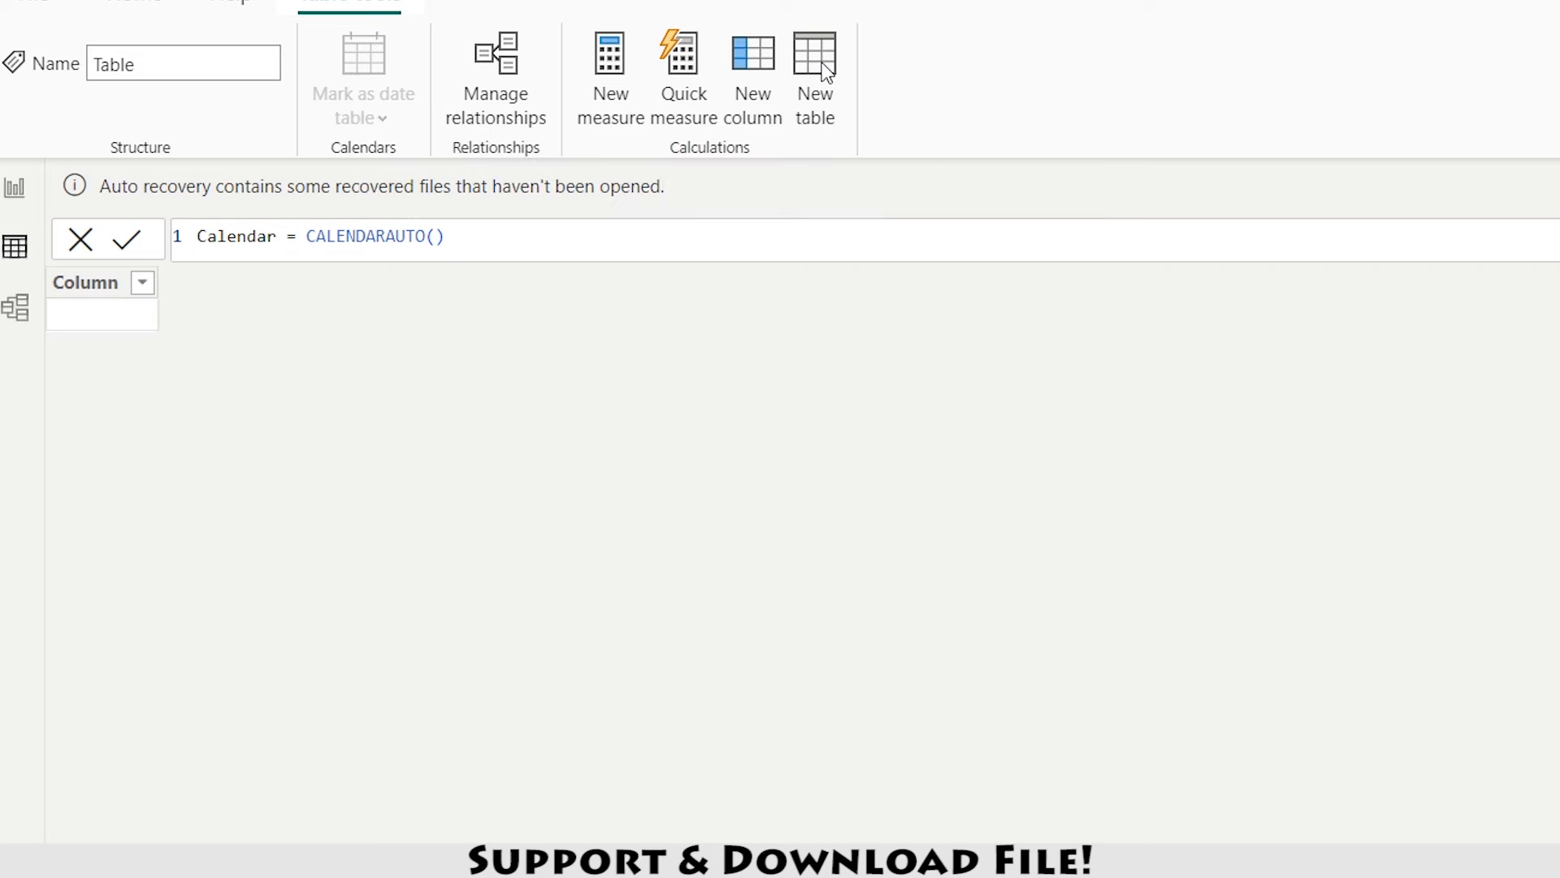
pyautogui.press('Return')
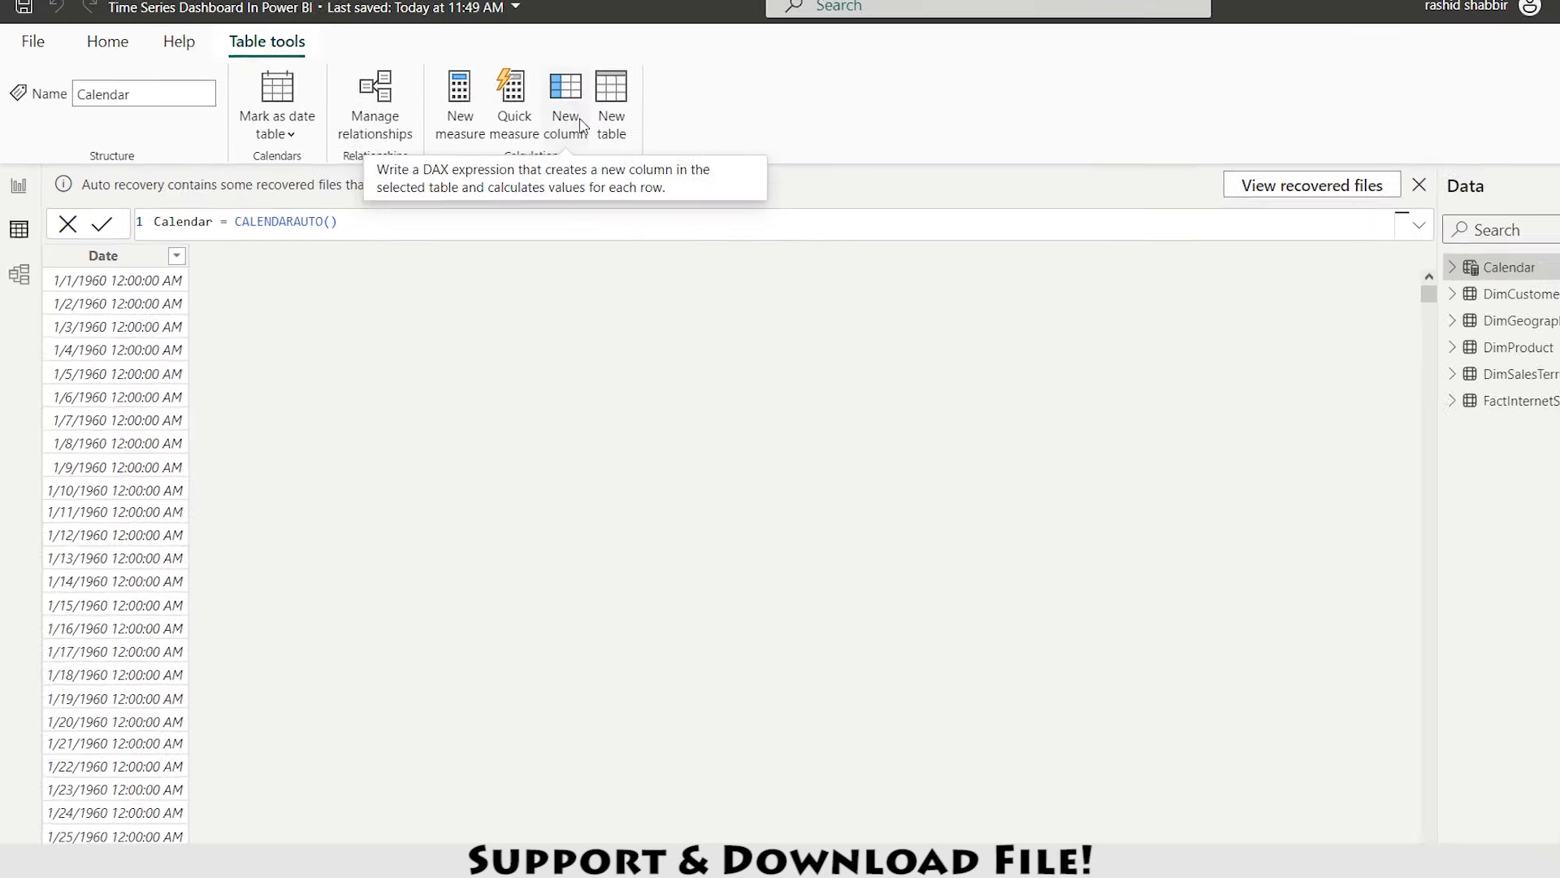
# - Add a calculated column to the Calendar table with the formula Year = YEAR('Calendar'[Date])
pyautogui.click(665, 78)
pyautogui.write('Y')
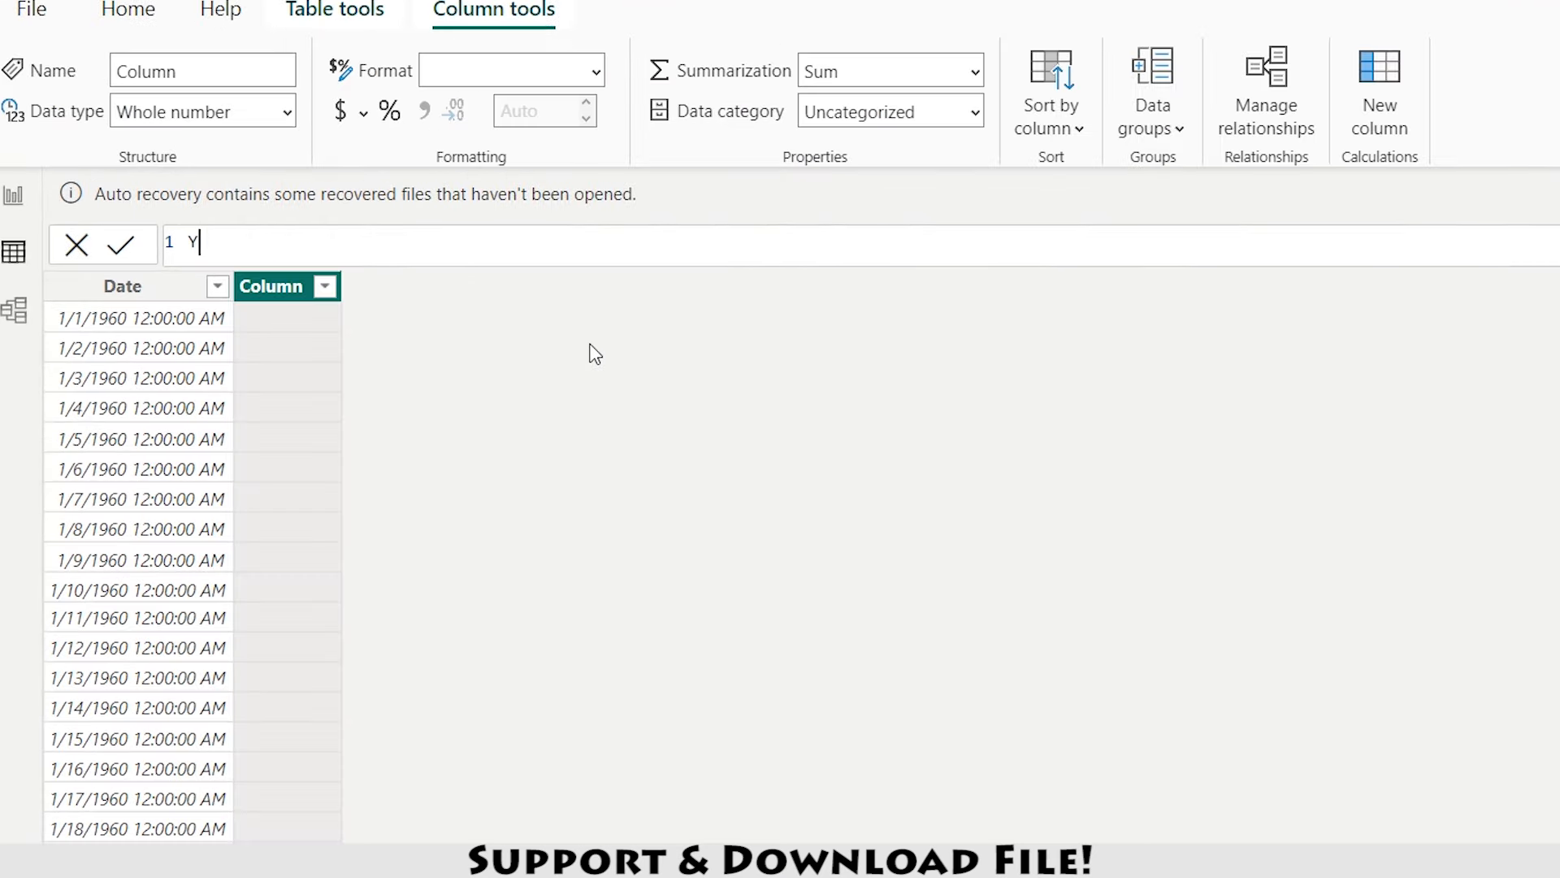
pyautogui.write('ear = YEAR(')
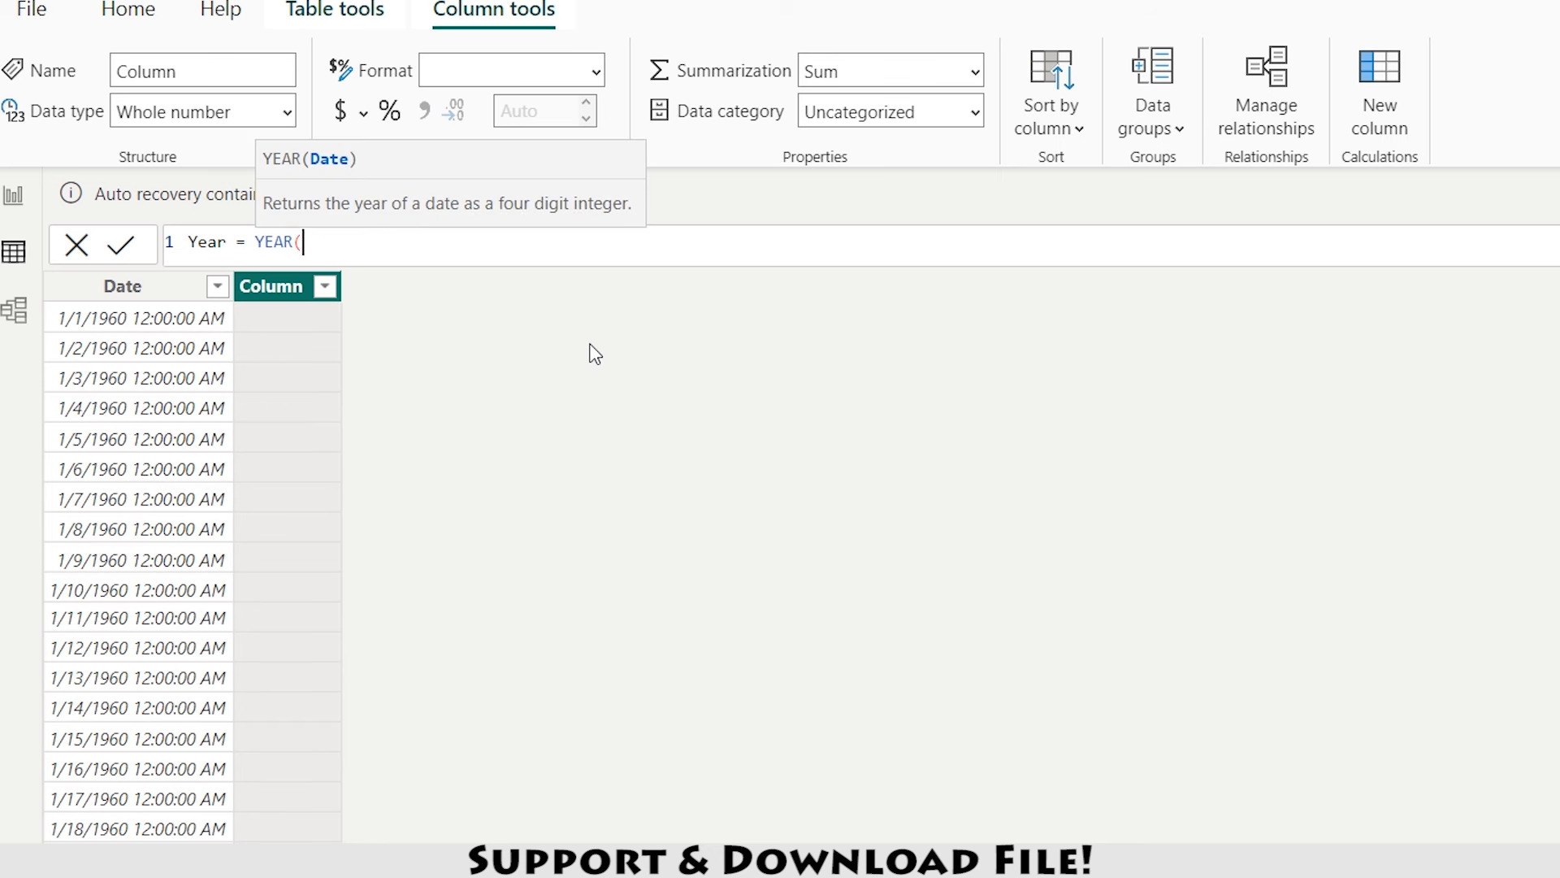
pyautogui.write("'Calendar'[Date])")
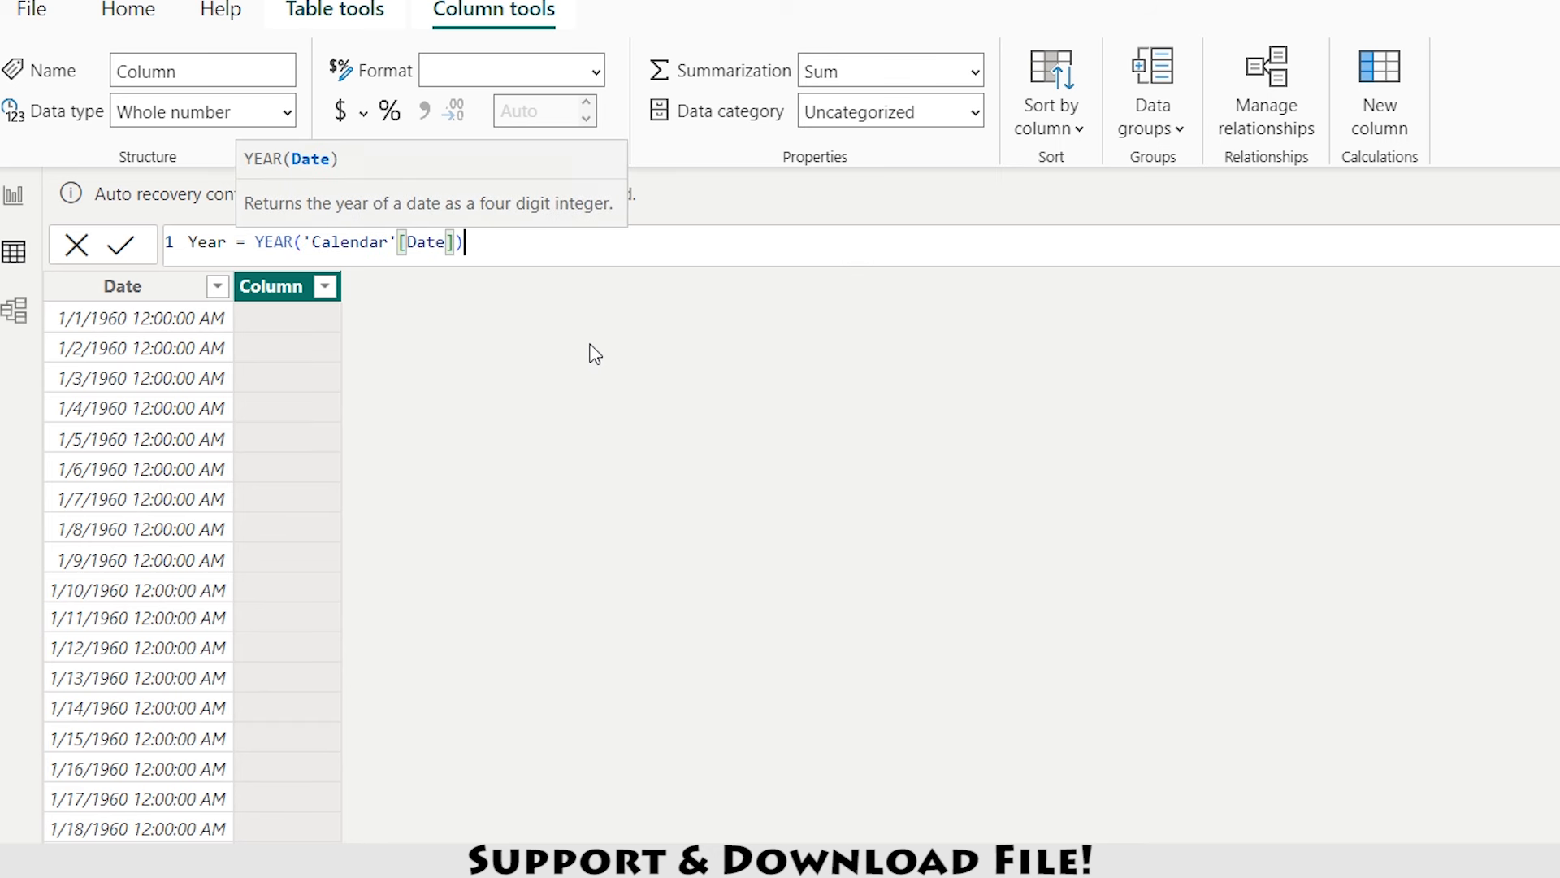
pyautogui.press('Return')
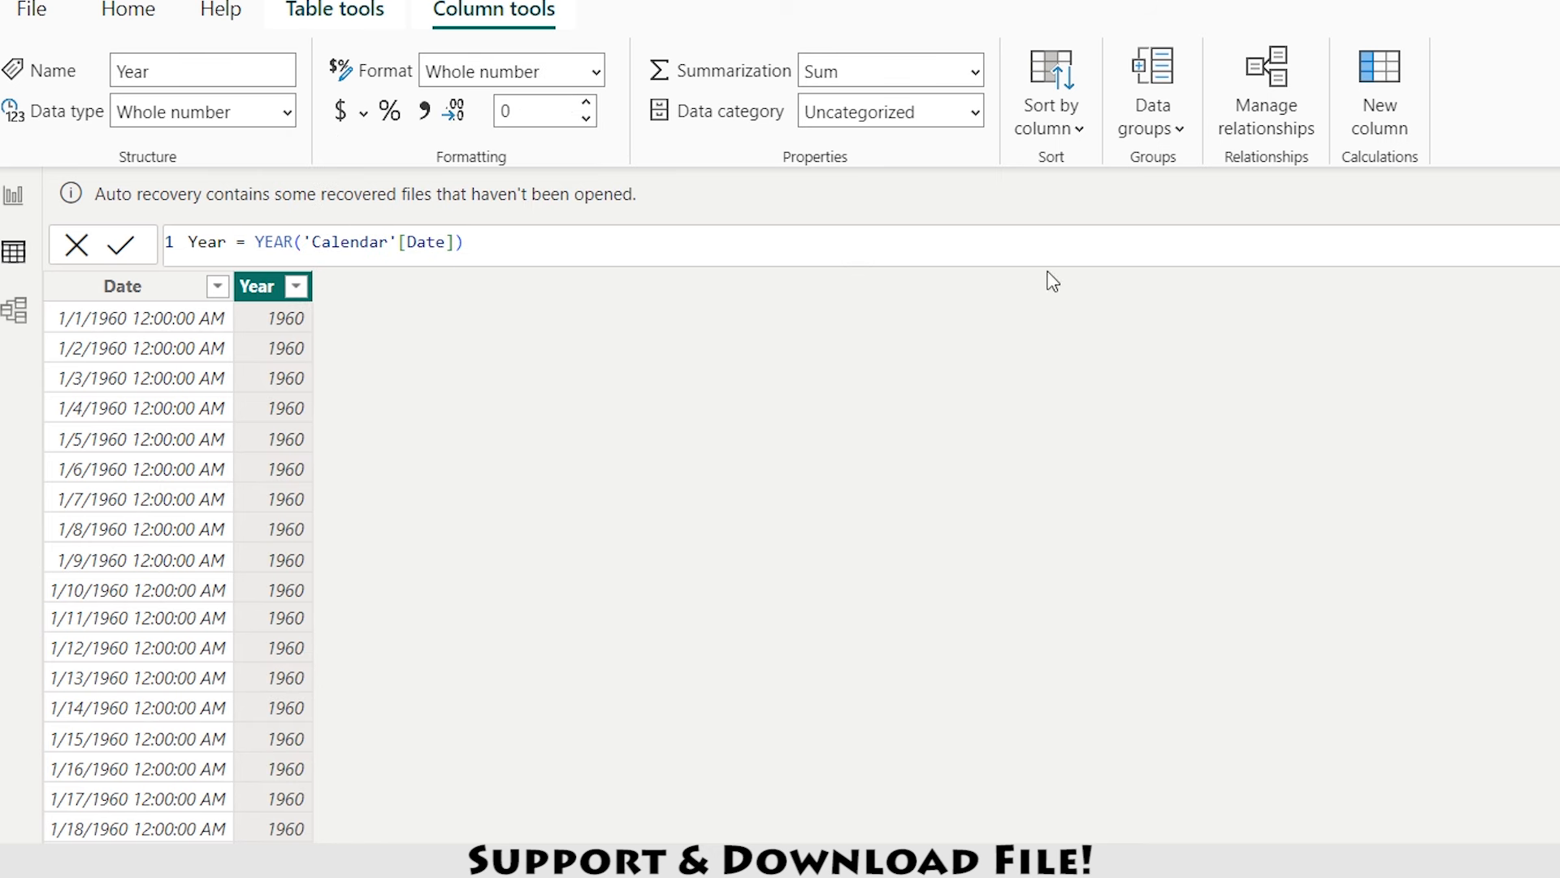
# - Add a month number column to the Calendar table with the formula Month = MONTH('Calendar'[Date].[Date])
pyautogui.click(1387, 86)
pyautogui.write('Month = month')
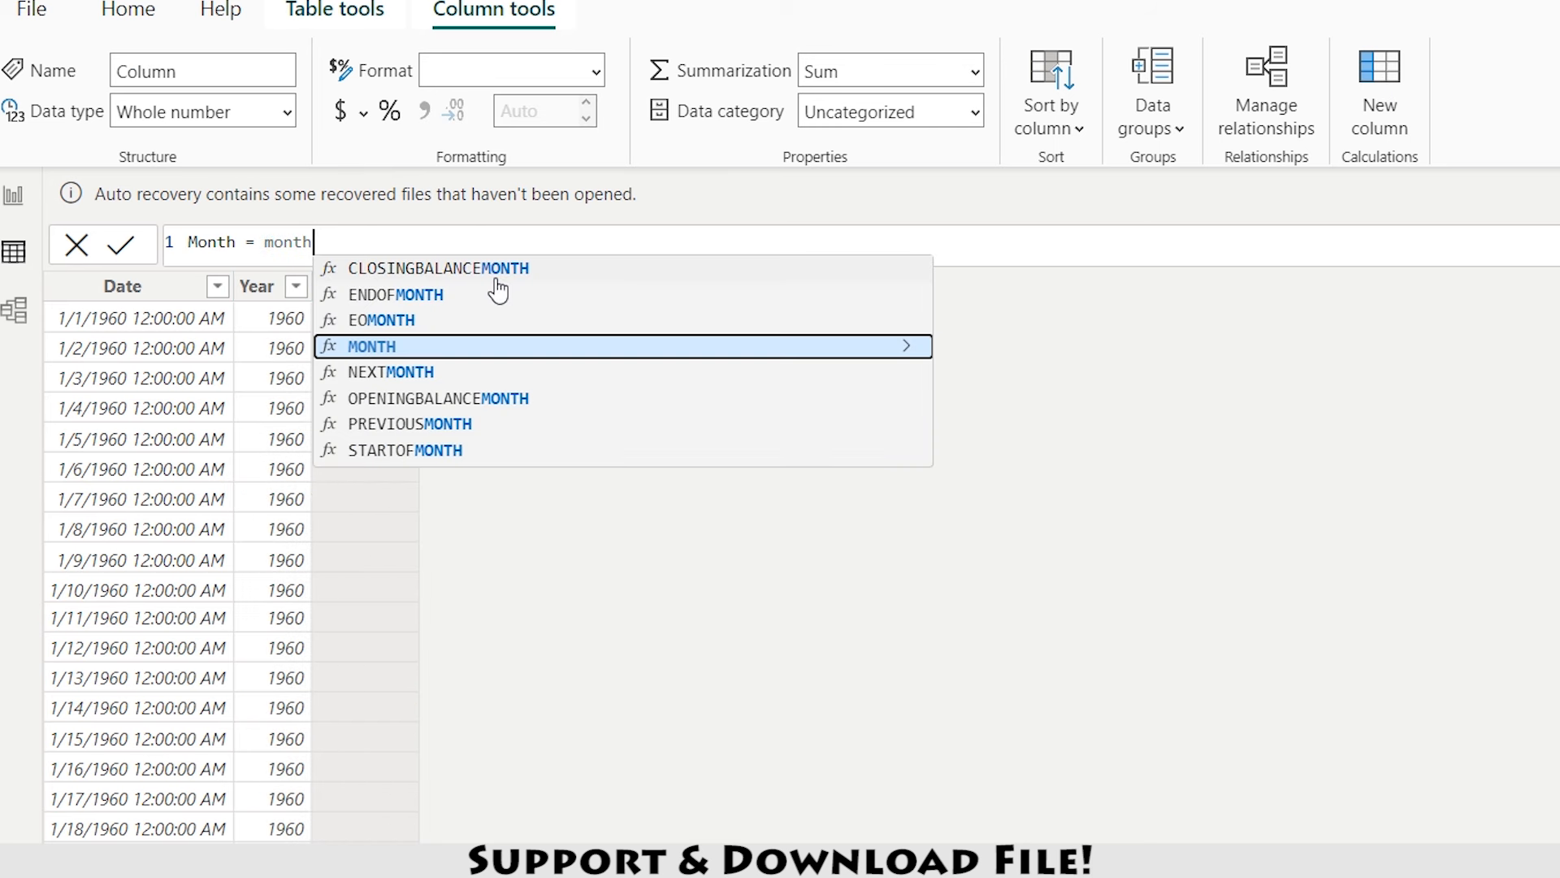
pyautogui.press('Tab')
pyautogui.write('calen')
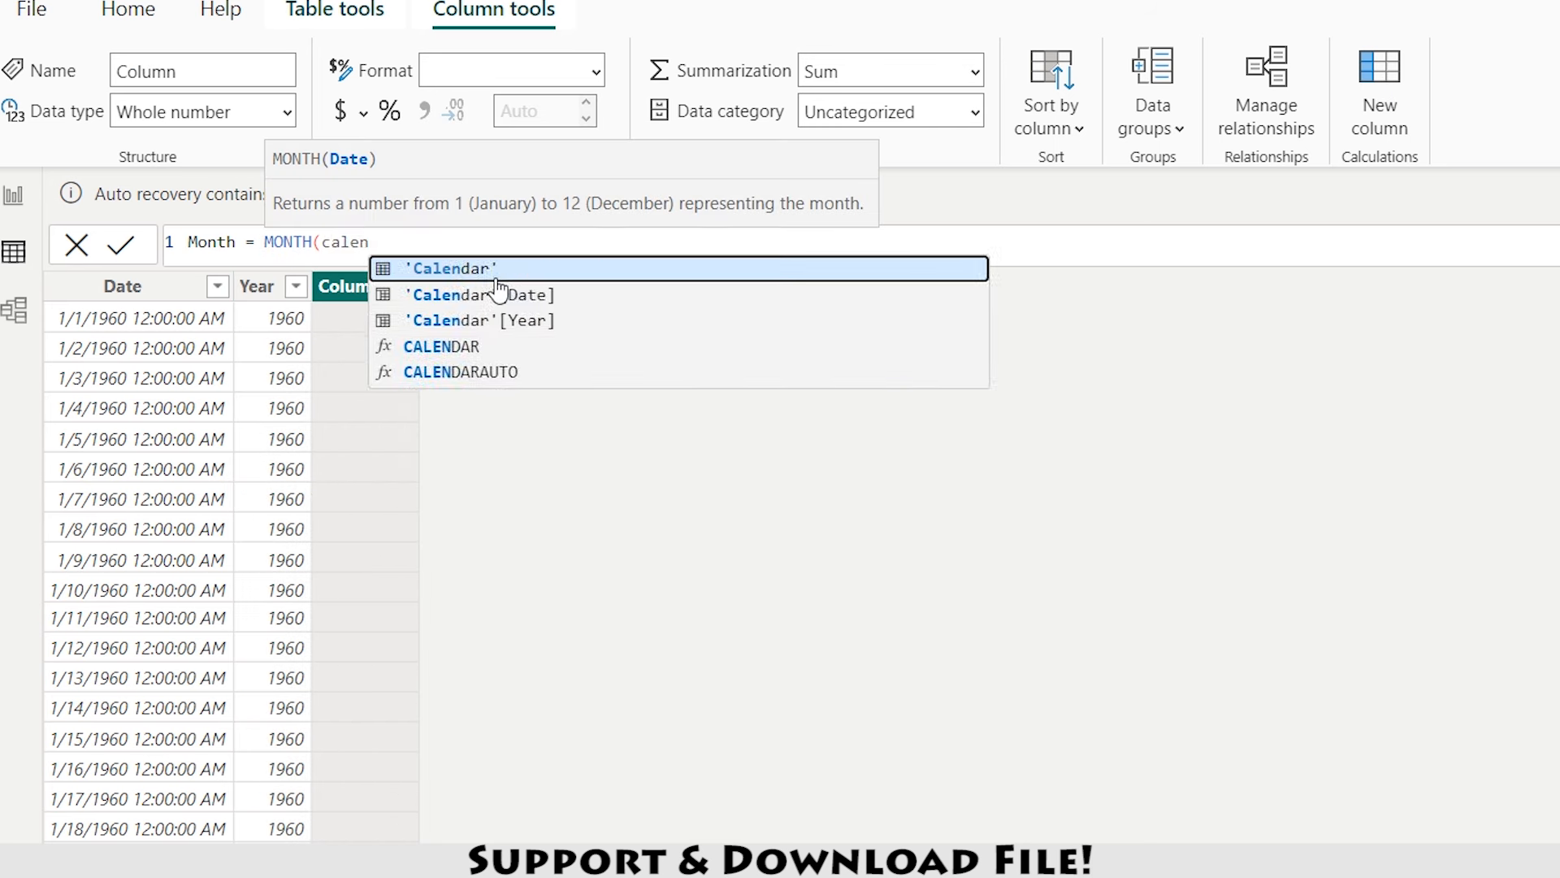
pyautogui.press('Tab')
pyautogui.press('Tab')
pyautogui.press('Tab')
pyautogui.write(')')
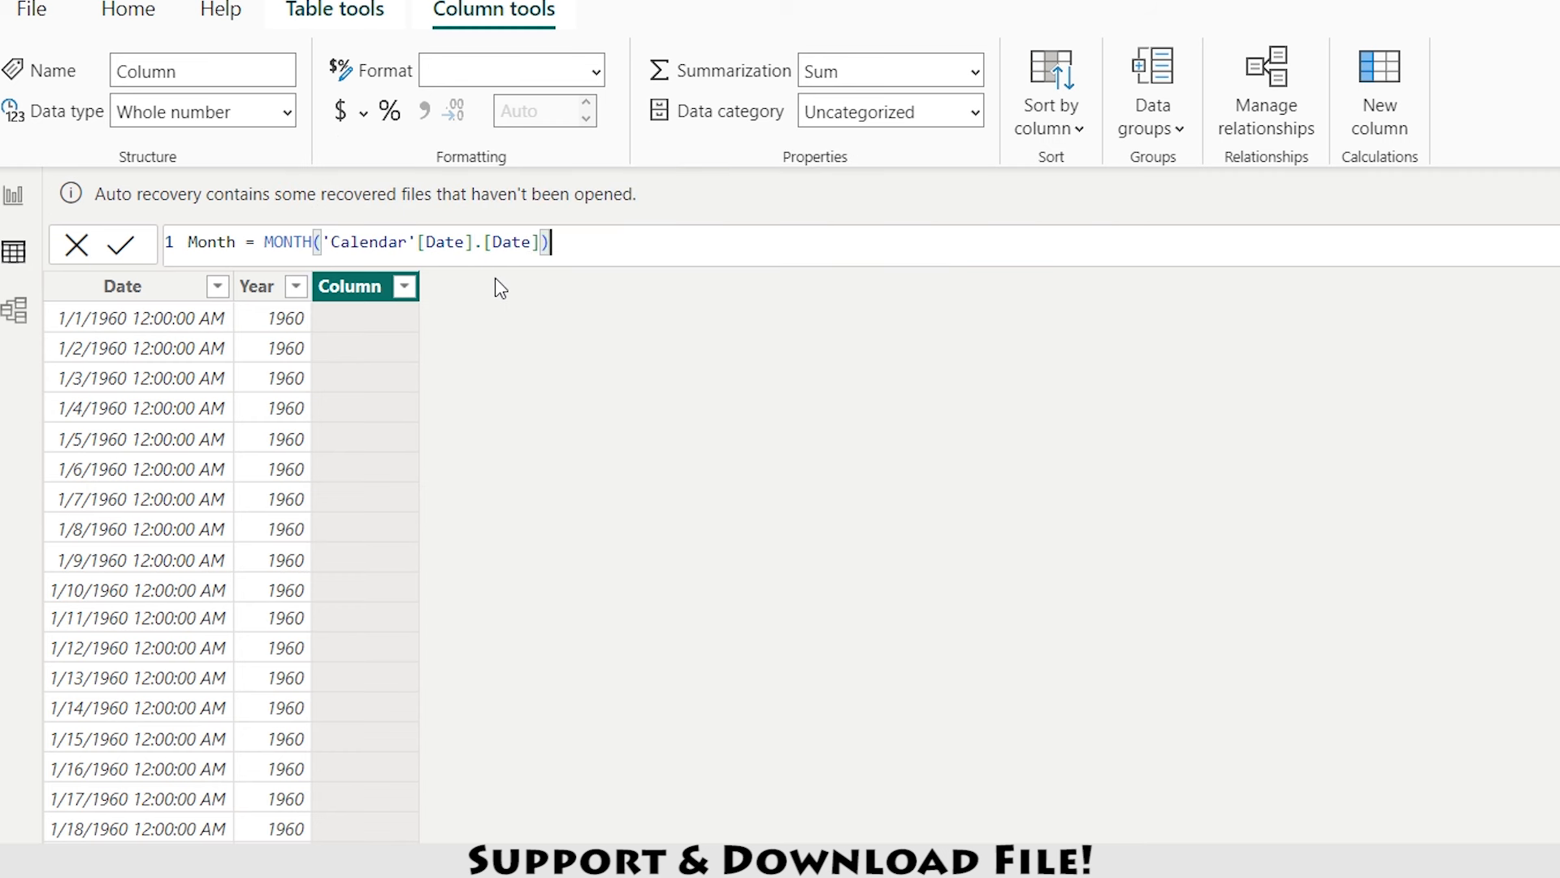
pyautogui.press('Return')
# - Add a short month name column to the Calendar table with the formula Month Name = FORMAT('Calendar'[Date].[Date], "mmm")
pyautogui.click(1385, 109)
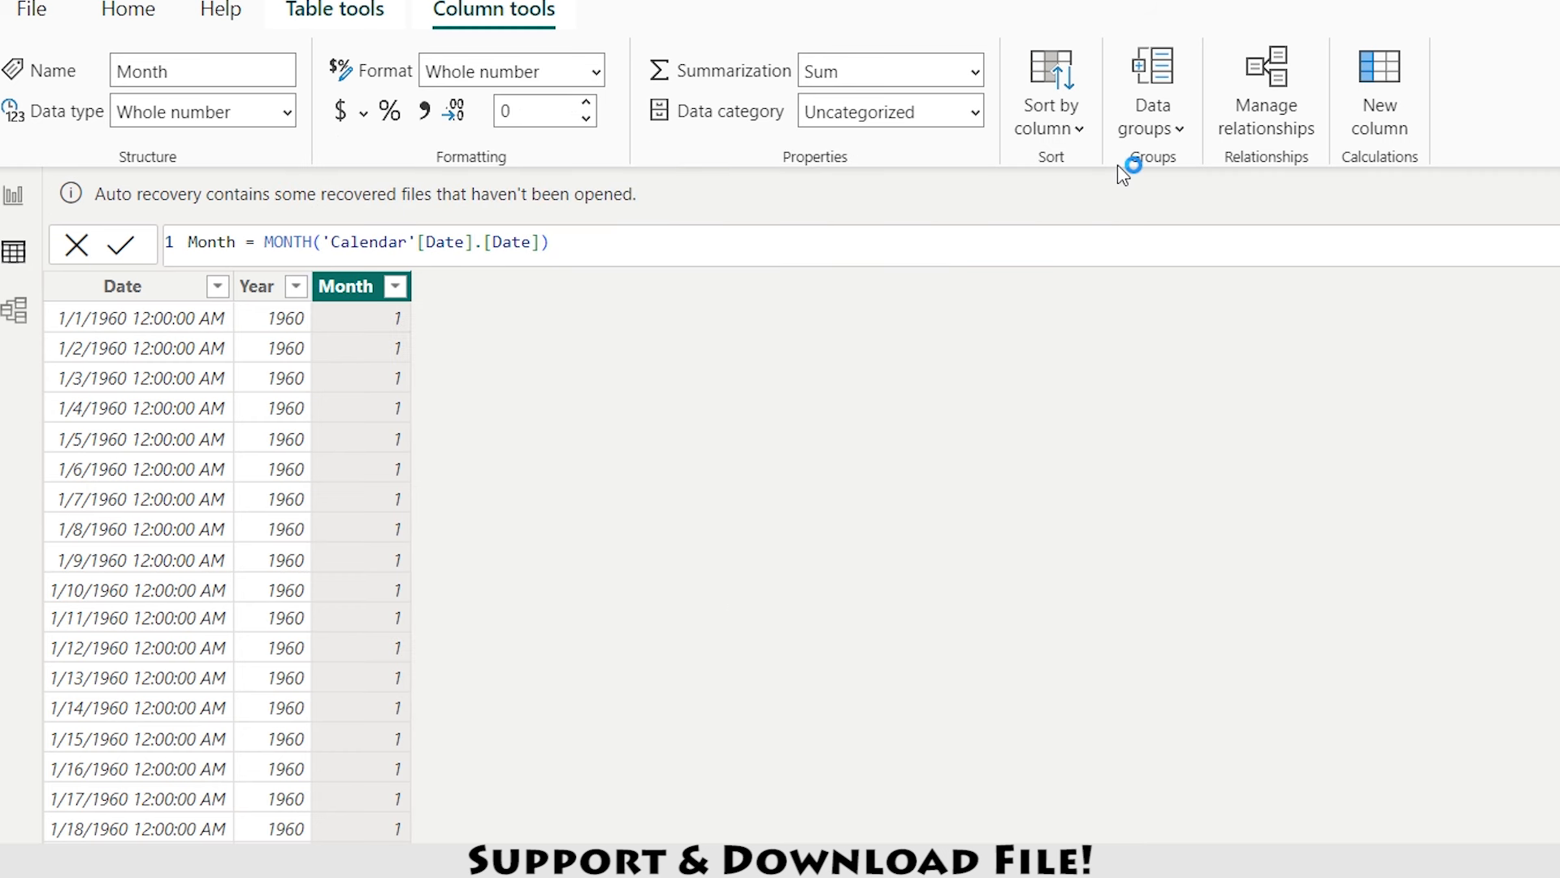
pyautogui.write('Month Name = ')
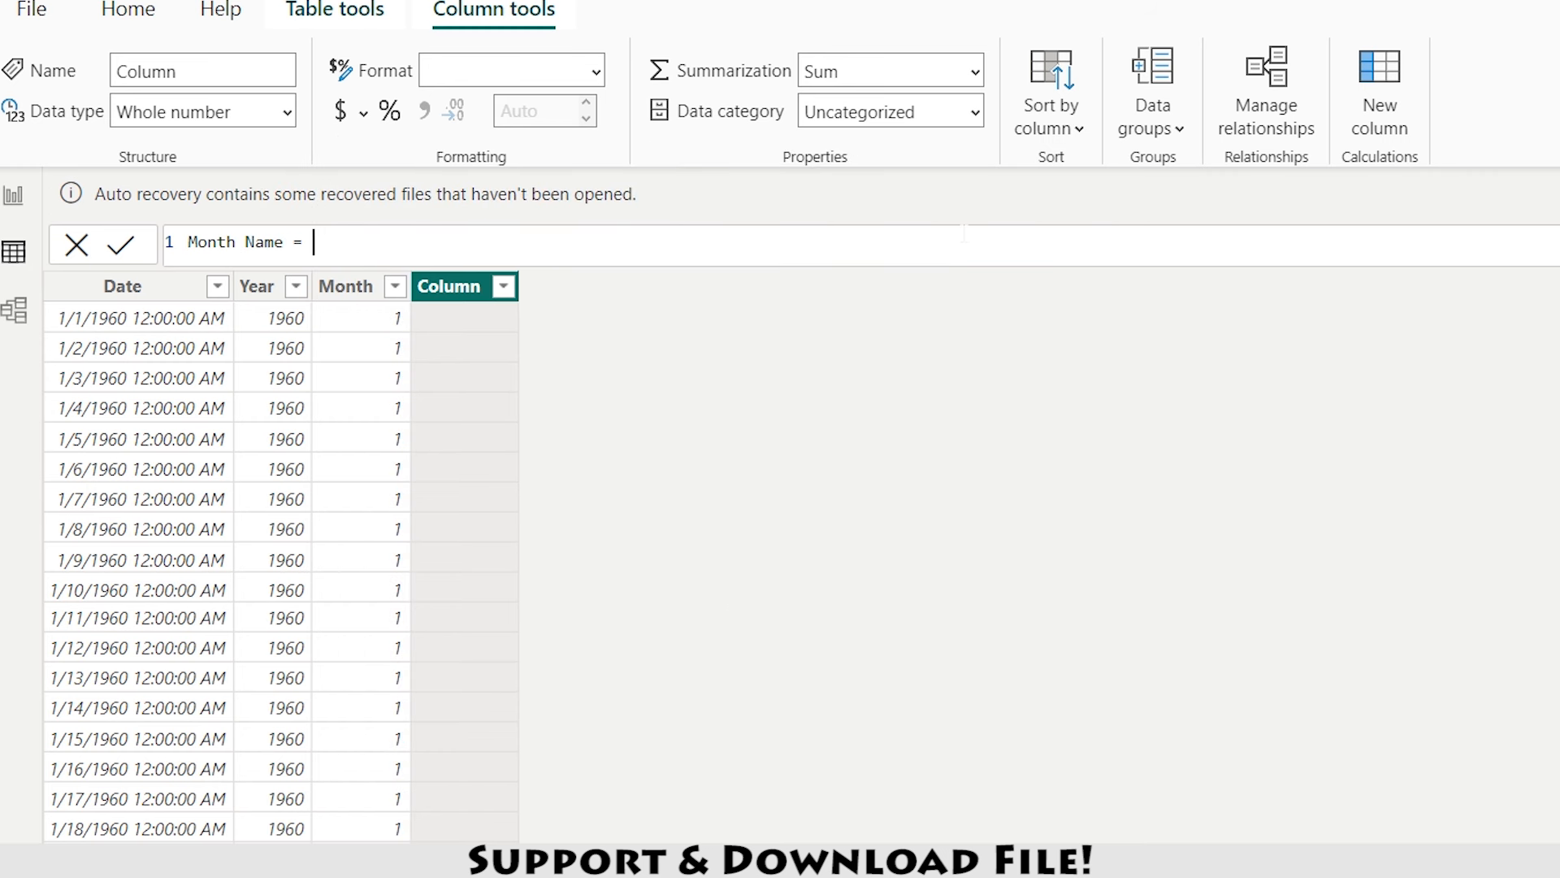
pyautogui.write('FORMAT(')
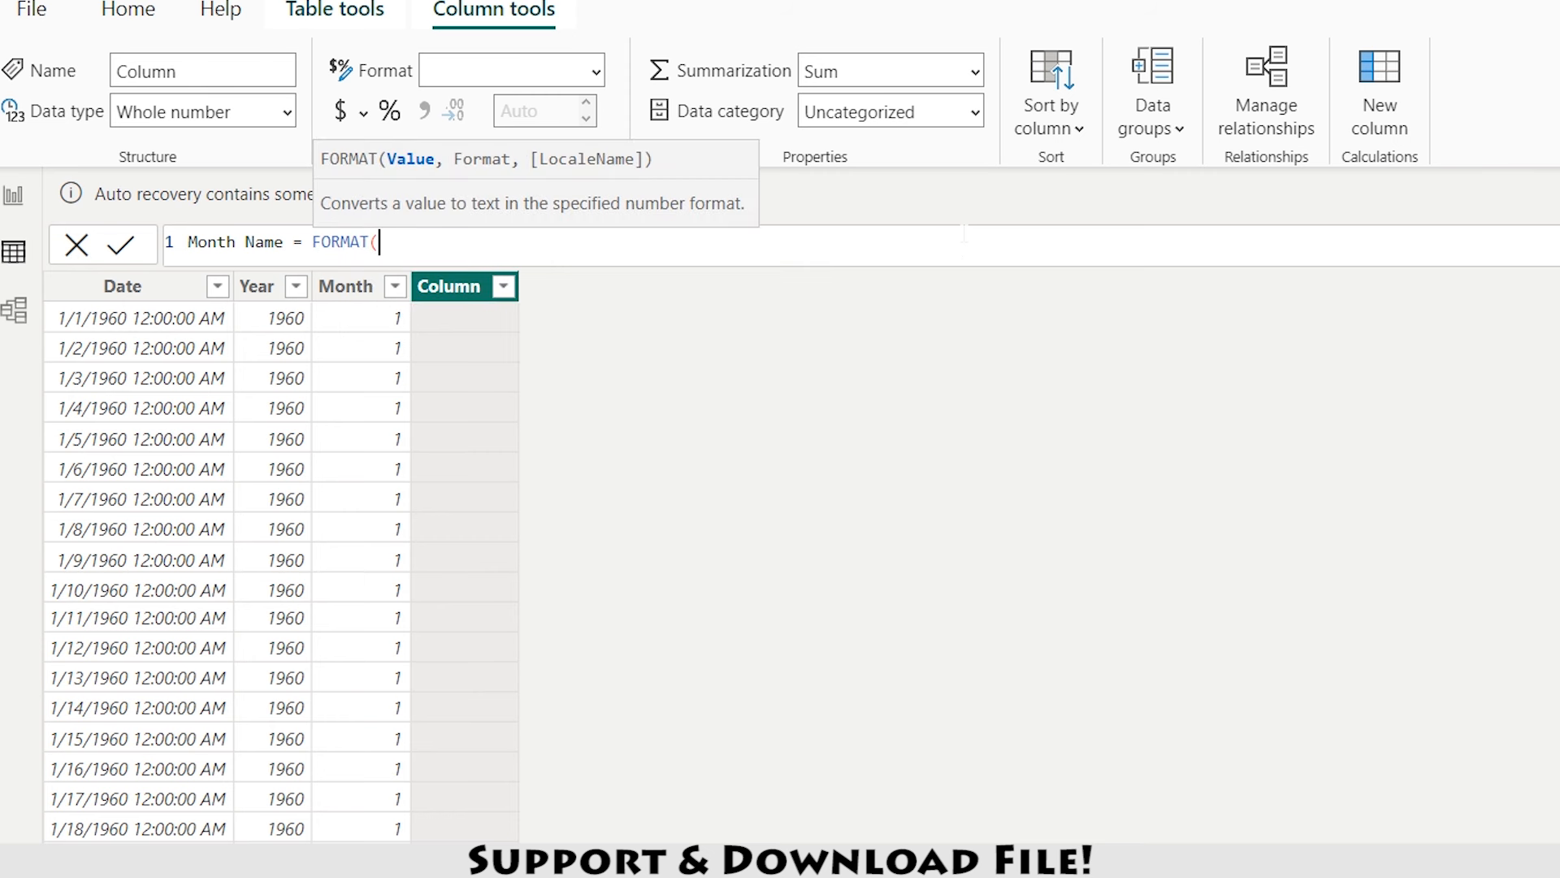
pyautogui.write('cale')
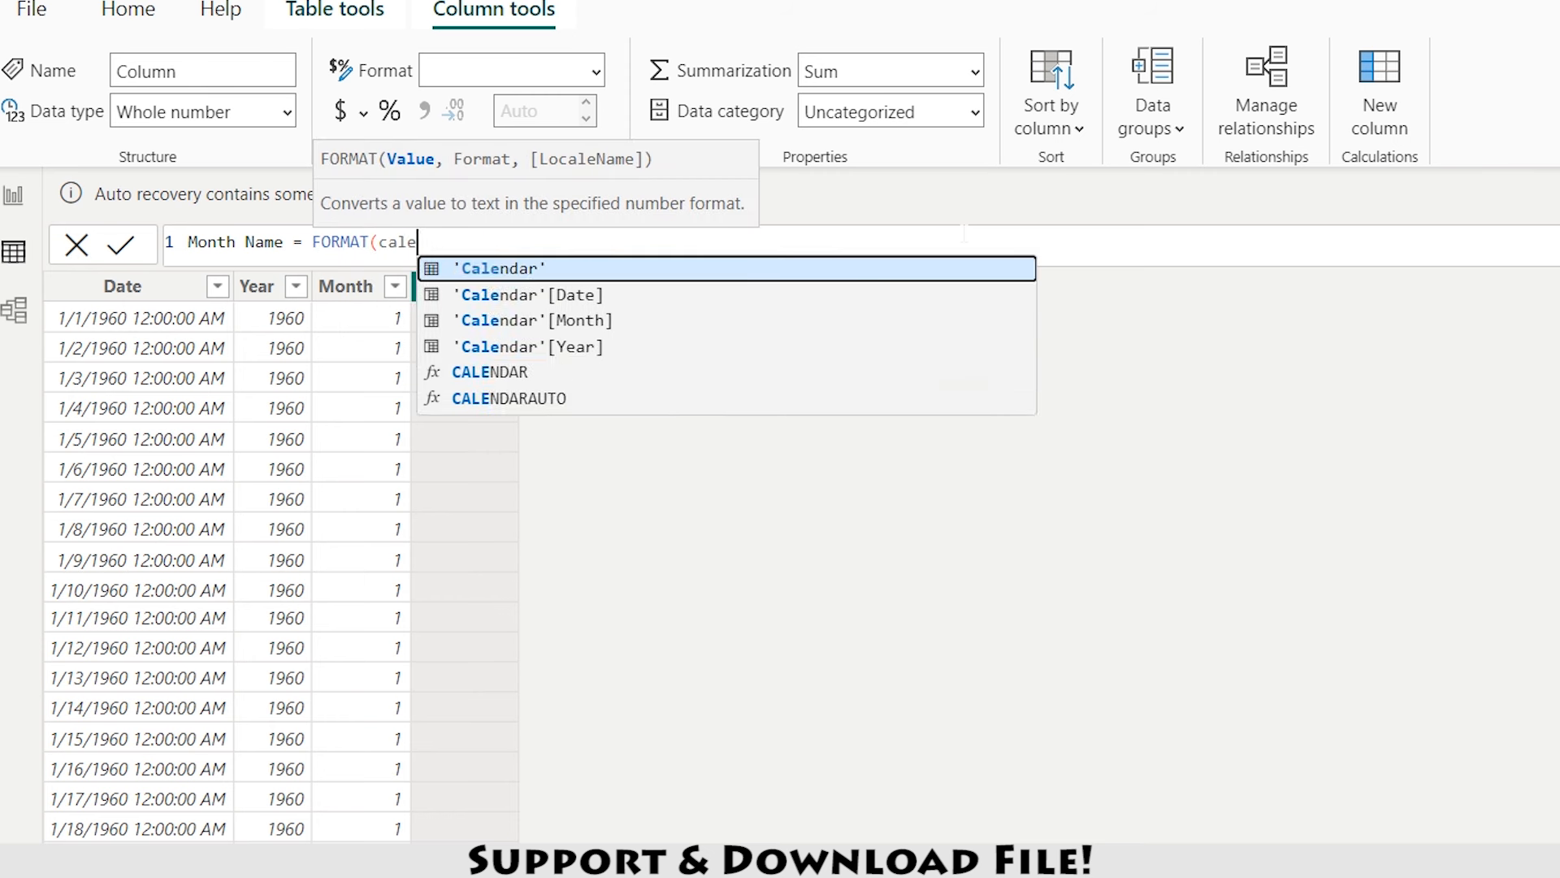
pyautogui.press('Down')
pyautogui.press('Tab')
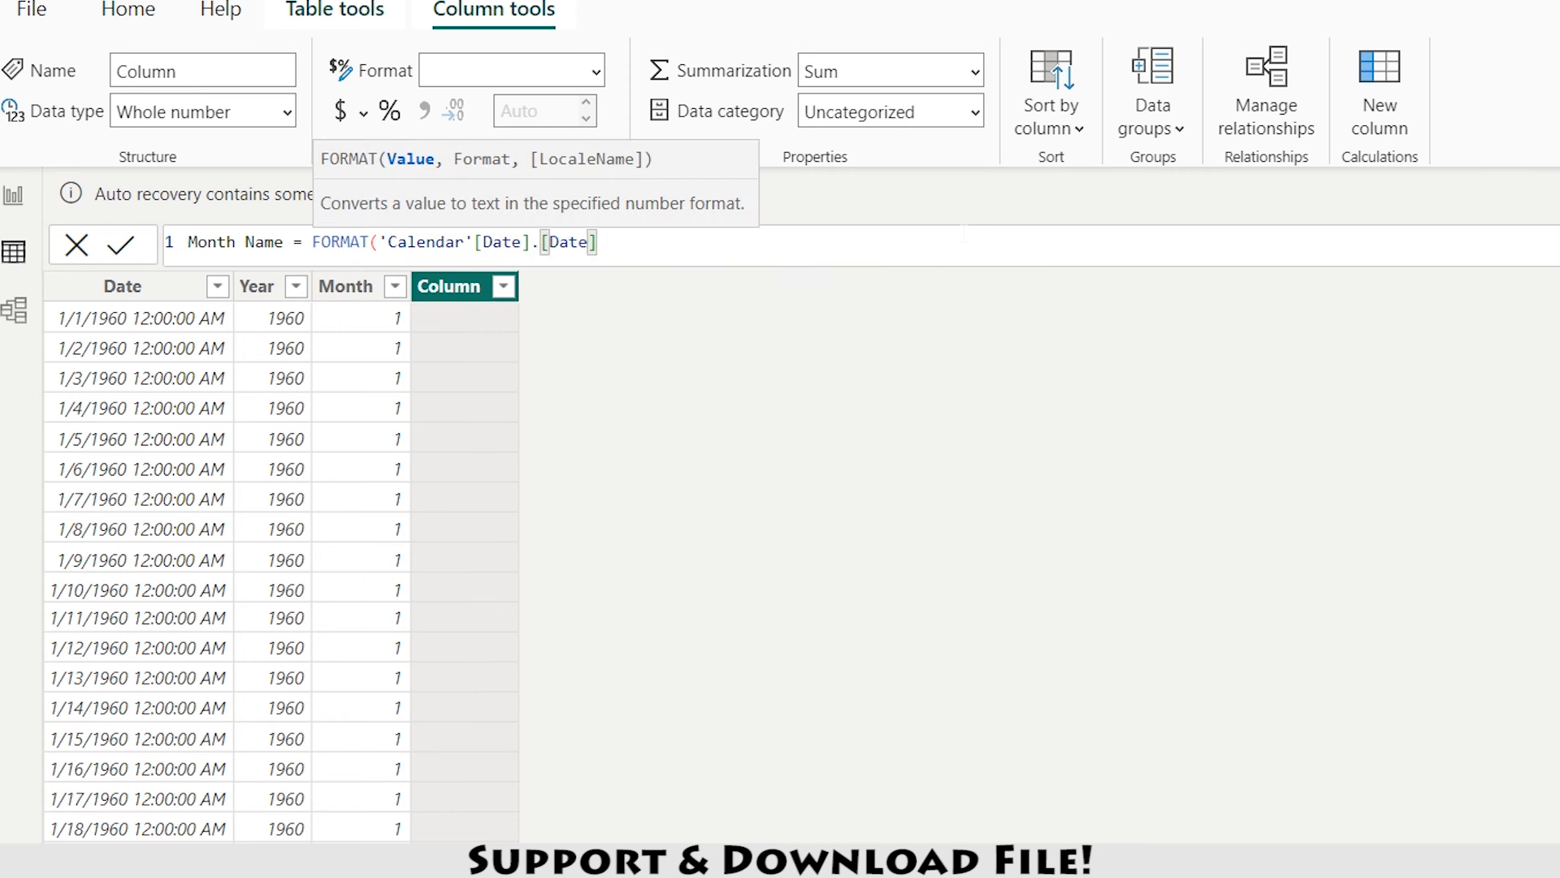
pyautogui.write(', "')
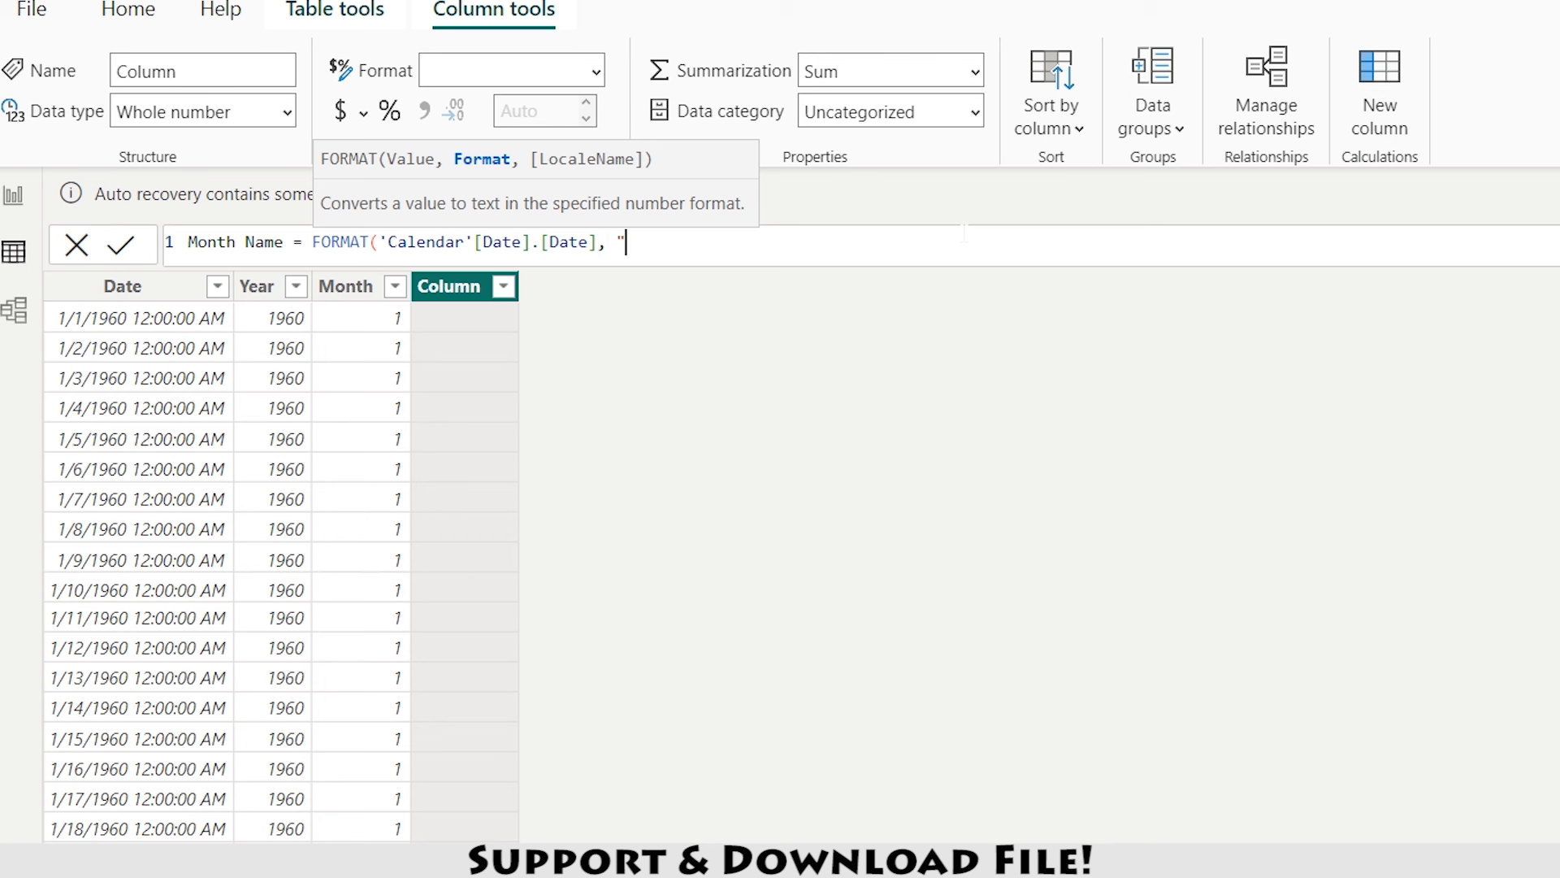
pyautogui.write('mmm")')
pyautogui.press('Return')
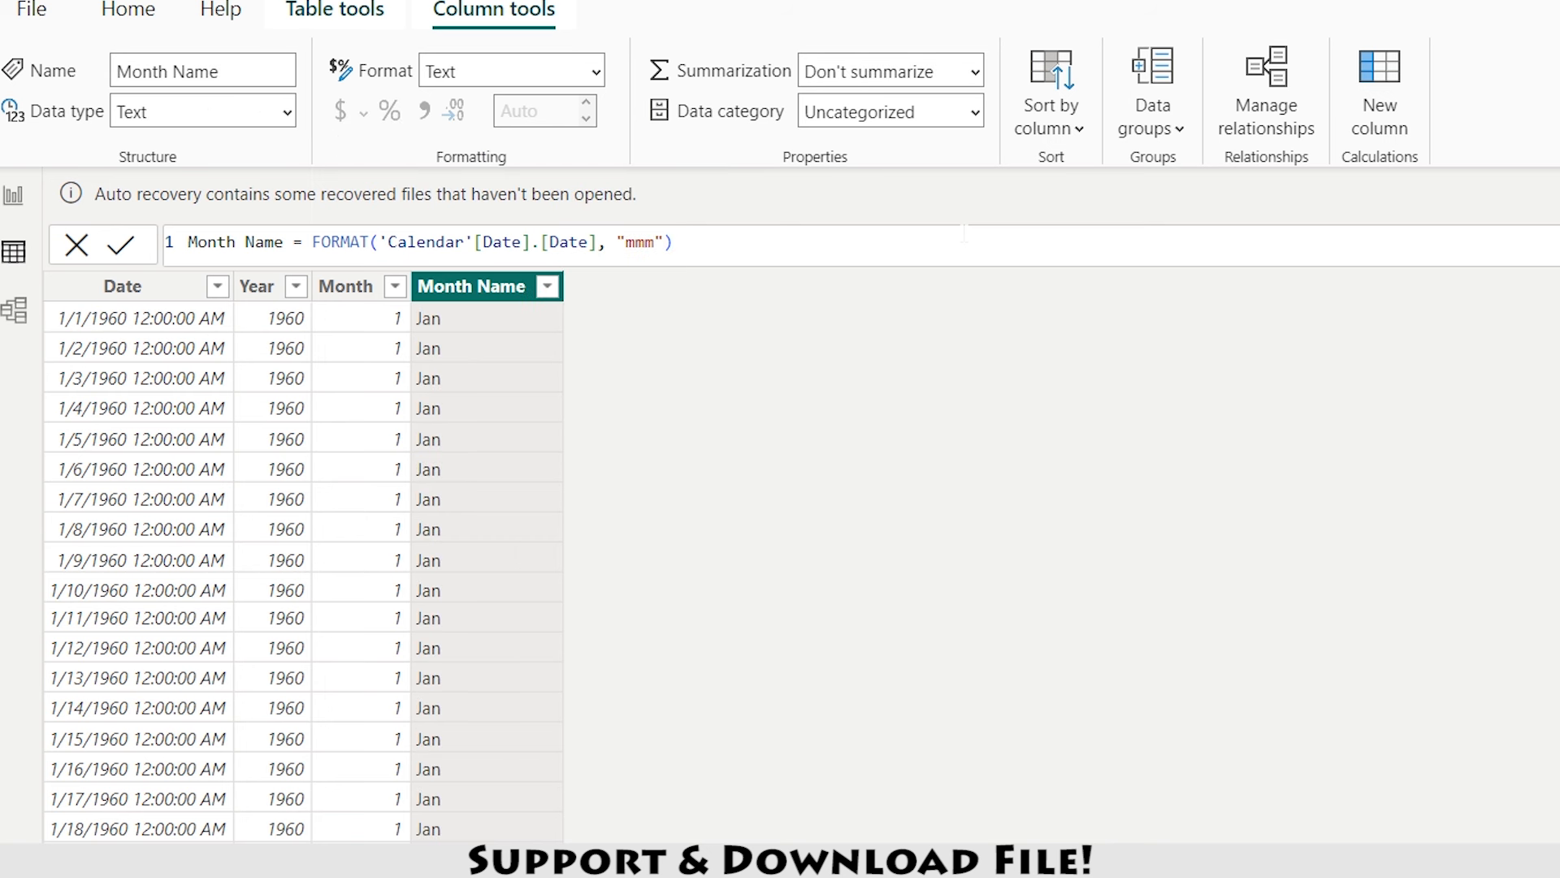
# - Add a quarter column to the Calendar table with the formula QTR = QUARTER('Calendar'[Date].[Date])
pyautogui.click(1375, 105)
pyautogui.write('QTR ')
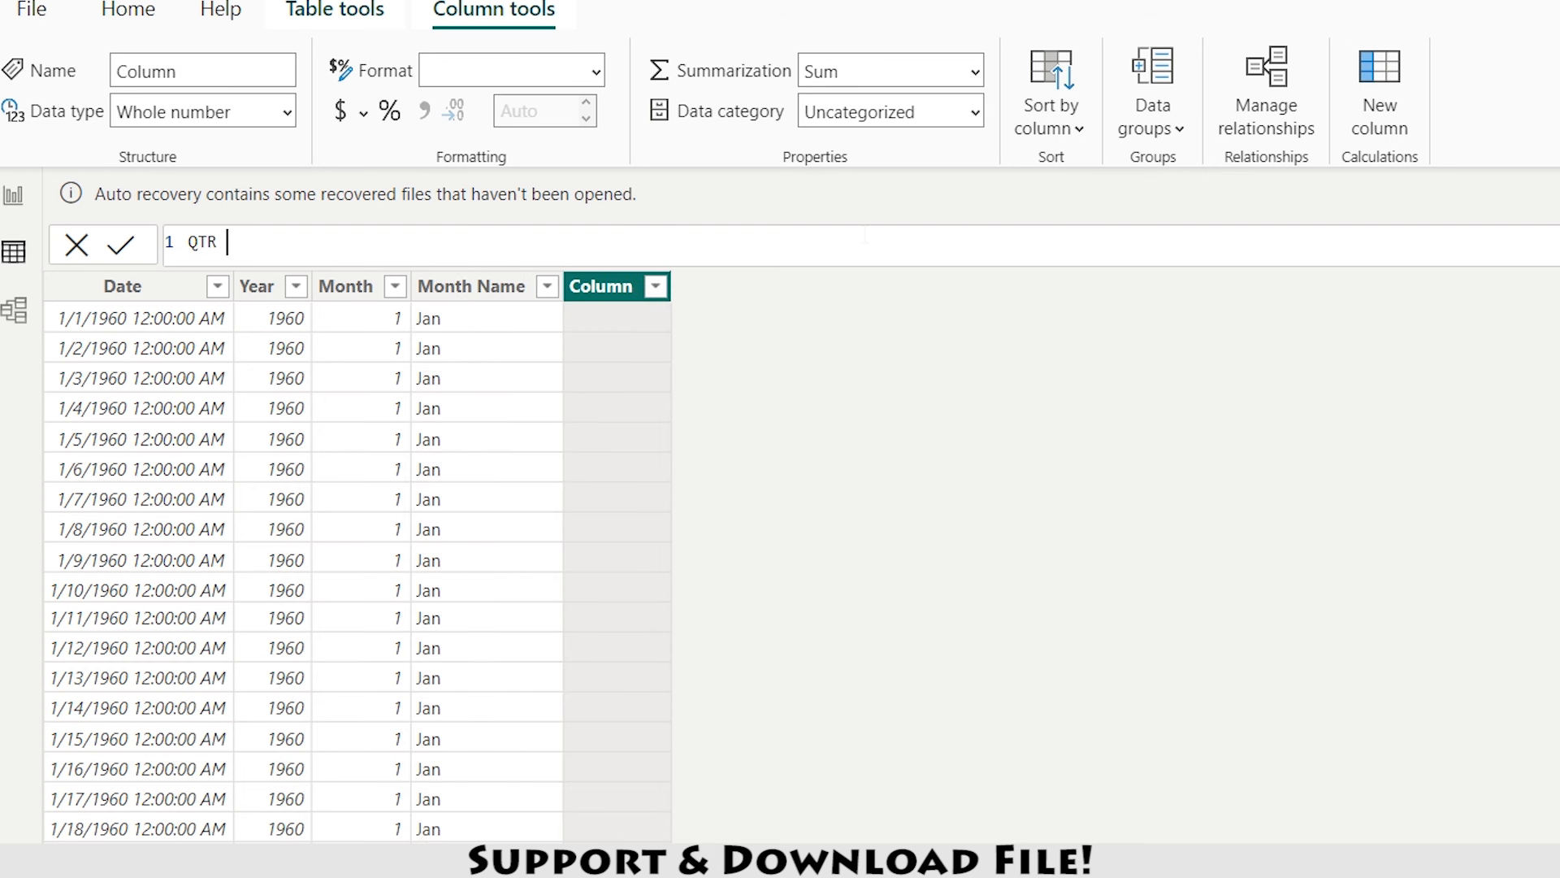
pyautogui.write('= quart')
pyautogui.press('Tab')
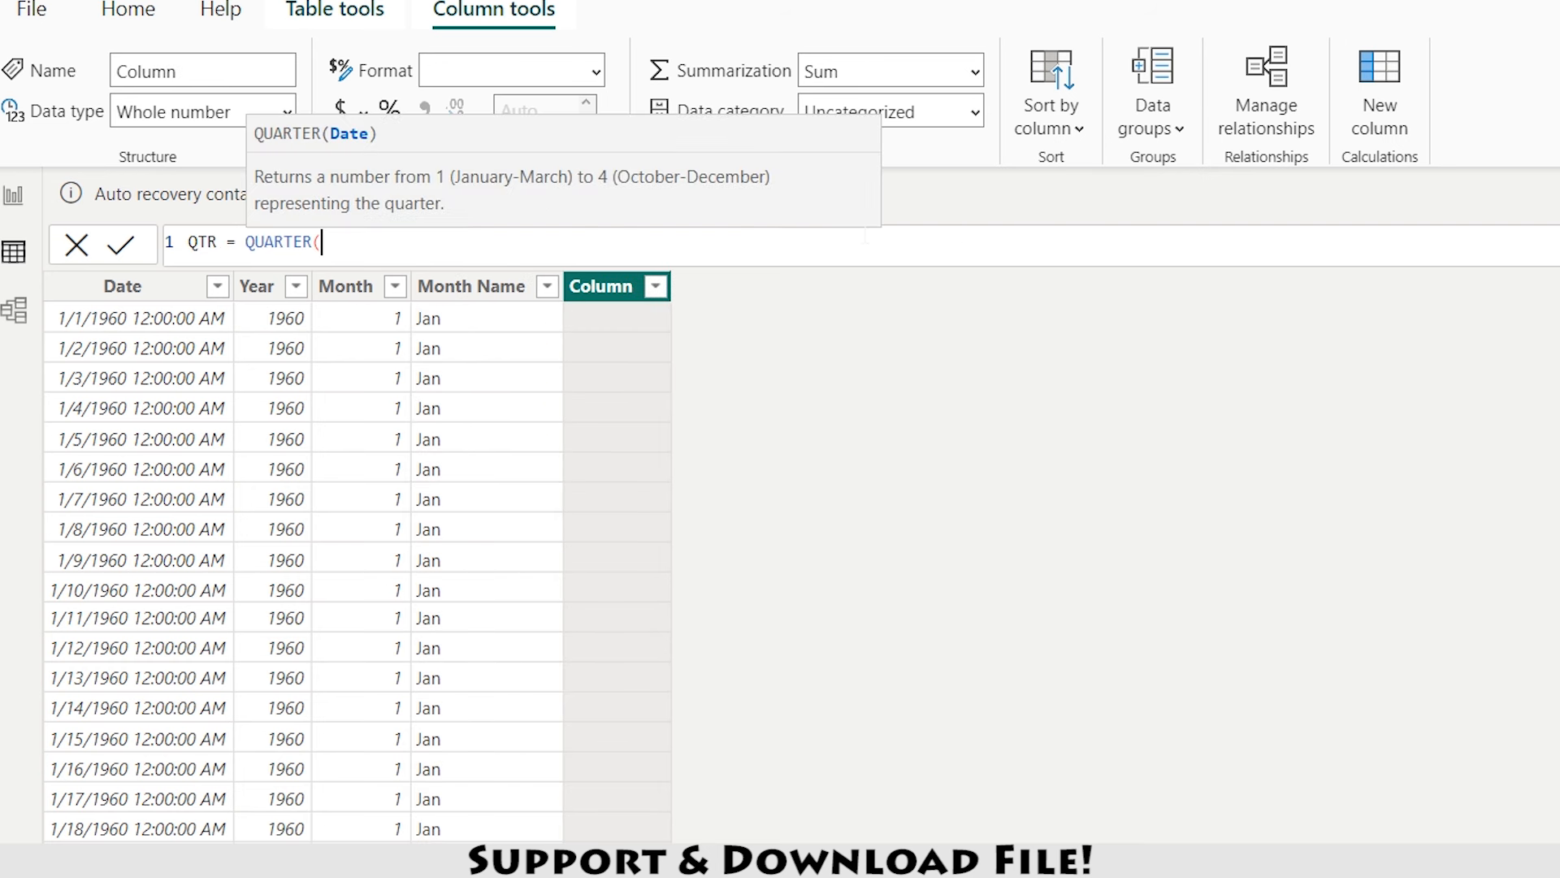
pyautogui.write('calen')
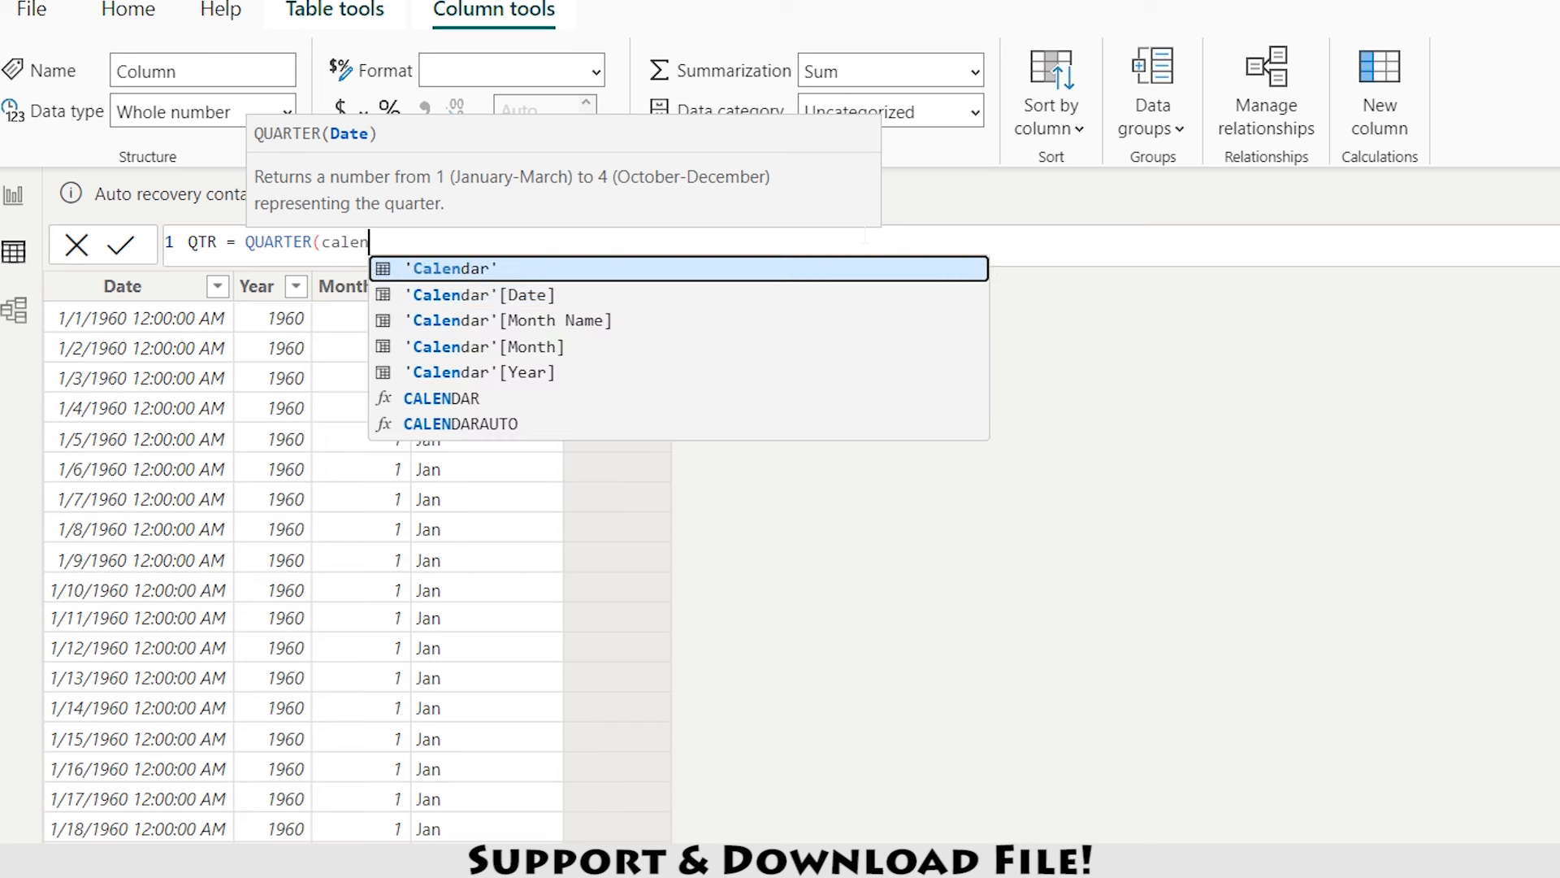
pyautogui.press('Down')
pyautogui.press('Tab')
pyautogui.press('Tab')
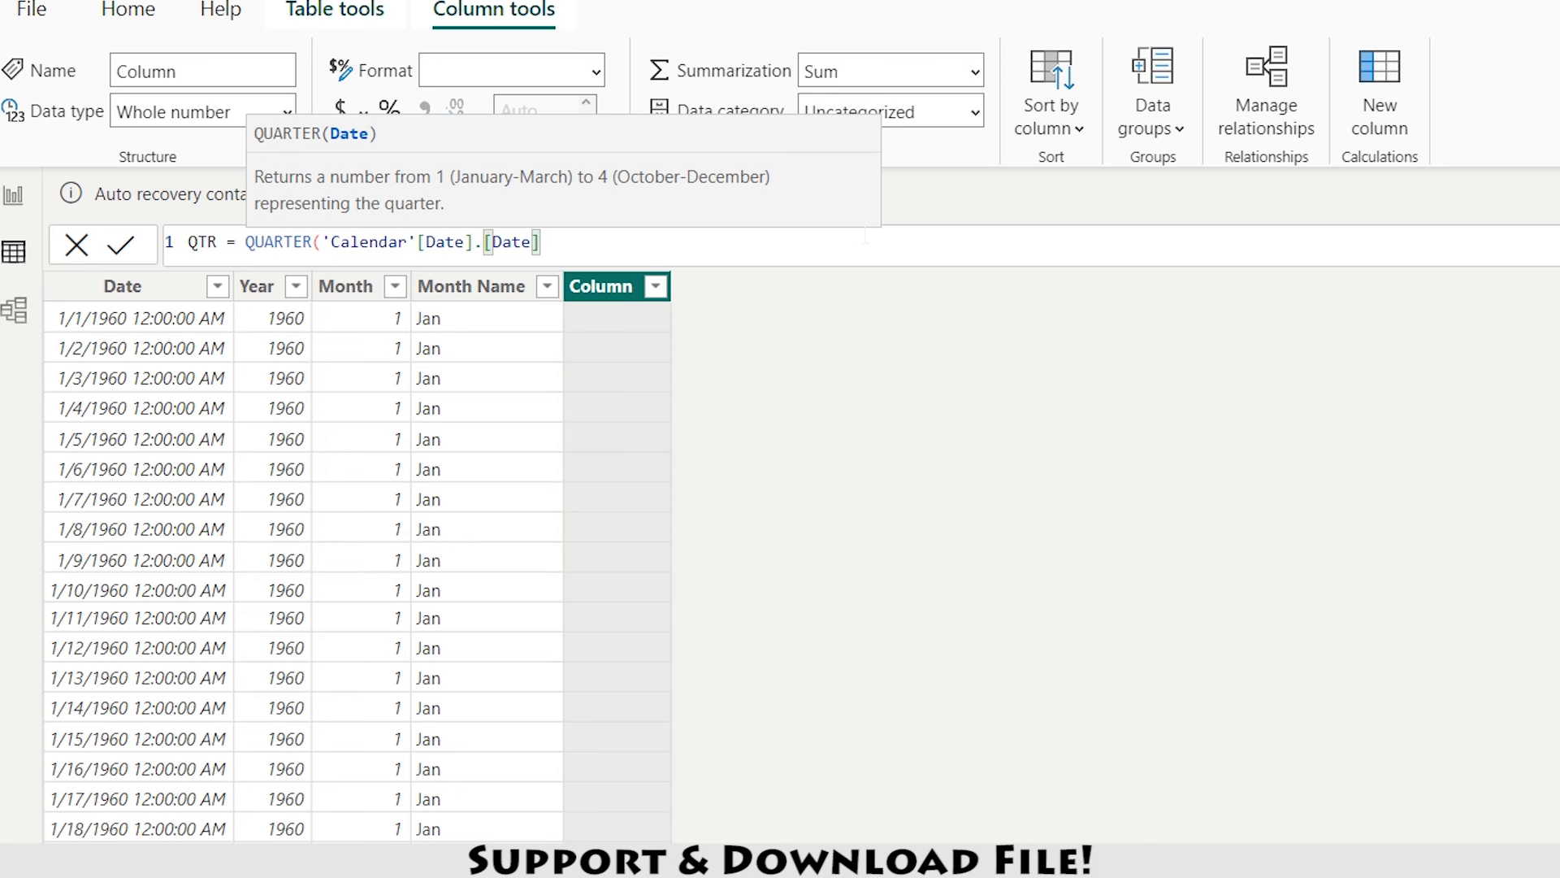
pyautogui.write(')')
pyautogui.press('Return')
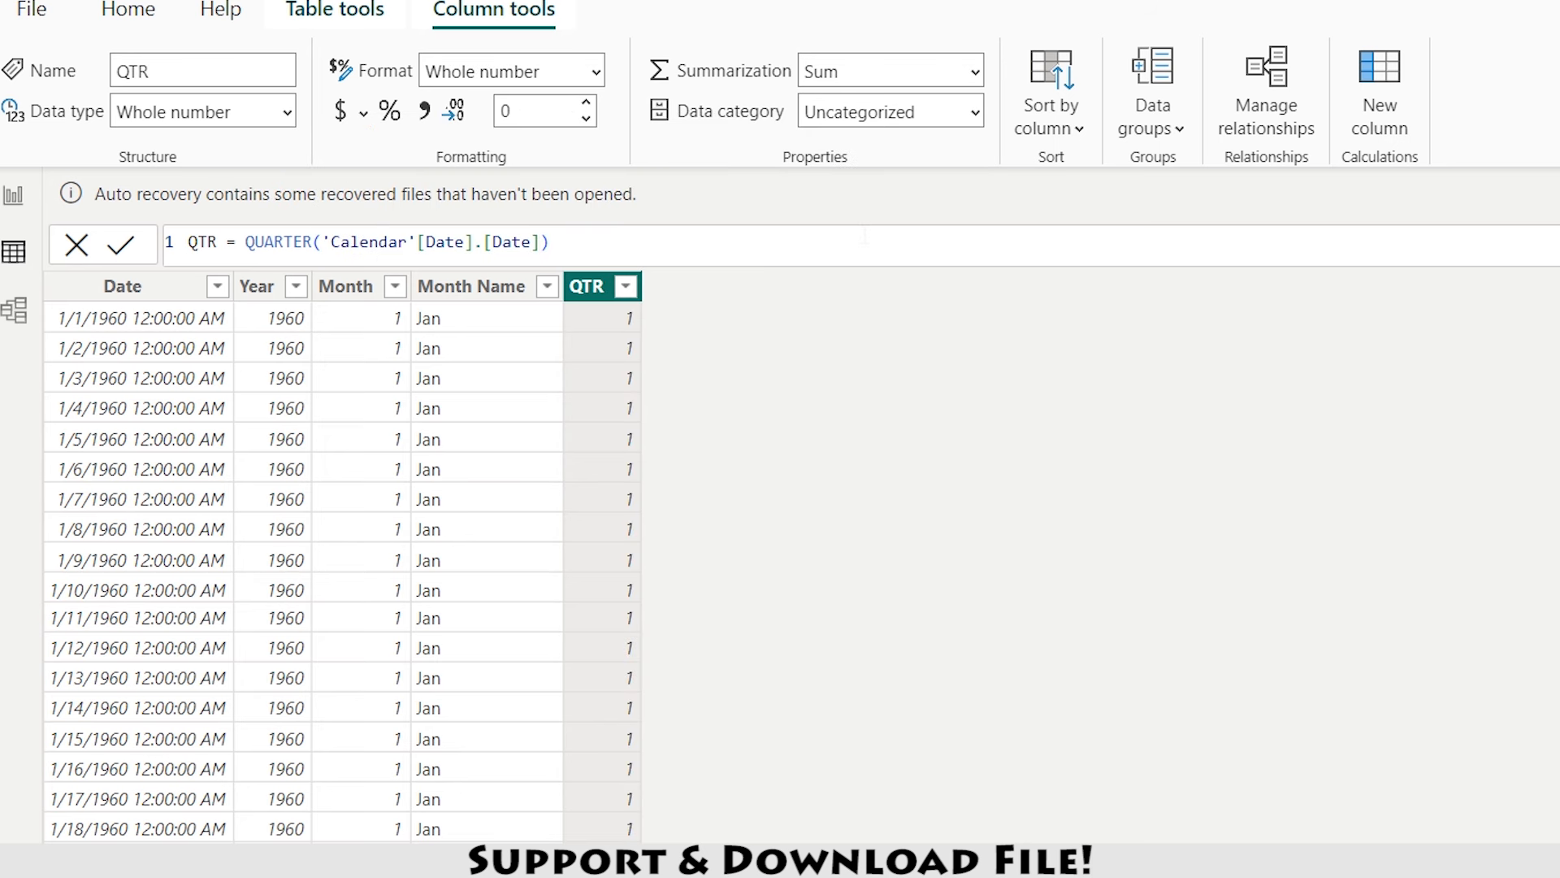
# - Add a short day name column to the Calendar table with the formula DayName = FORMAT('Calendar'[Date].[Date],"ddd")
pyautogui.click(1368, 97)
pyautogui.write('Day')
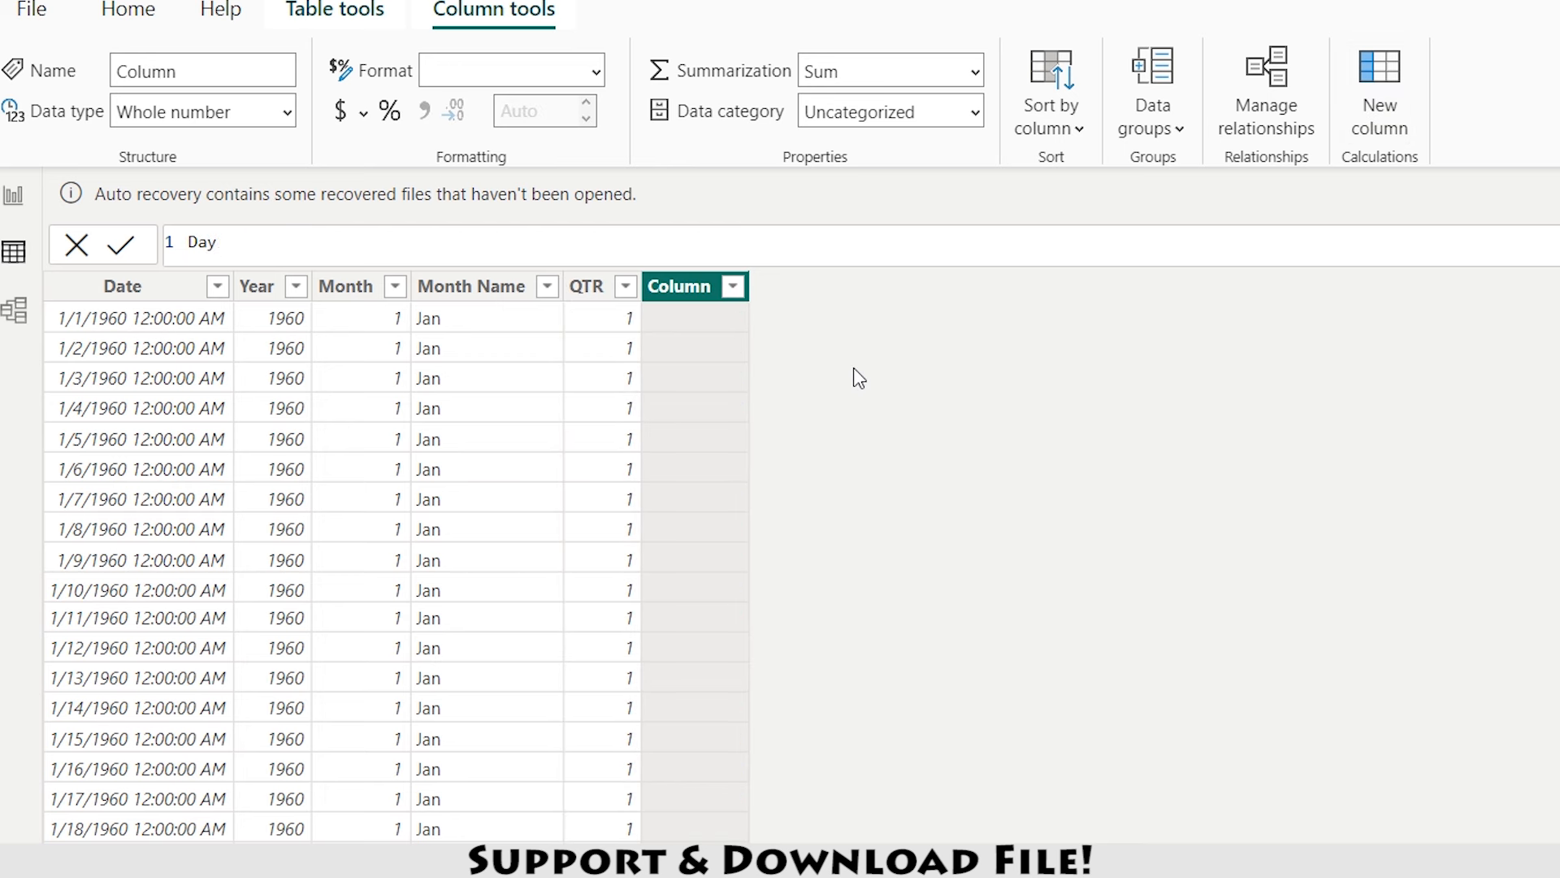
pyautogui.write('Name = format')
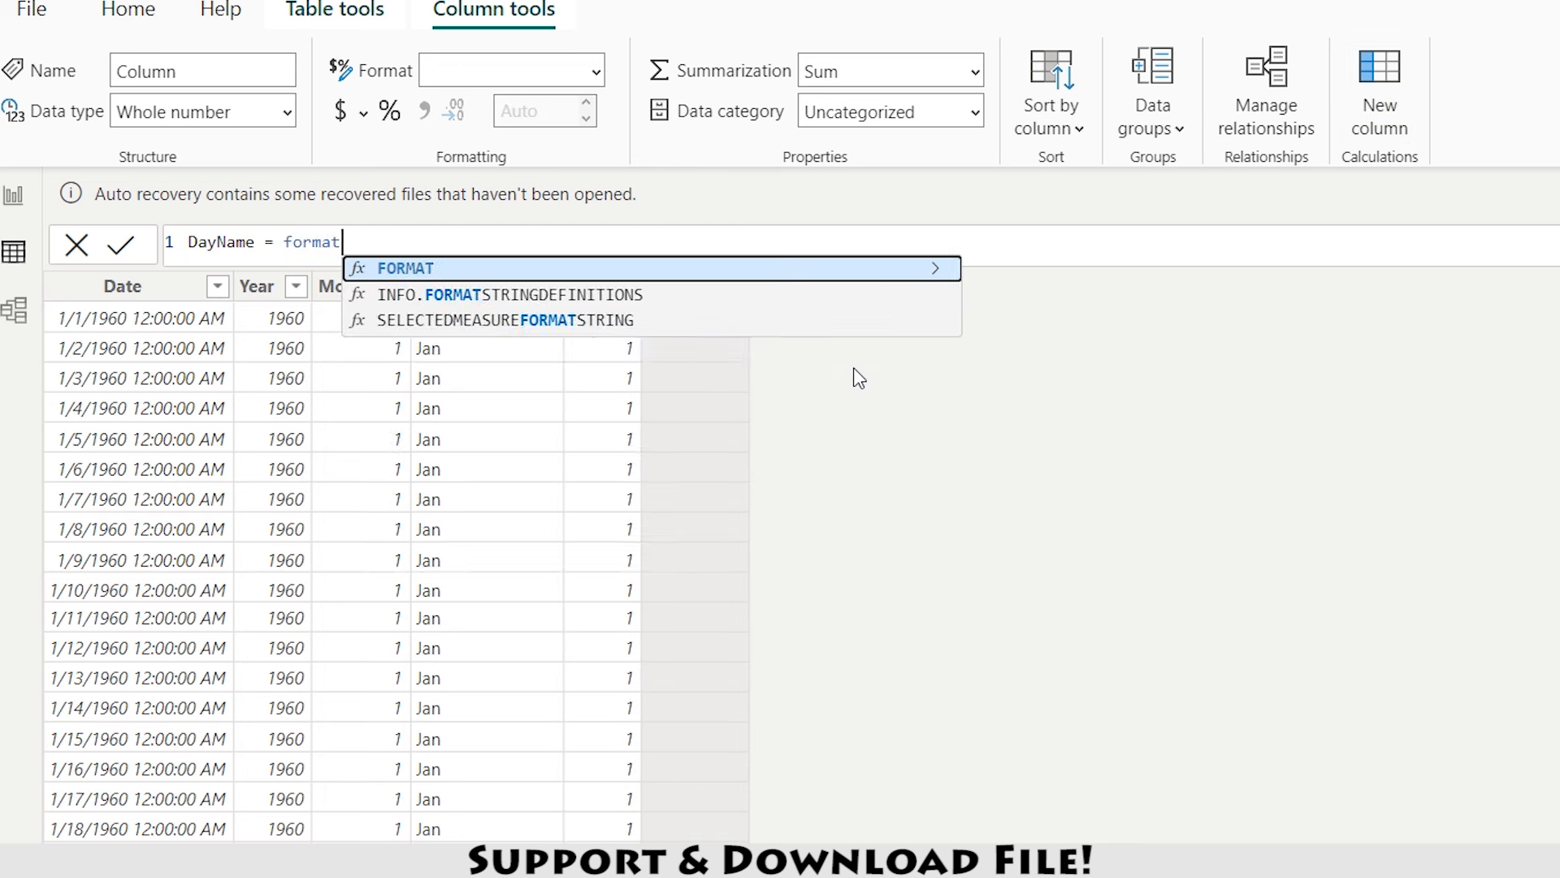
pyautogui.press('Tab')
pyautogui.write('cale')
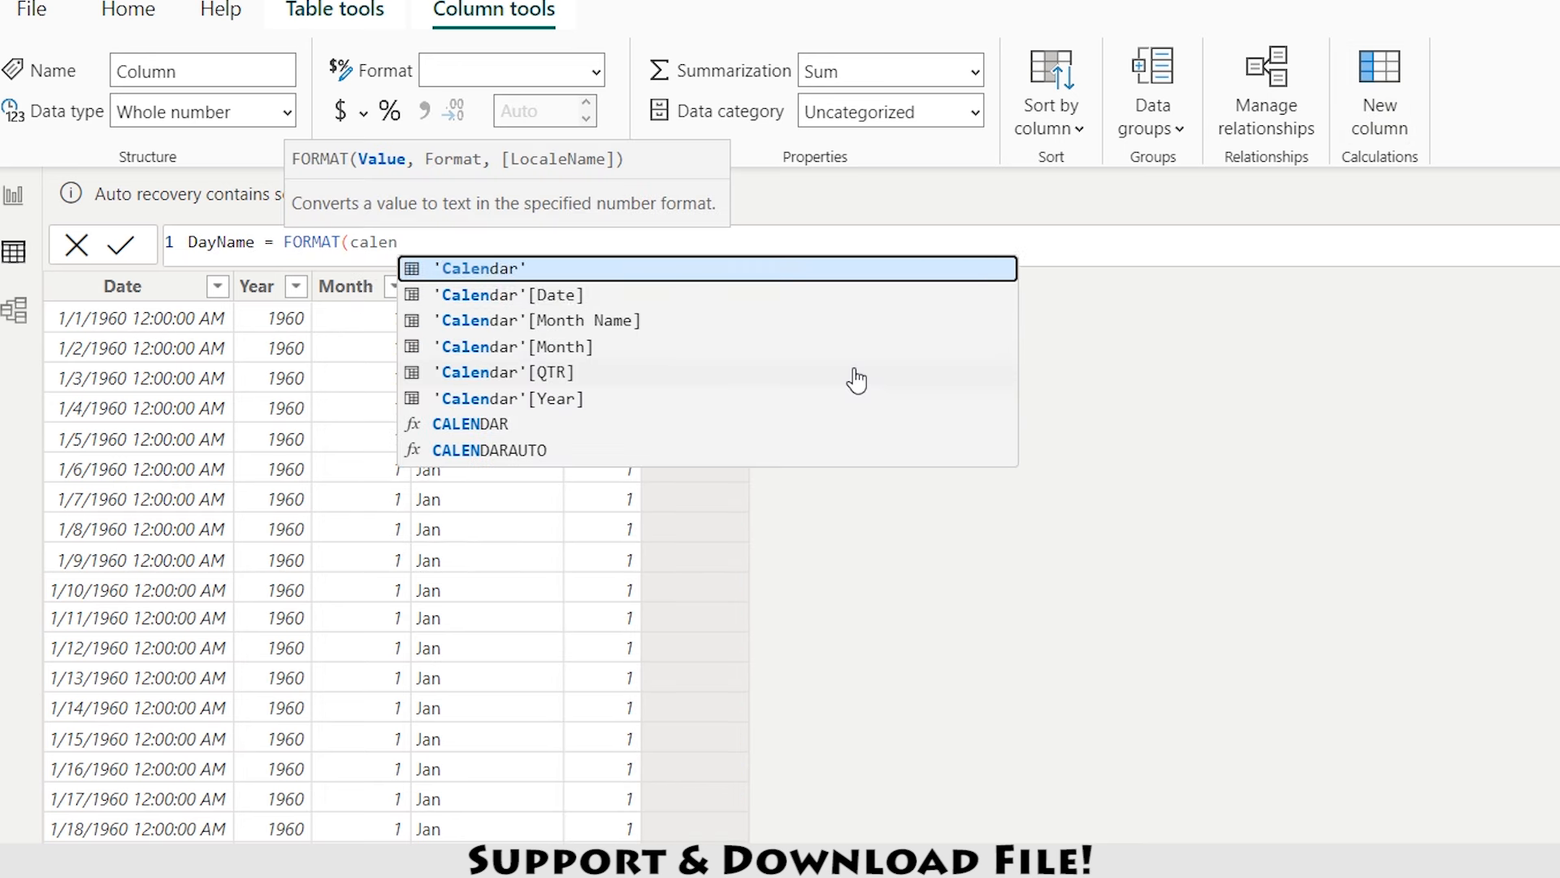
pyautogui.press('Down')
pyautogui.press('Tab')
pyautogui.press('Tab')
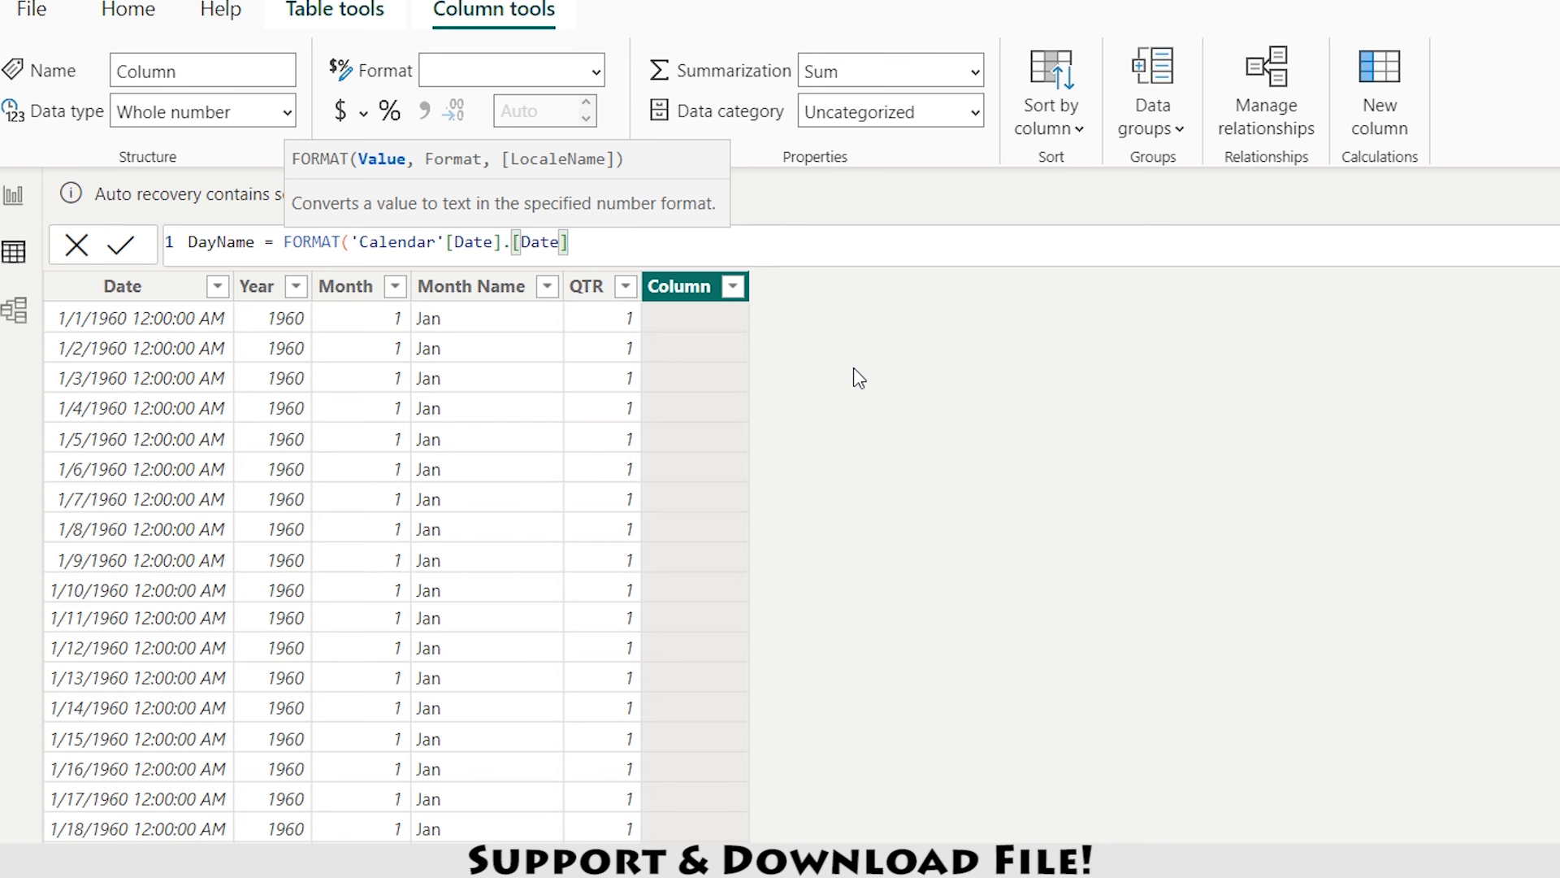
pyautogui.write(',"ddd')
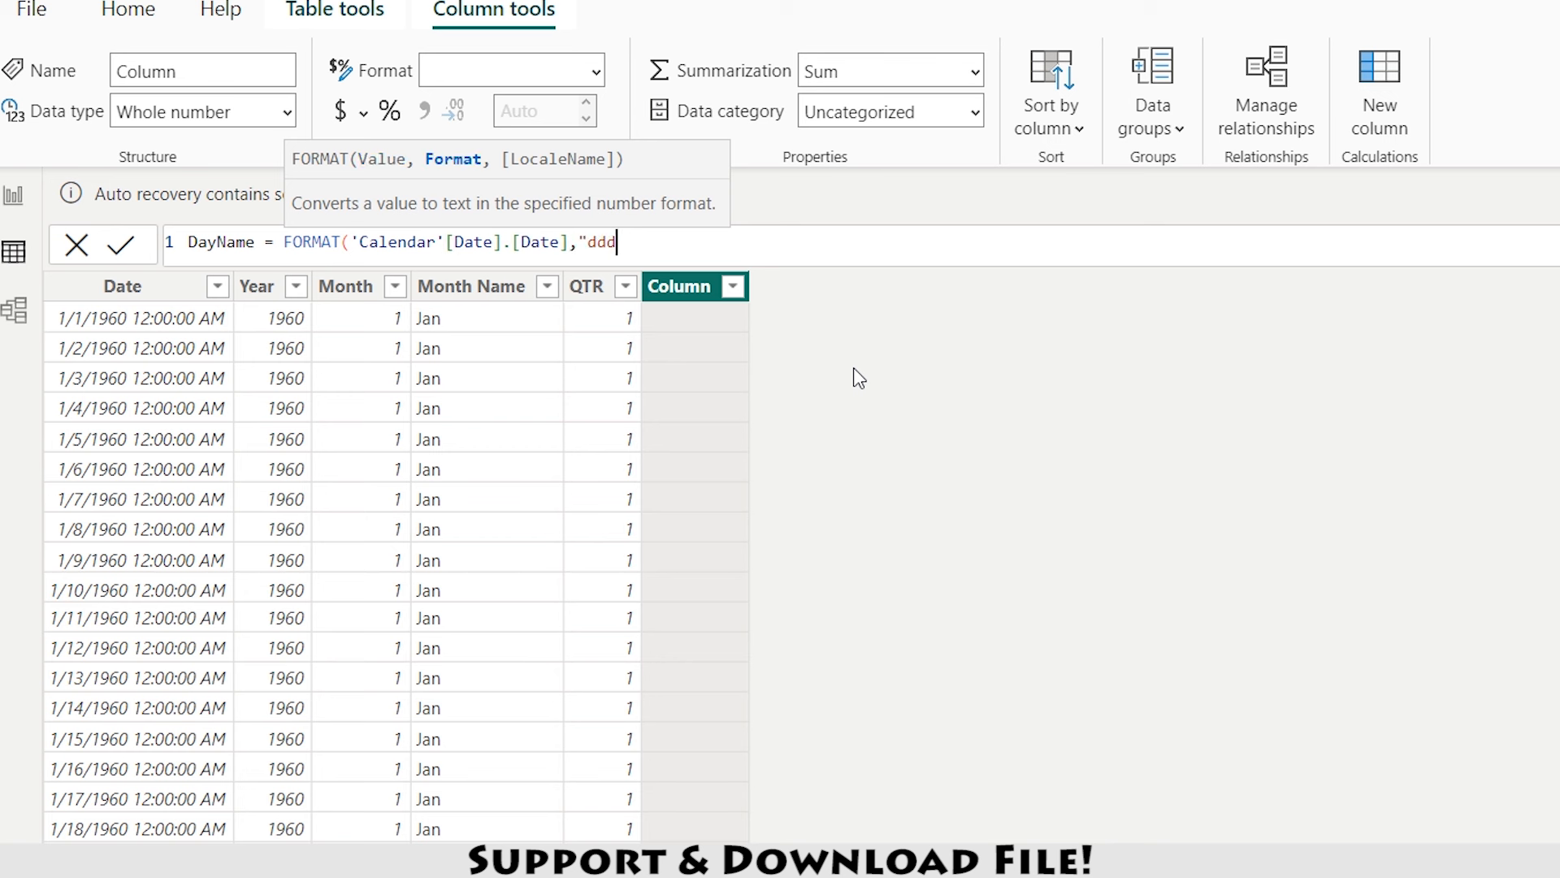
pyautogui.write('")')
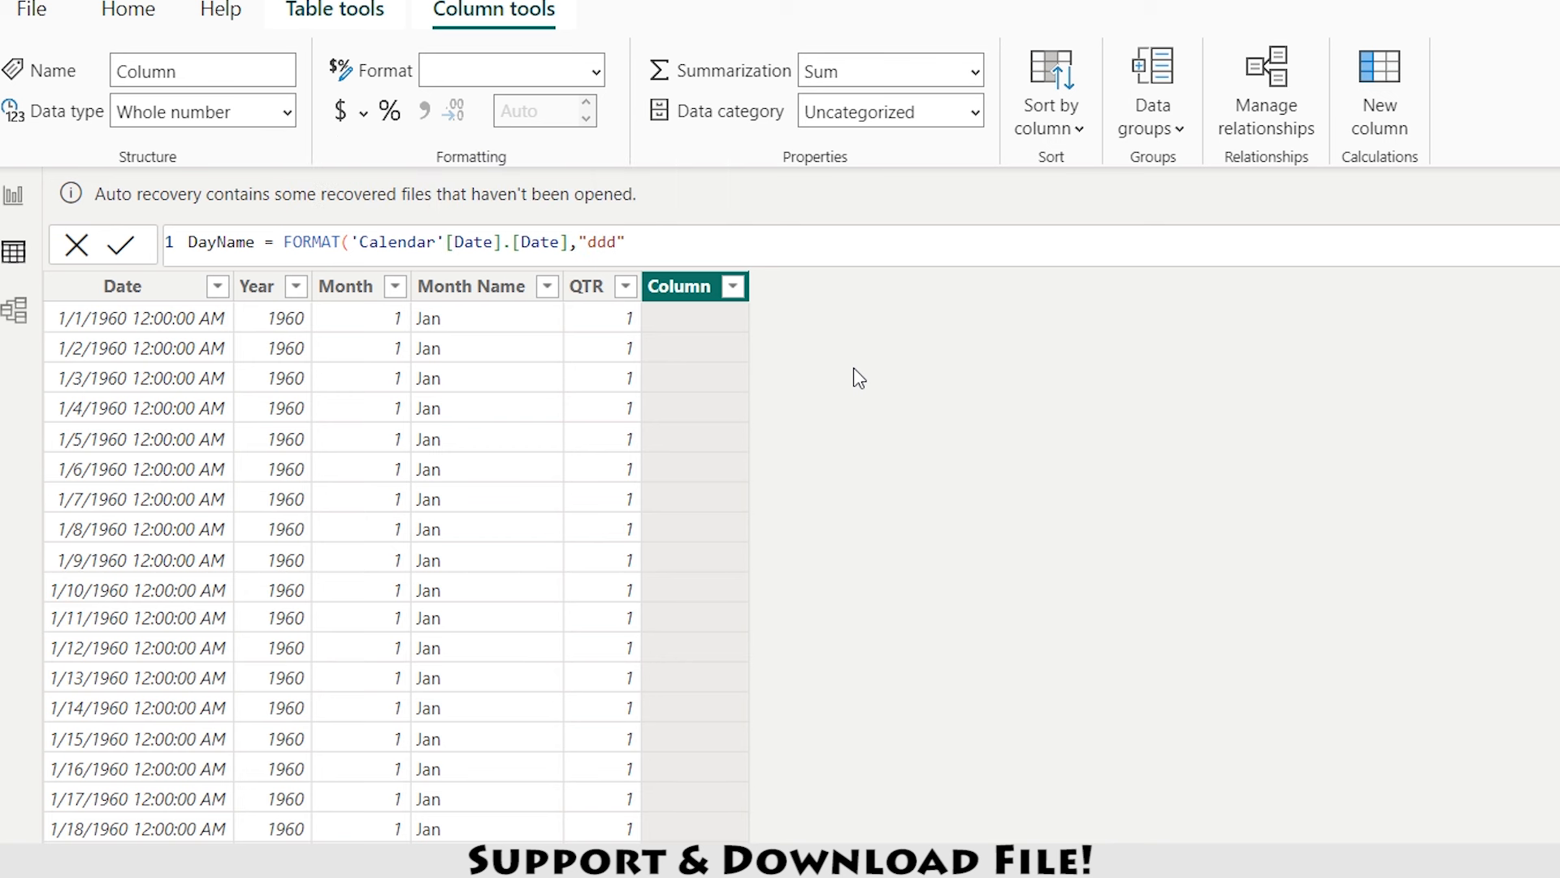
pyautogui.press('Return')
# - Try the full day name format "dddd" in the DayName formula and revert it to "ddd"
pyautogui.write('d')
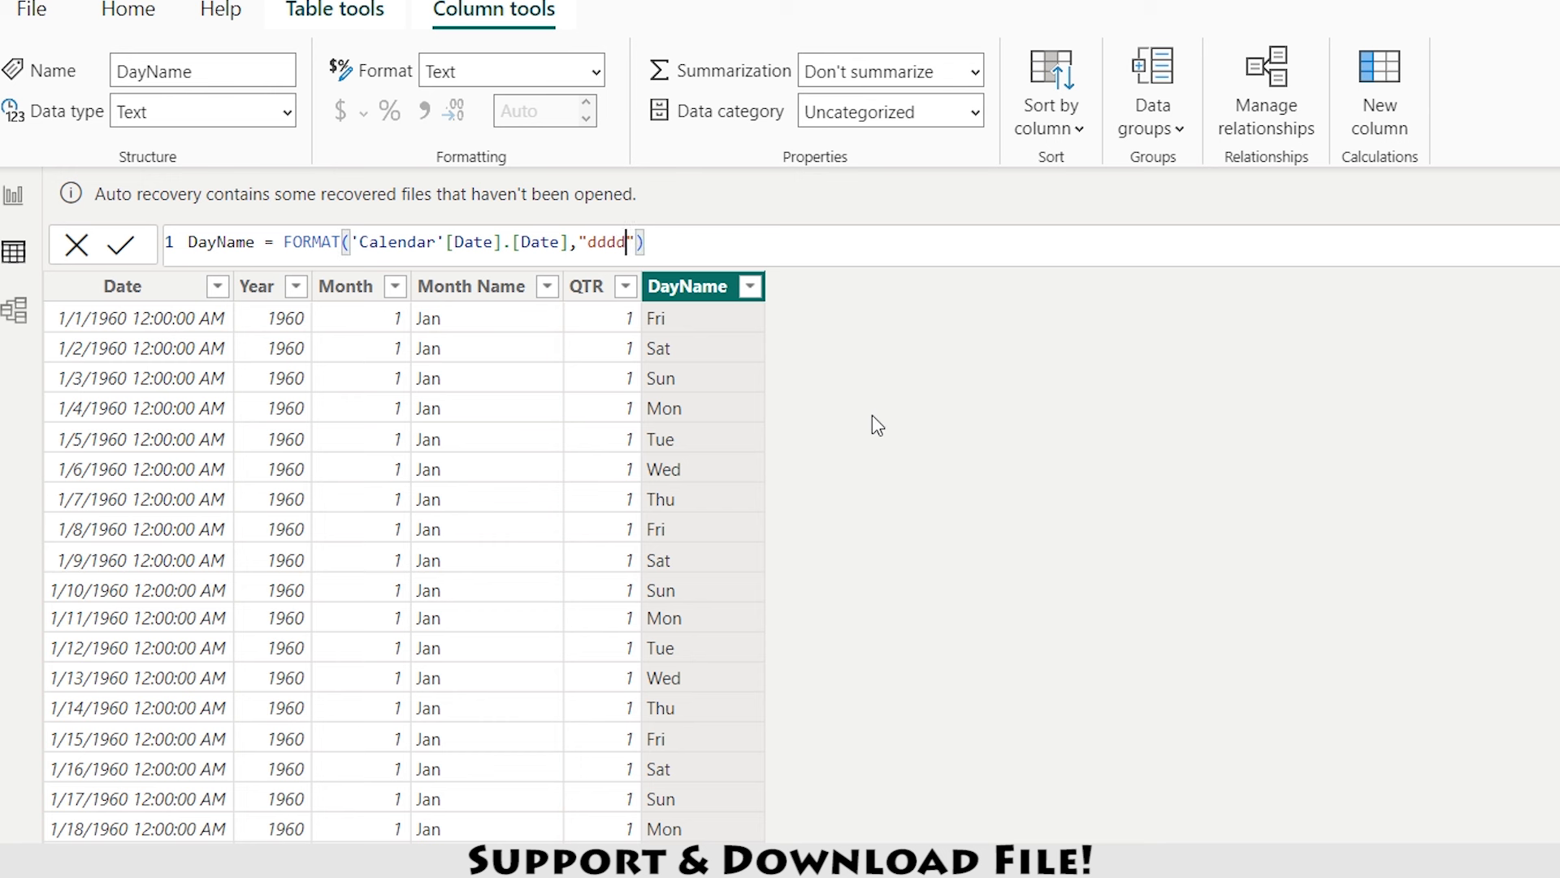
pyautogui.press('Return')
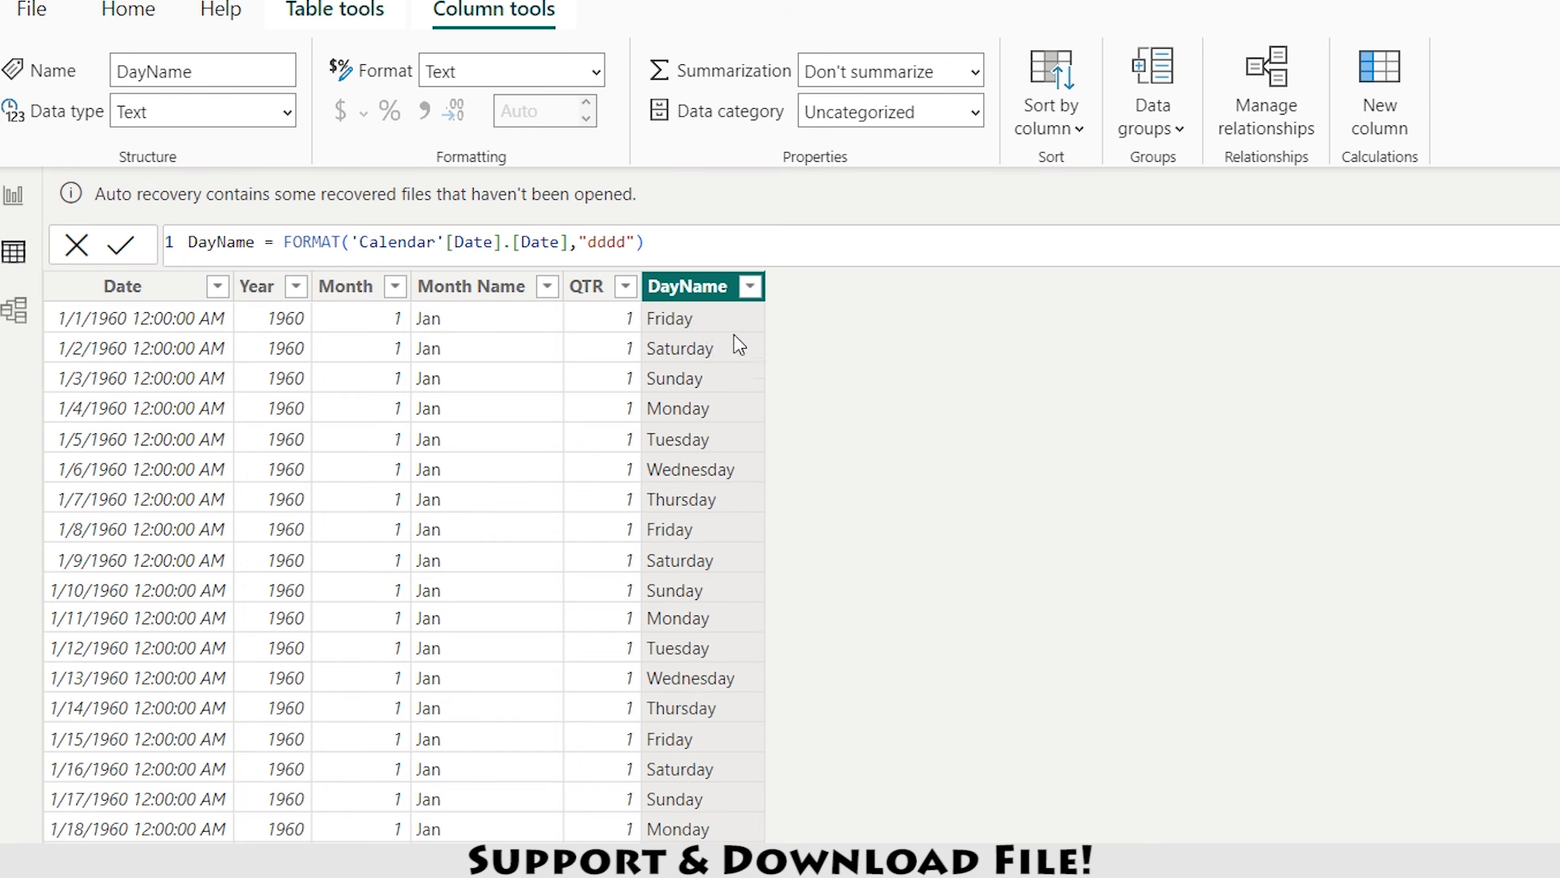
pyautogui.press('BackSpace')
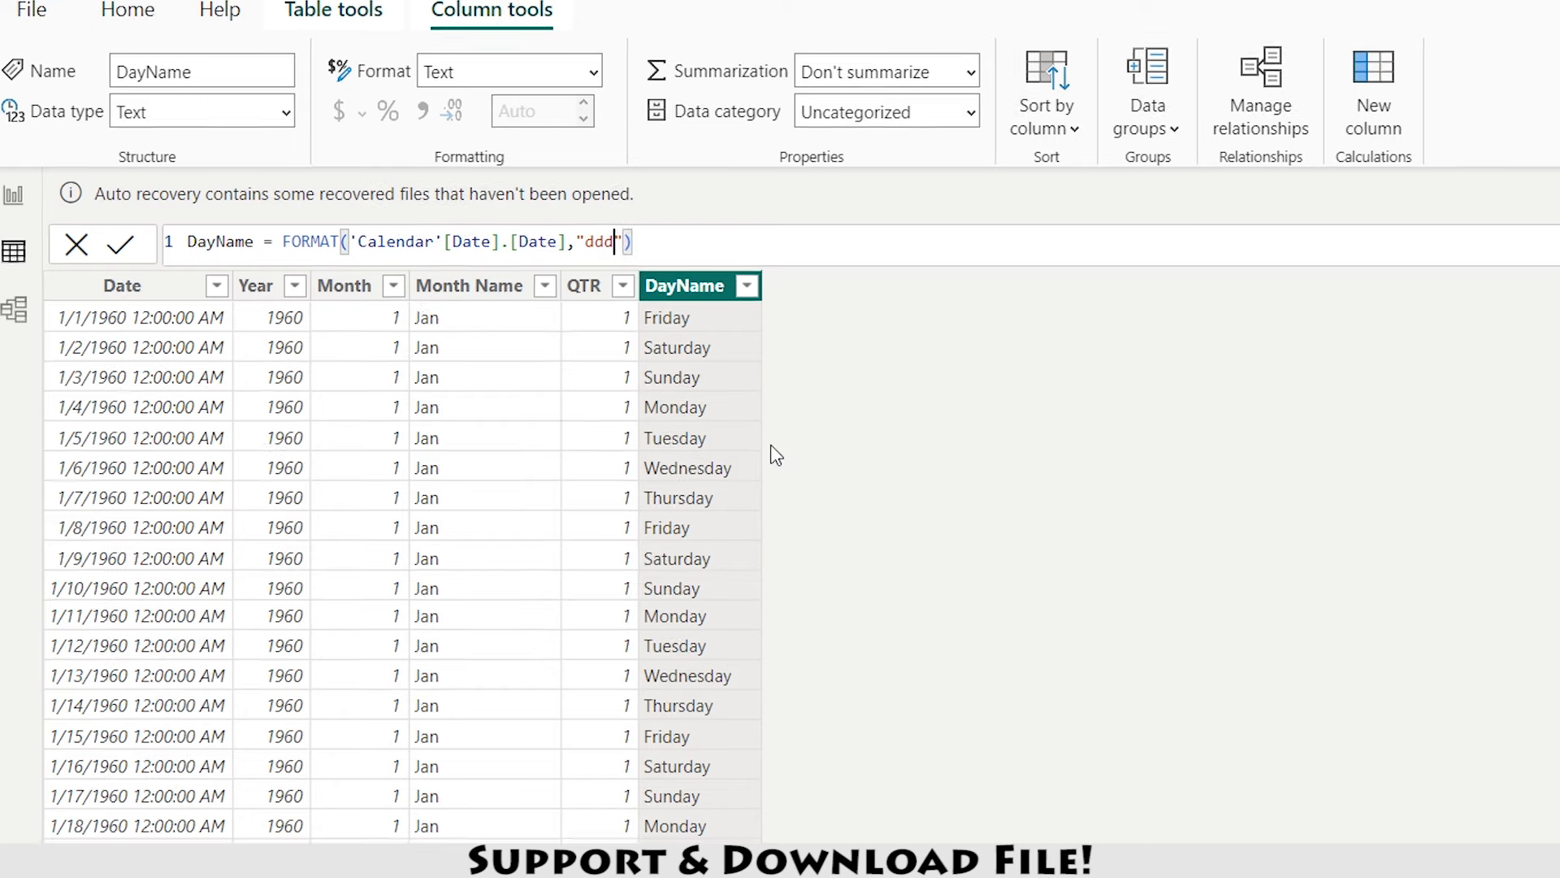
pyautogui.press('Return')
# - Add a Calendar column with the formula weekend_weekday = IF('Calendar'[DayName] = "Sun","Weekend","Weekday")
pyautogui.click(578, 351)
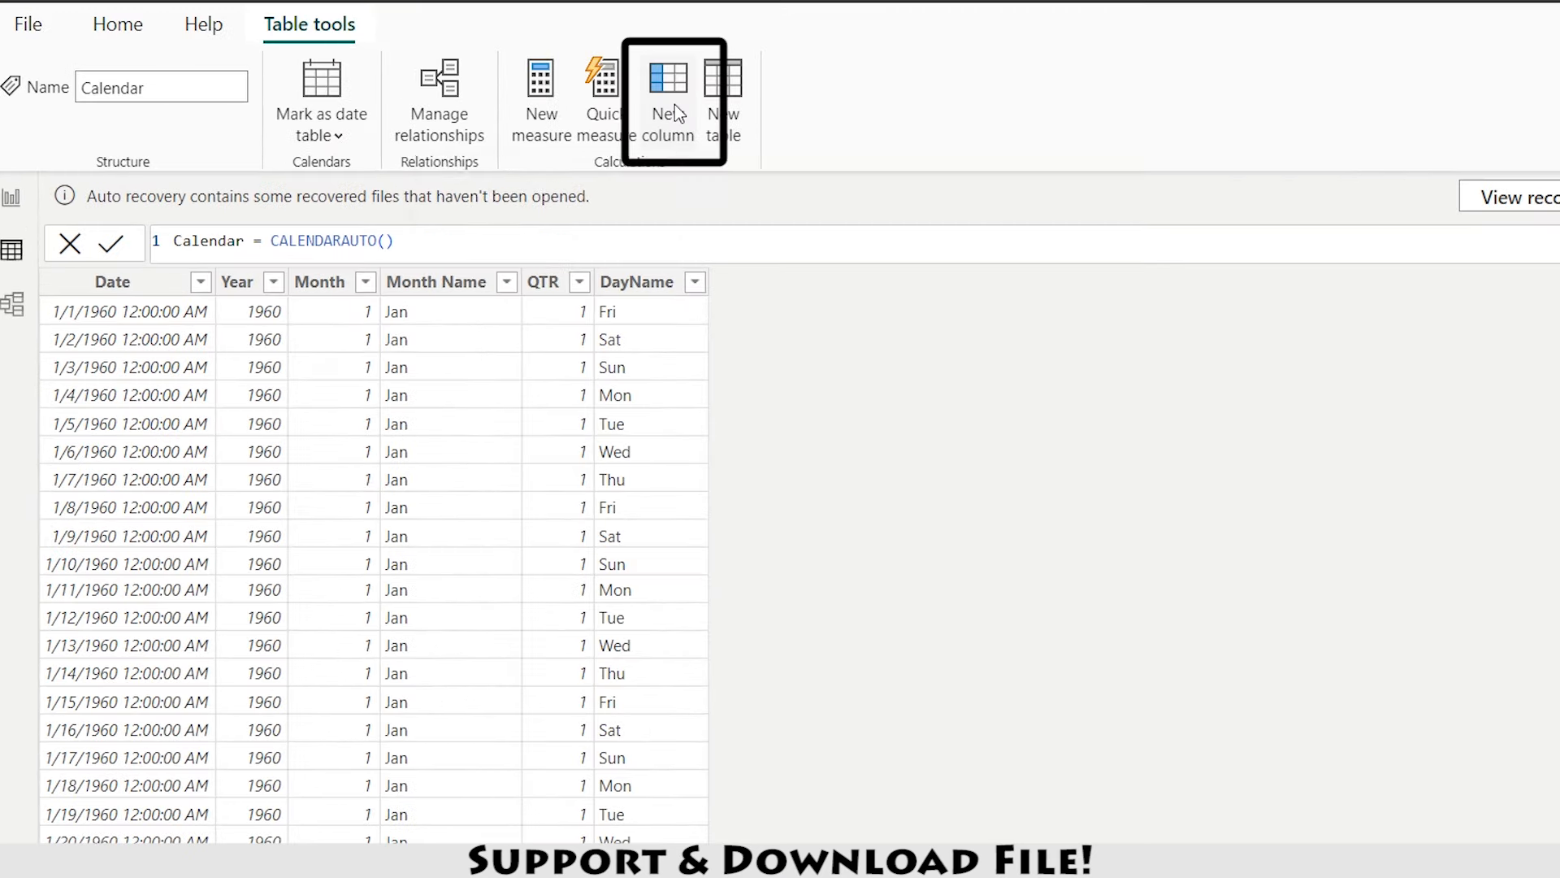
pyautogui.click(674, 114)
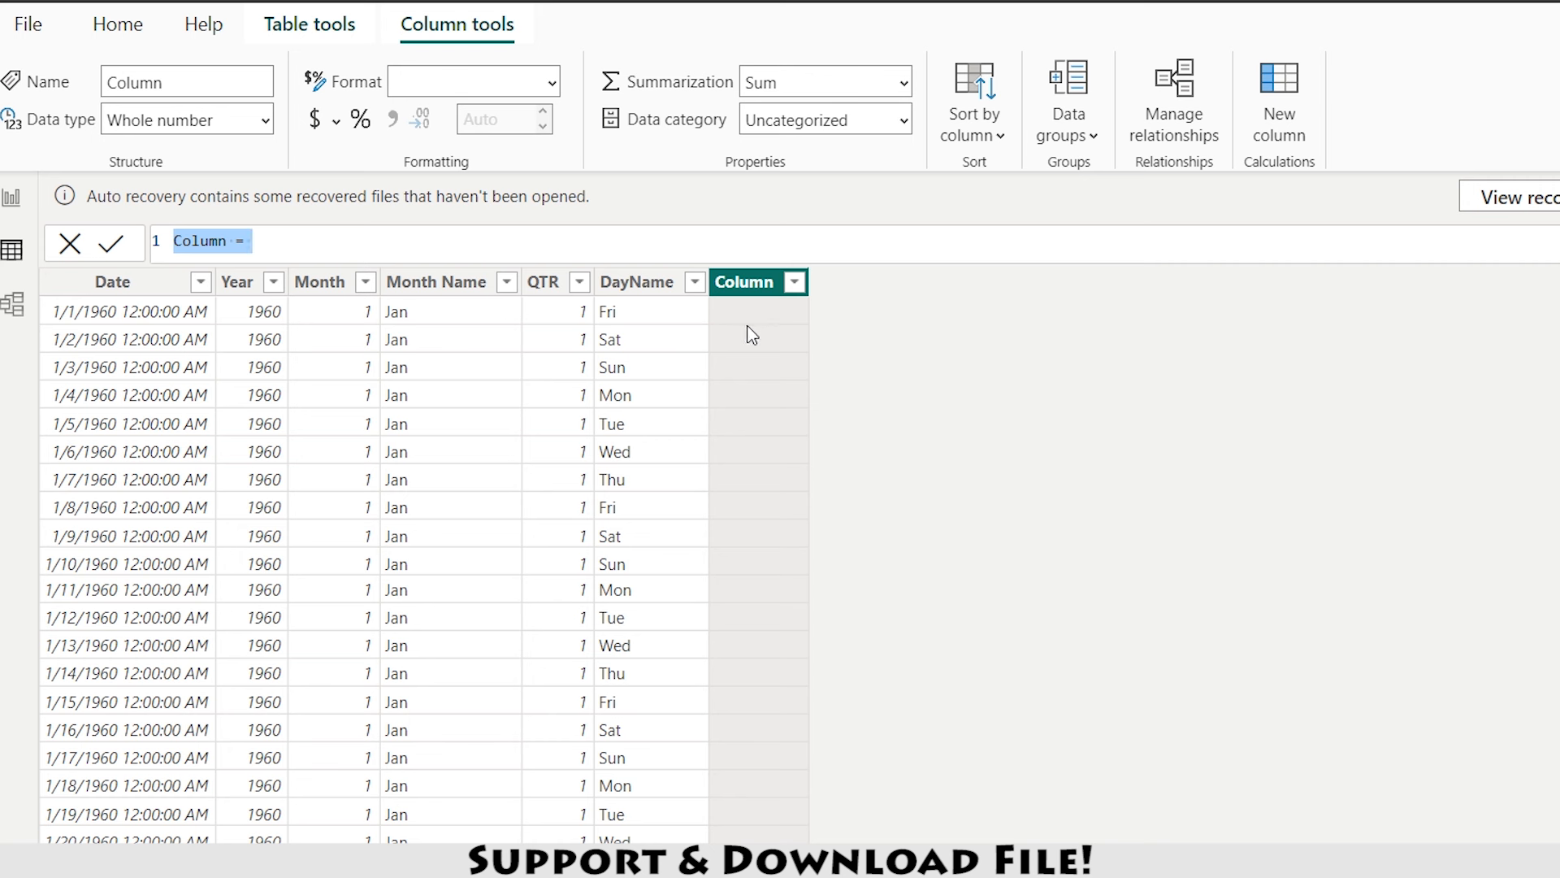
pyautogui.write('week')
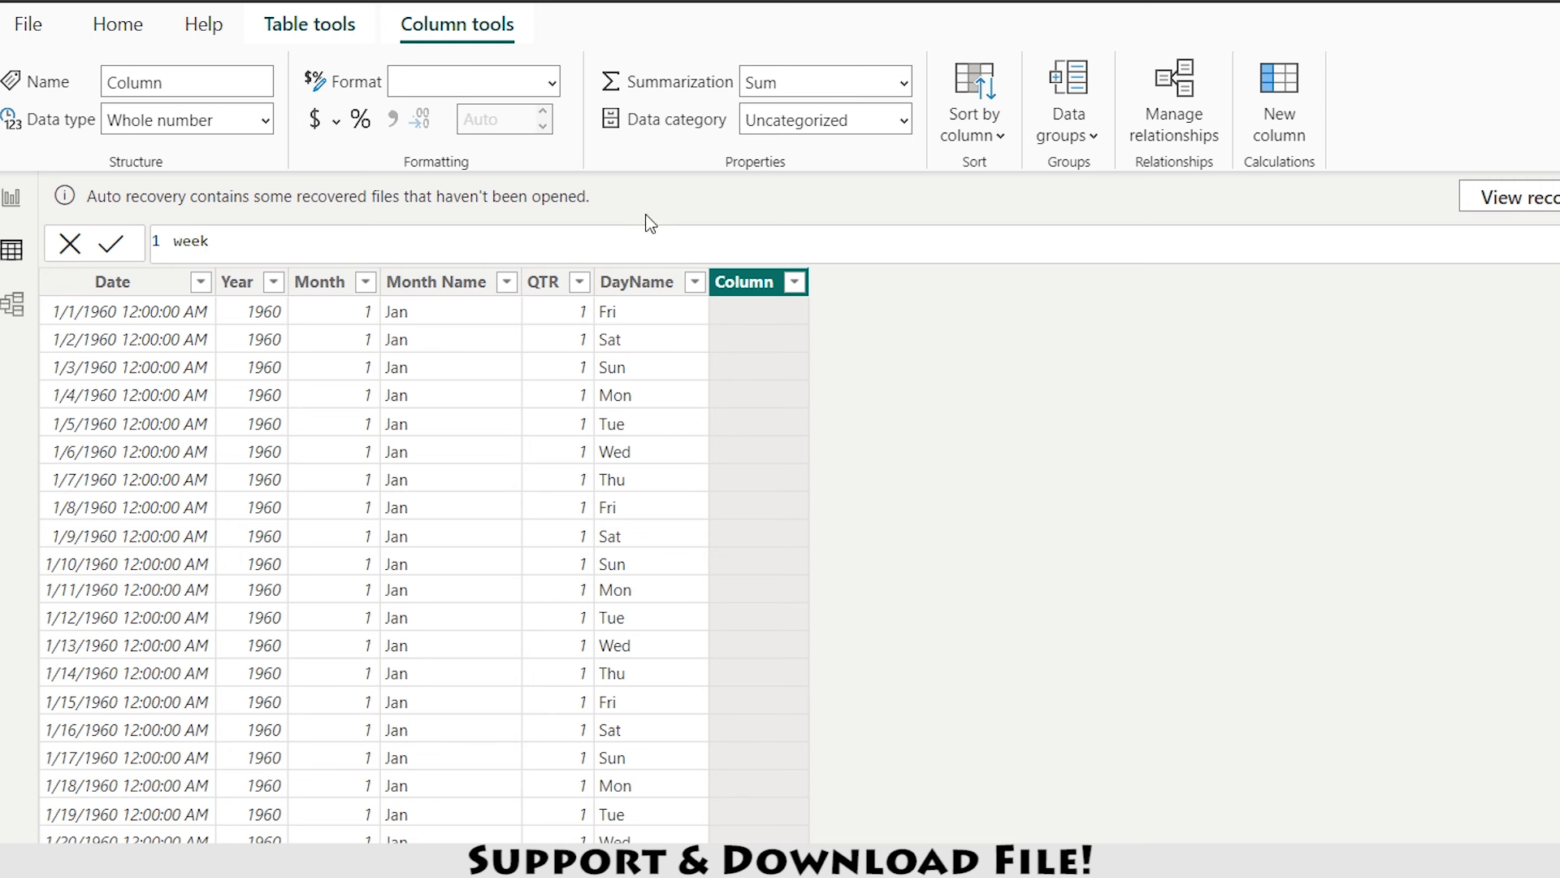
pyautogui.write('end_weekday = IF(')
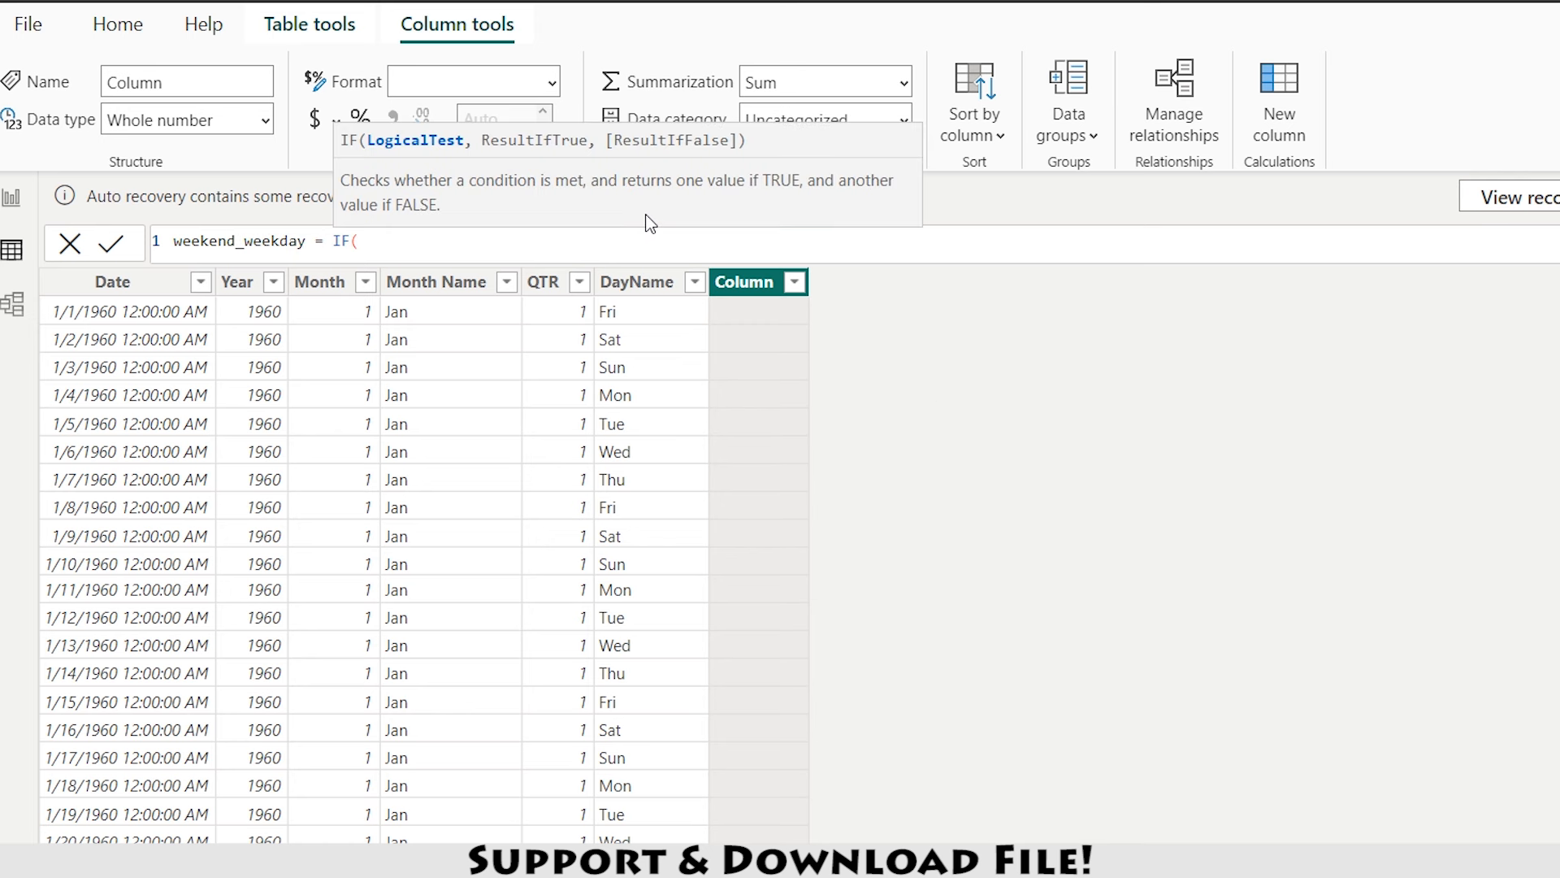
pyautogui.write("'Calendar'[DayName] = ")
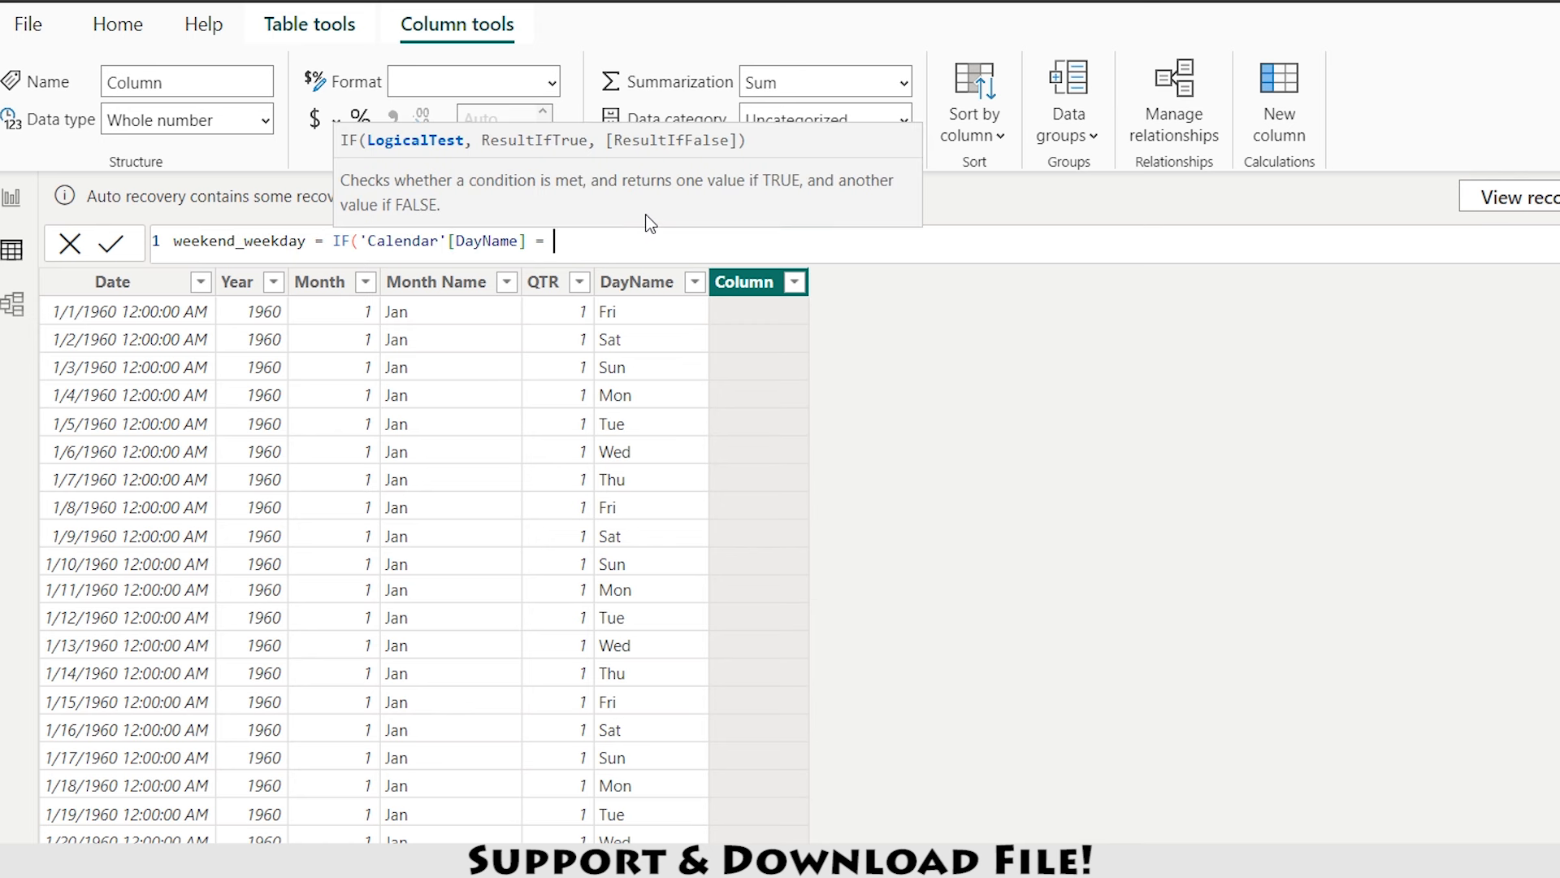
pyautogui.write('"Sun",')
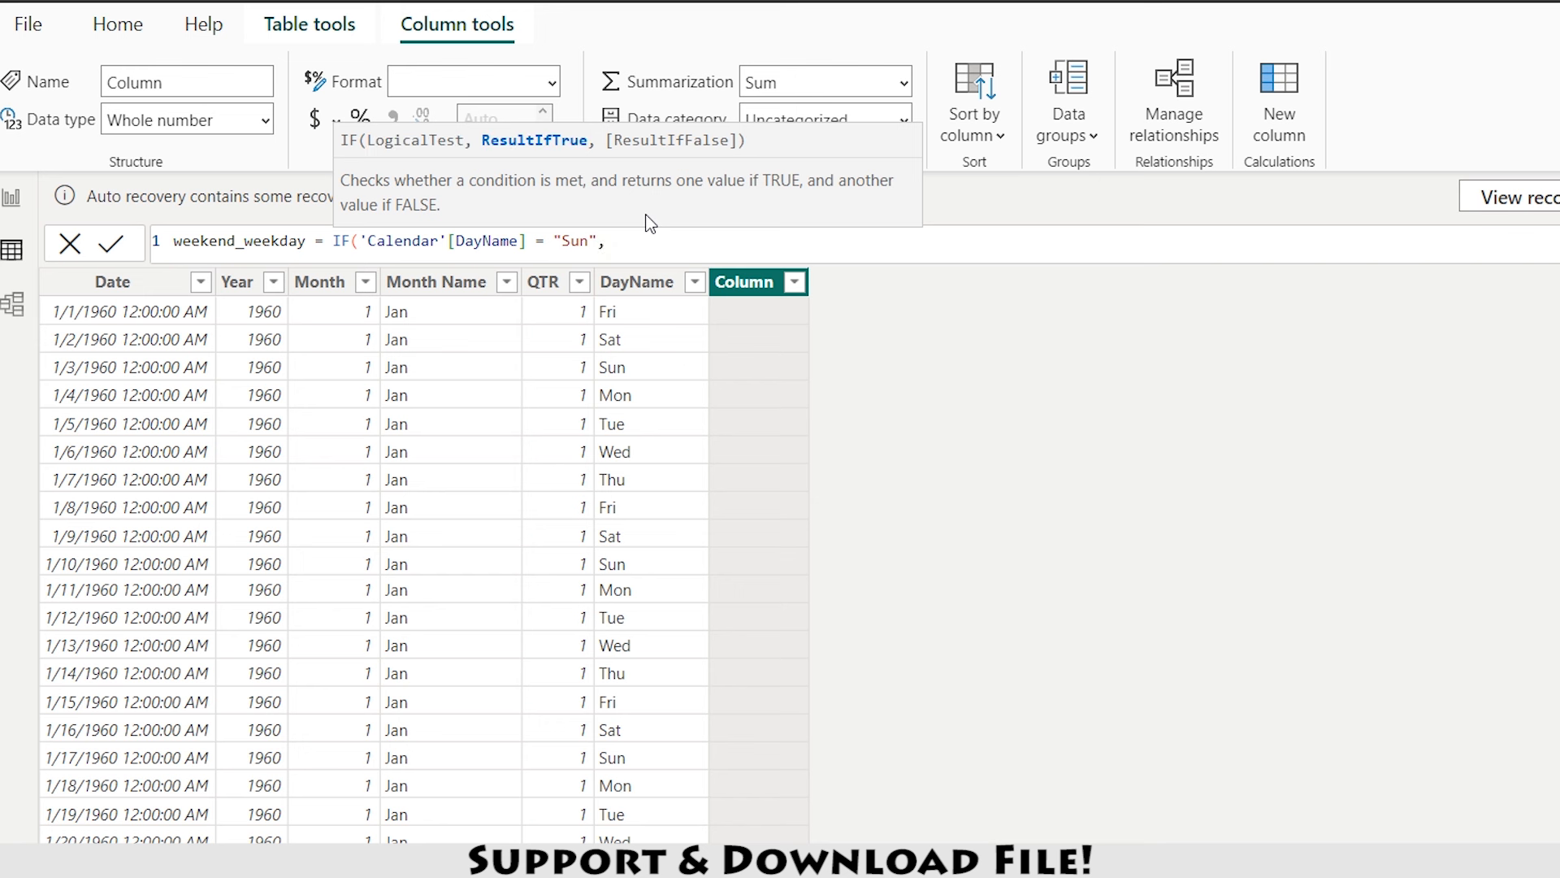
pyautogui.write('"Weekend",')
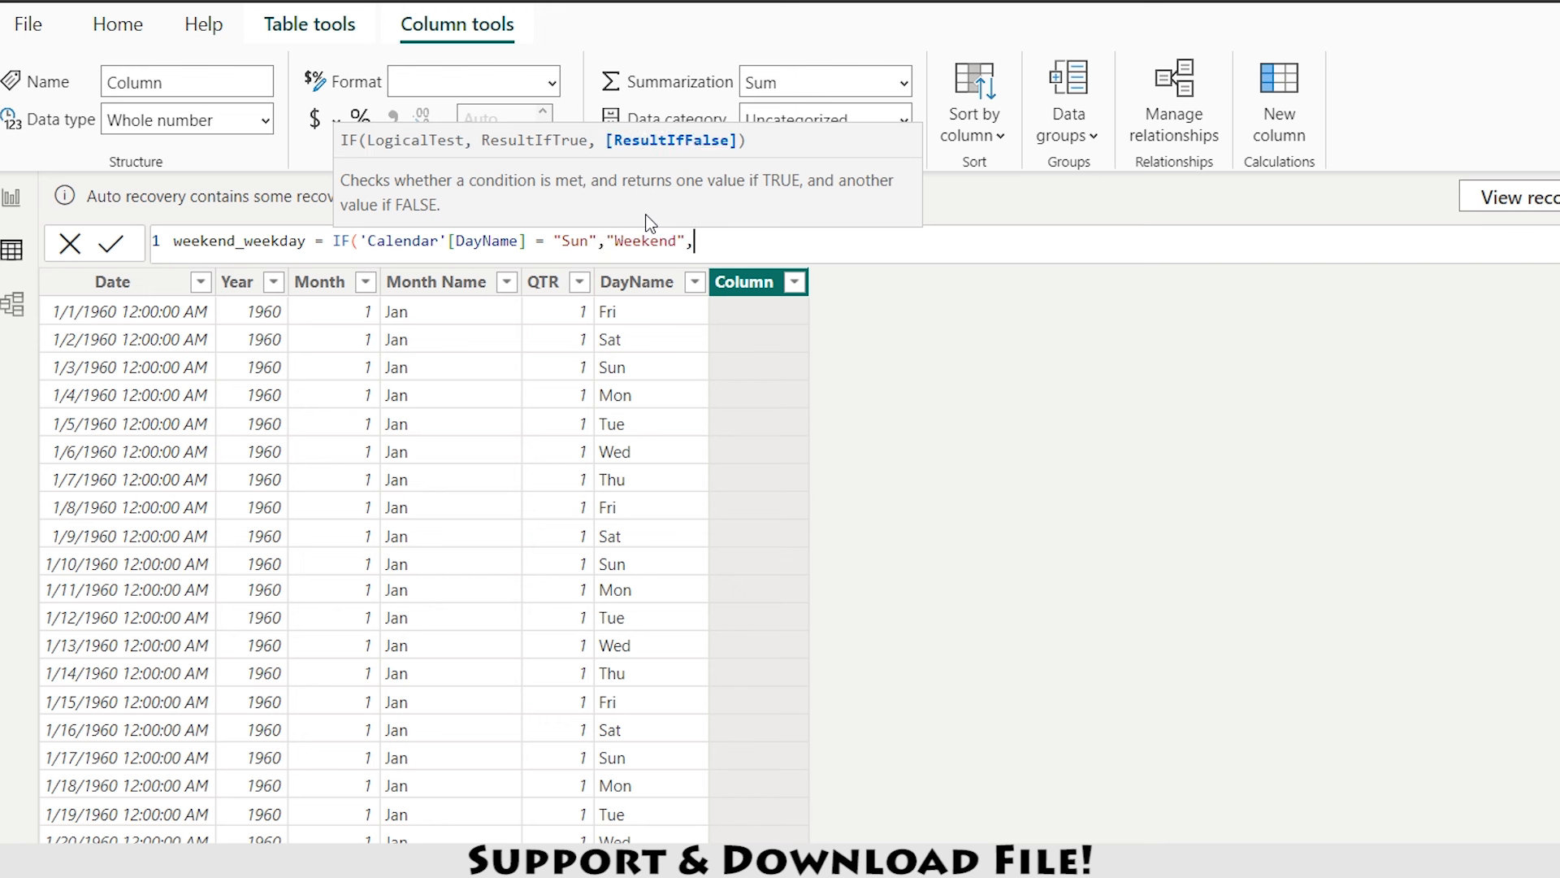
pyautogui.write('"Weekday")')
pyautogui.press('Return')
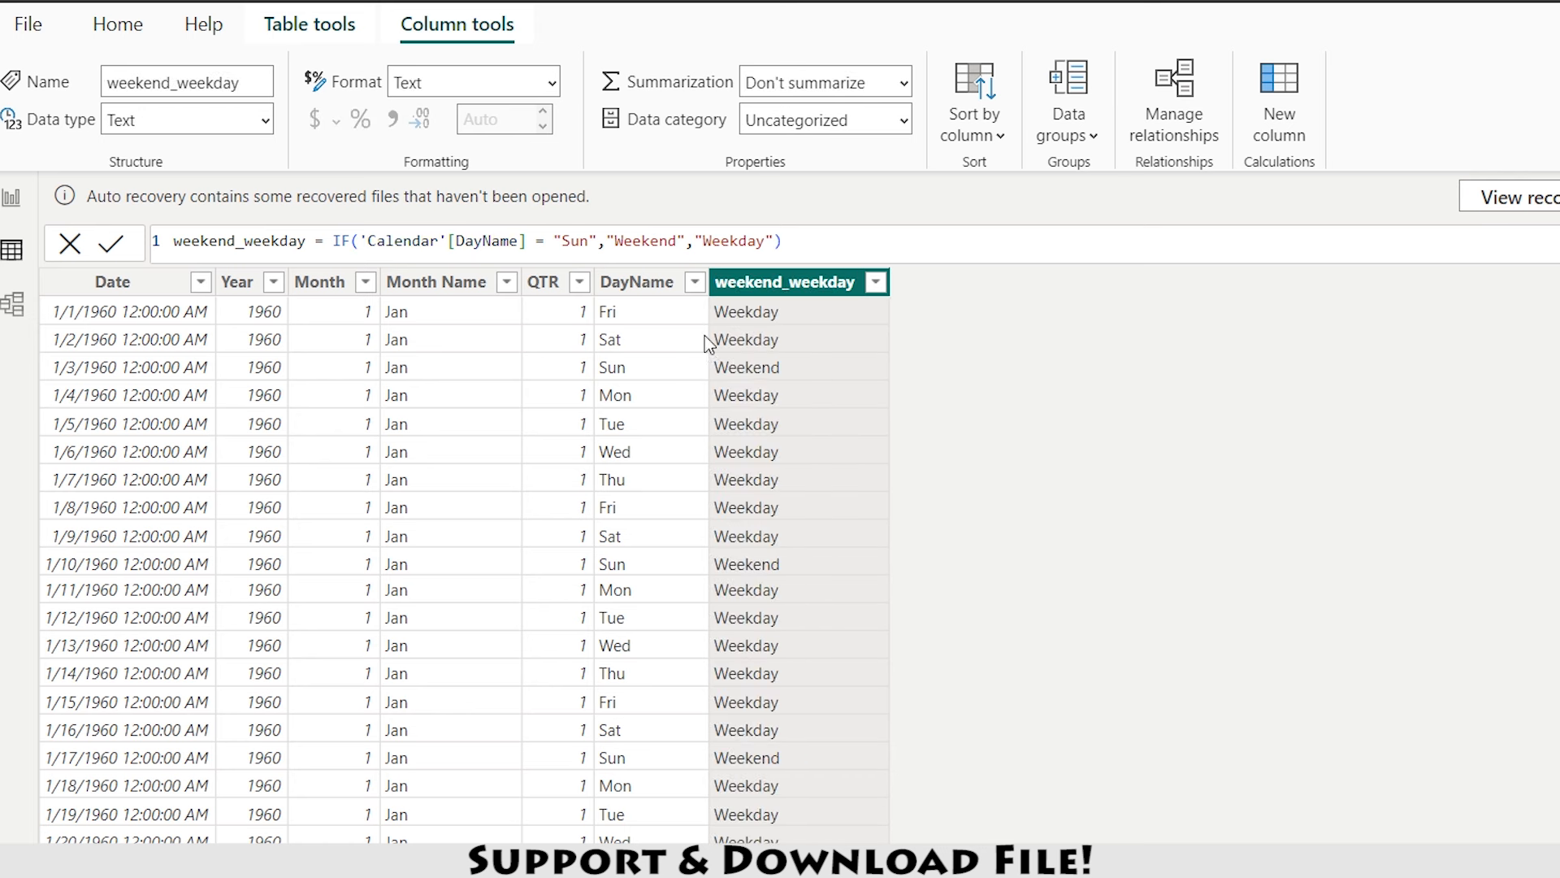
pyautogui.click(634, 573)
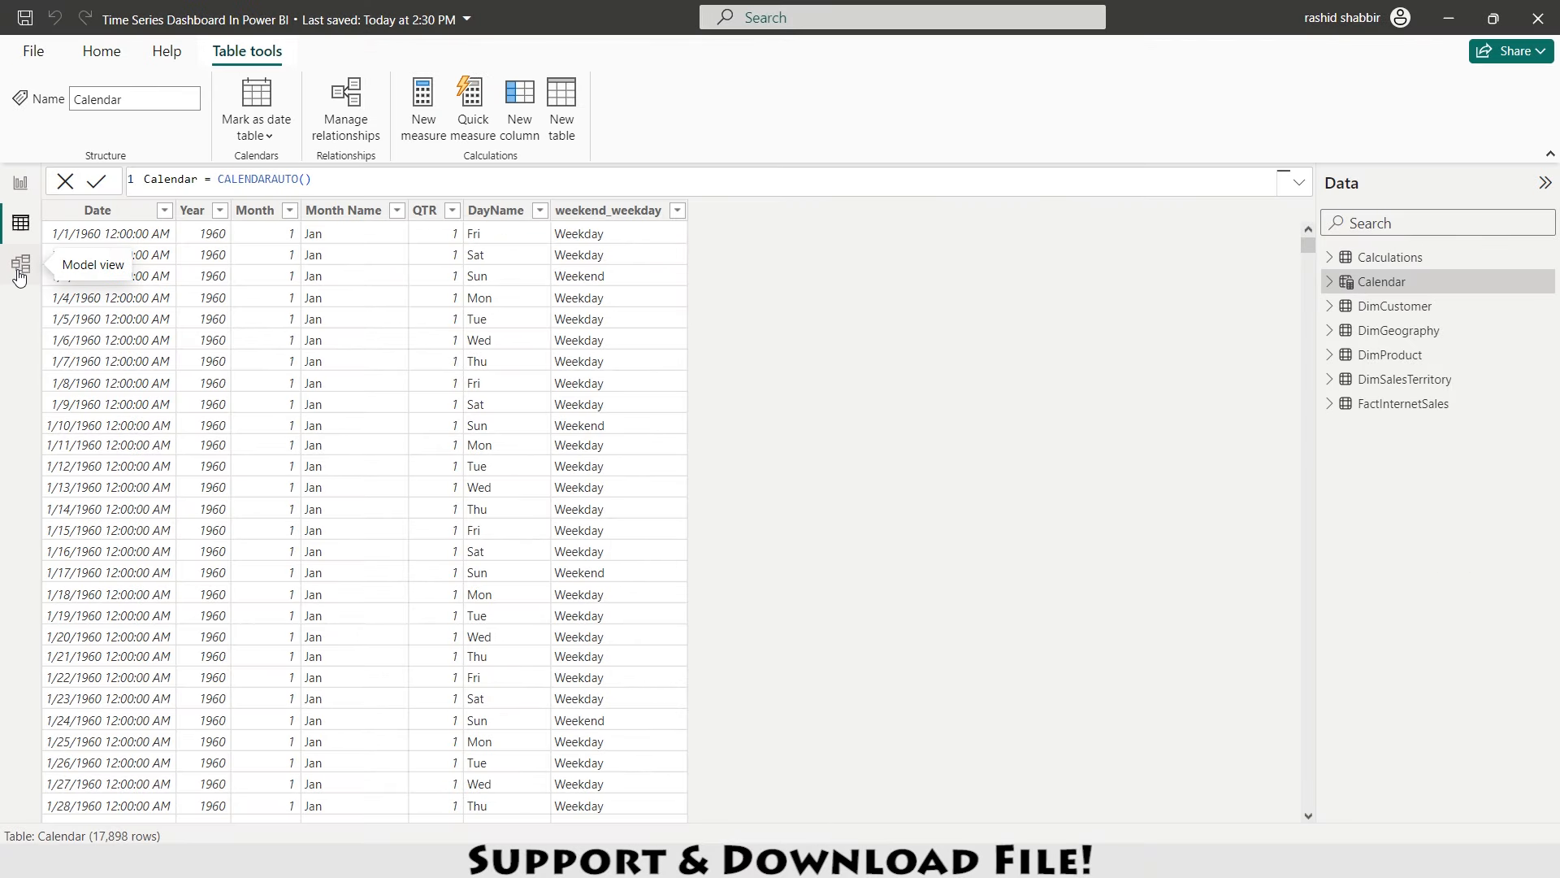
# - In the model view, delete the relationships linking DimCustomer to DimGeography and to FactInternetSales
pyautogui.click(19, 274)
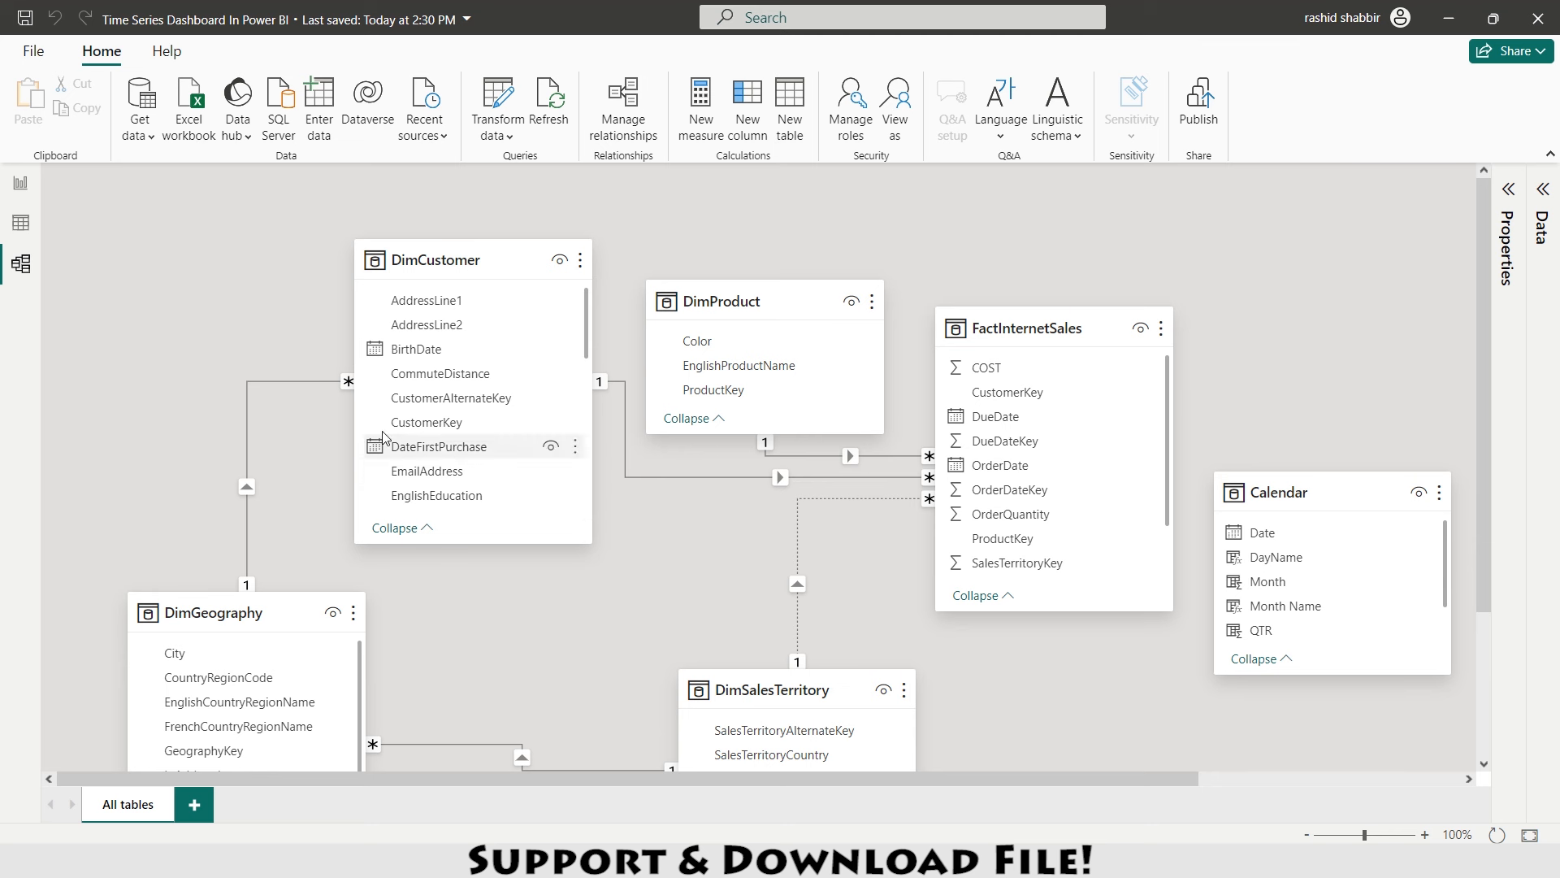
pyautogui.click(290, 381)
pyautogui.press('Delete')
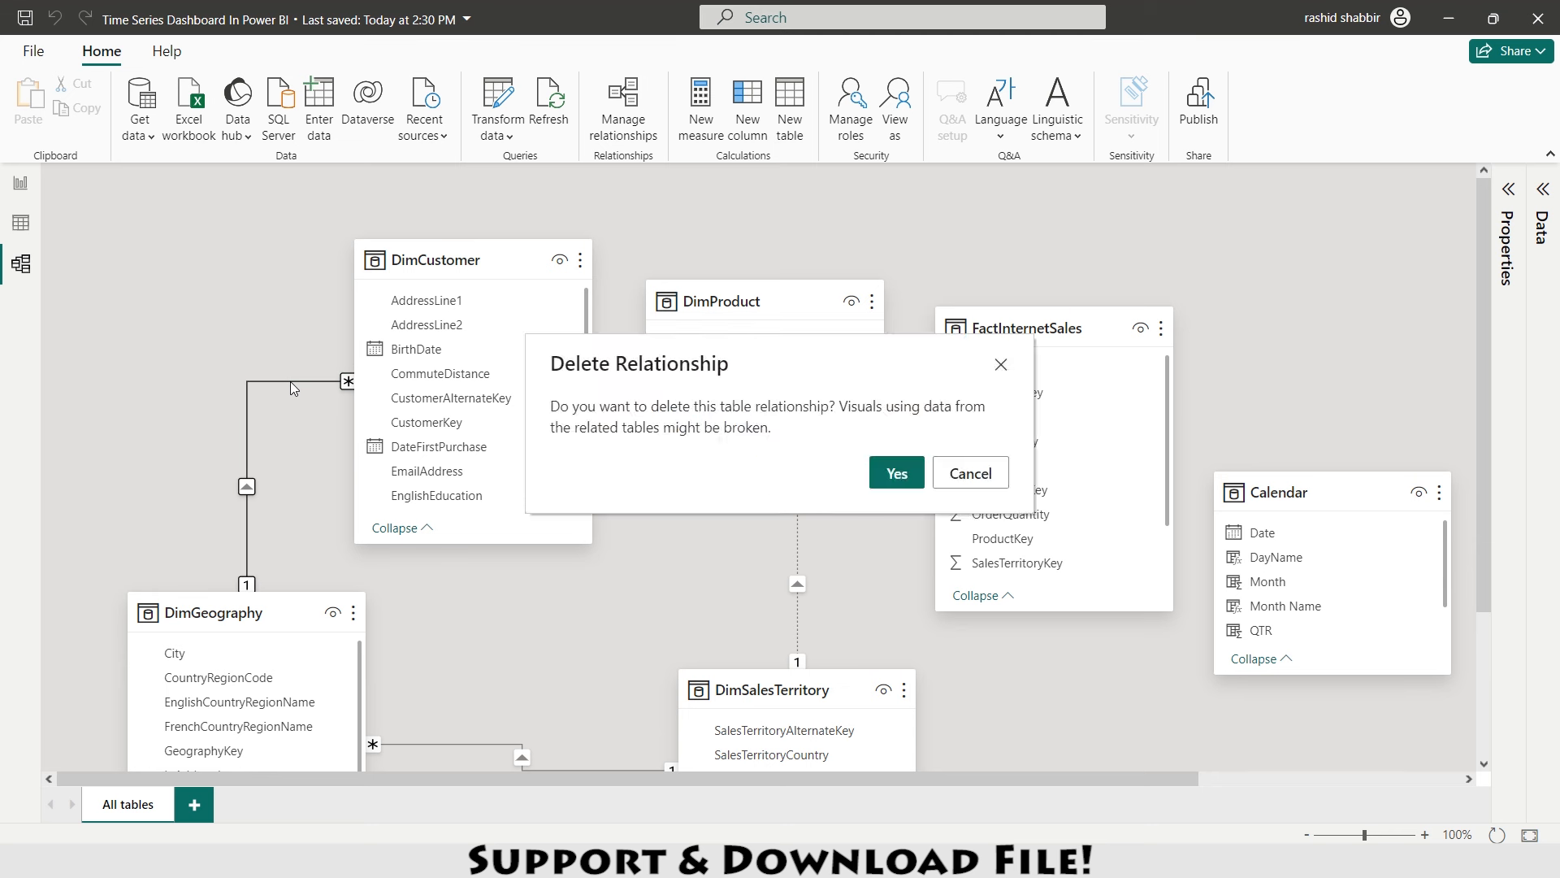
pyautogui.click(897, 473)
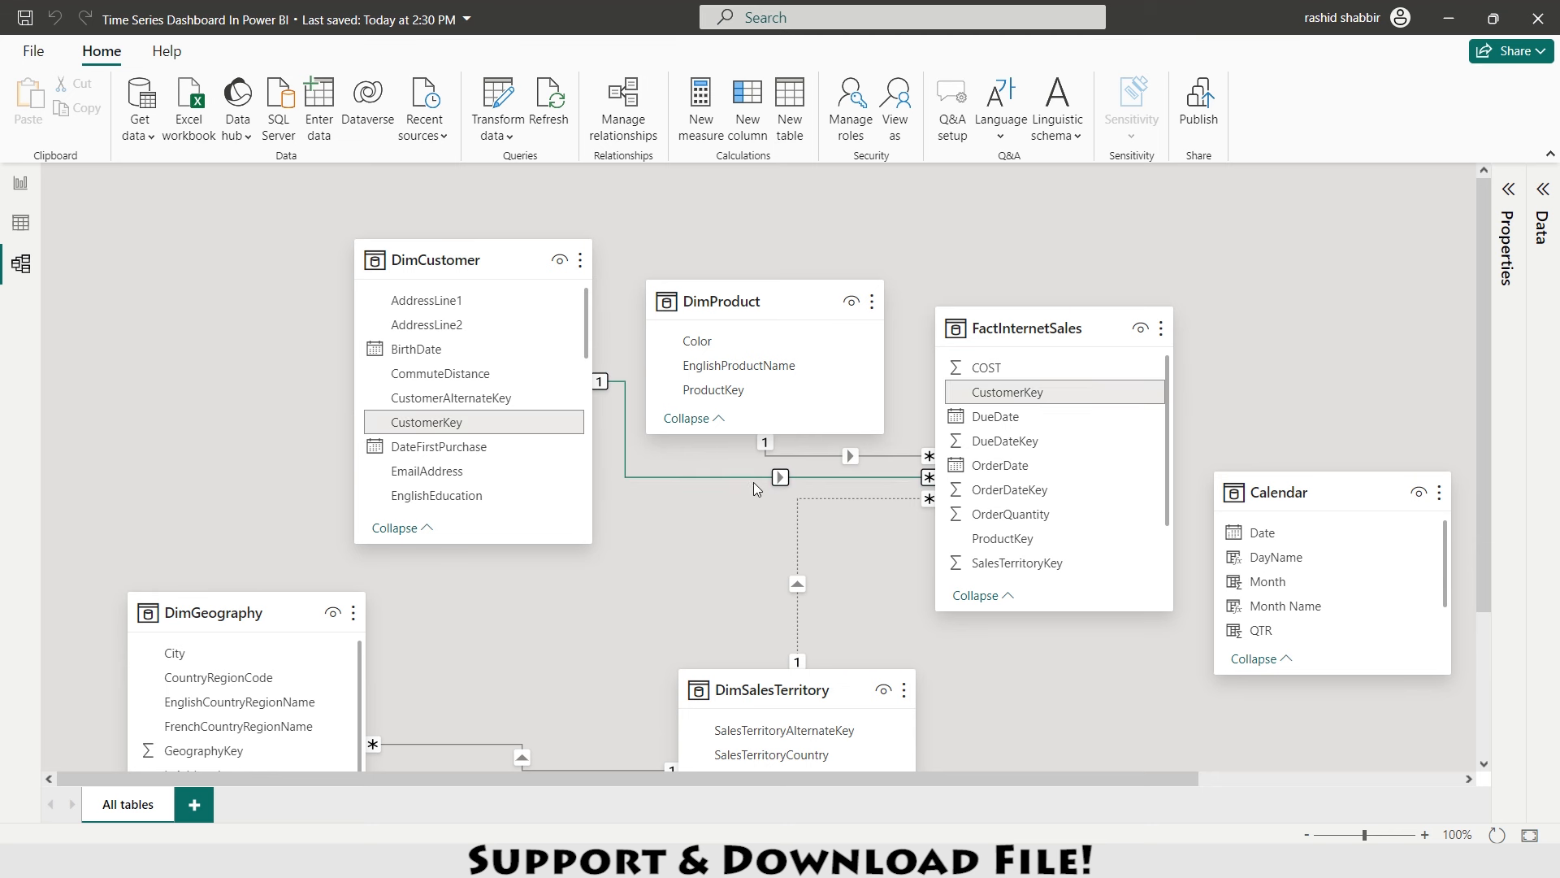
pyautogui.press('Delete')
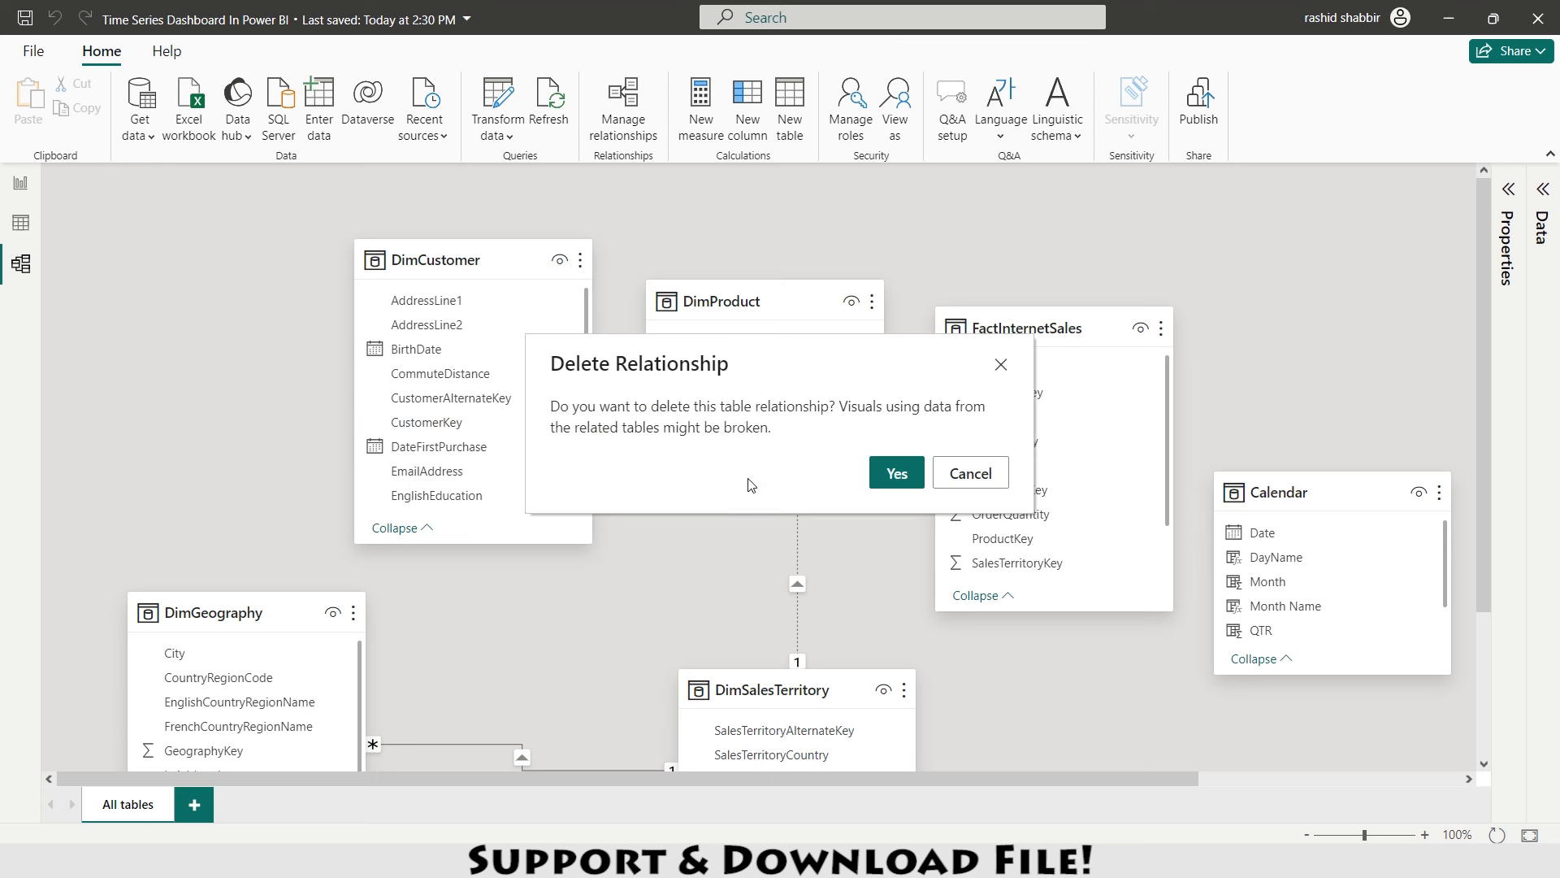
pyautogui.click(897, 473)
# - Delete the relationships of DimProduct and DimSalesTerritory with FactInternetSales, and the one between DimGeography and DimSalesTerritory
pyautogui.click(772, 456)
pyautogui.press('Delete')
pyautogui.click(897, 473)
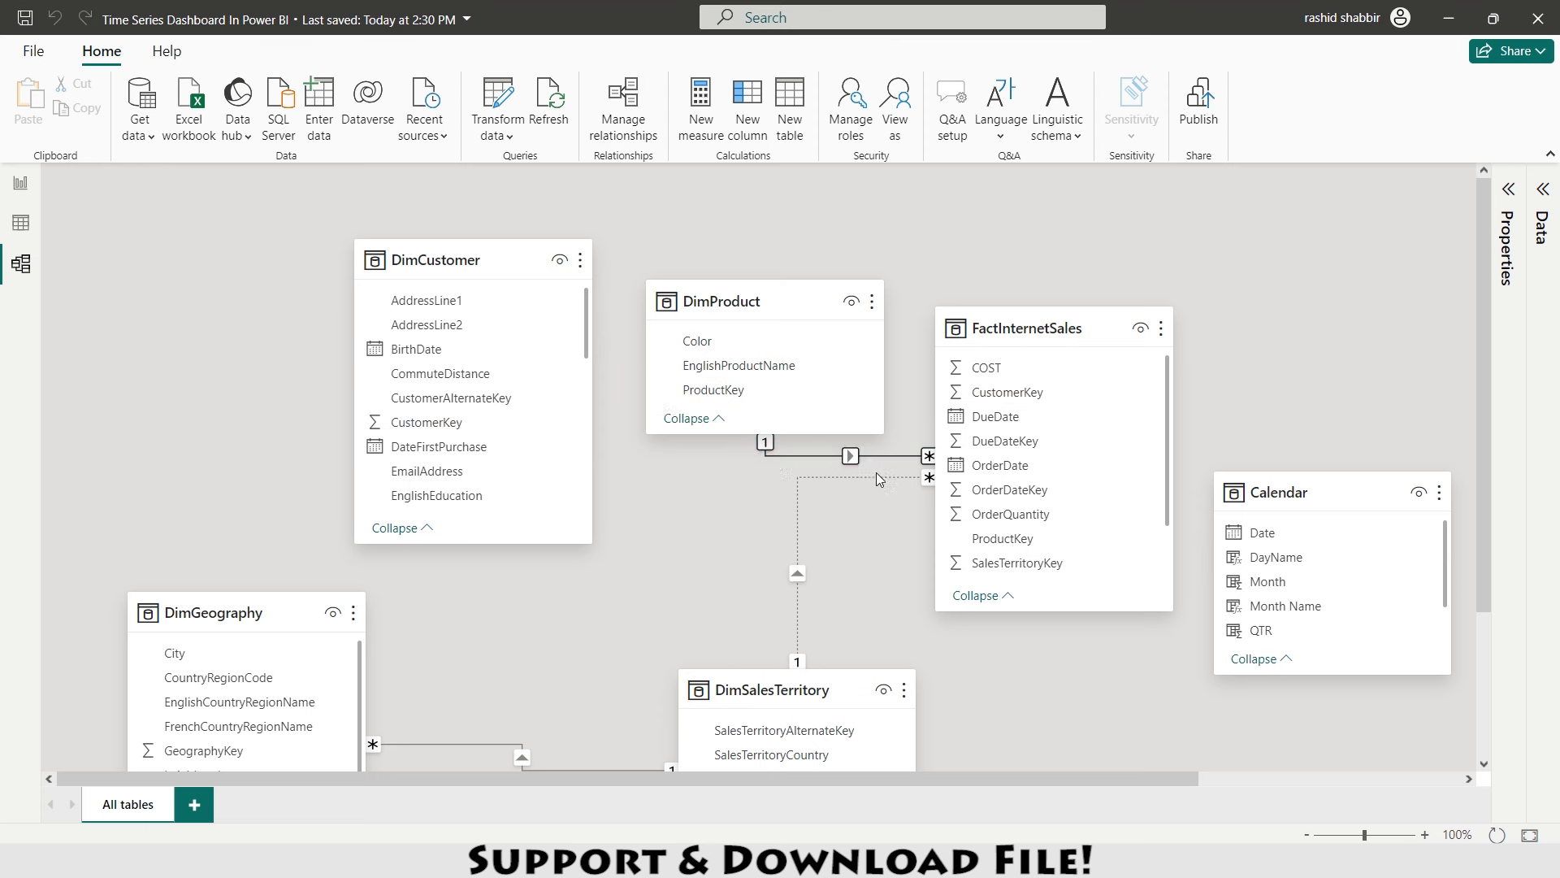
pyautogui.click(798, 499)
pyautogui.press('Delete')
pyautogui.click(897, 473)
pyautogui.click(484, 746)
pyautogui.press('Delete')
pyautogui.click(898, 472)
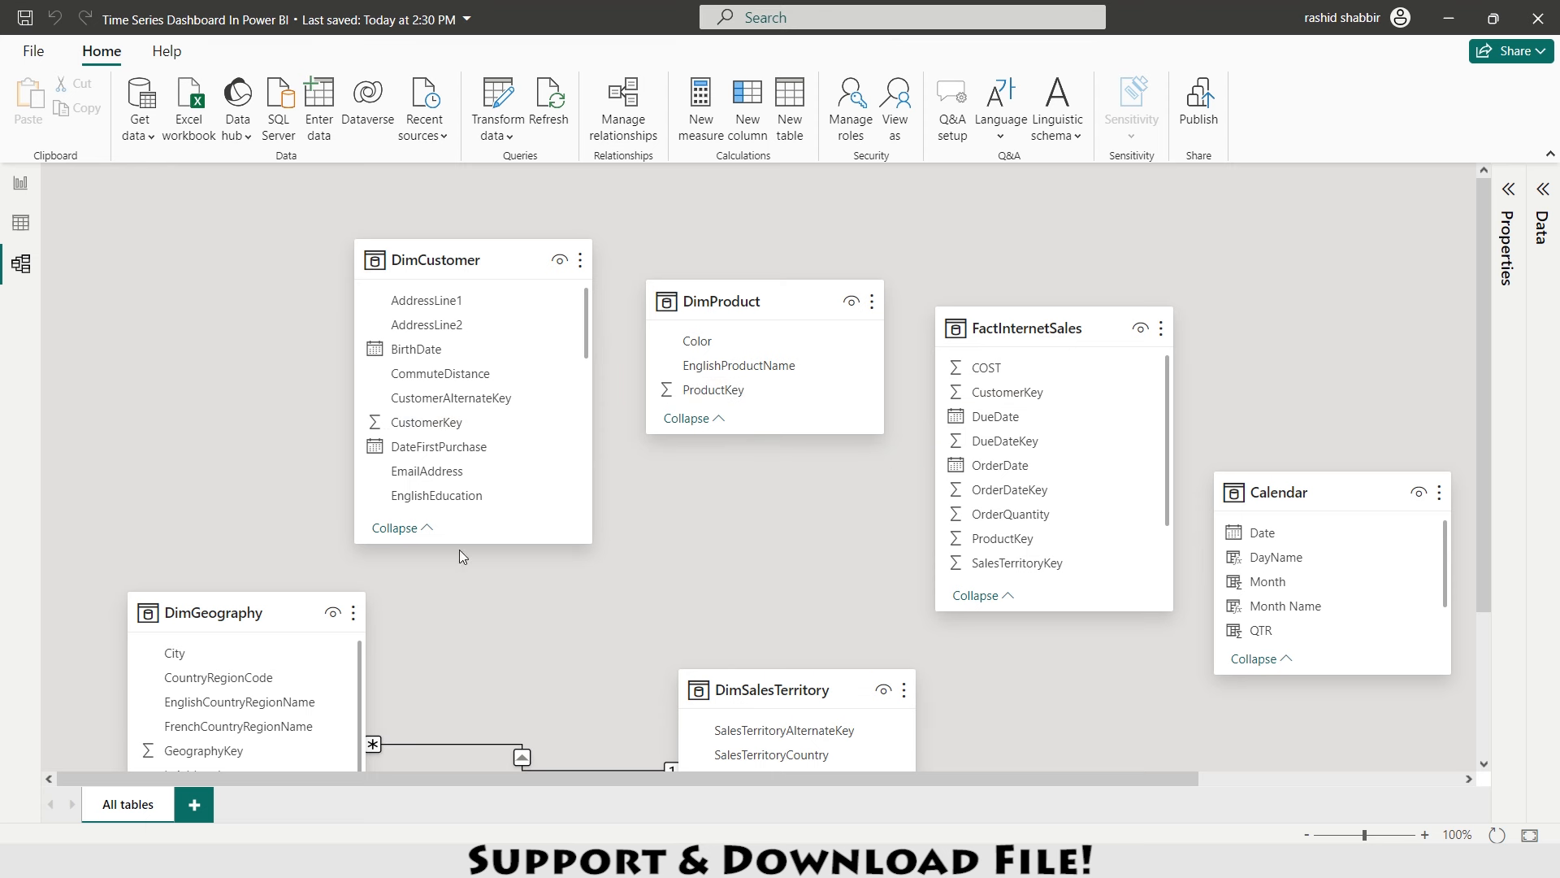
# - Line up DimGeography, DimCustomer and DimProduct in one row in the model diagram, shortening the DimGeography and DimCustomer cards
pyautogui.moveTo(273, 604); pyautogui.dragTo(263, 252)
pyautogui.moveTo(208, 541); pyautogui.dragTo(208, 403)
pyautogui.moveTo(437, 268); pyautogui.dragTo(471, 268)
pyautogui.moveTo(505, 543); pyautogui.dragTo(506, 414)
pyautogui.moveTo(712, 360); pyautogui.dragTo(745, 319)
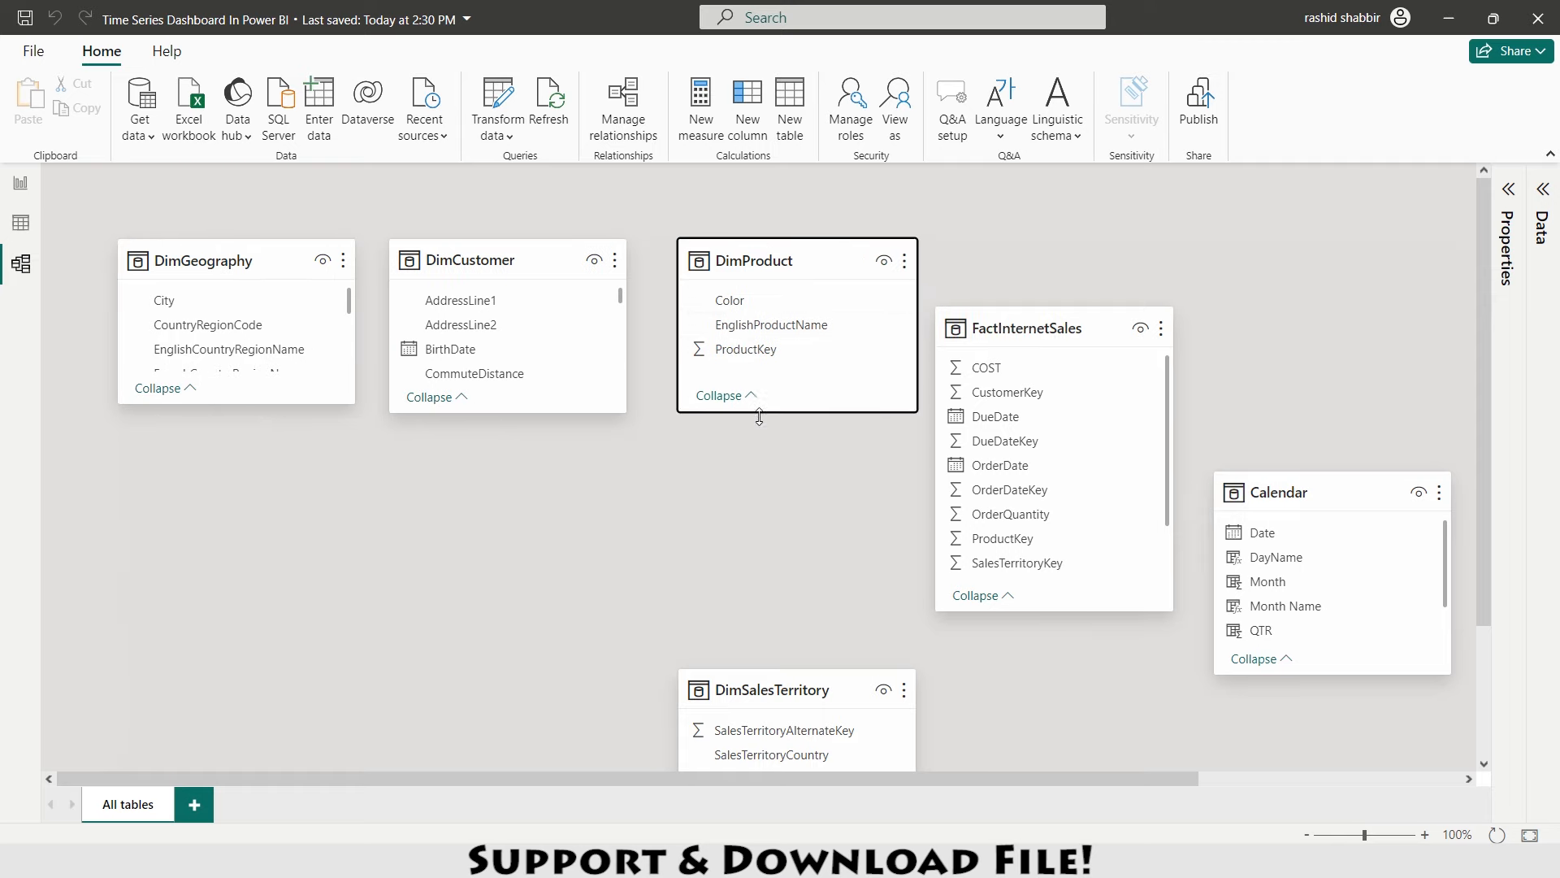
# - Place DimSalesTerritory beside DimProduct with Calendar beneath it, and position FactInternetSales below DimCustomer with a taller card
pyautogui.moveTo(1027, 327); pyautogui.dragTo(544, 470)
pyautogui.moveTo(772, 689); pyautogui.dragTo(1048, 260)
pyautogui.moveTo(1072, 449); pyautogui.dragTo(1071, 471)
pyautogui.moveTo(1283, 495); pyautogui.dragTo(1024, 508)
pyautogui.click(1307, 834)
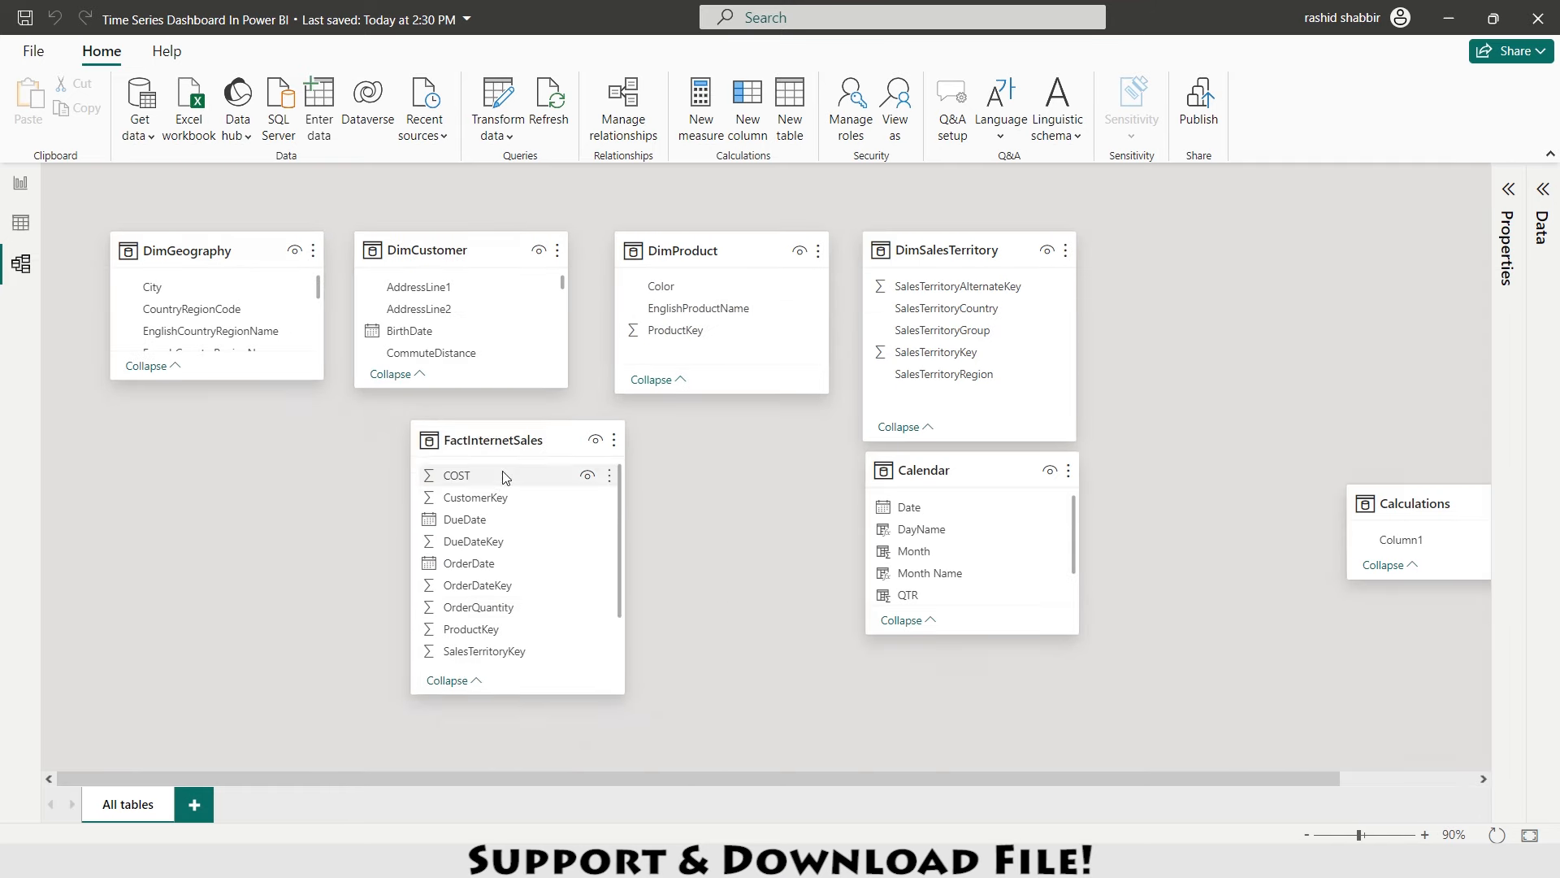
pyautogui.moveTo(504, 443); pyautogui.dragTo(485, 456)
pyautogui.moveTo(495, 706); pyautogui.dragTo(492, 761)
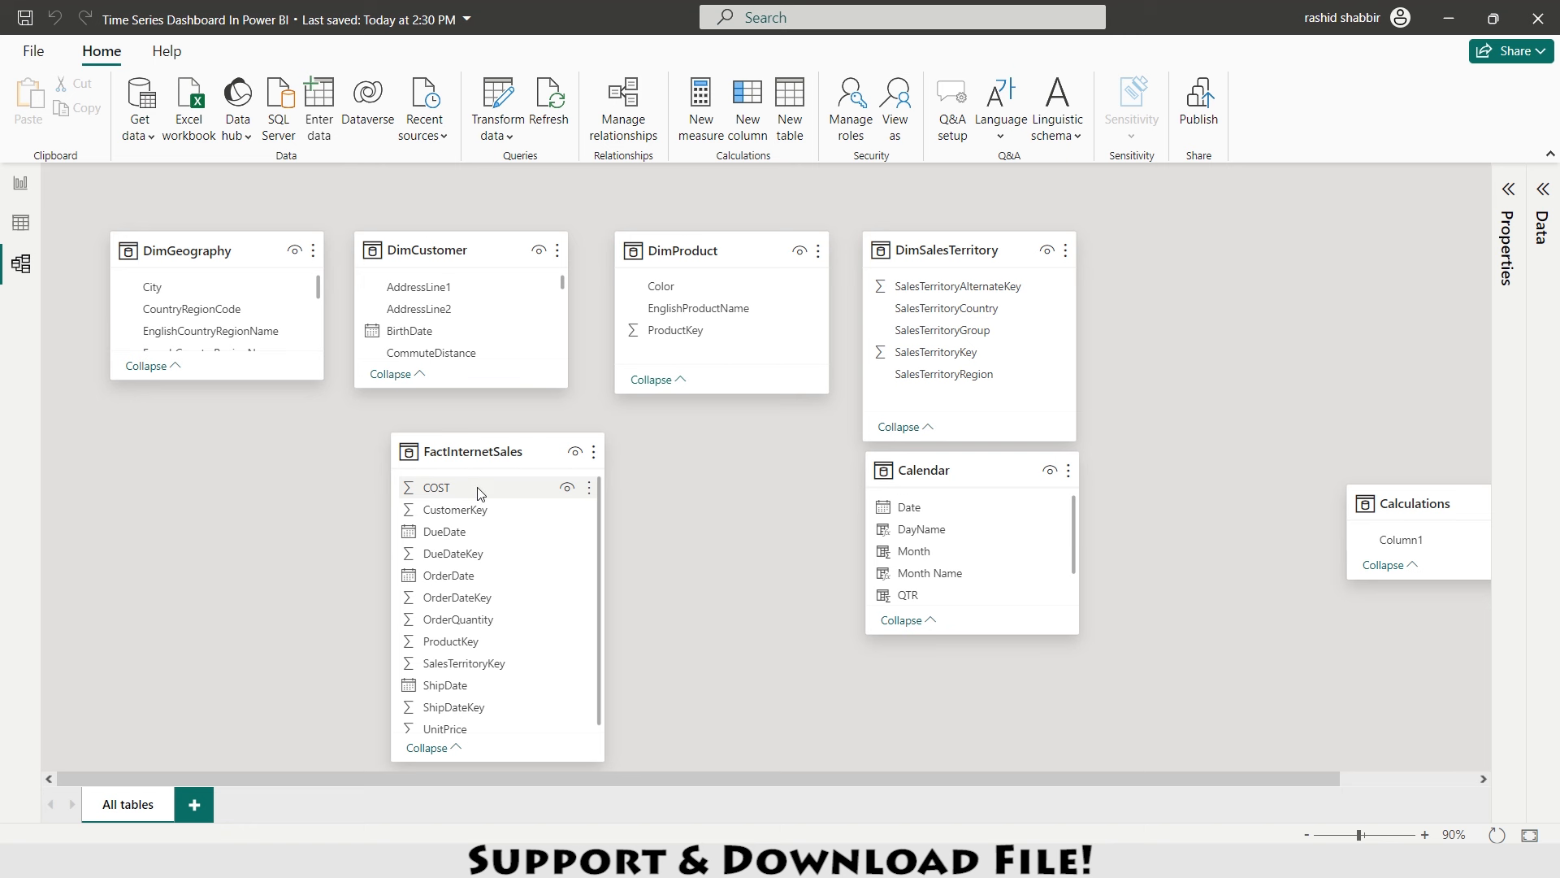
# - Make the DimGeography card taller and relate its GeographyKey field to GeographyKey in DimCustomer
pyautogui.moveTo(180, 384); pyautogui.dragTo(180, 449)
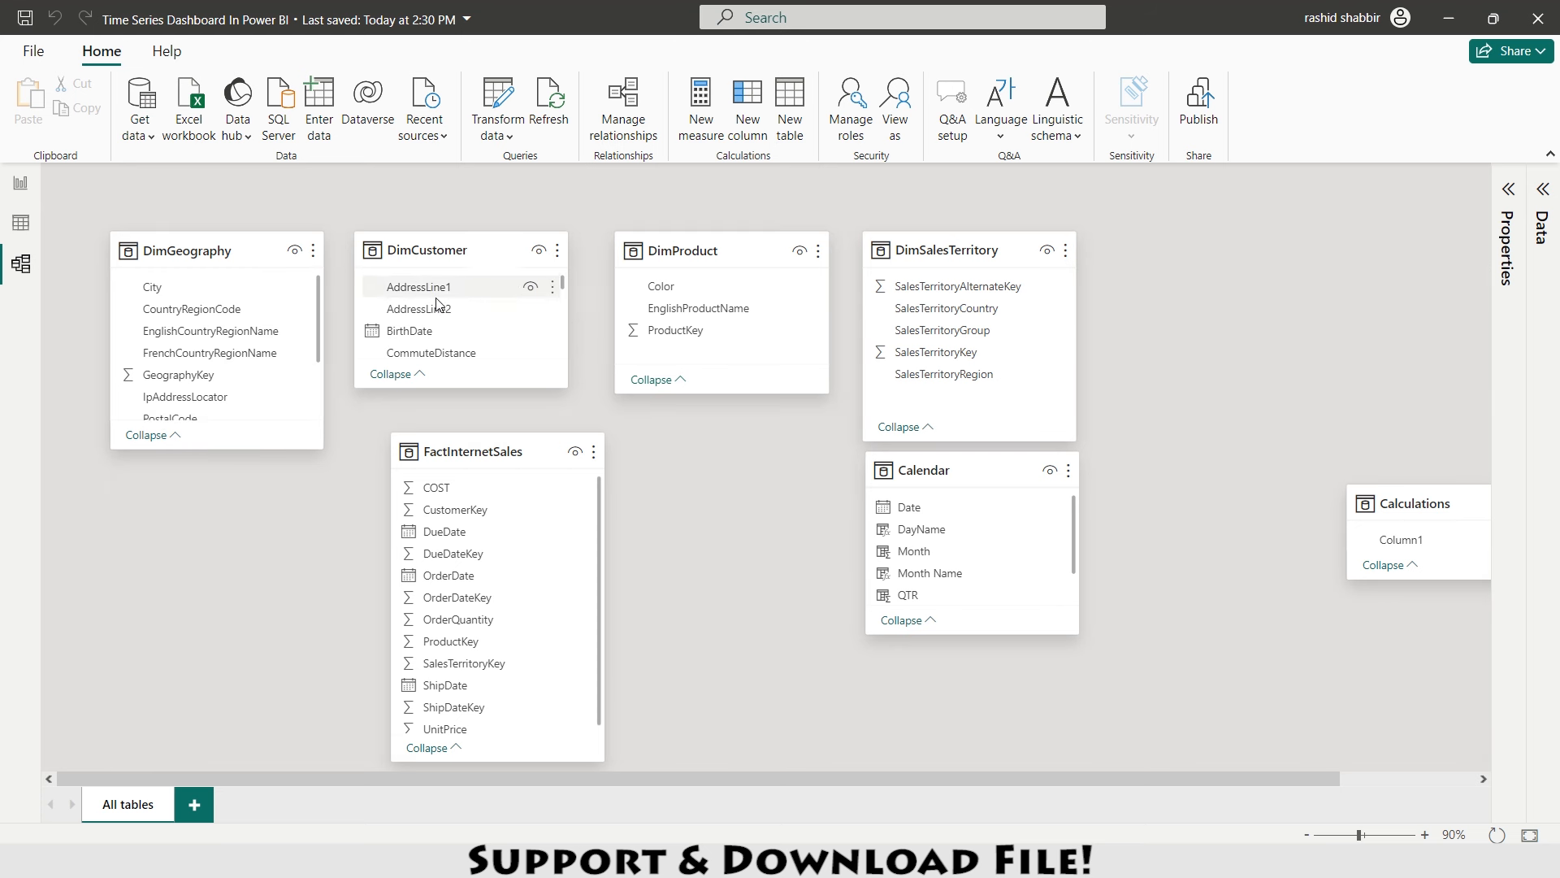
pyautogui.scroll(-5, 439, 321)
pyautogui.scroll(-2, 439, 333)
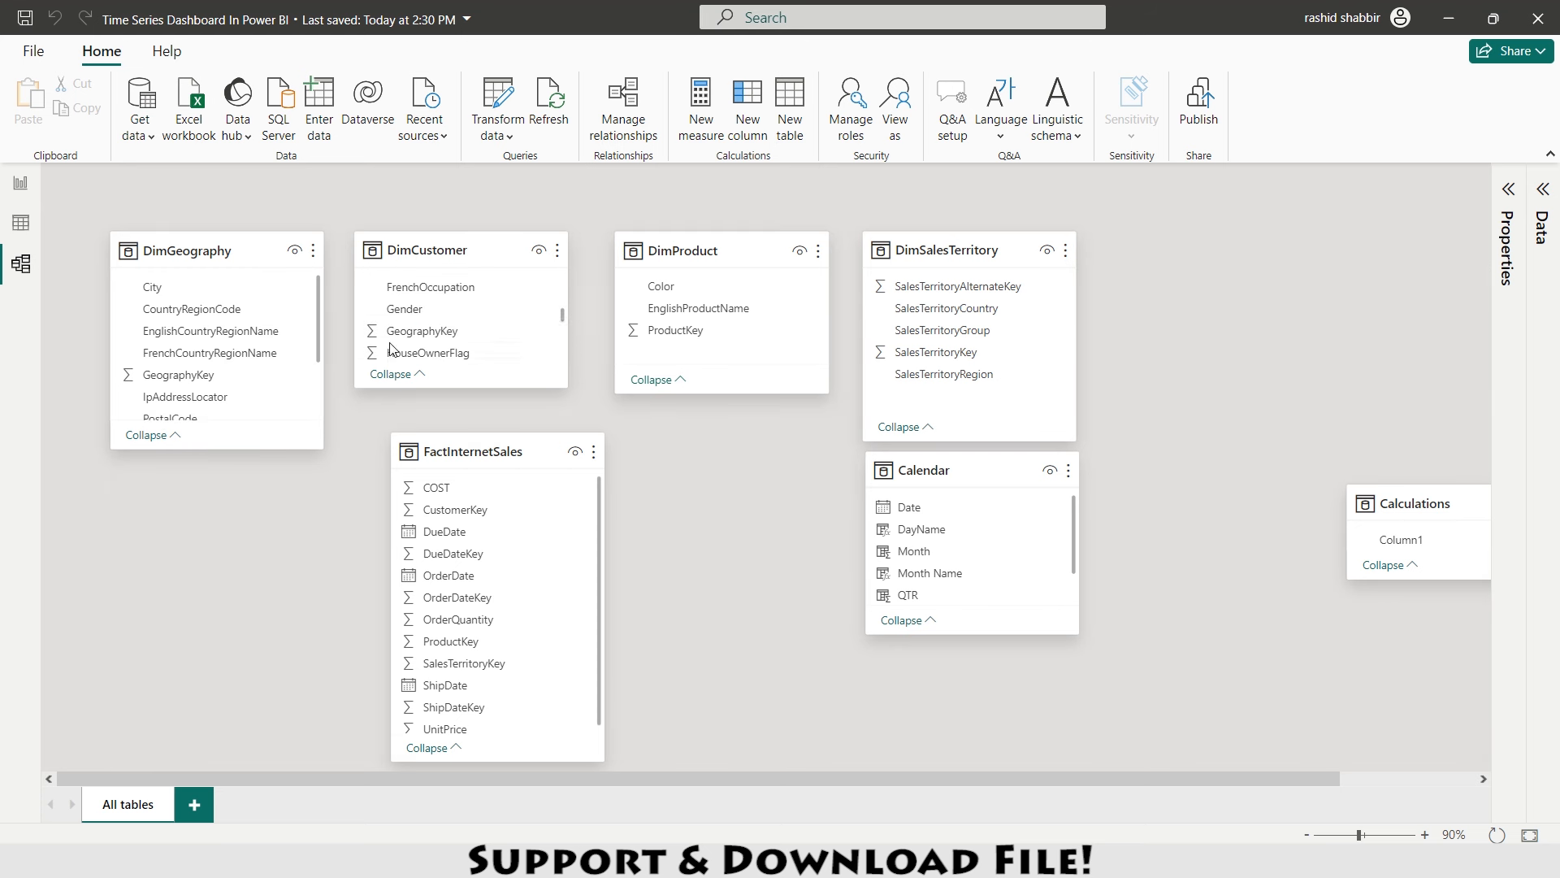
pyautogui.moveTo(422, 330)
pyautogui.mouseDown()
pyautogui.moveTo(232, 371)
pyautogui.moveTo(422, 329)
pyautogui.mouseUp()
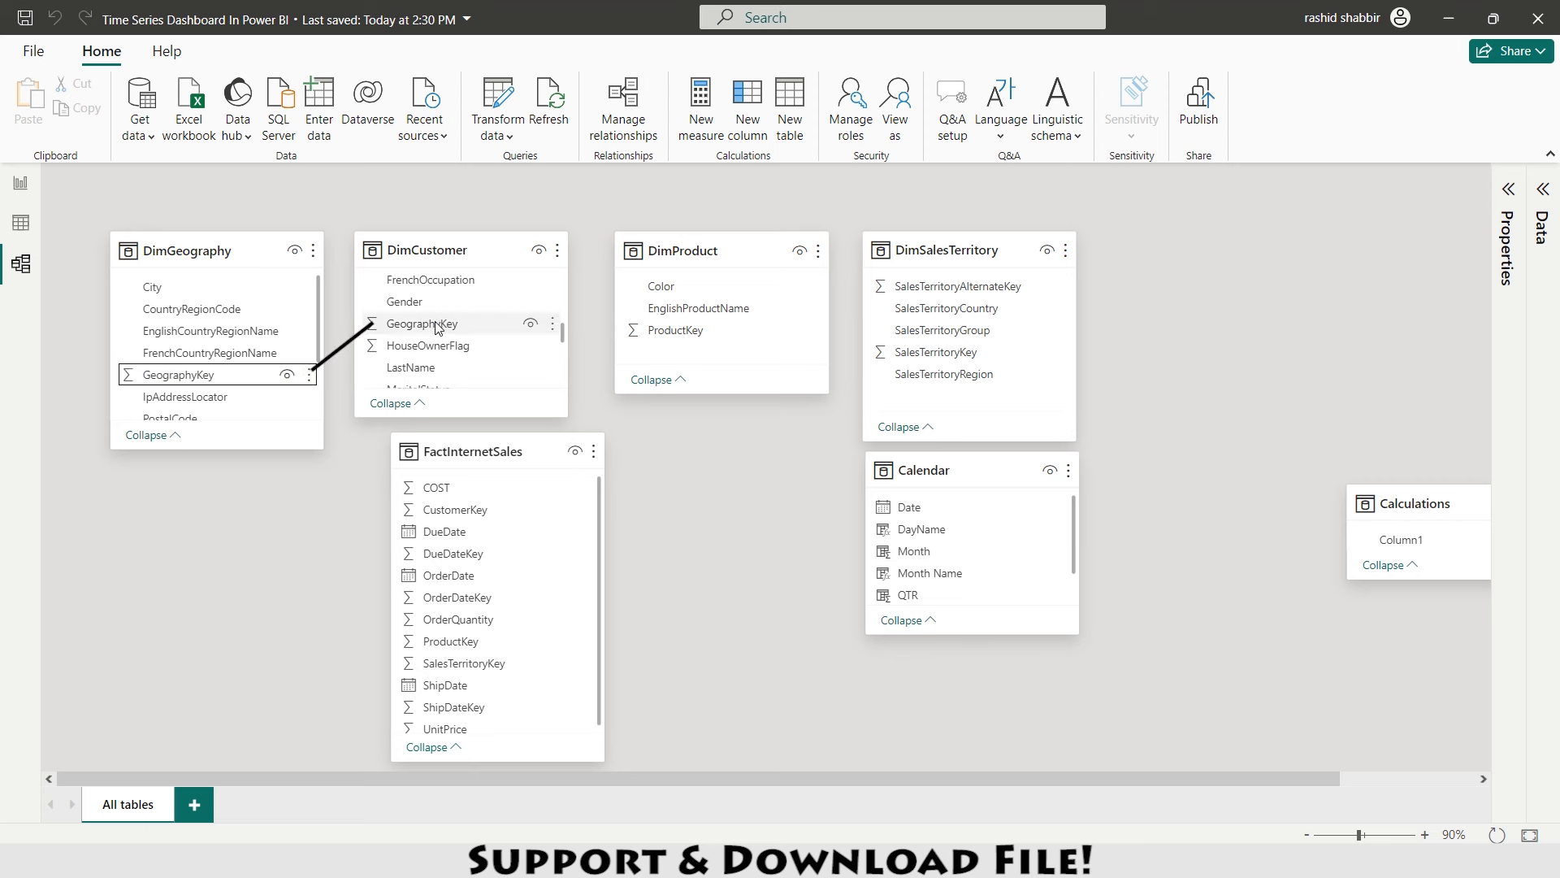
# - Shift FactInternetSales slightly down from DimCustomer and relate the two tables through their CustomerKey fields
pyautogui.moveTo(472, 445); pyautogui.dragTo(470, 457)
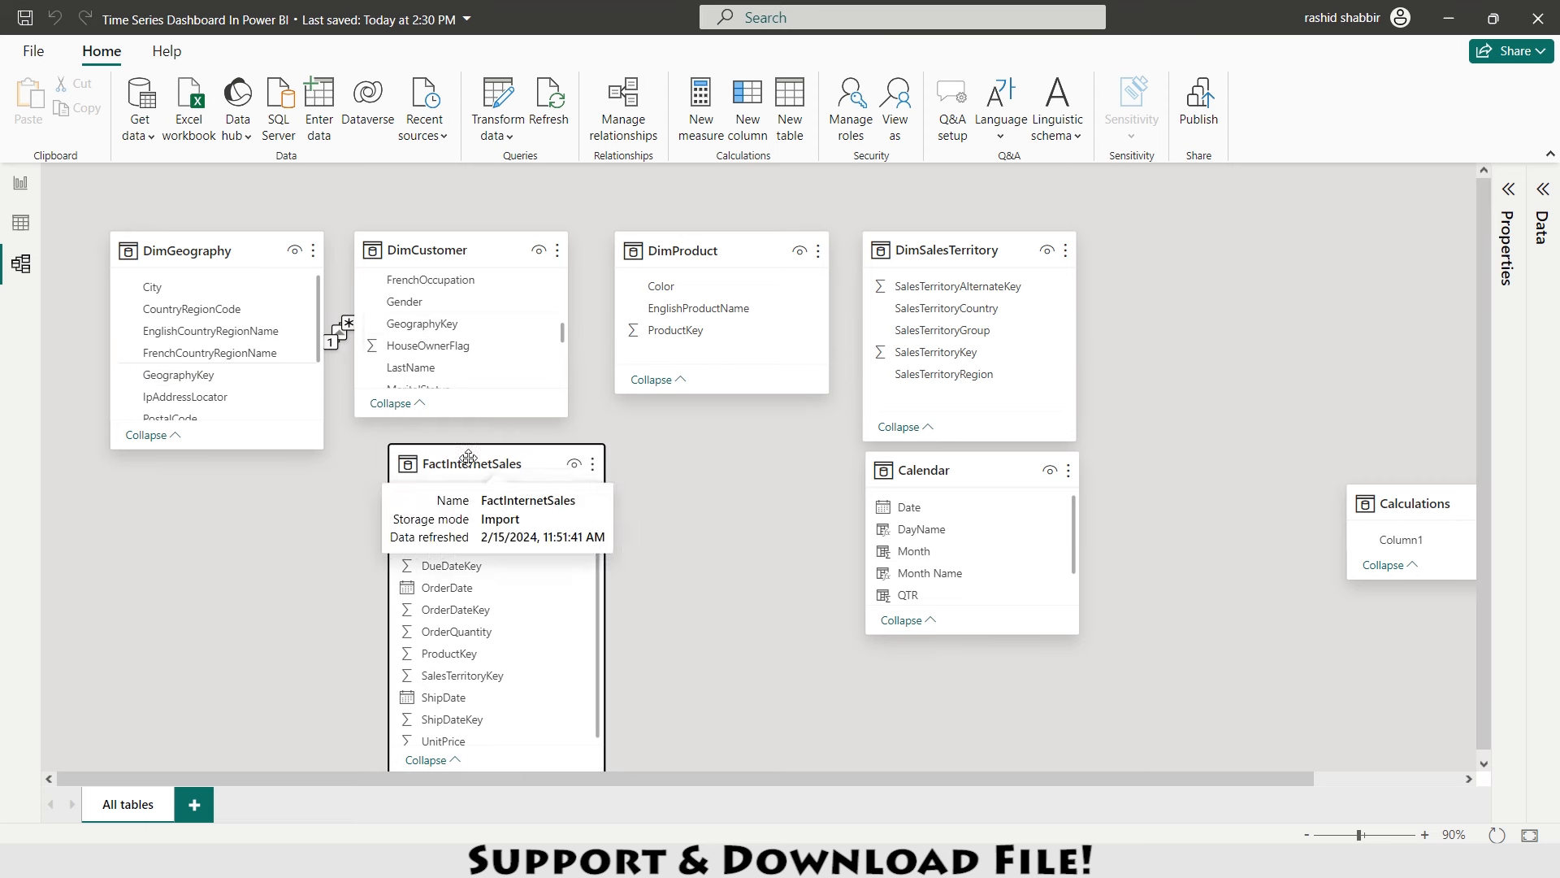
pyautogui.scroll(4, 439, 318)
pyautogui.scroll(-1, 456, 341)
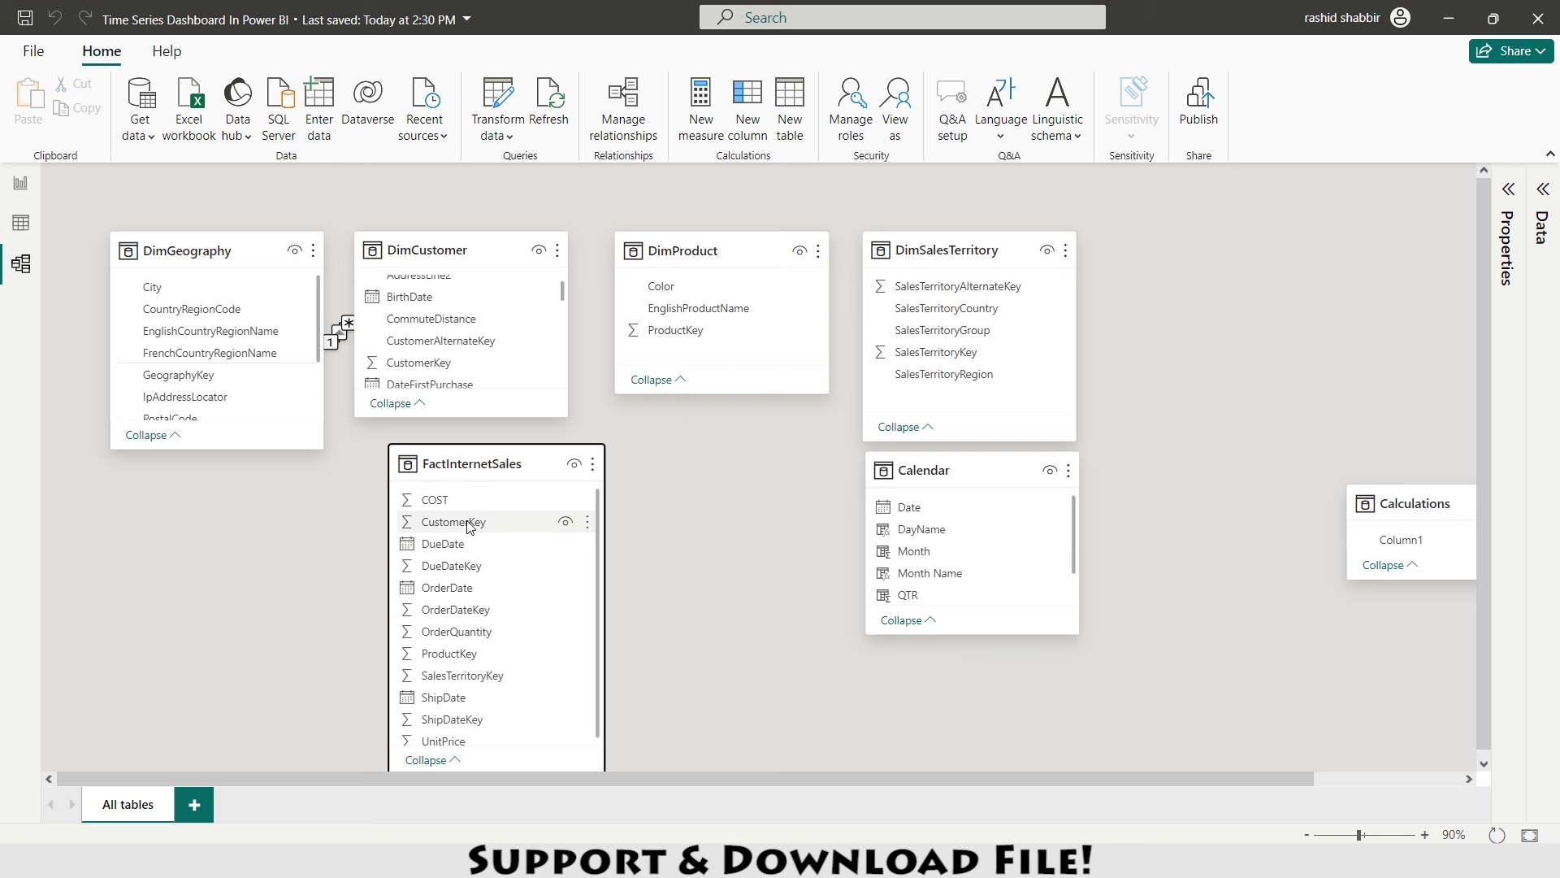
pyautogui.moveTo(469, 524); pyautogui.dragTo(422, 362)
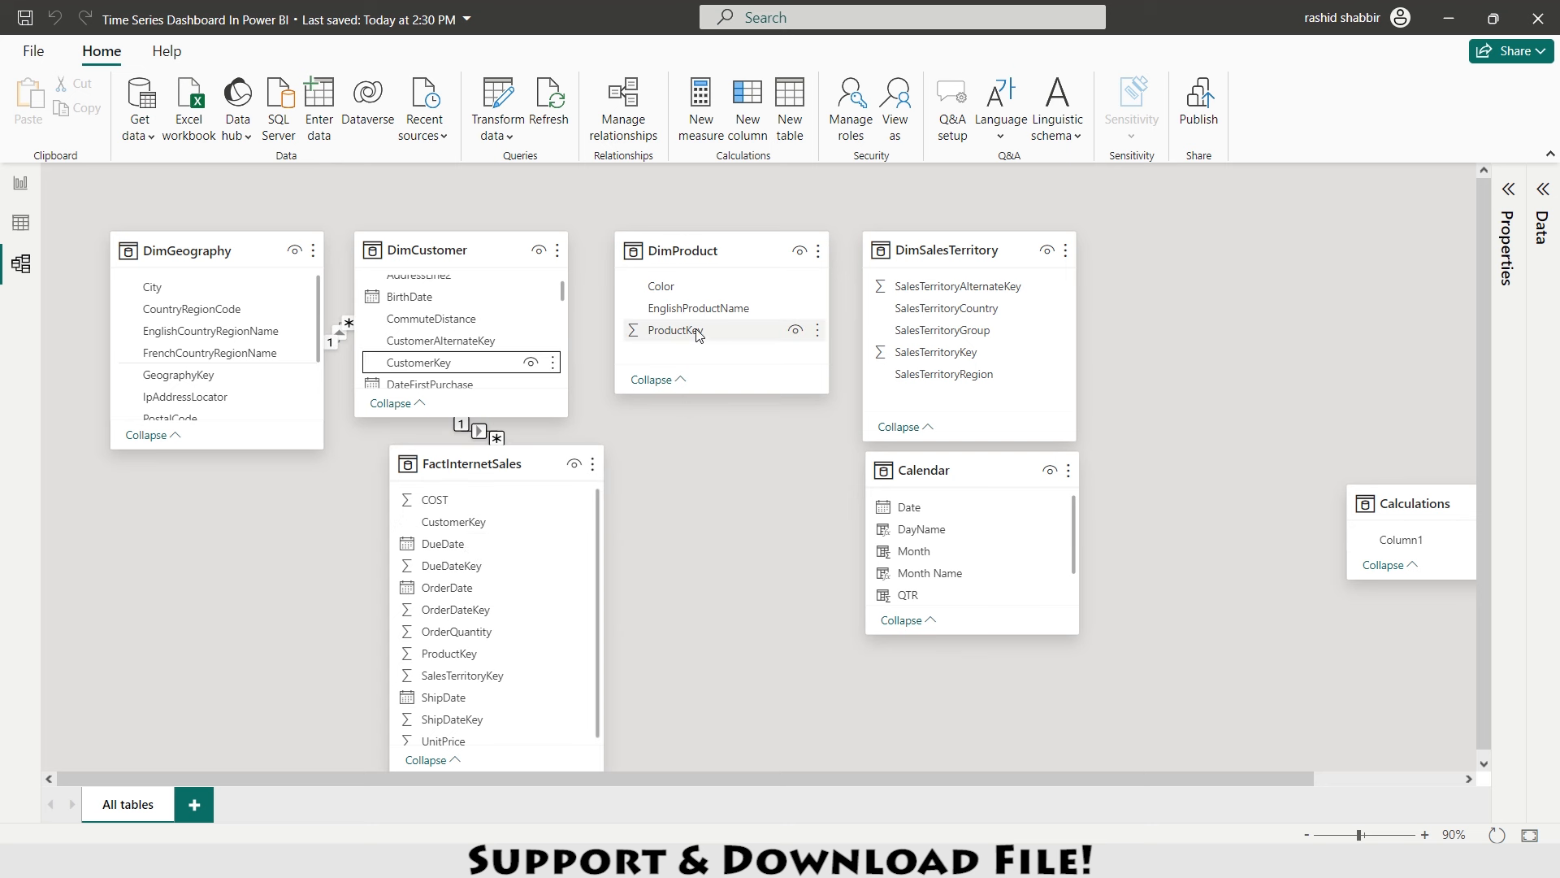
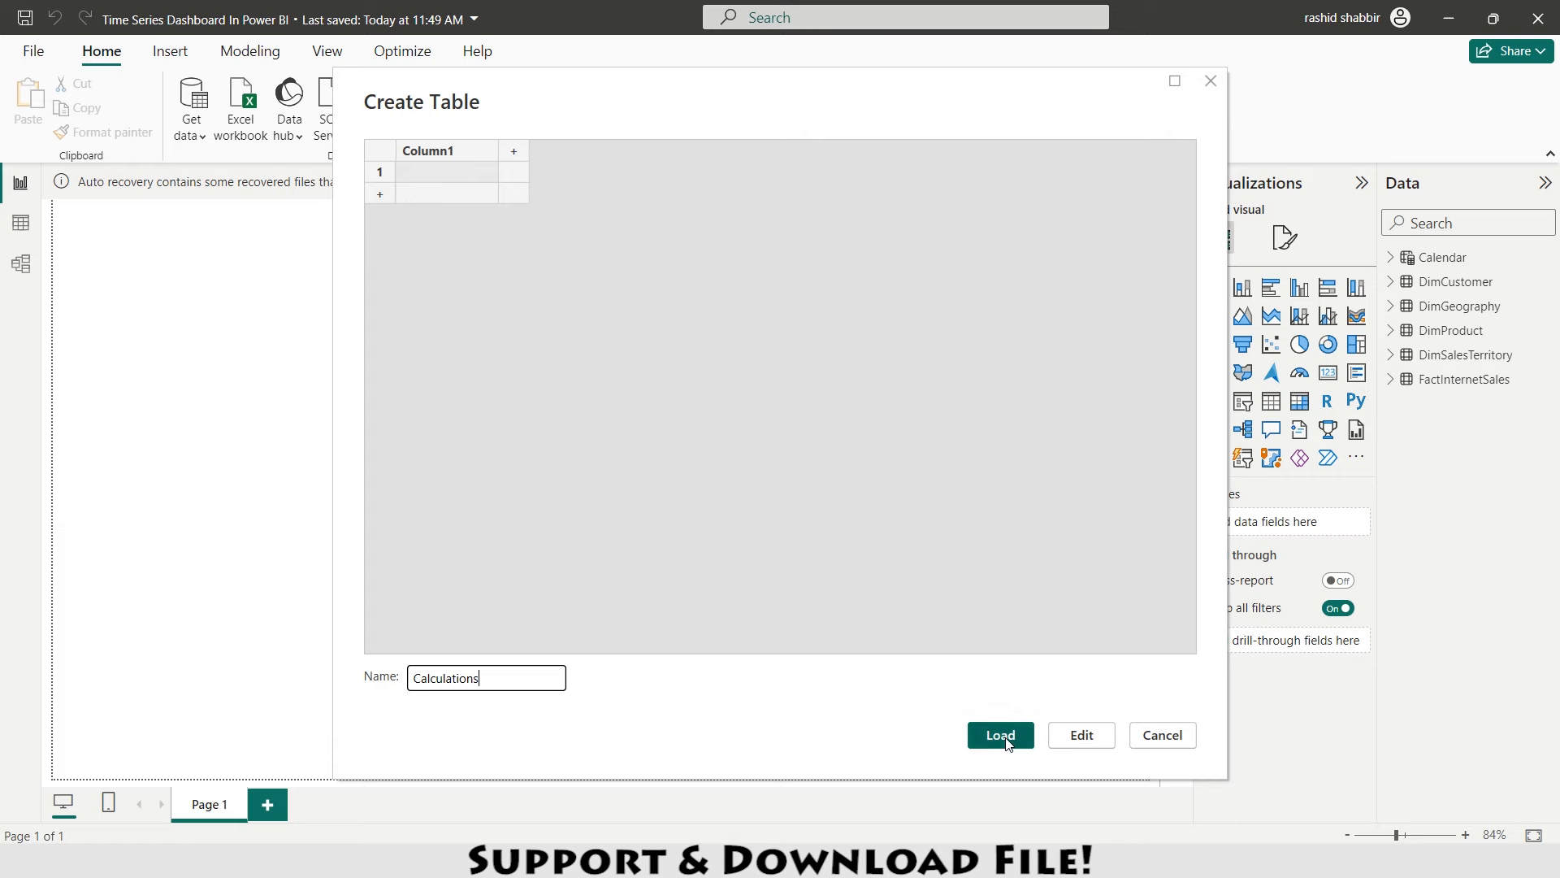
# - Load the new empty one-column table named Calculations into the report and expand its fields
pyautogui.click(1000, 734)
pyautogui.click(1391, 257)
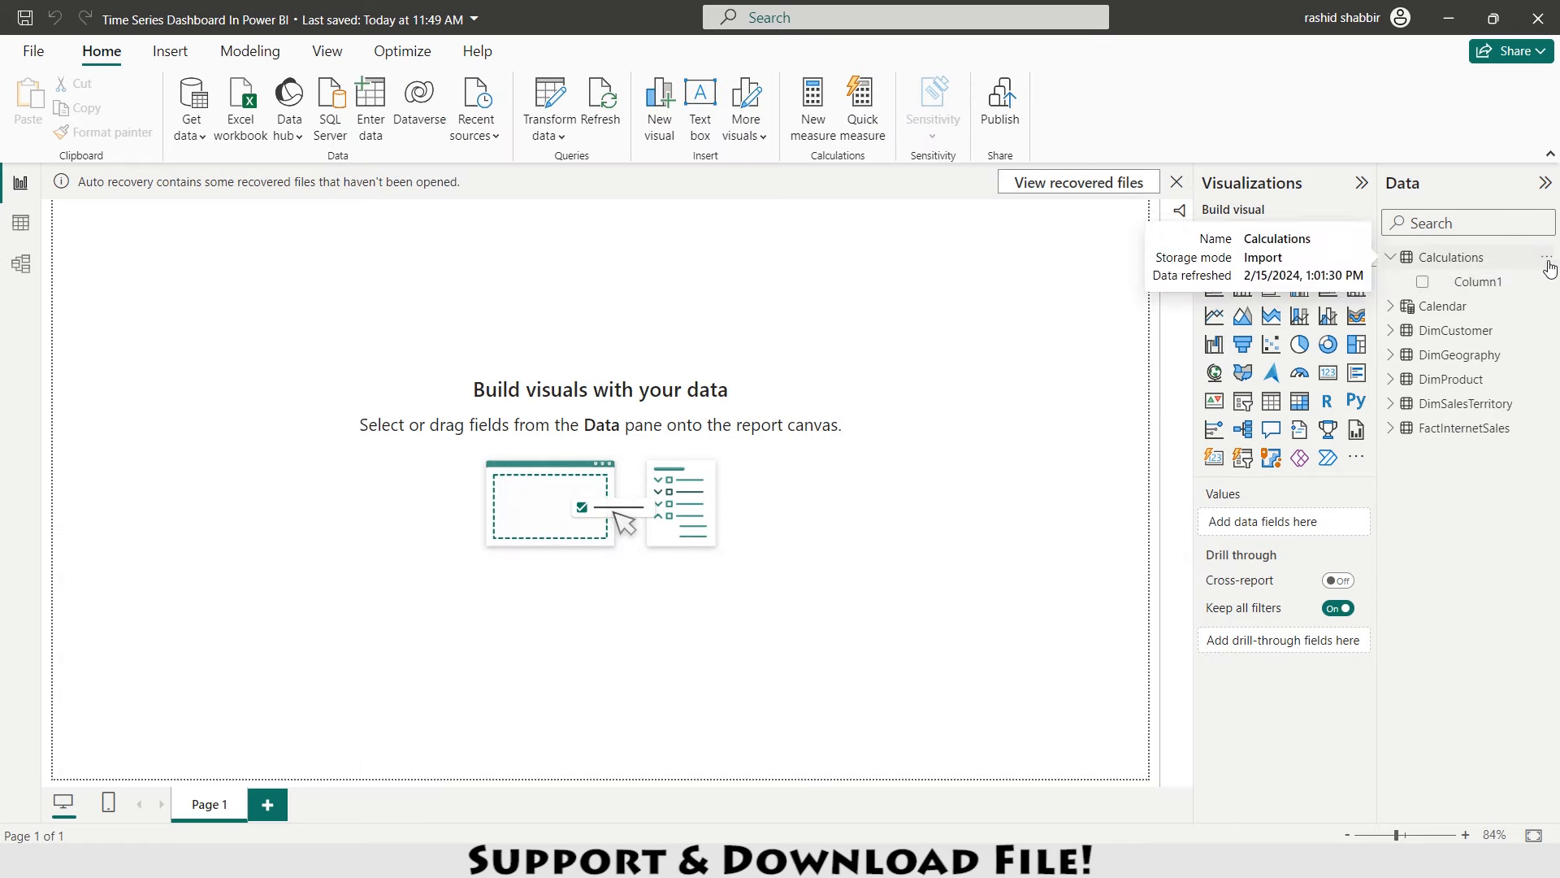
# - Add the measure Order QTY = SUM(FactInternetSales[OrderQuantity]) to the Calculations table and format it with a thousands separator
pyautogui.click(1547, 260)
pyautogui.click(1421, 300)
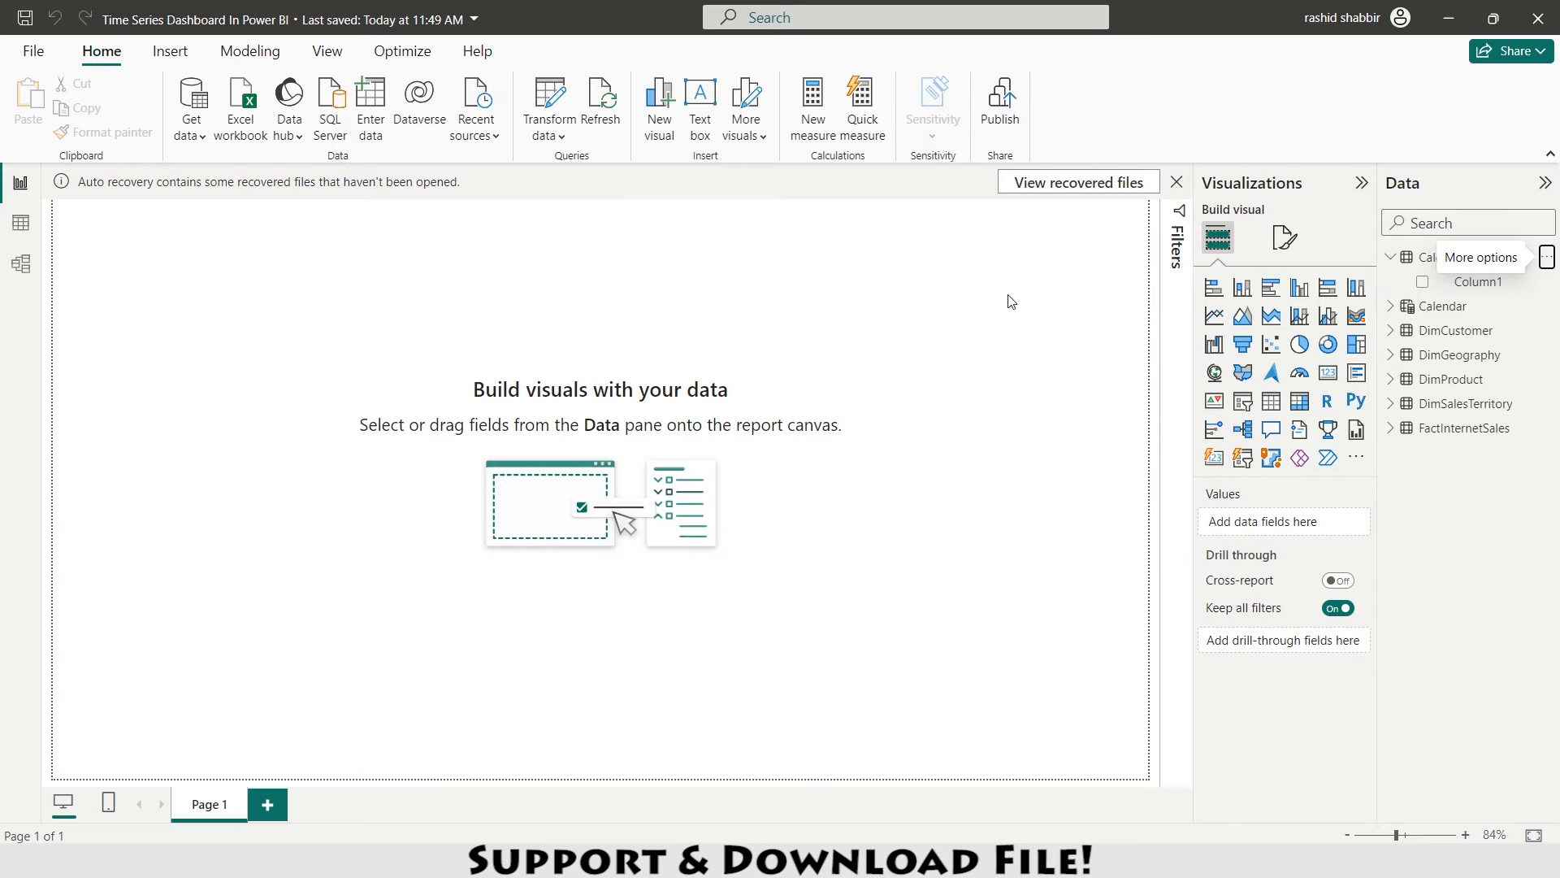
pyautogui.write('Order QTY ')
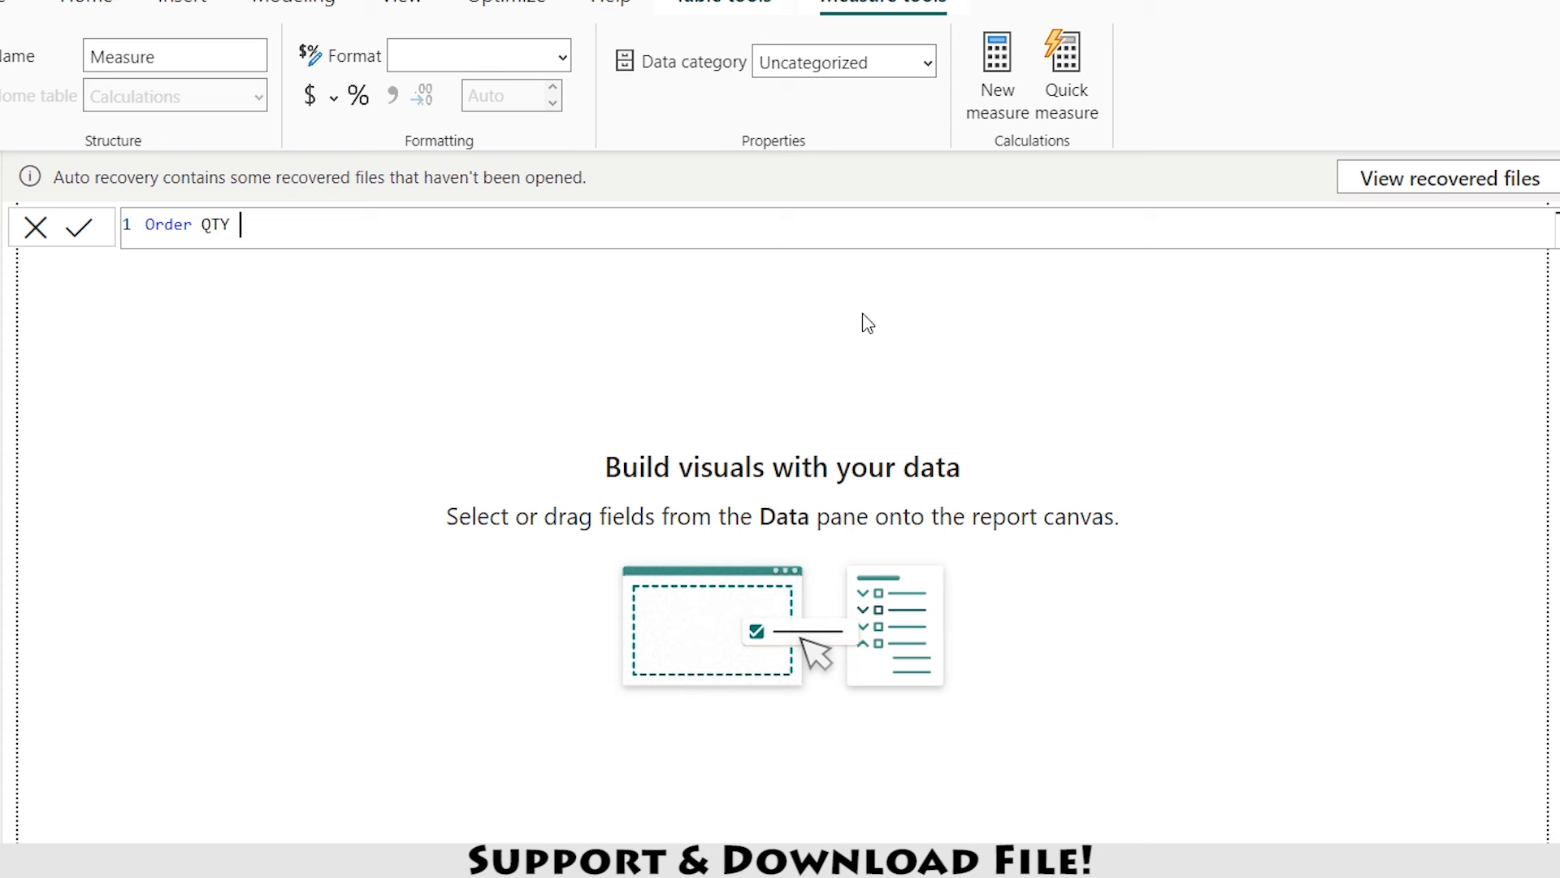
pyautogui.write('= SUM(FAC')
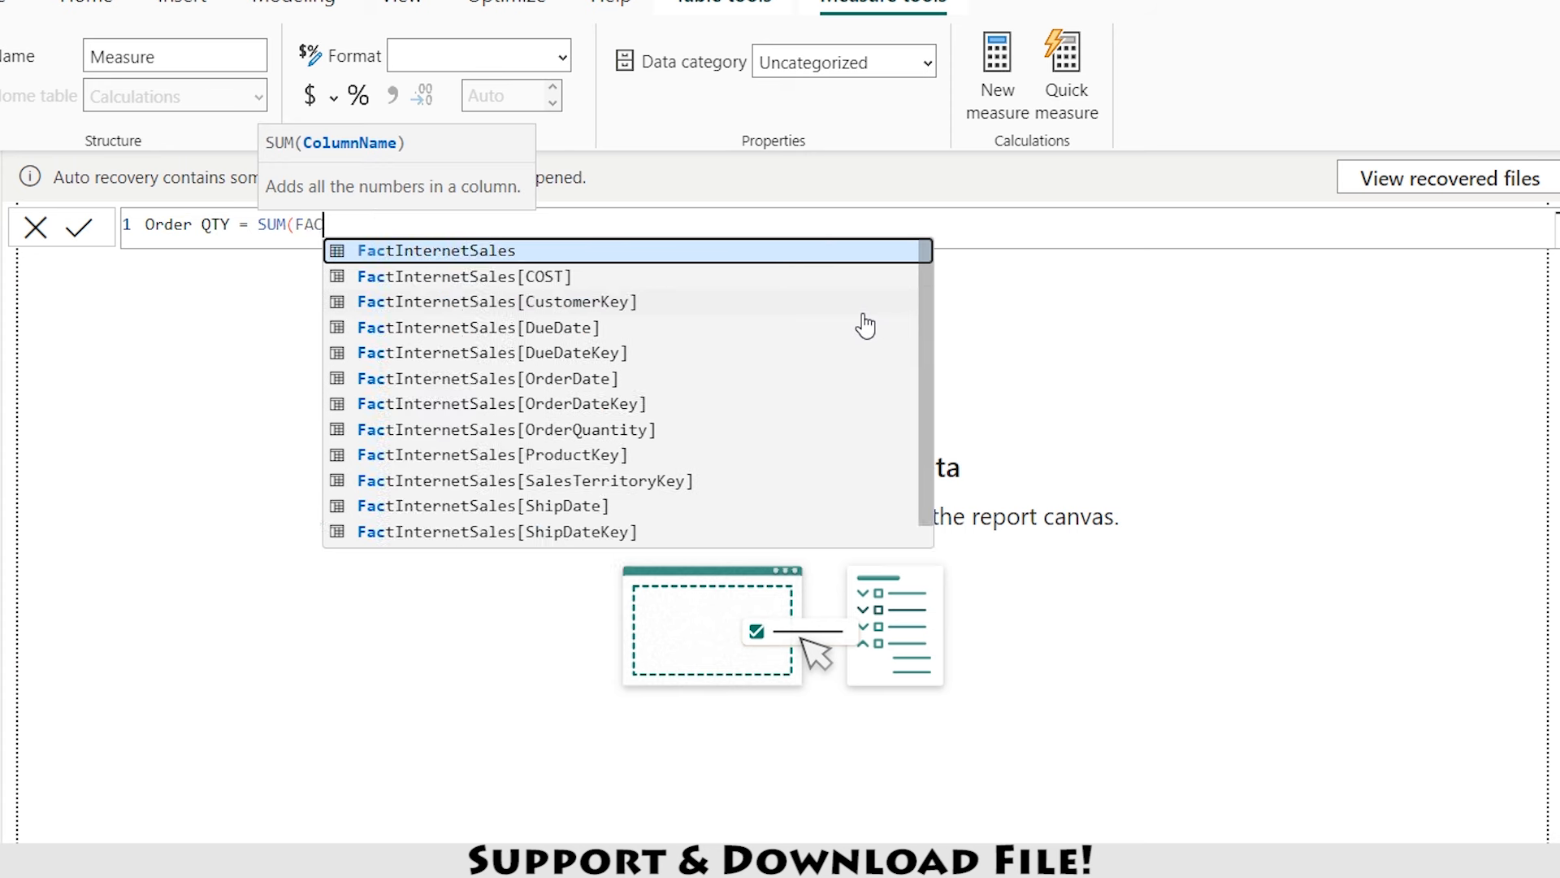
pyautogui.press('Tab')
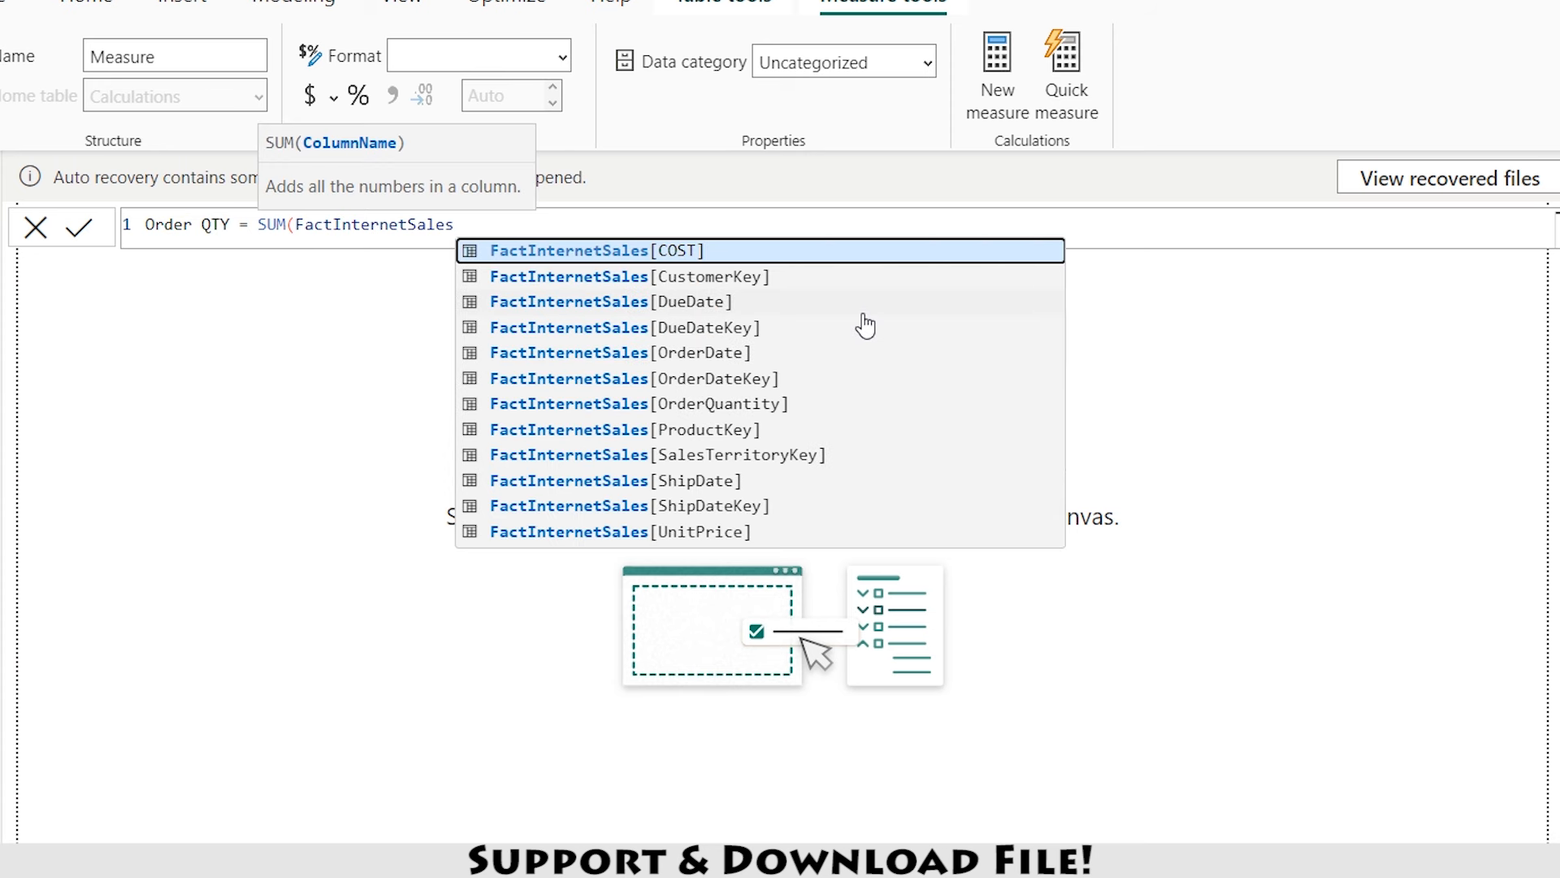
pyautogui.write('[QU')
pyautogui.press('Tab')
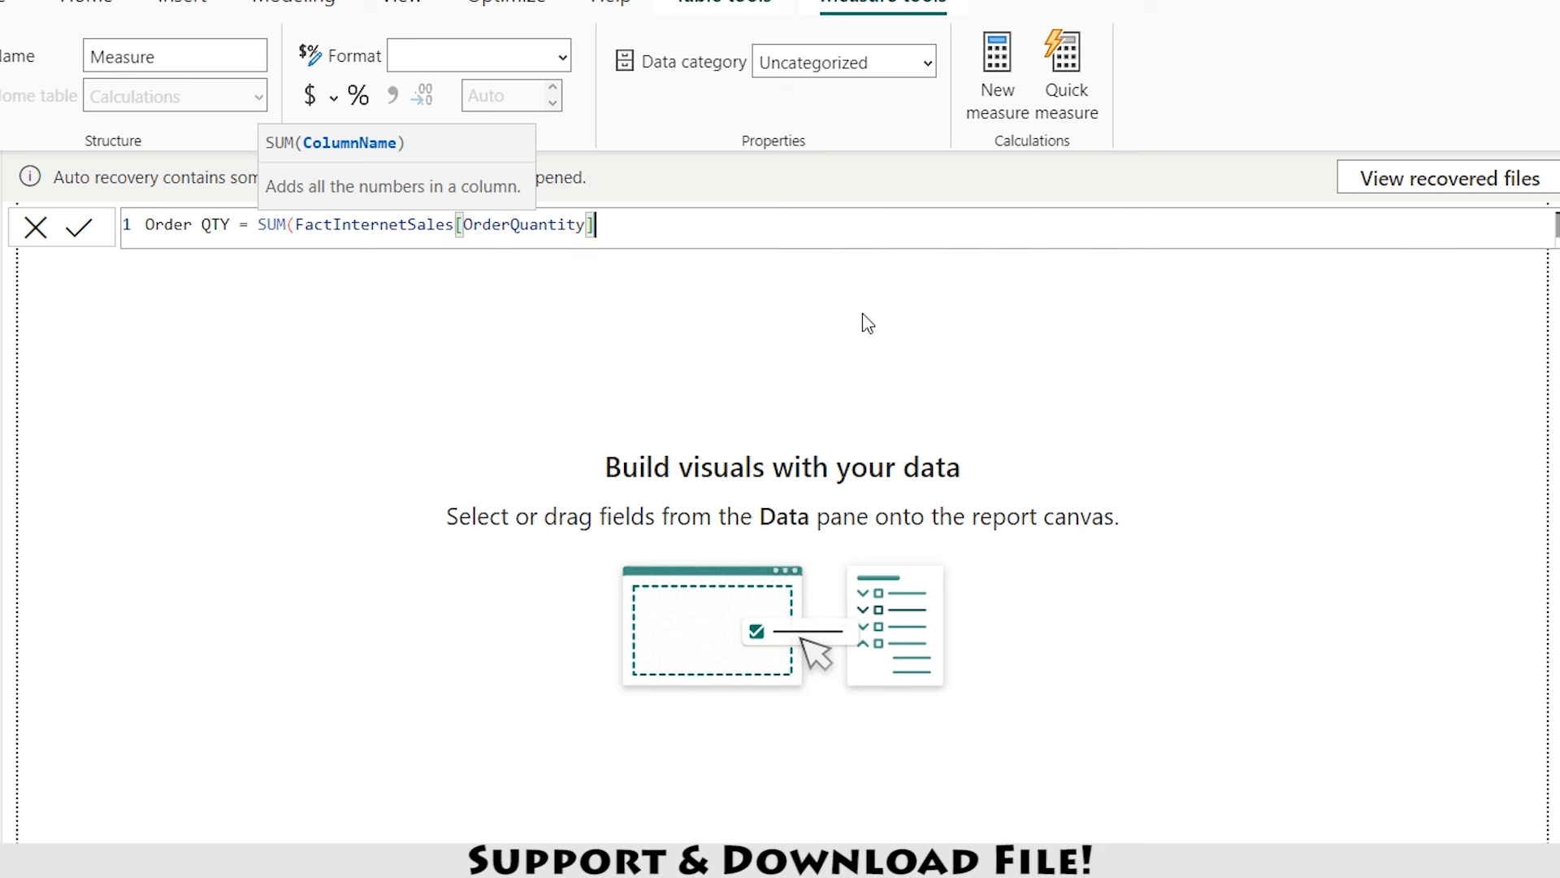
pyautogui.write(')')
pyautogui.press('Return')
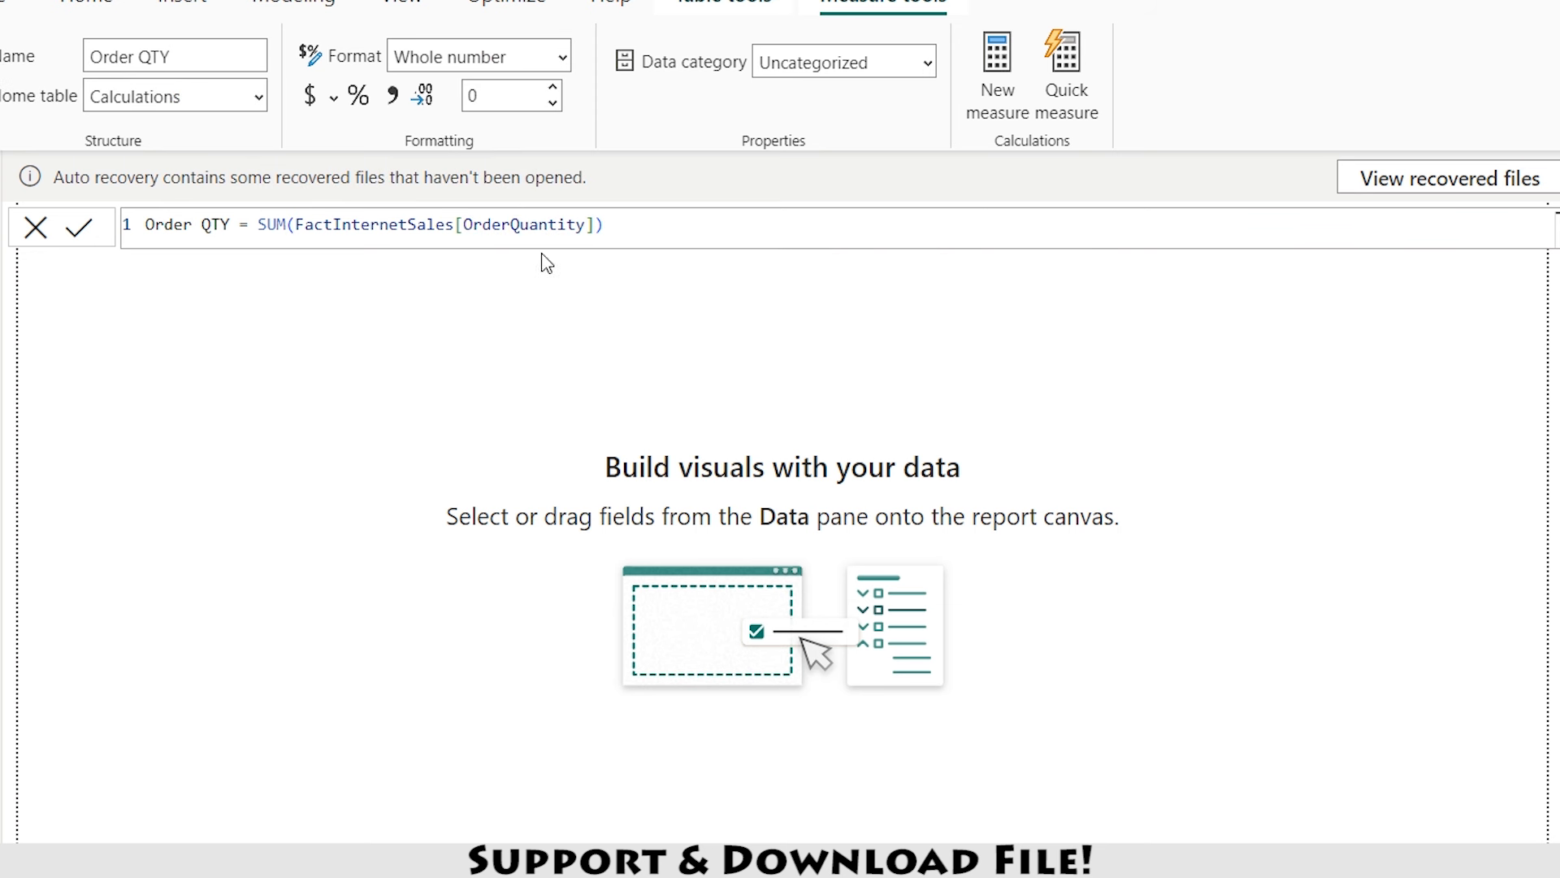
pyautogui.click(395, 99)
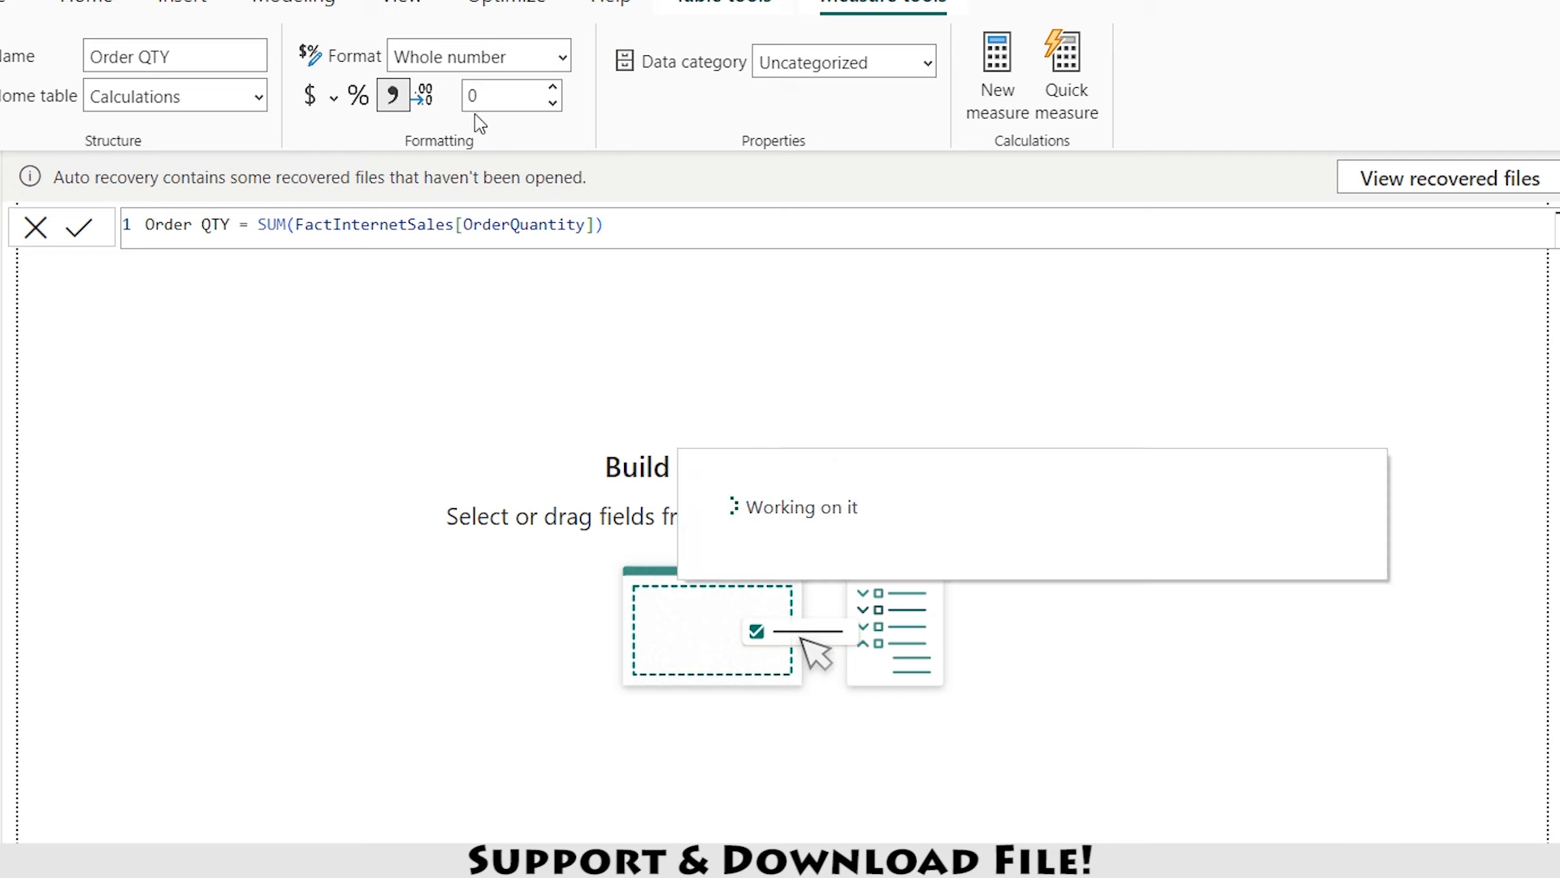
pyautogui.click(507, 95)
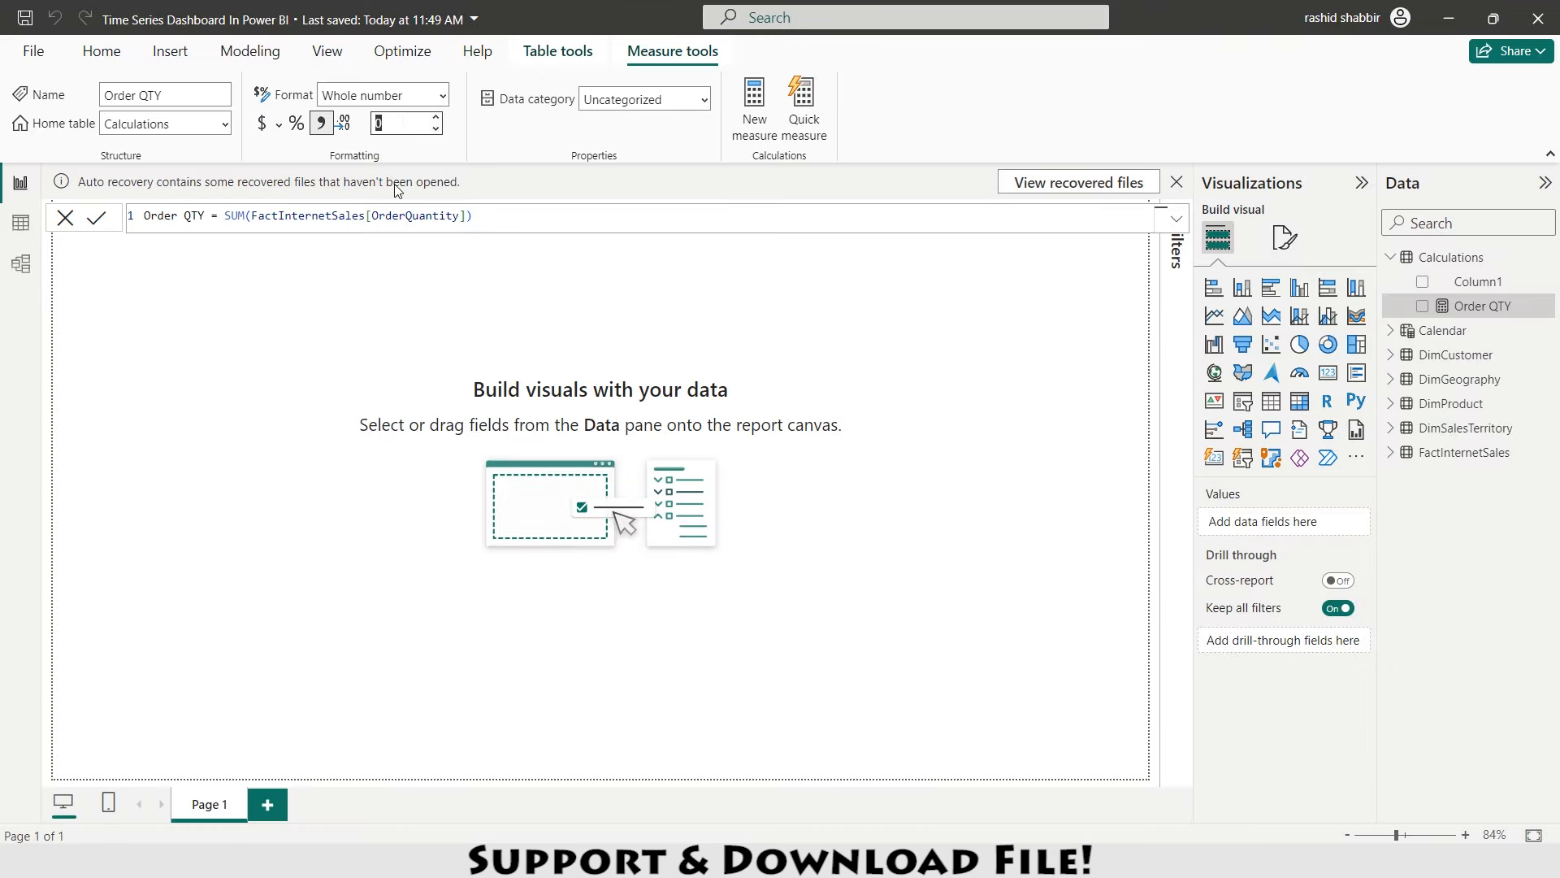
# - Add the measure COGS to Calculations as SUMX(FactInternetSales, FactInternetSales[OrderQuantity] * FactInternetSales[COST])
pyautogui.click(1544, 257)
pyautogui.click(1408, 302)
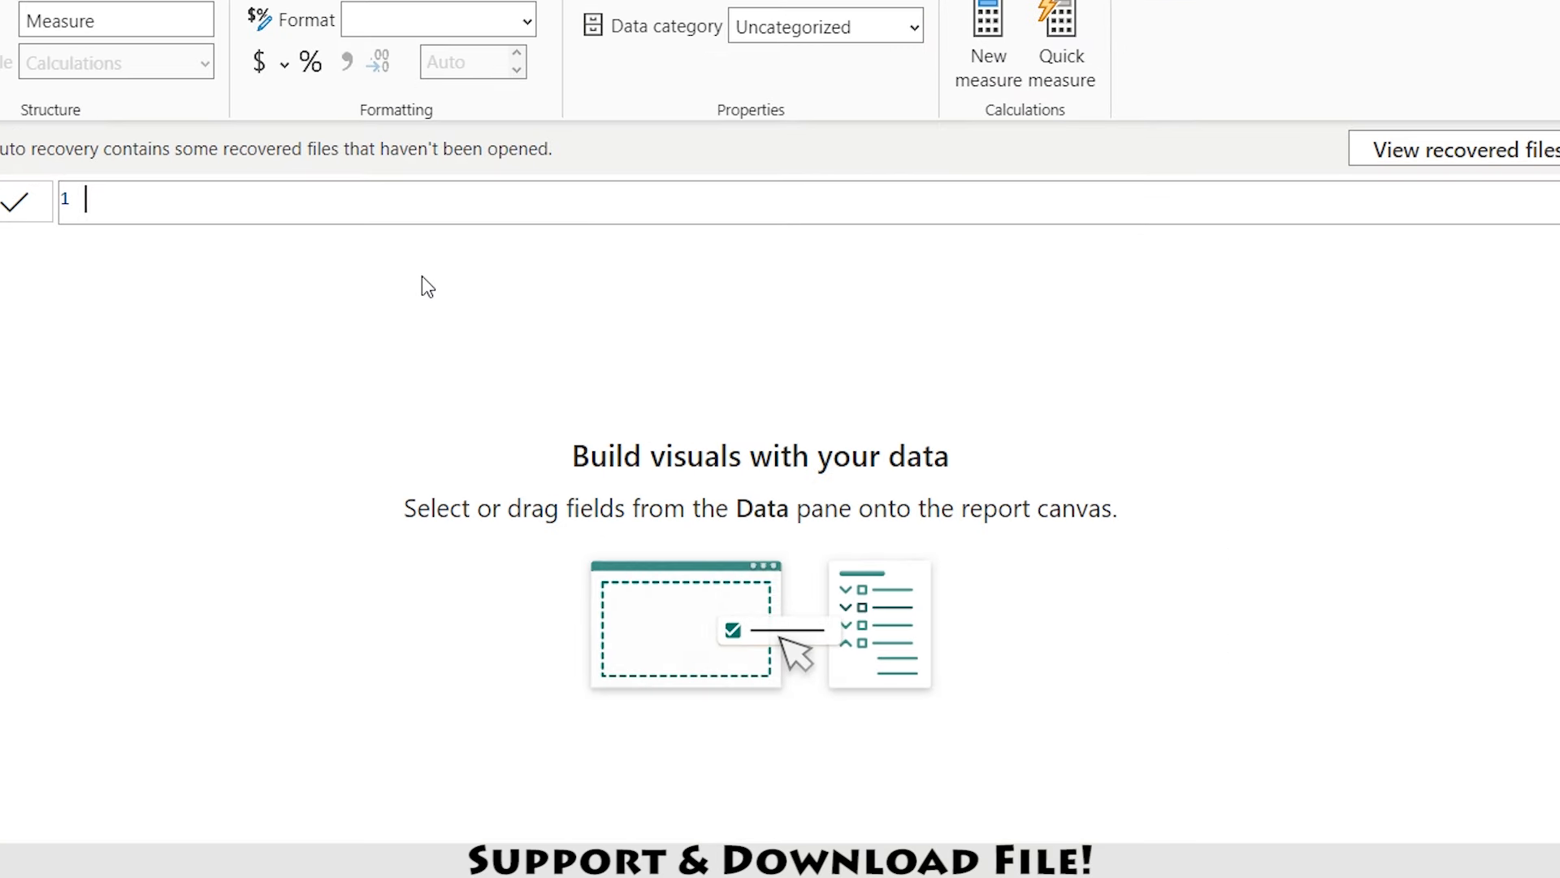
pyautogui.write('COGS = SUMX')
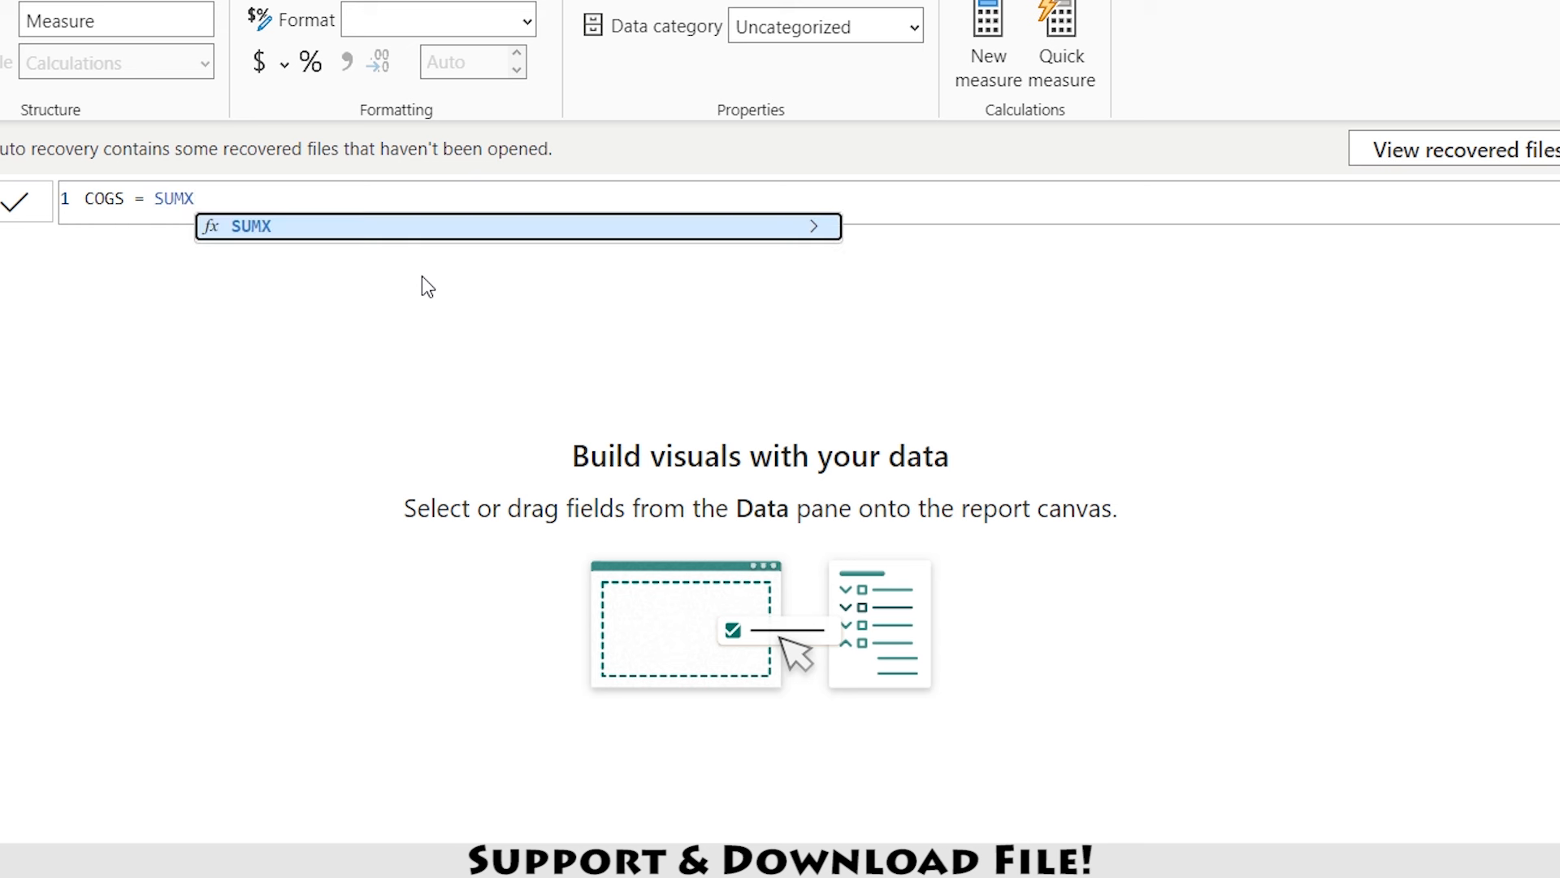
pyautogui.write('(')
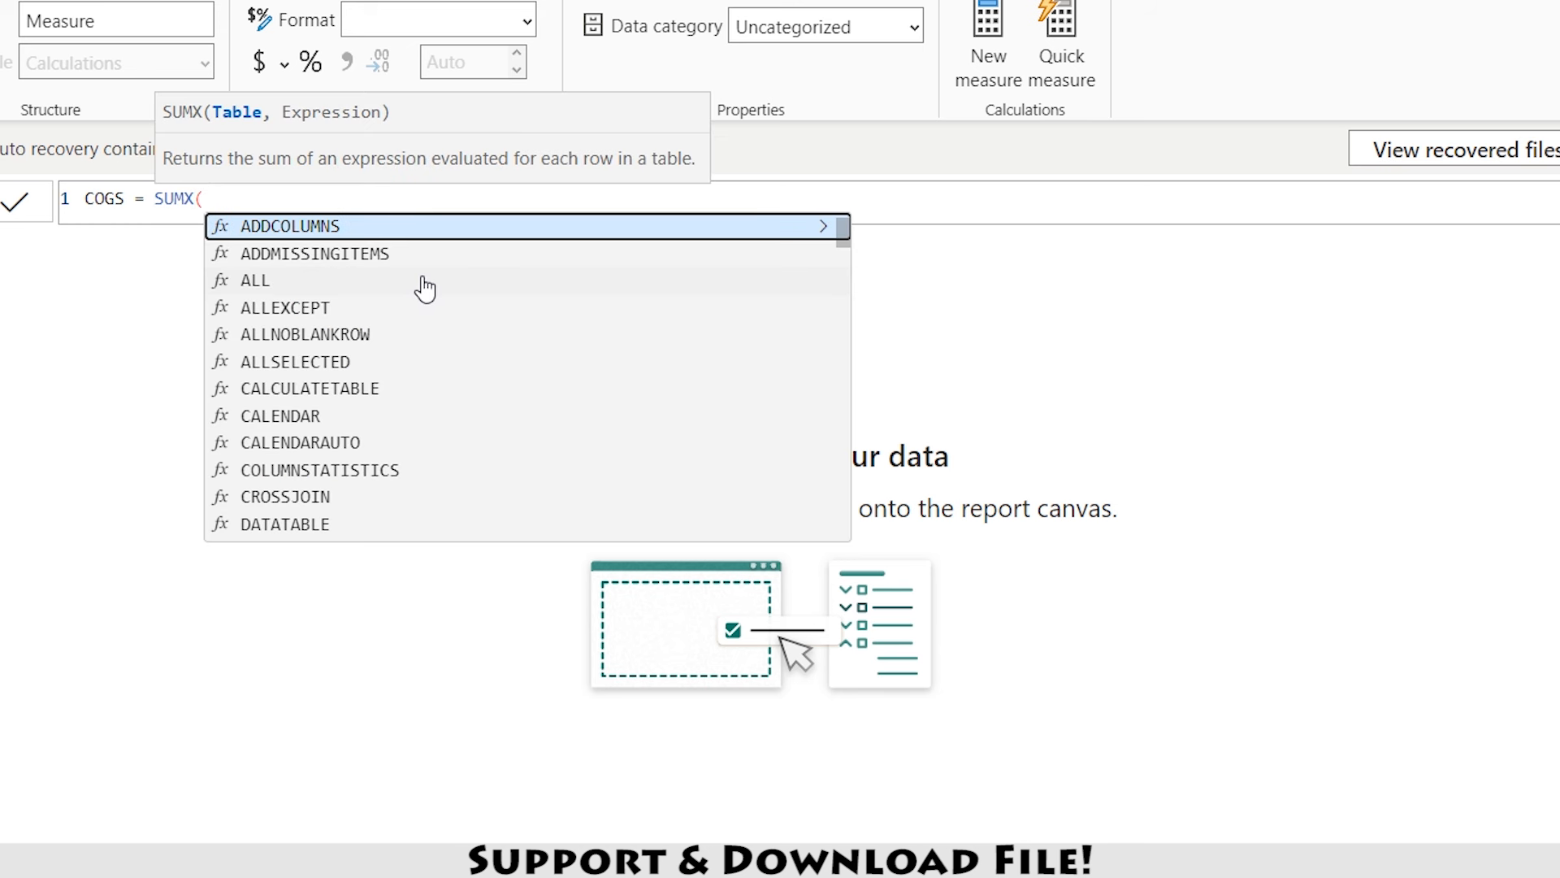
pyautogui.write('FactInternetSales')
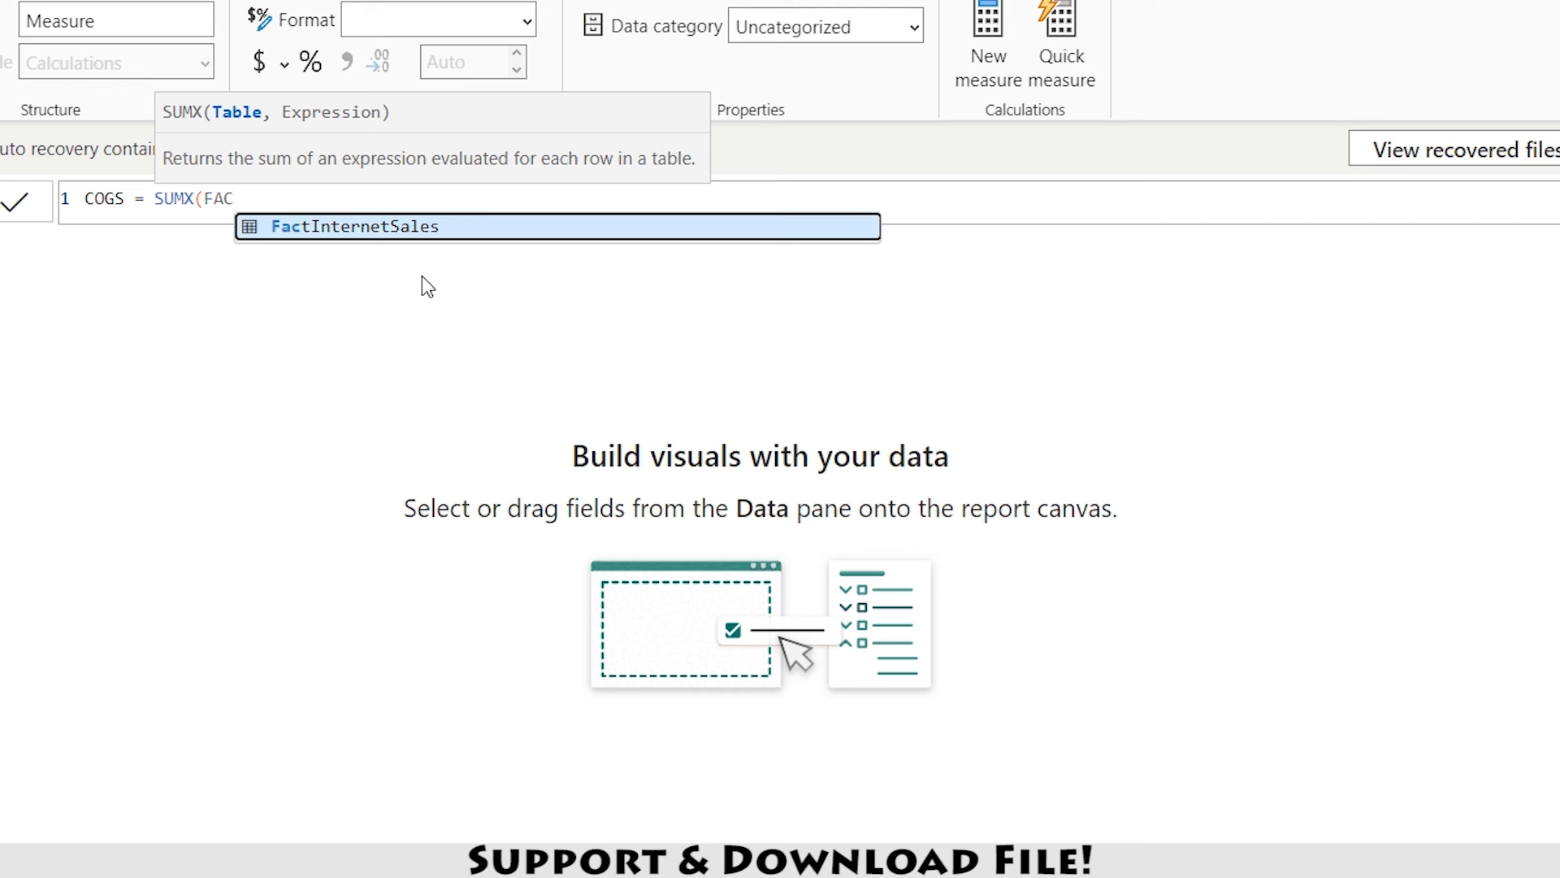
pyautogui.write(',')
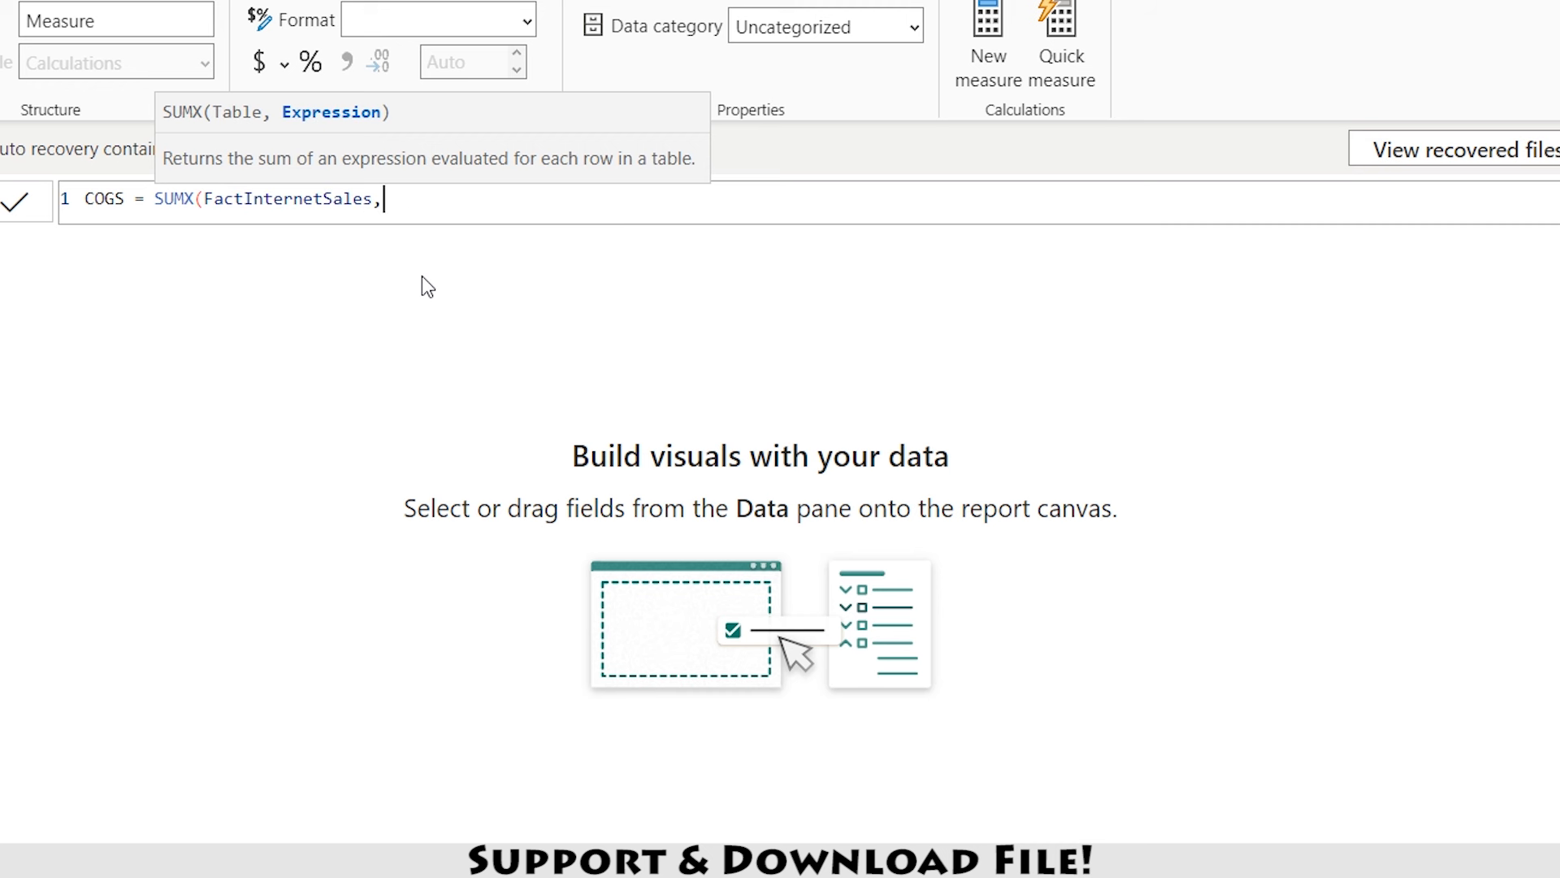
pyautogui.hotkey('shift', 'Return')
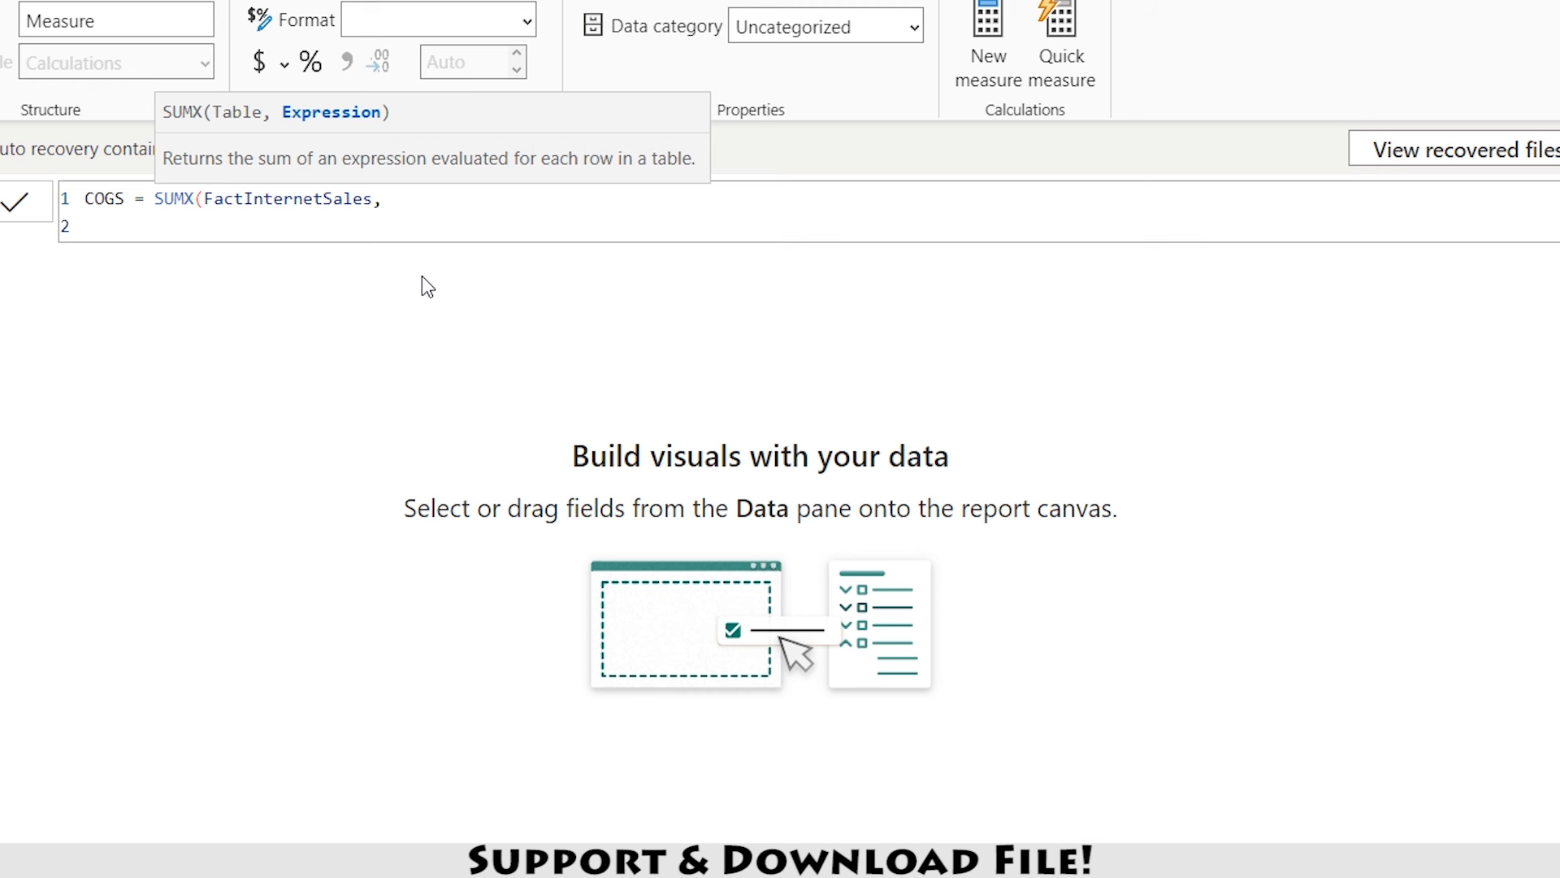
pyautogui.write('FactInternetSales')
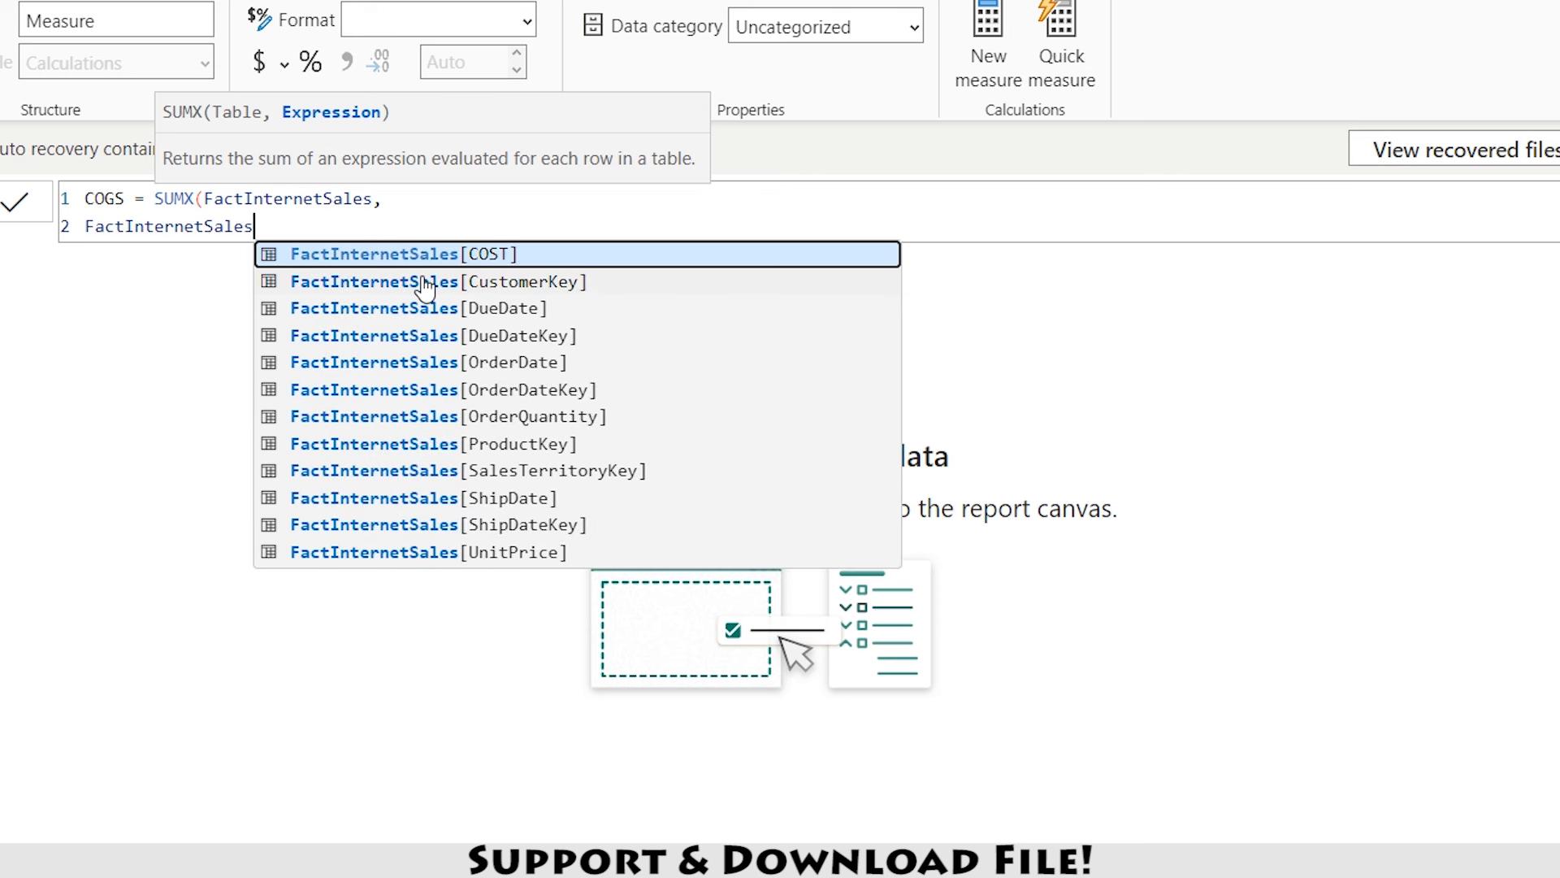
pyautogui.write('[OrderQuantity] ')
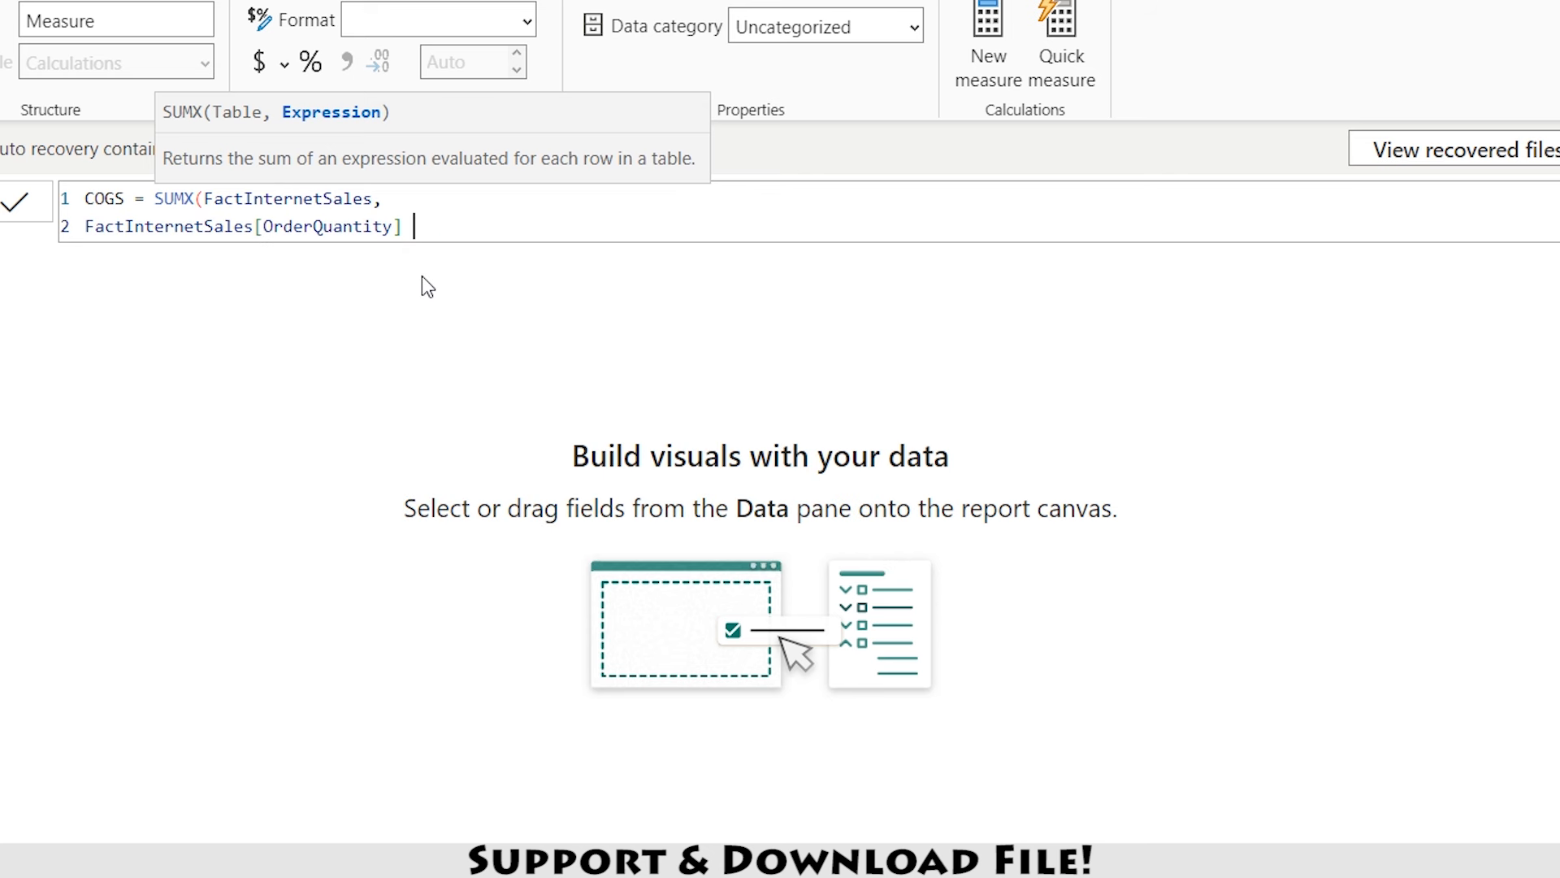
pyautogui.write('* FACT')
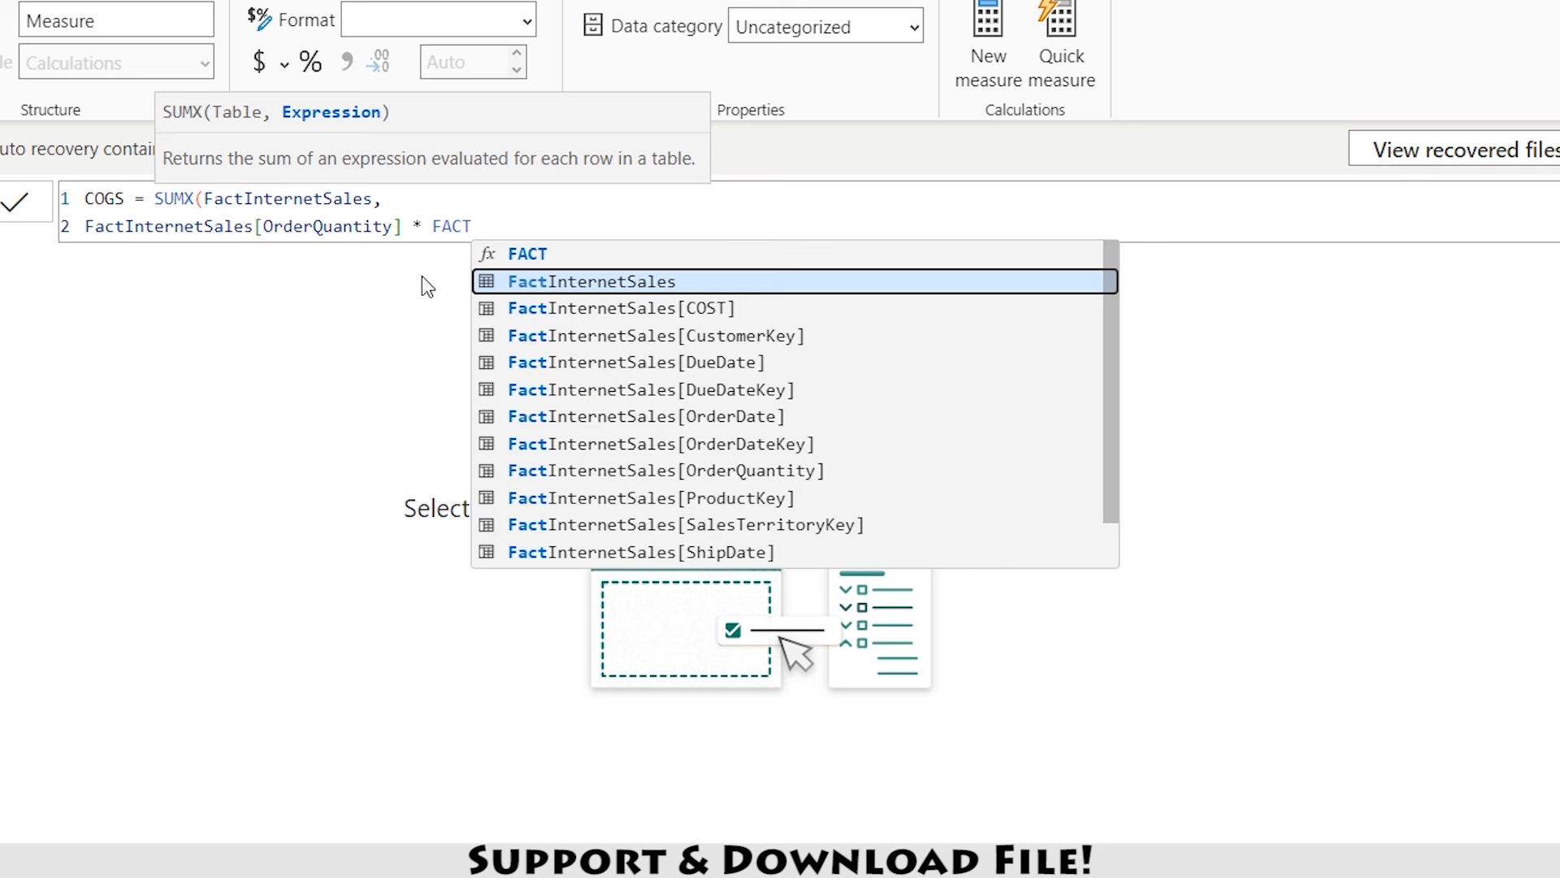
pyautogui.press('Tab')
pyautogui.write('[COS')
pyautogui.press('Tab')
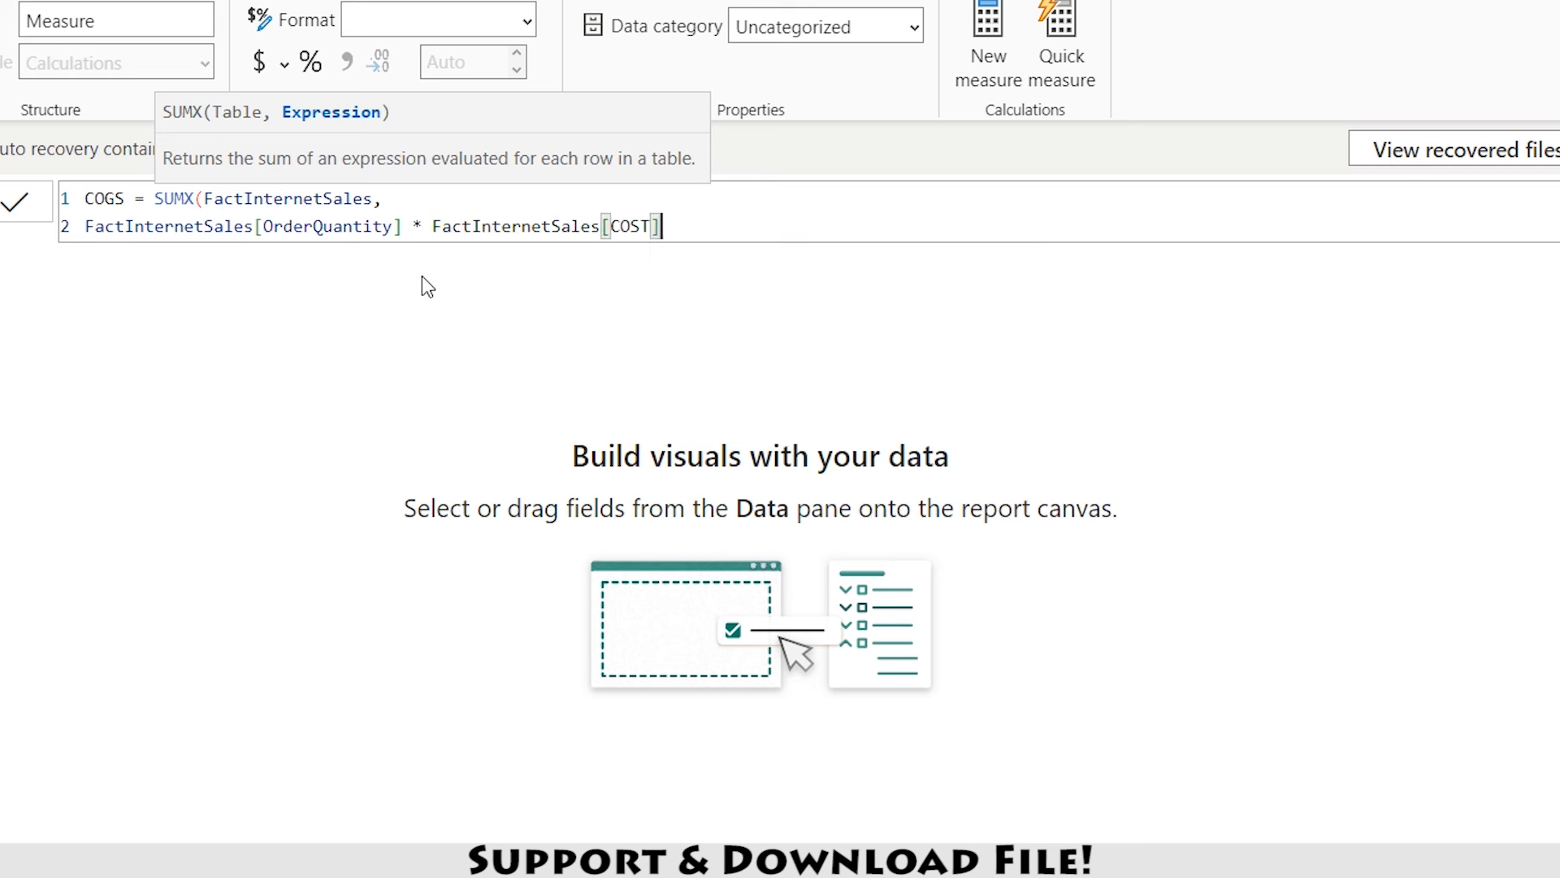
pyautogui.write(')')
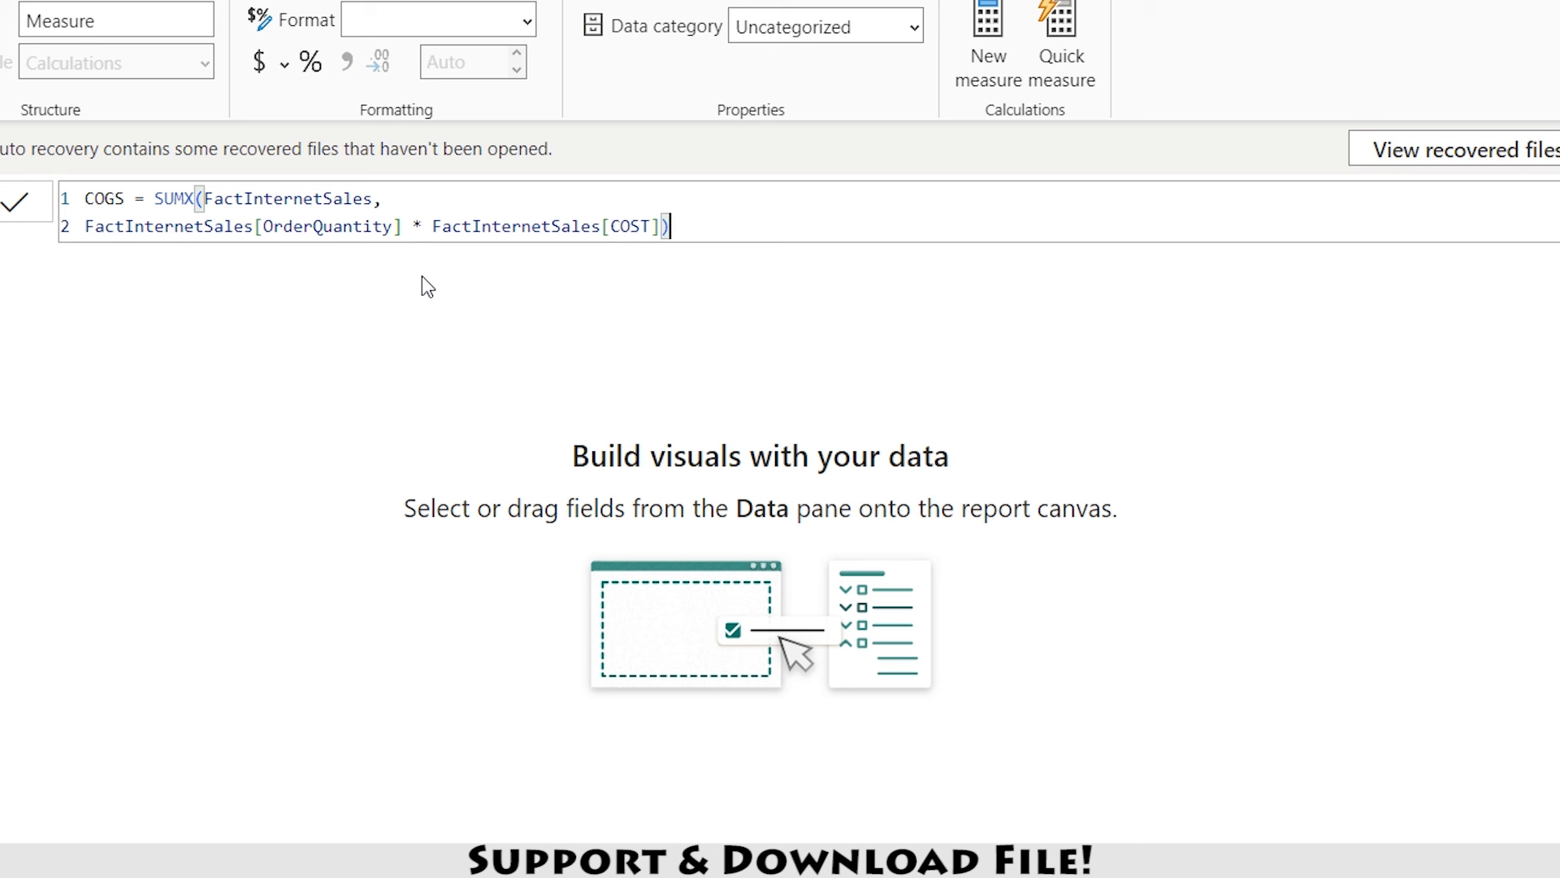
pyautogui.press('Return')
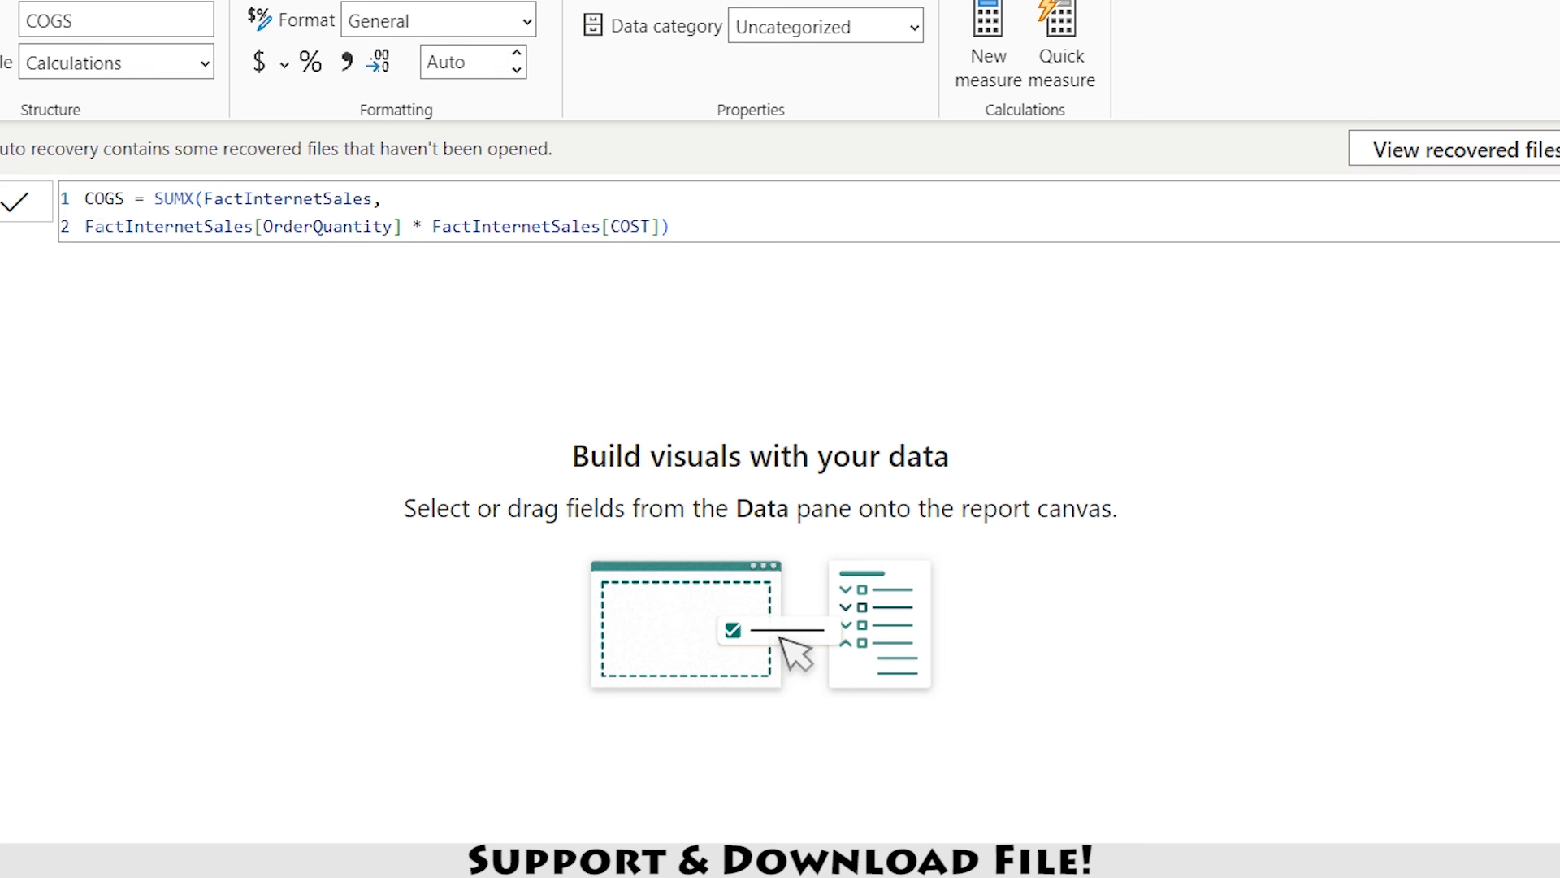
# - Format the COGS measure with a thousands separator and 0 decimal places
pyautogui.click(348, 63)
pyautogui.click(456, 63)
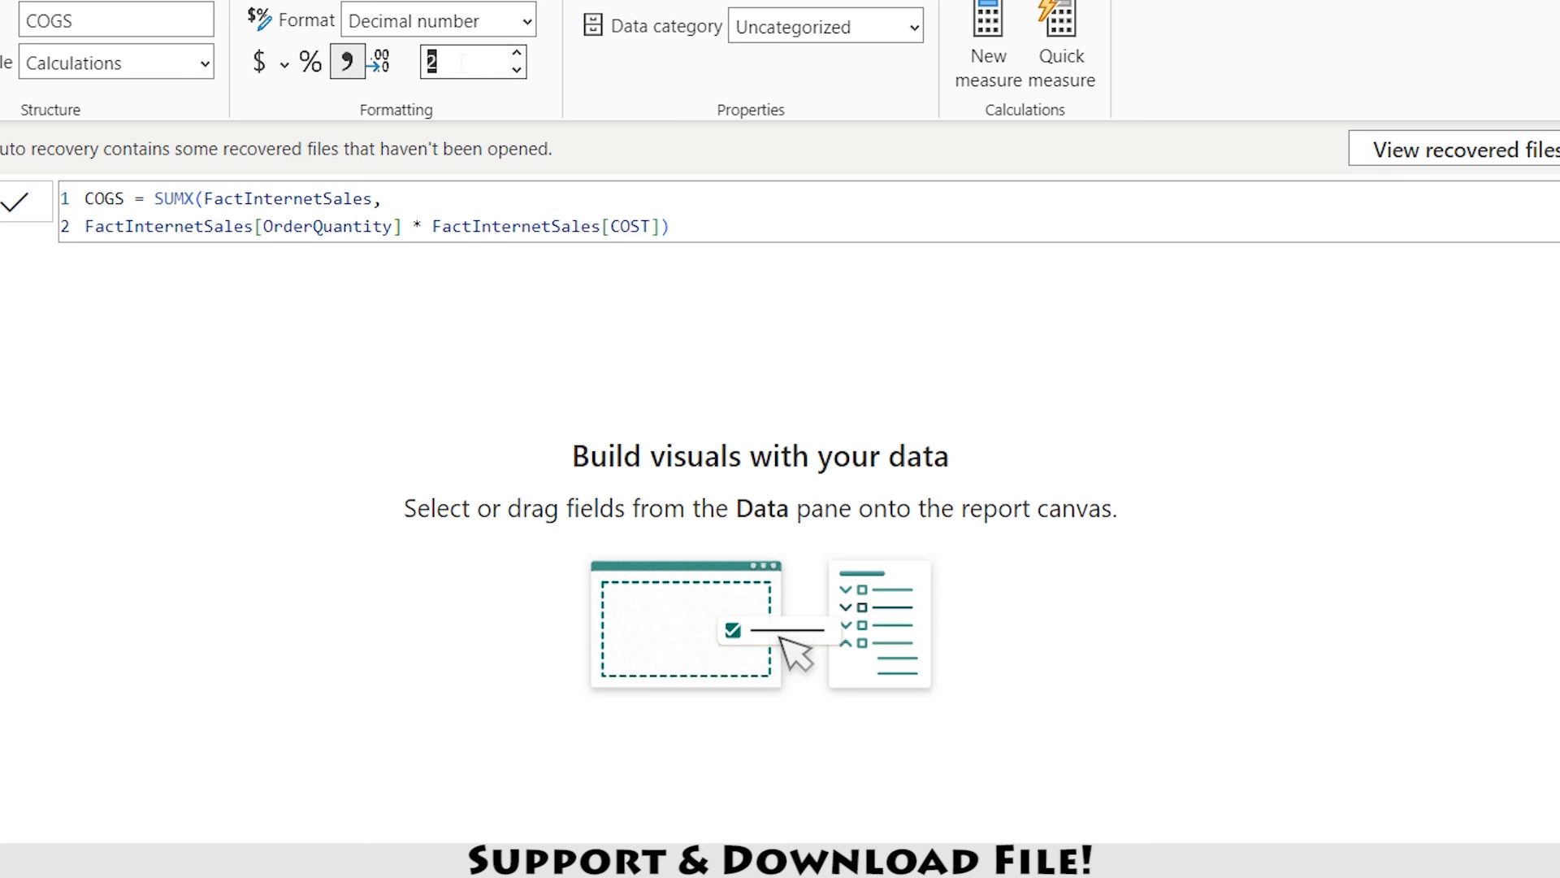
pyautogui.write('0')
# - Add the measure Tol Revenue to Calculations as SUMX(FactInternetSales, FactInternetSales[OrderQuantity] * FactInternetSales[UnitPrice])
pyautogui.click(1549, 259)
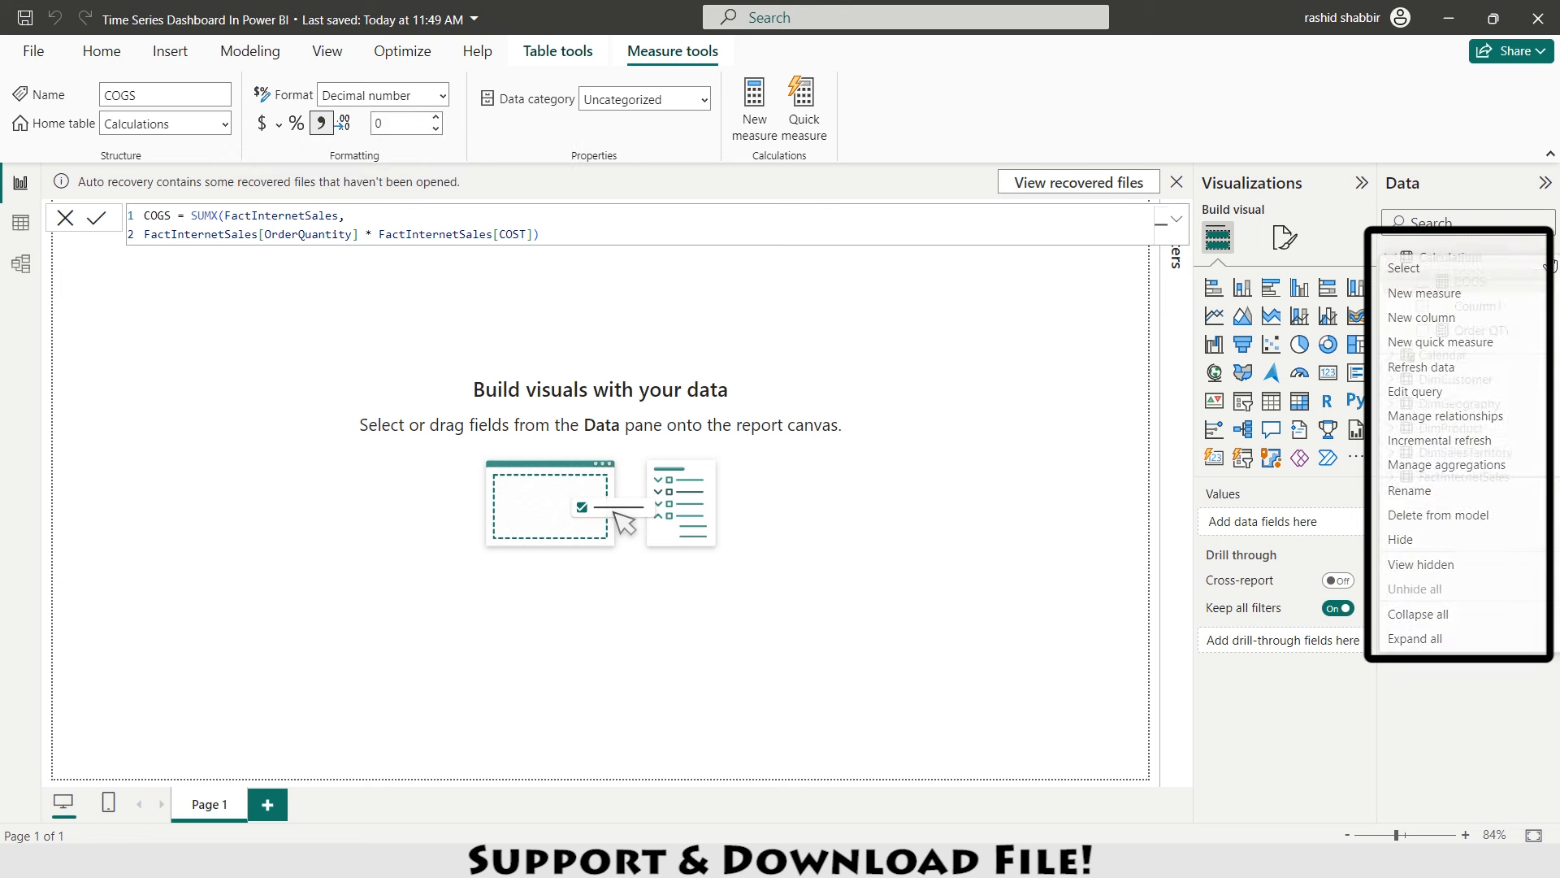
pyautogui.click(1424, 299)
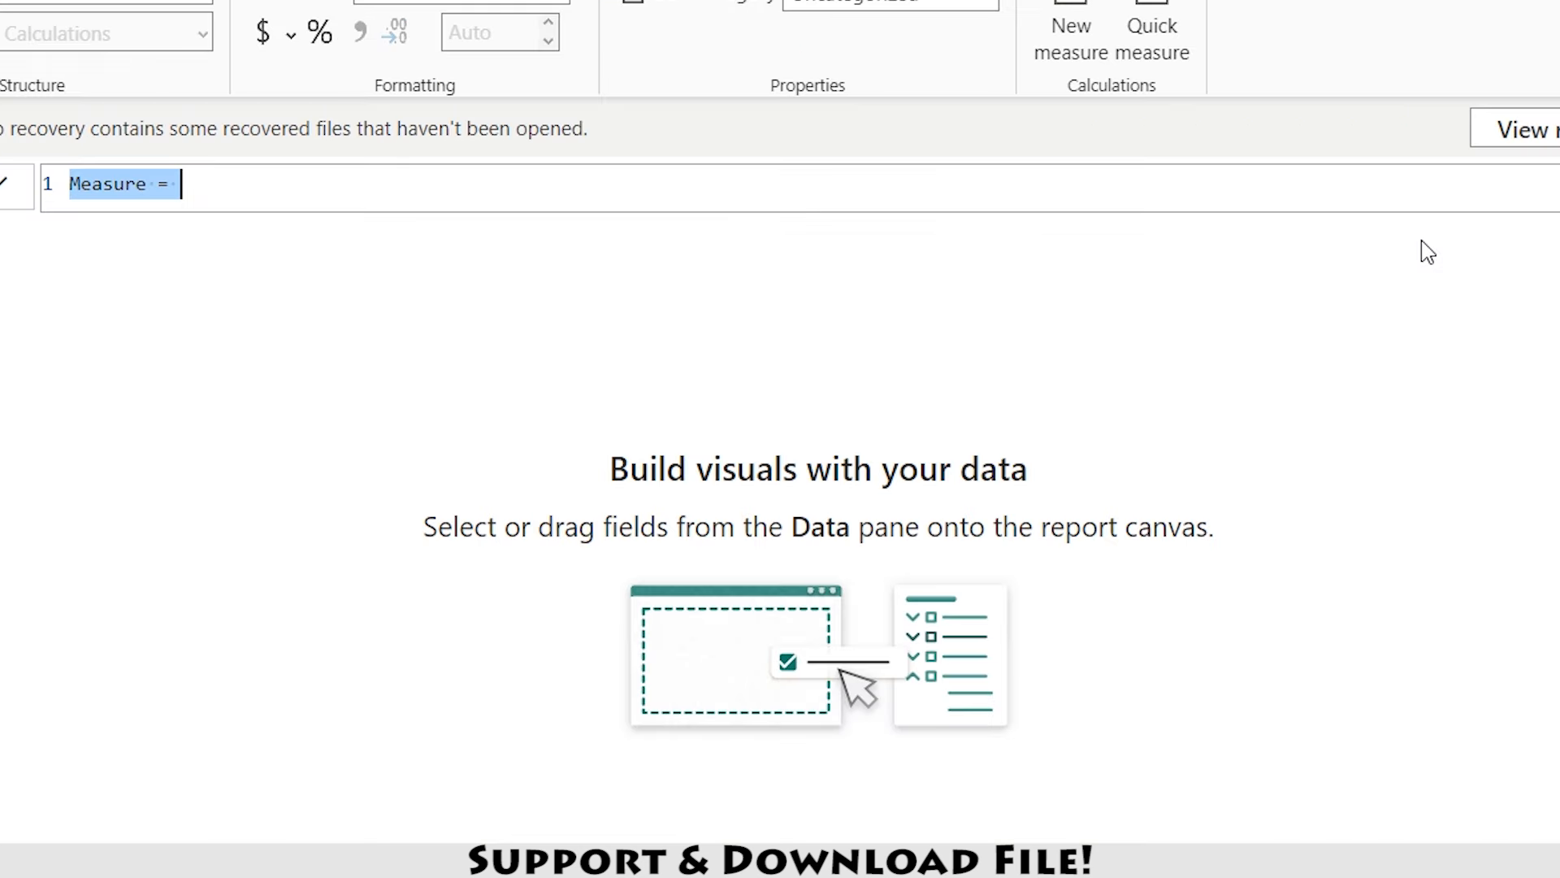
pyautogui.write('Tol Revenue = SUMX(FactInternetSales')
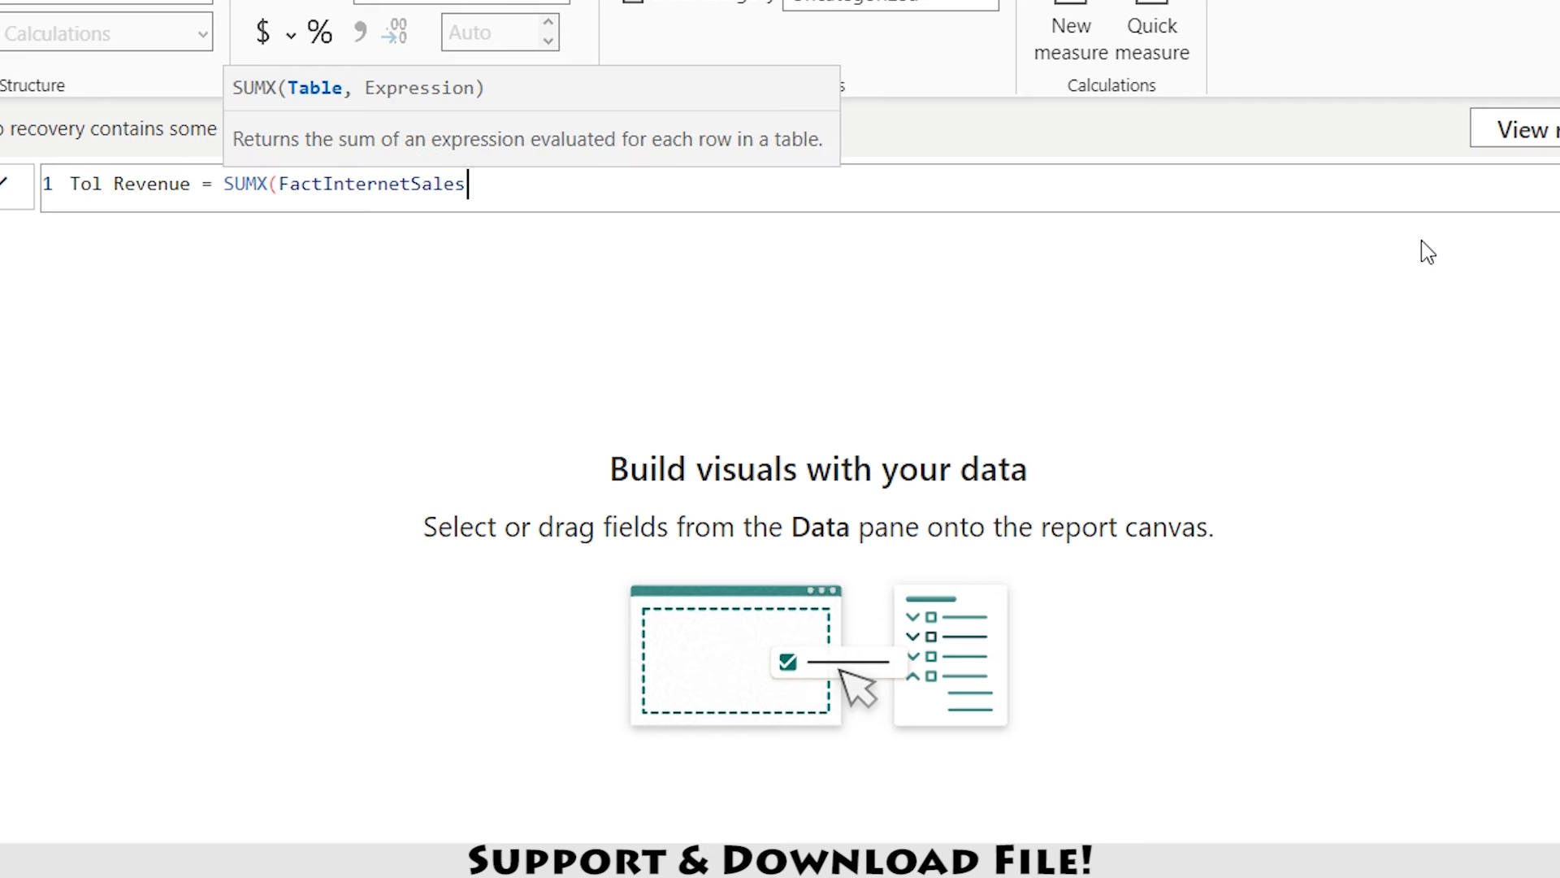
pyautogui.write(',')
pyautogui.hotkey('shift', 'Return')
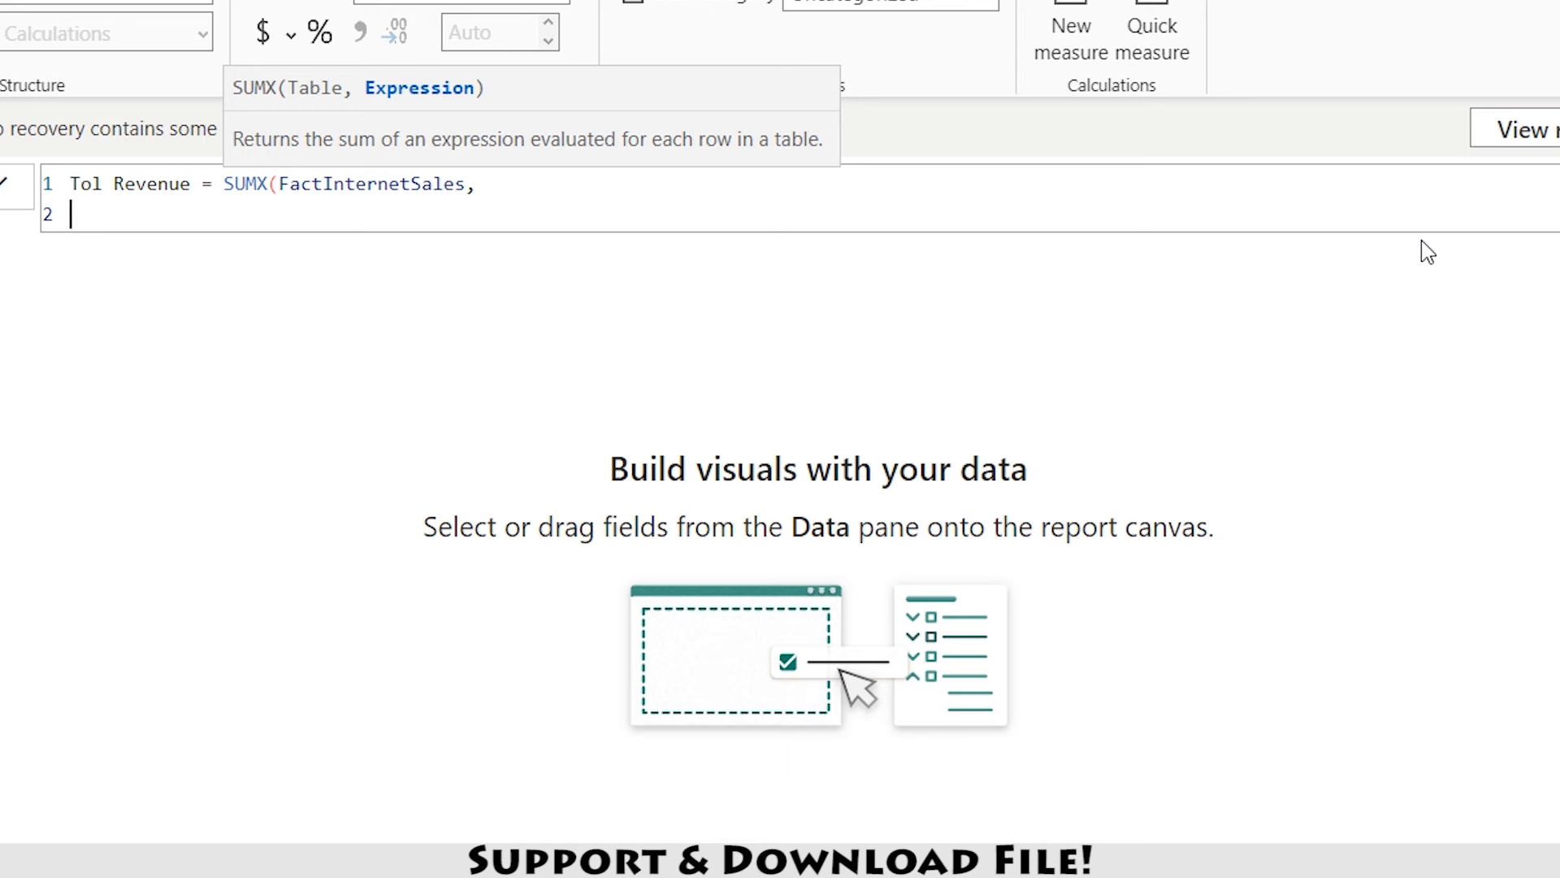
pyautogui.write('FactInternetSales[OrderQuantity] * ')
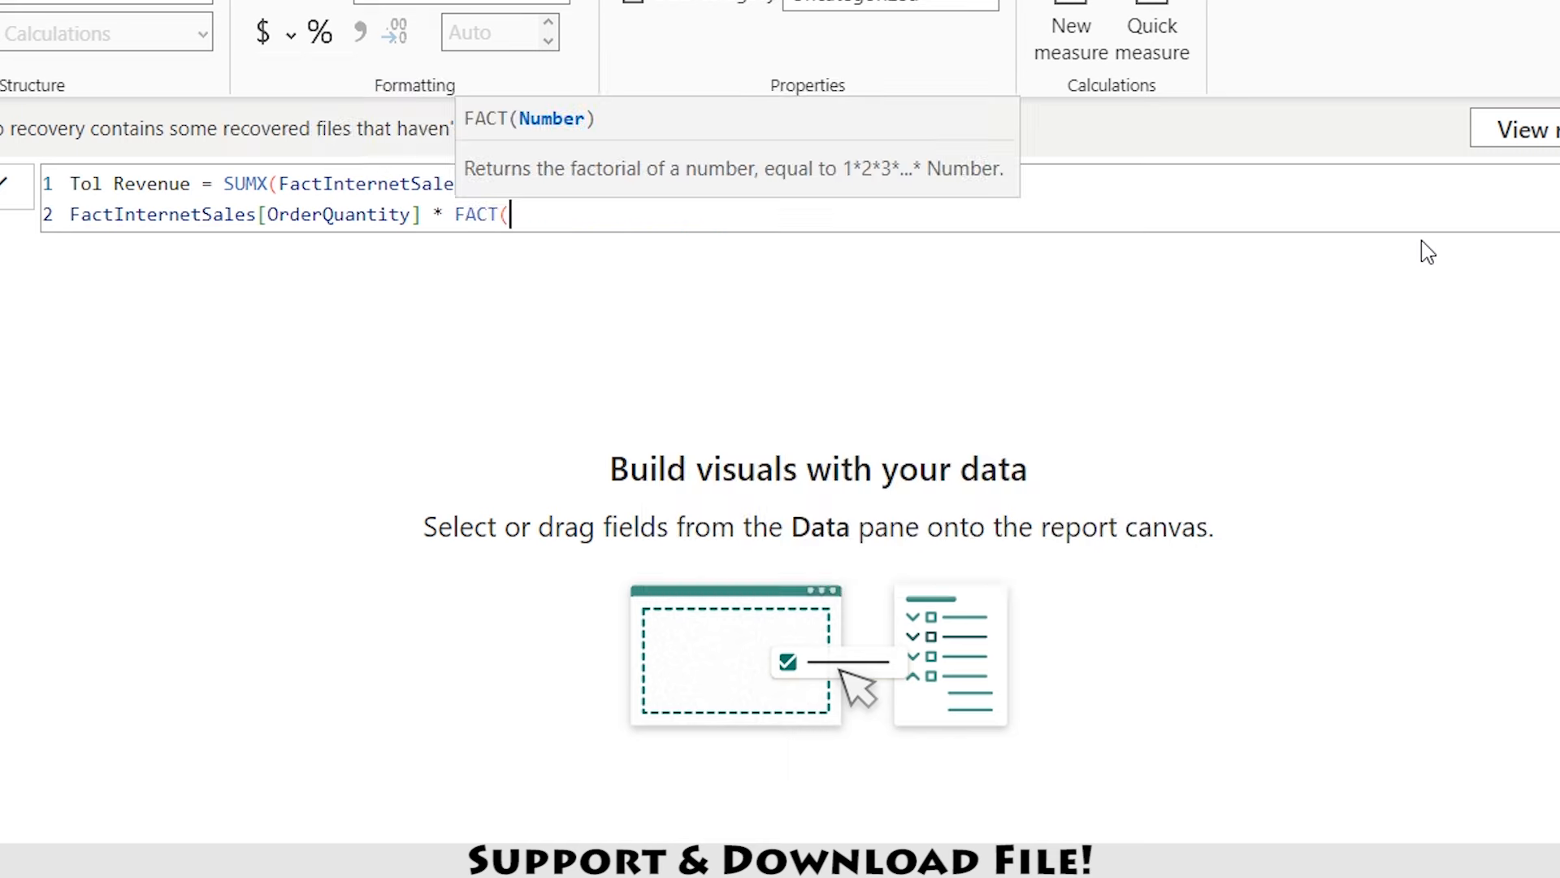
pyautogui.write('FactInternetSales[uni')
pyautogui.press('Tab')
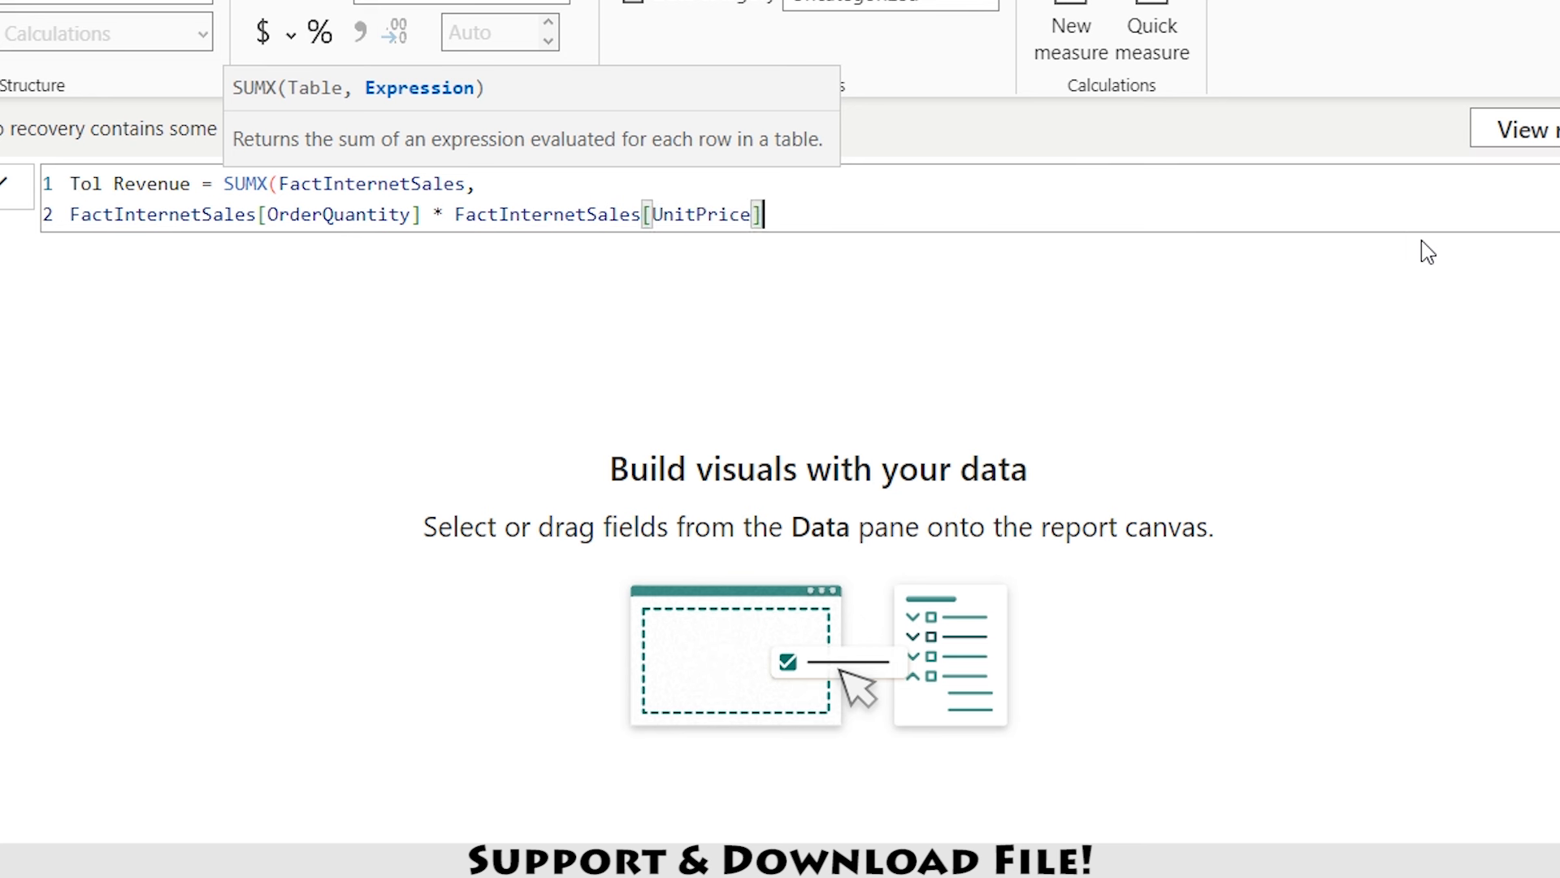
pyautogui.write(')')
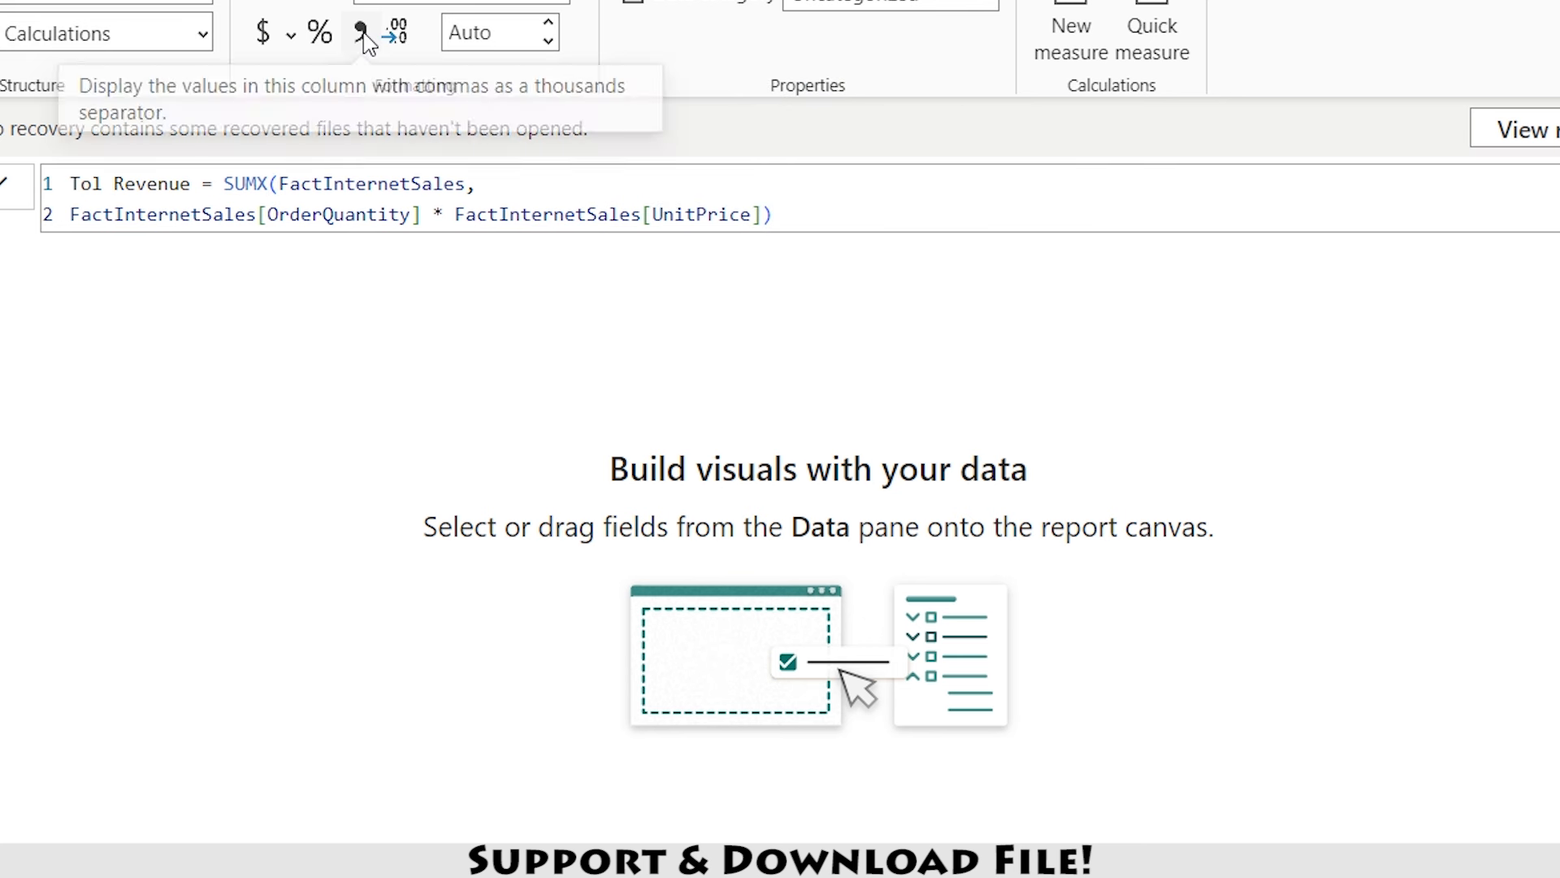
# - Format the Tol Revenue measure with a thousands separator and 0 decimal places
pyautogui.click(364, 33)
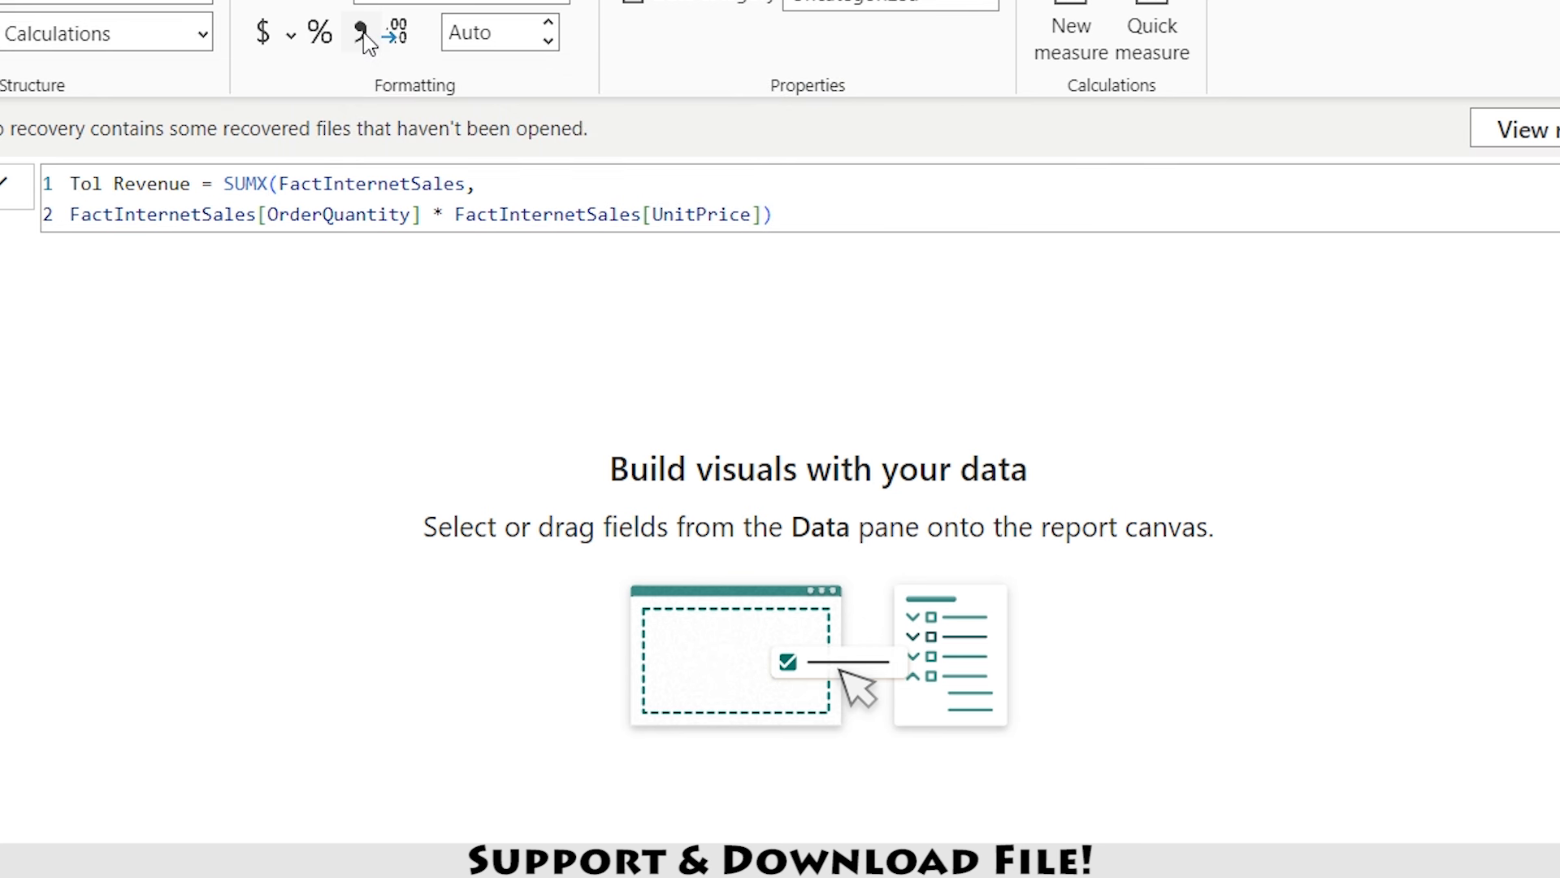
pyautogui.click(488, 34)
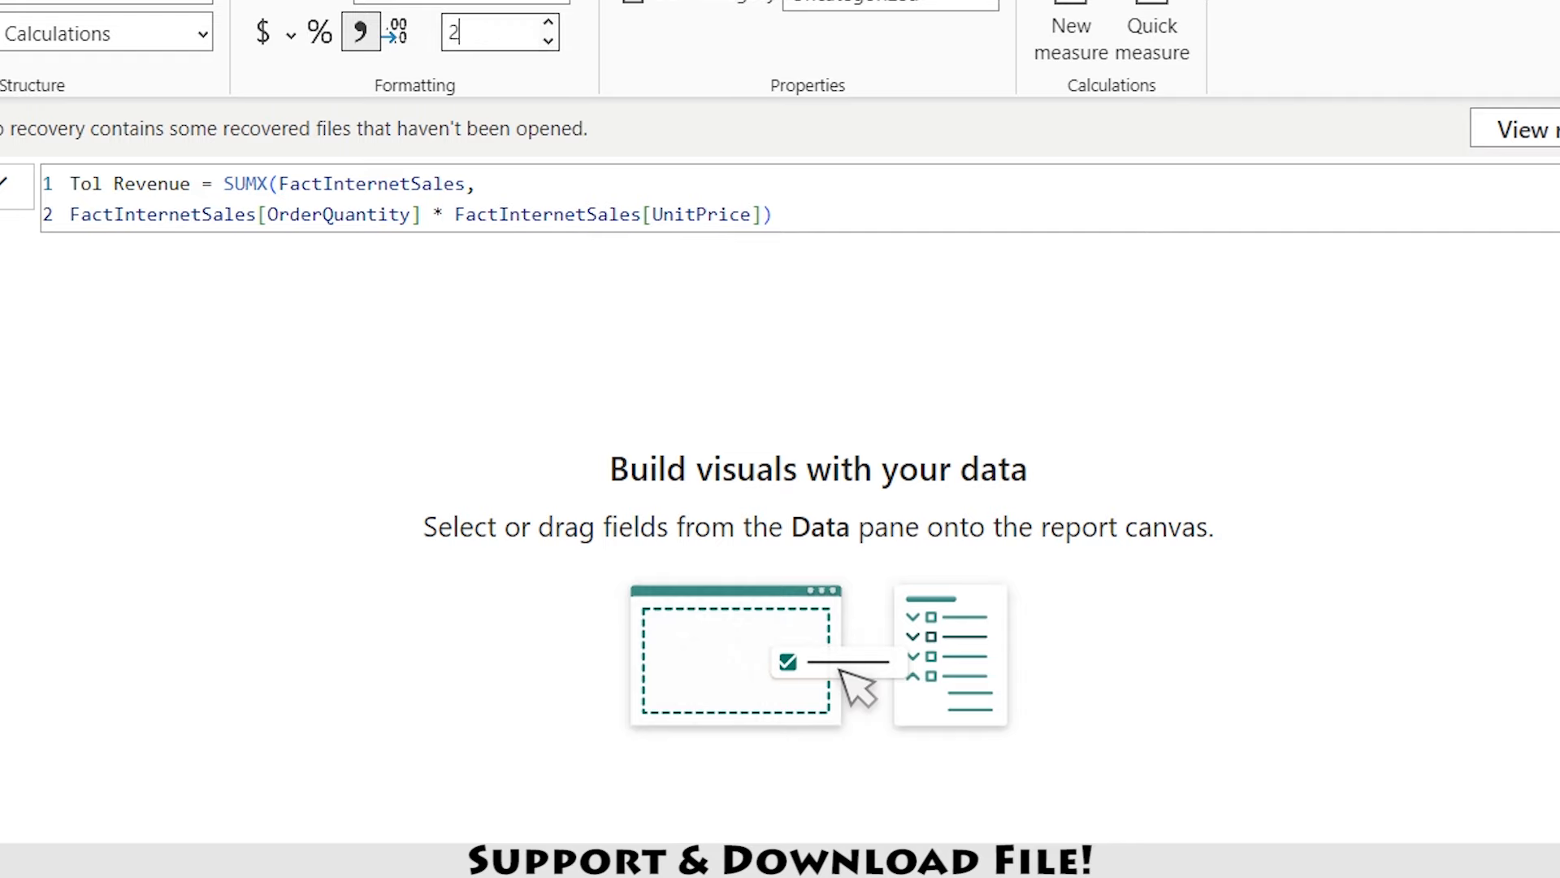
pyautogui.press('BackSpace')
pyautogui.write('0')
pyautogui.press('Return')
# - Add the measure Profit = [Tol Revenue] - [COGS] to the Calculations table
pyautogui.click(1547, 257)
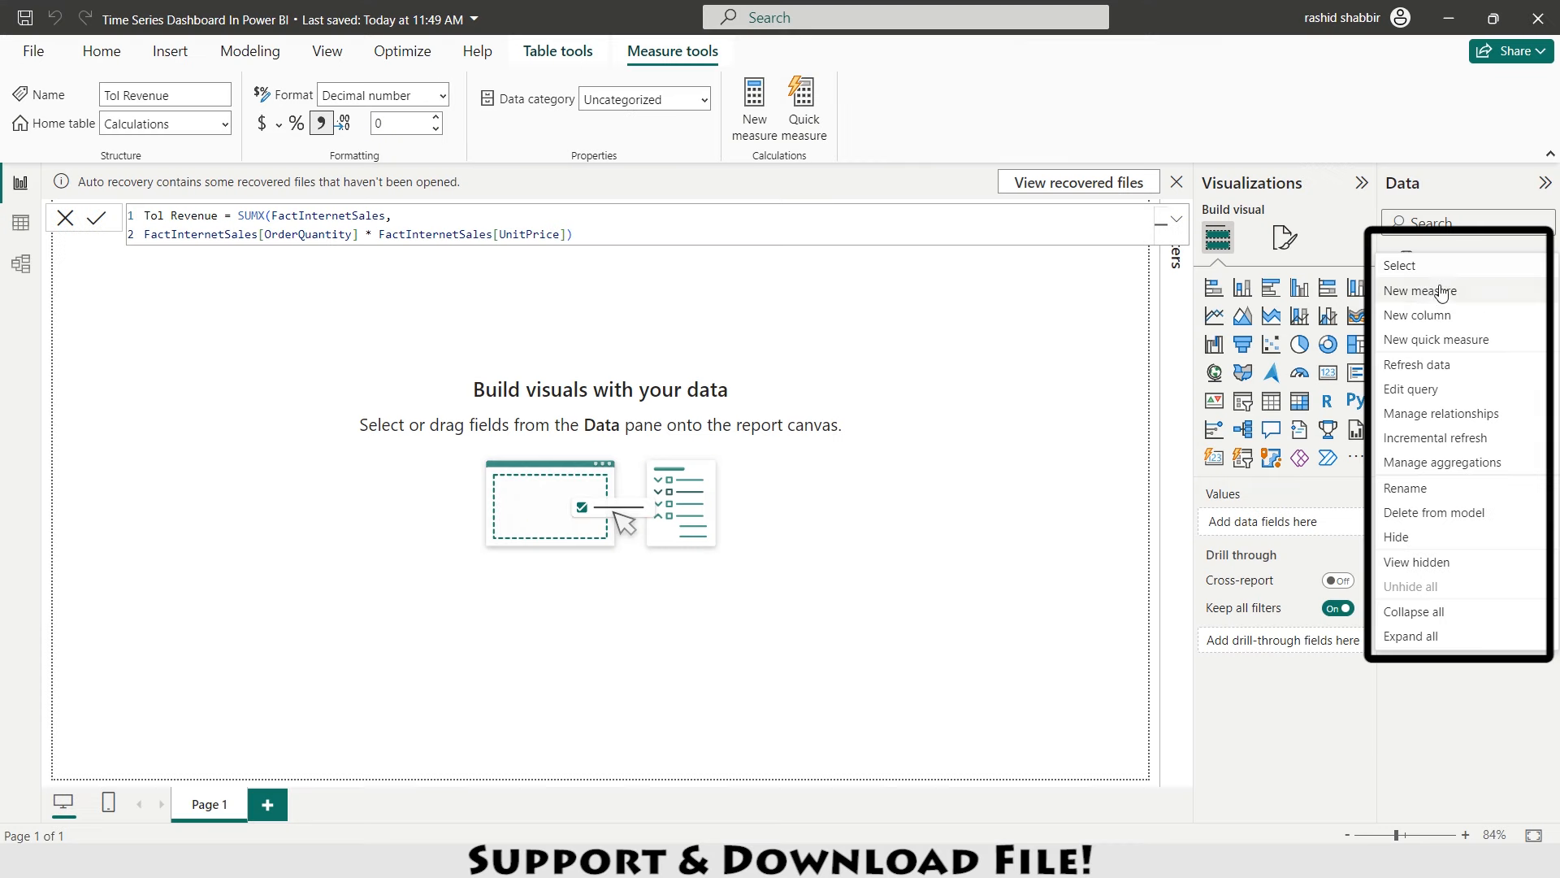
pyautogui.click(1416, 293)
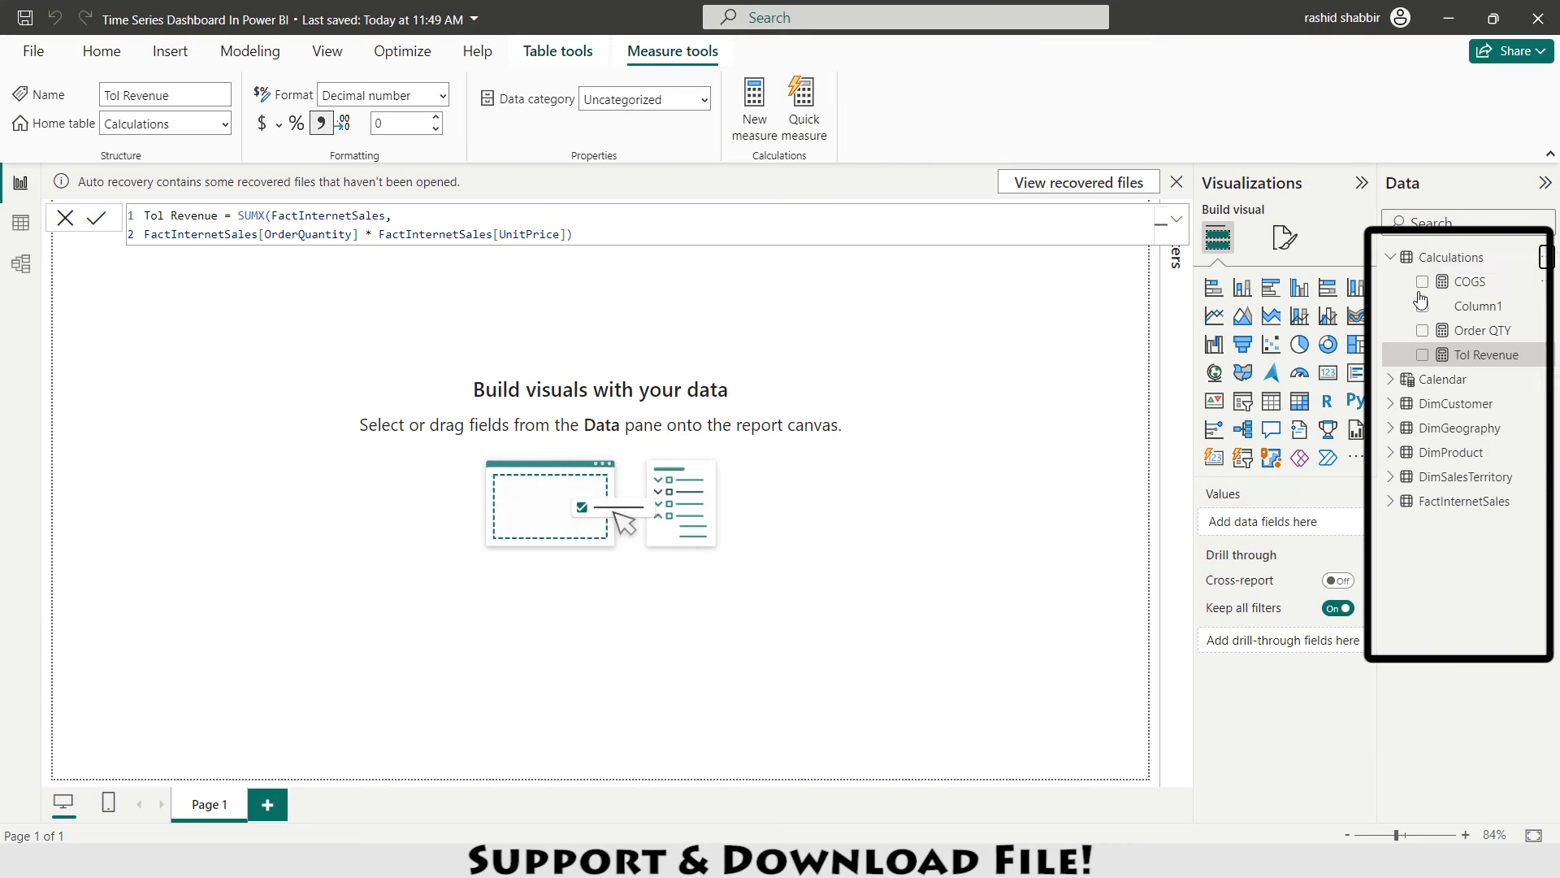
pyautogui.write('Profi')
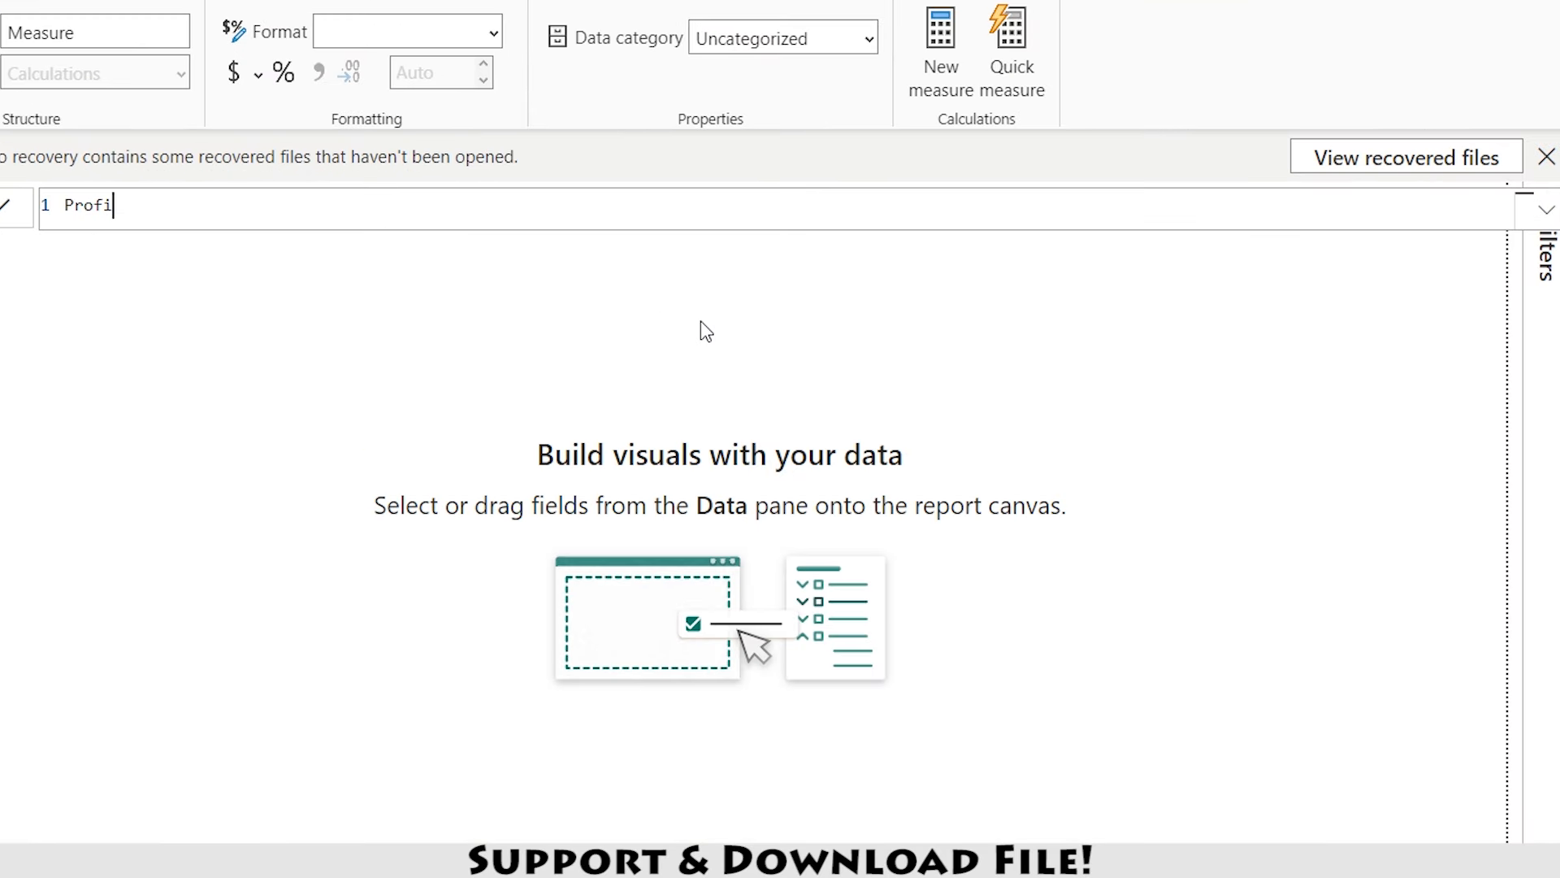
pyautogui.write('t = [to')
pyautogui.press('Tab')
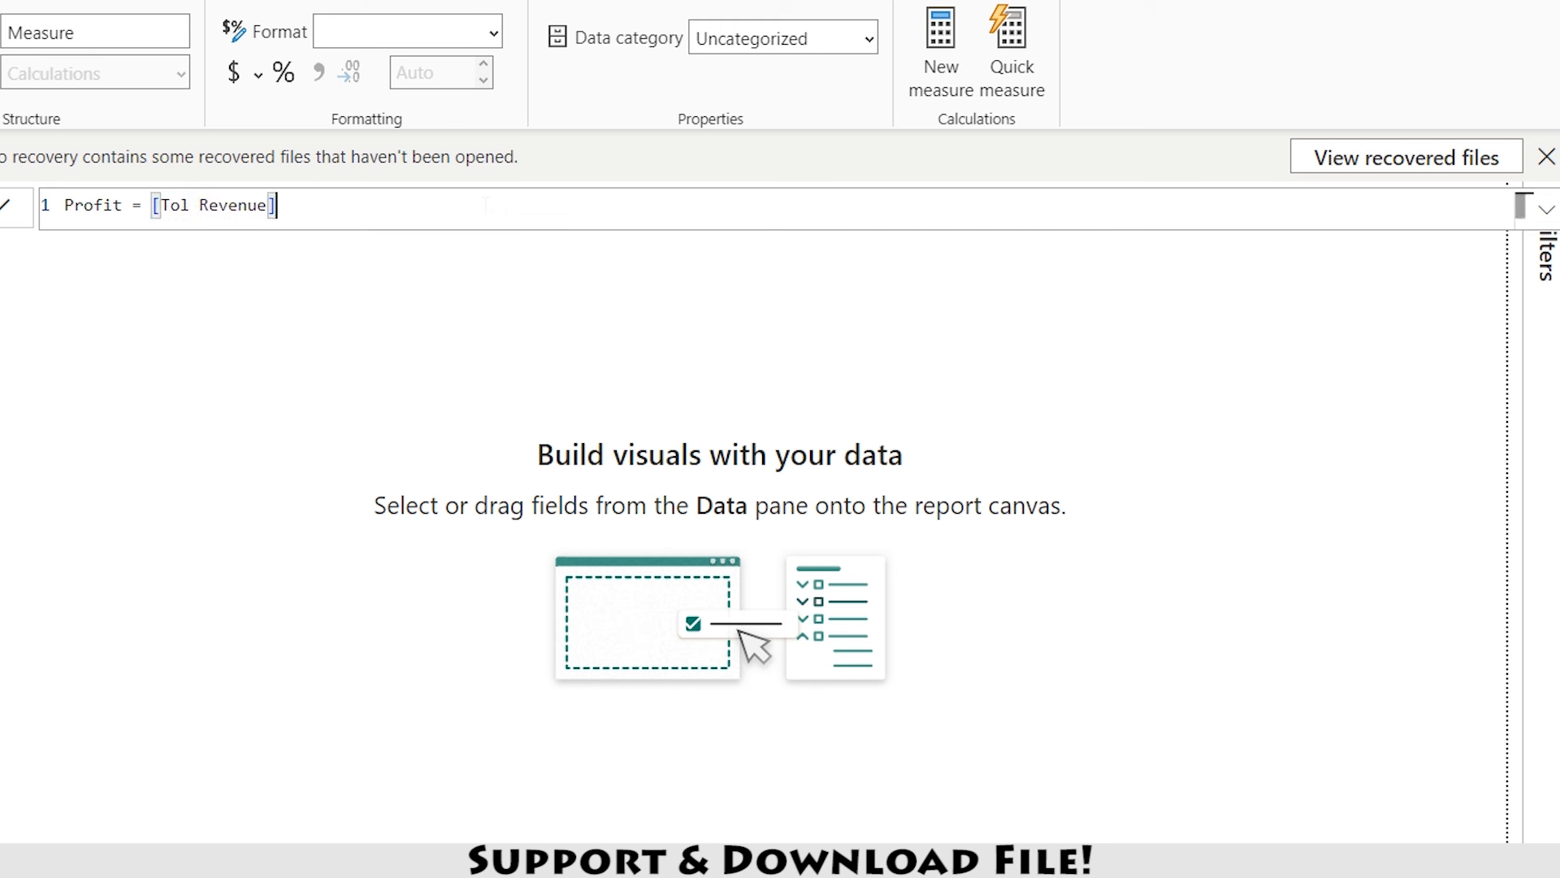
pyautogui.write('- [COGS]')
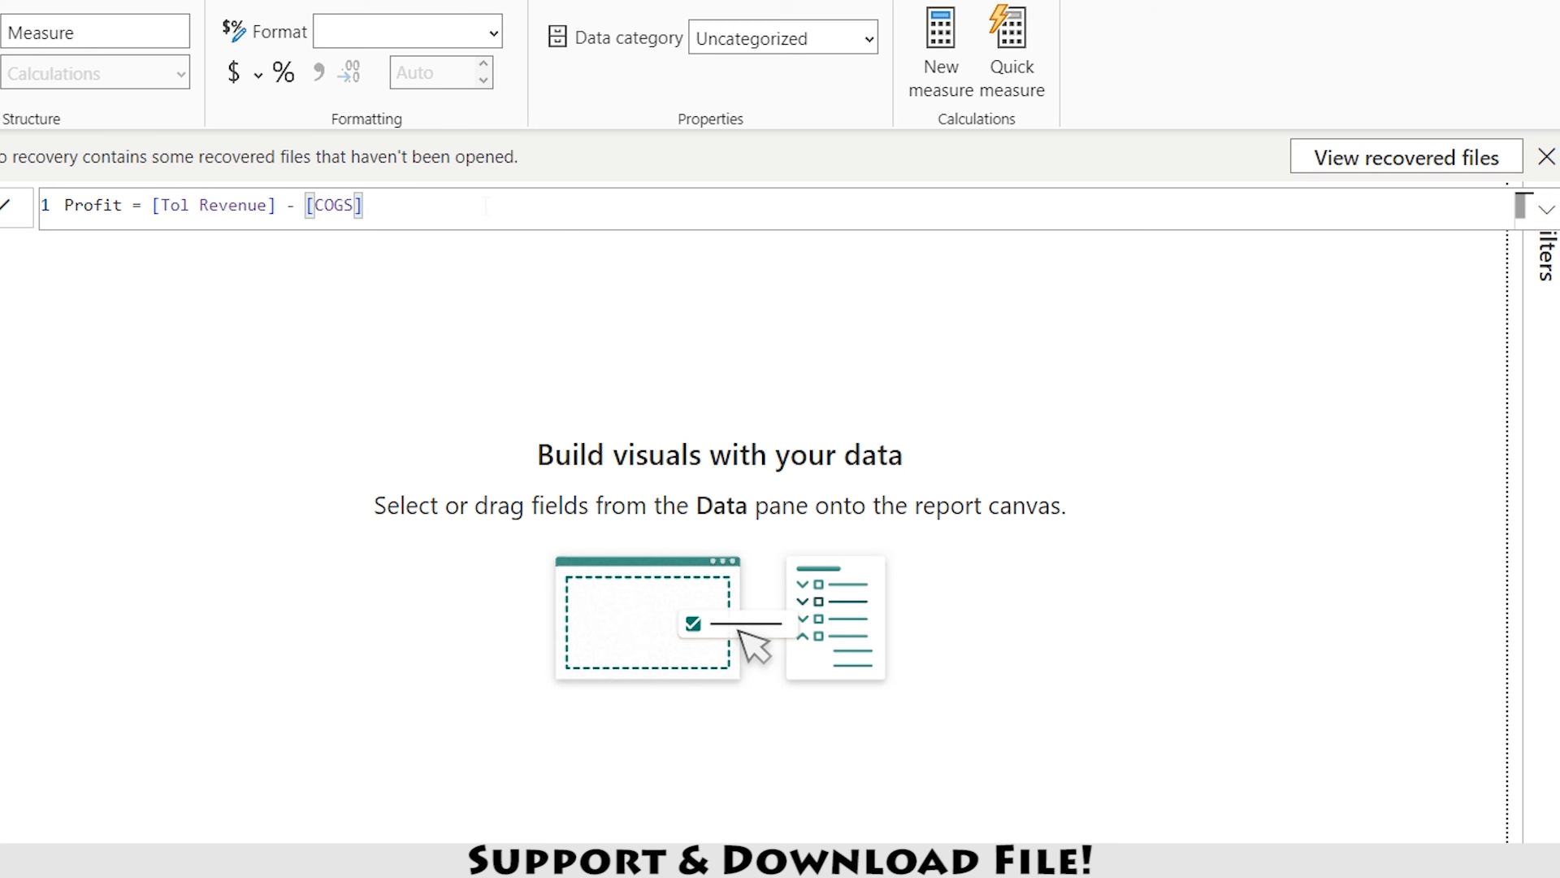
pyautogui.press('Return')
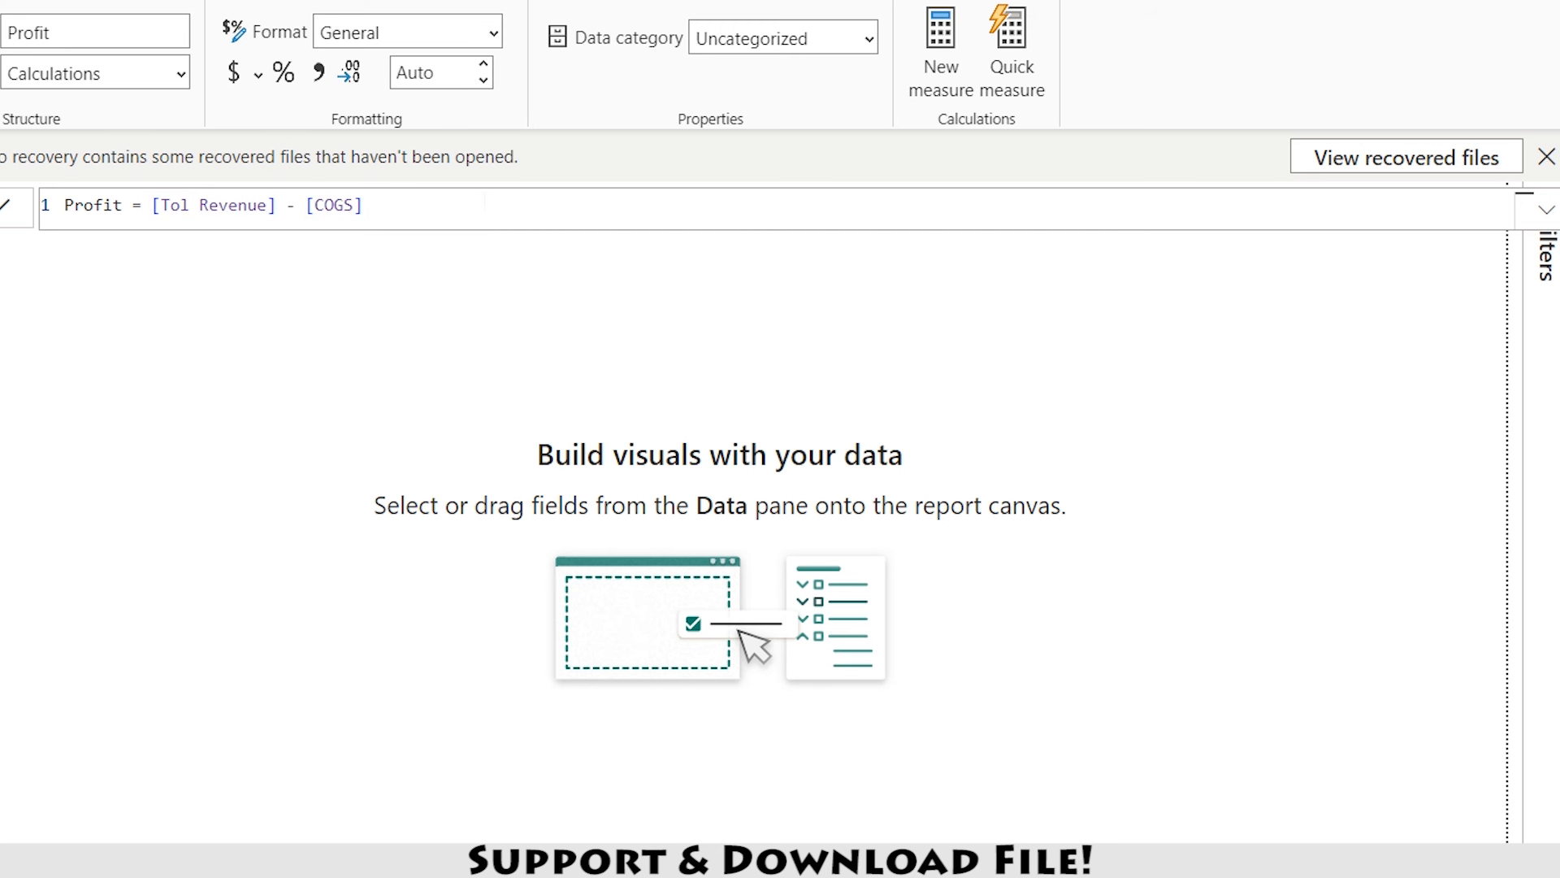
# - Format the Profit measure with a thousands separator and 0 decimal places
pyautogui.click(318, 74)
pyautogui.click(425, 74)
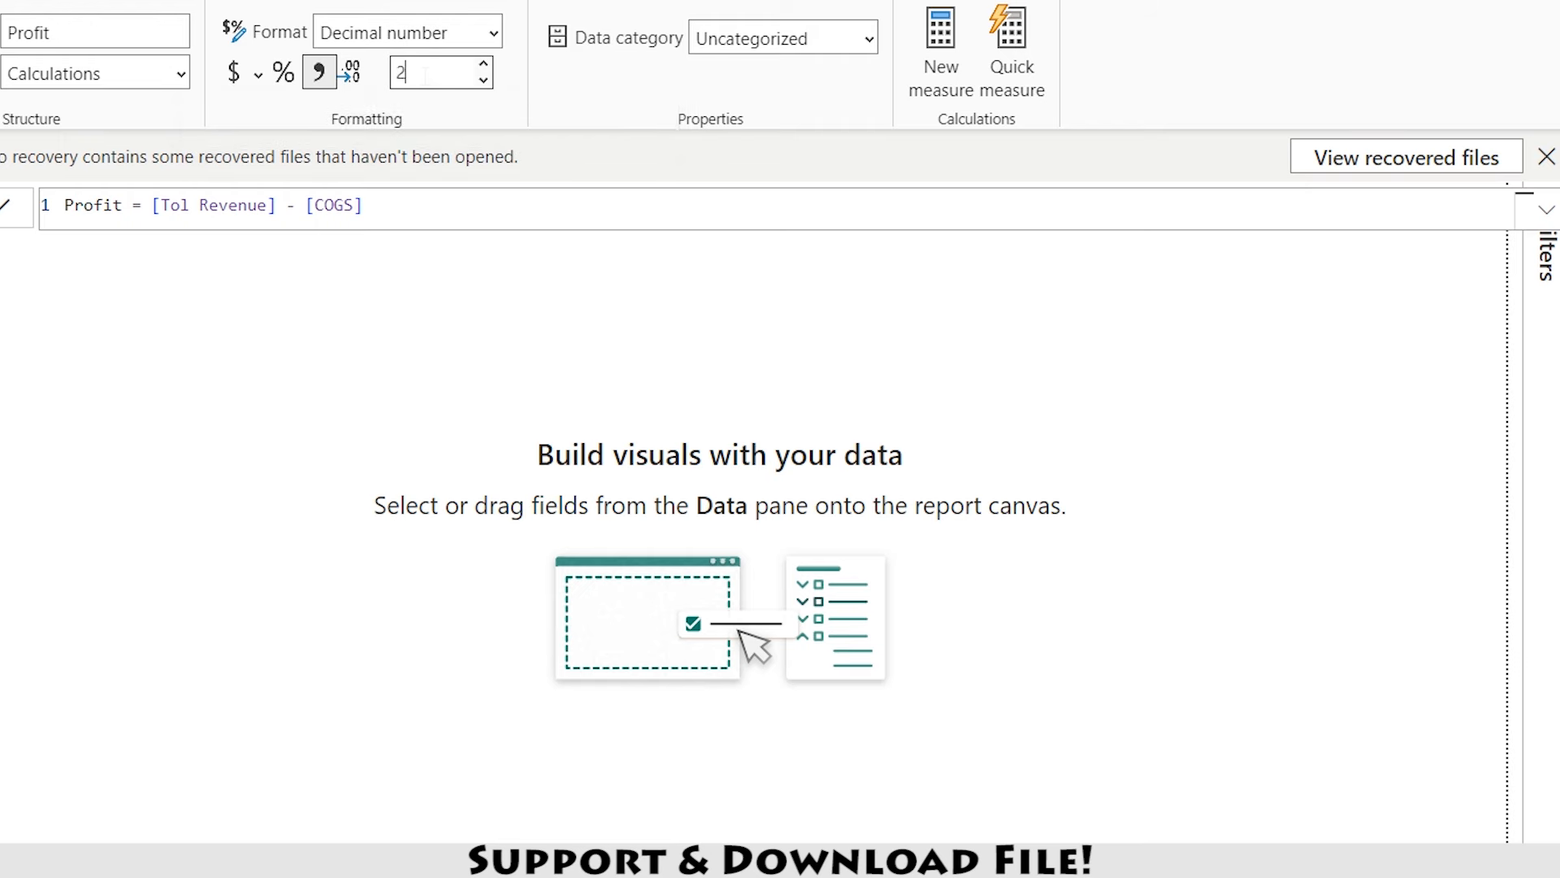
pyautogui.press('BackSpace')
pyautogui.write('0')
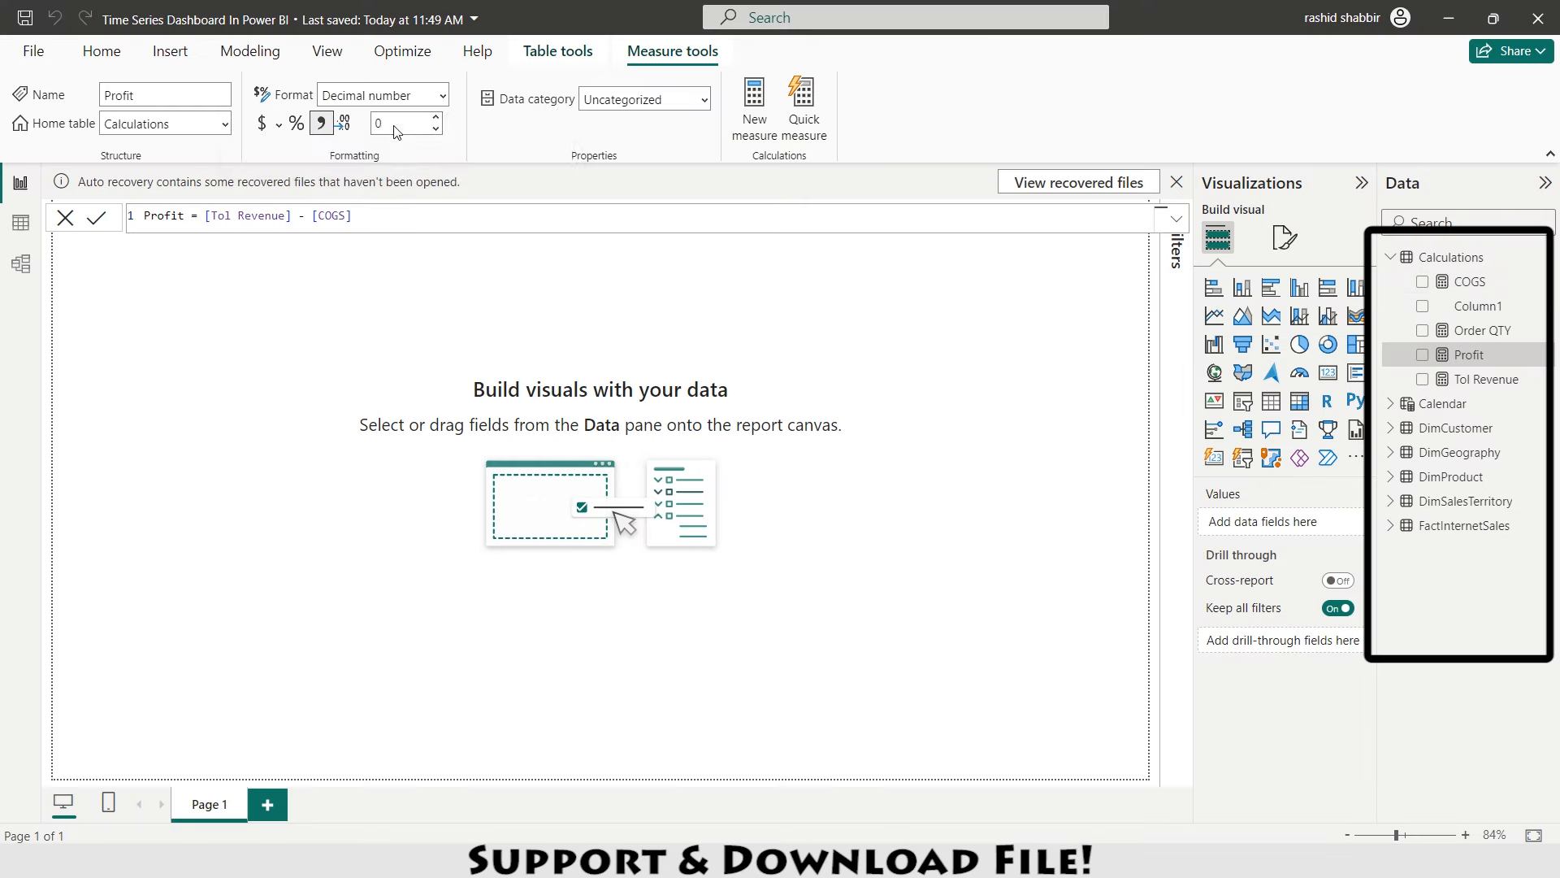
# - Add the measure % of profit = [Profit] / [Tol Revenue] to the Calculations table
pyautogui.click(1530, 265)
pyautogui.press('Escape')
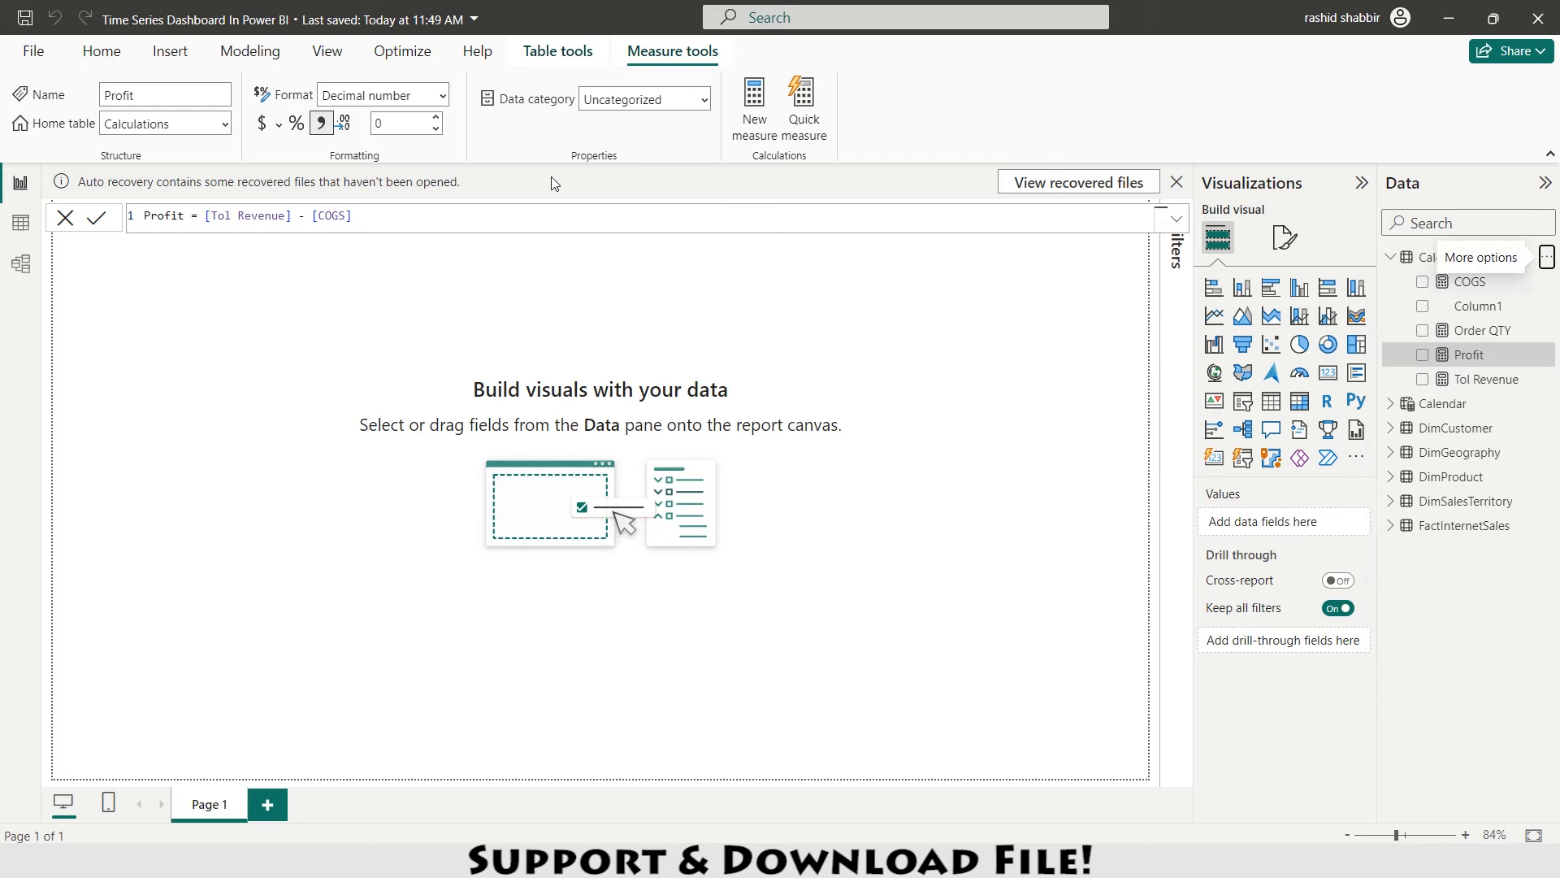
pyautogui.write('% of profit = ')
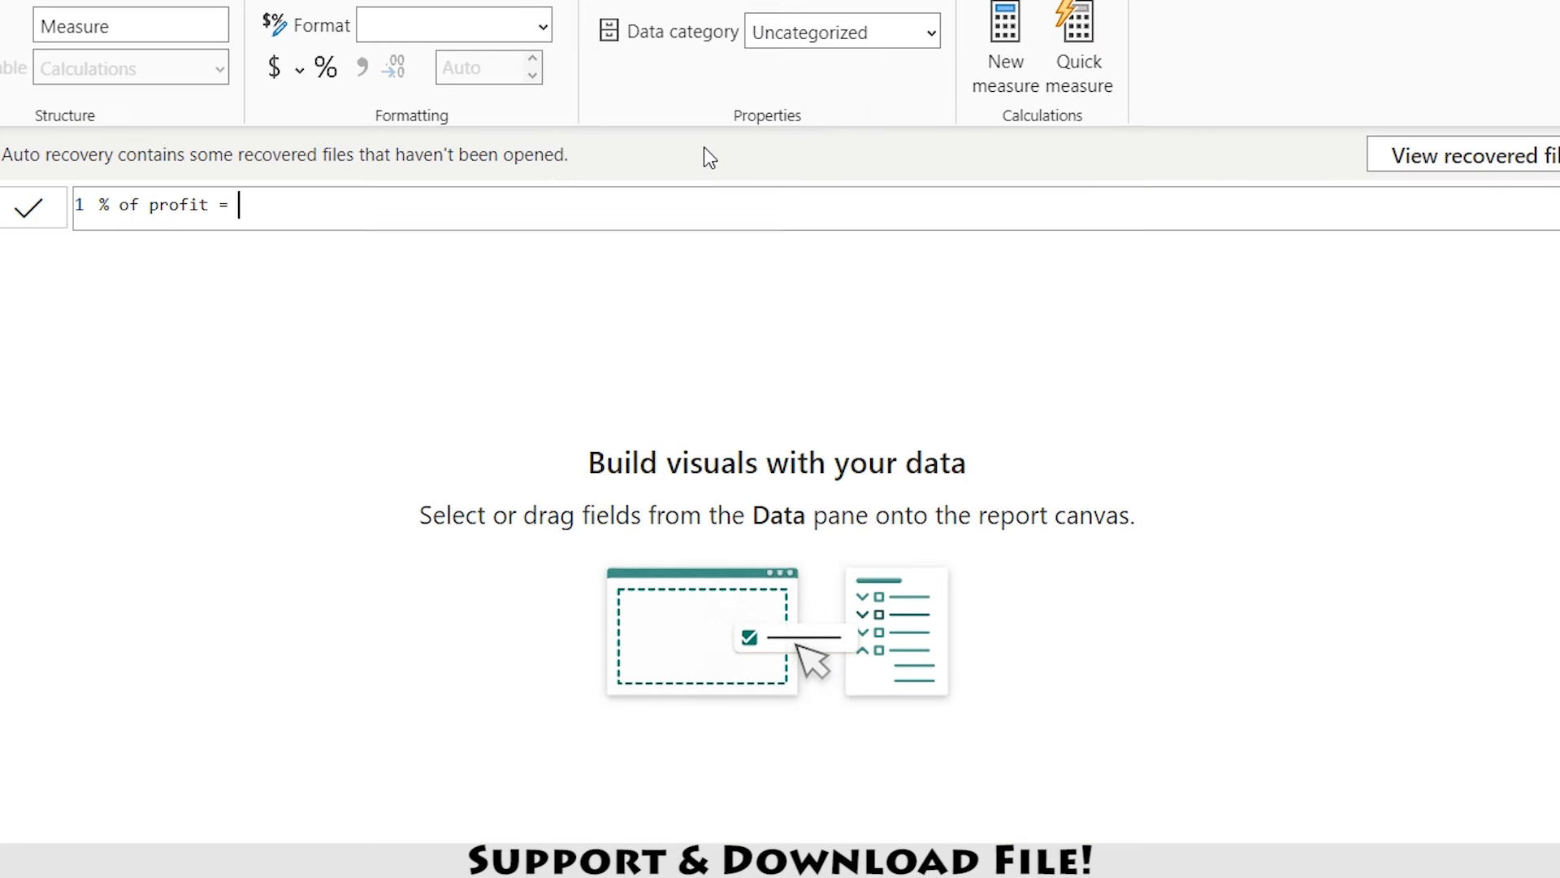
pyautogui.write('[pro')
pyautogui.press('Tab')
pyautogui.write('/ tol')
pyautogui.press('Tab')
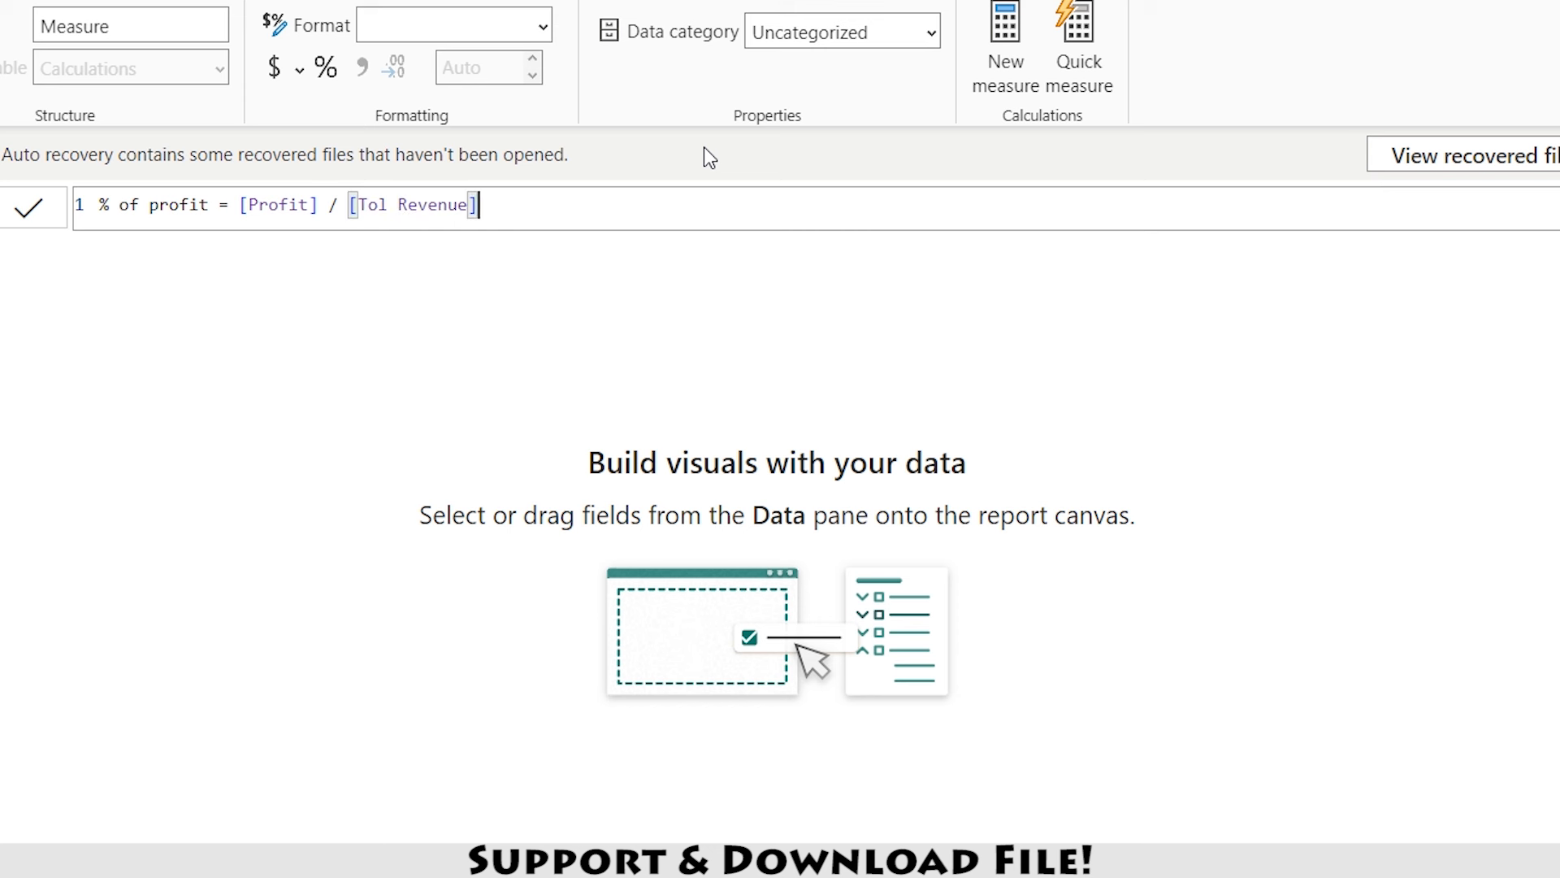
pyautogui.press('Return')
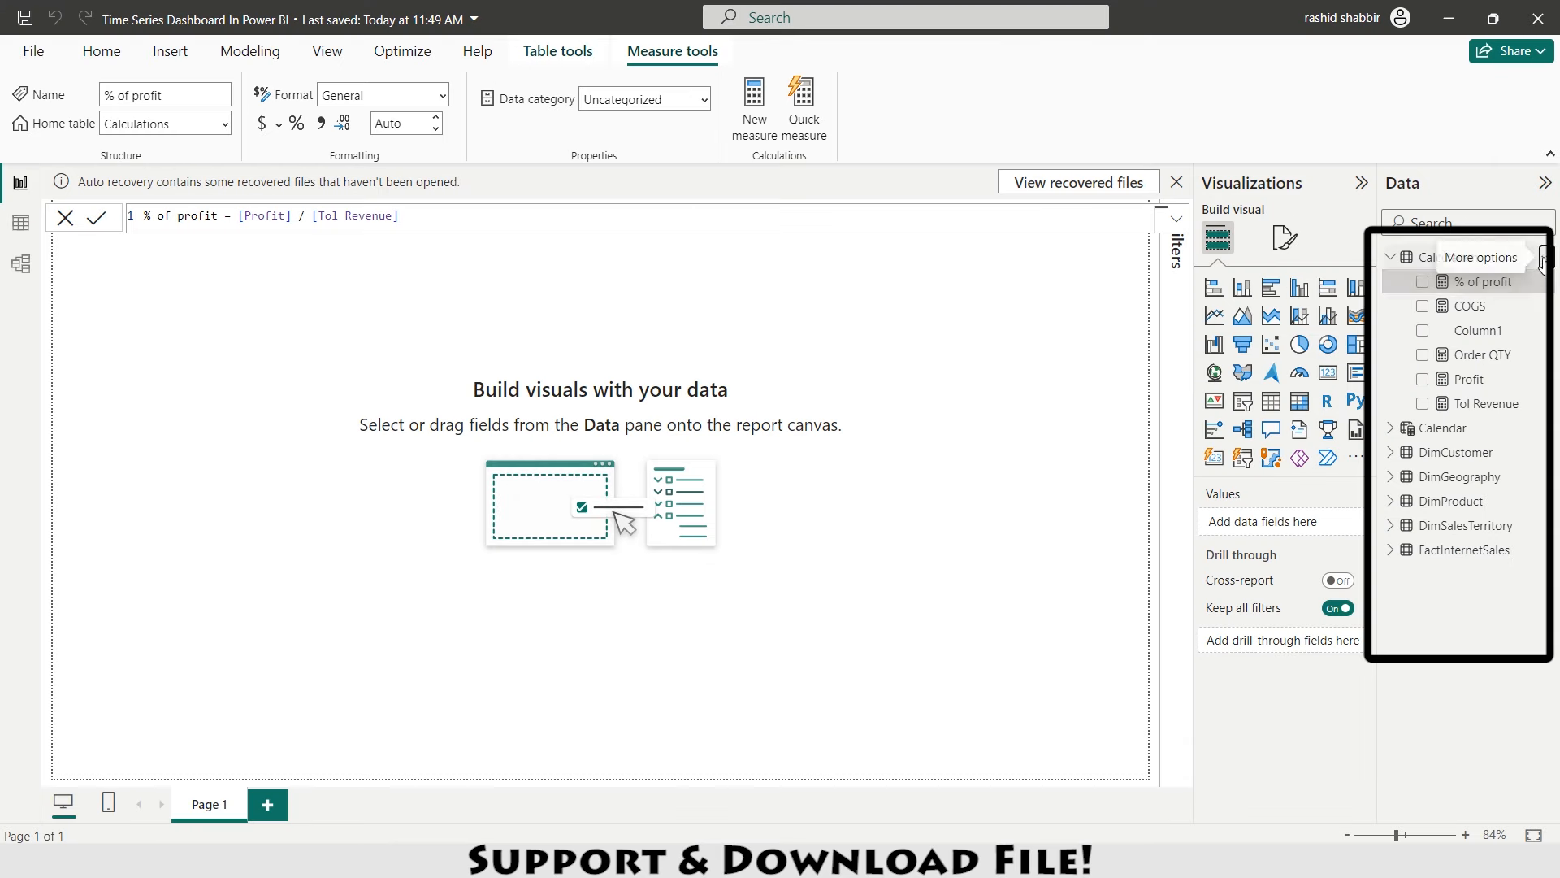
# - Add the measure # of Sales = COUNTROWS(FactInternetSales) to the Calculations table and format it with a thousands separator
pyautogui.click(1546, 281)
pyautogui.click(1491, 297)
pyautogui.write('# o')
pyautogui.write('f Sales =')
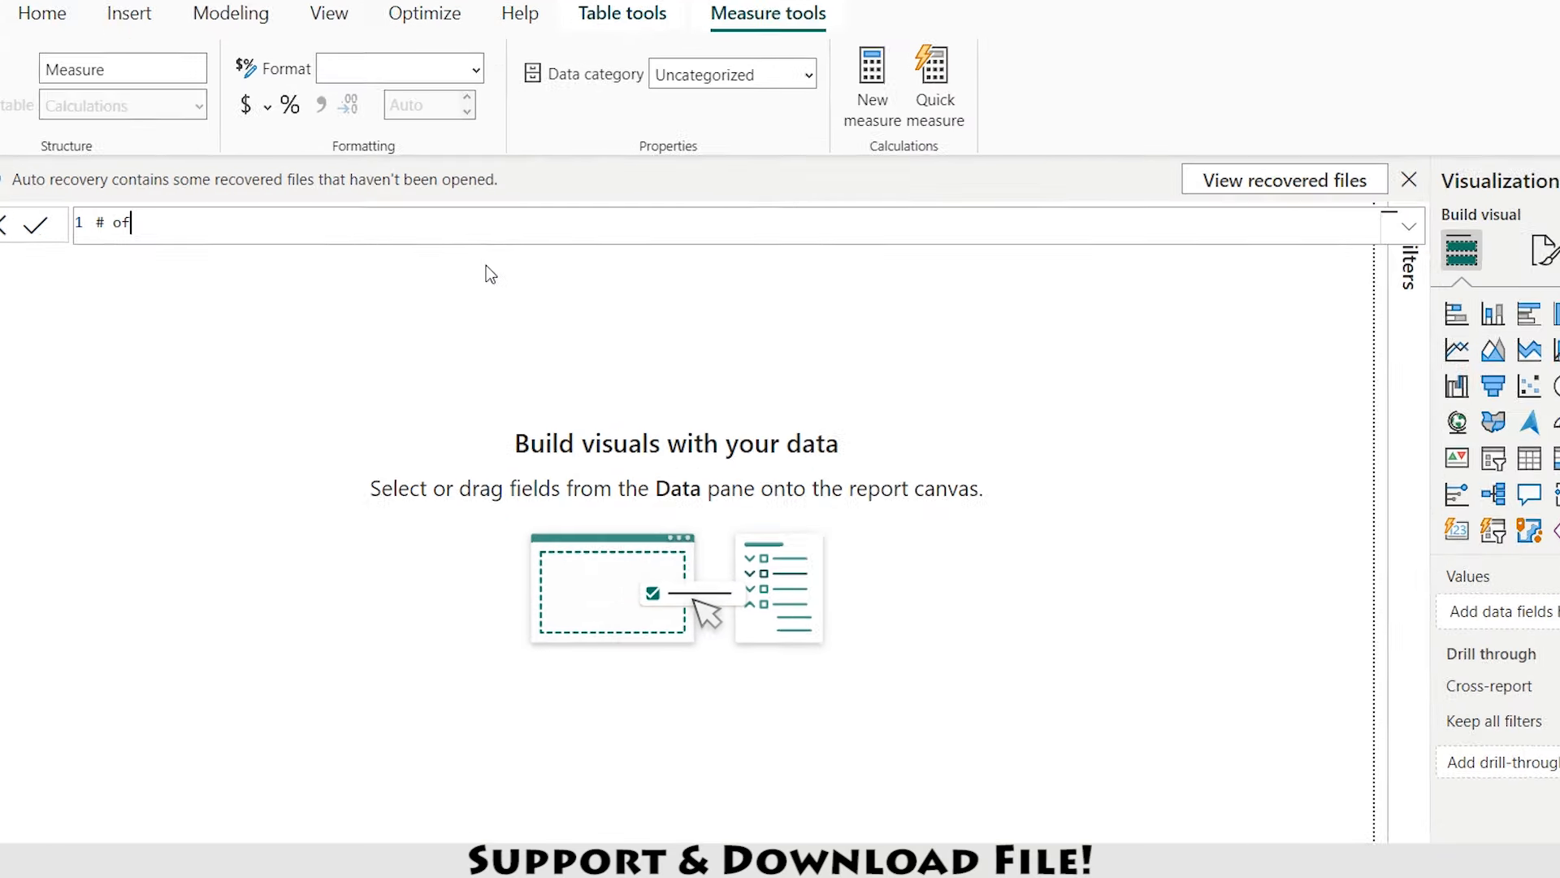
pyautogui.write(' countr')
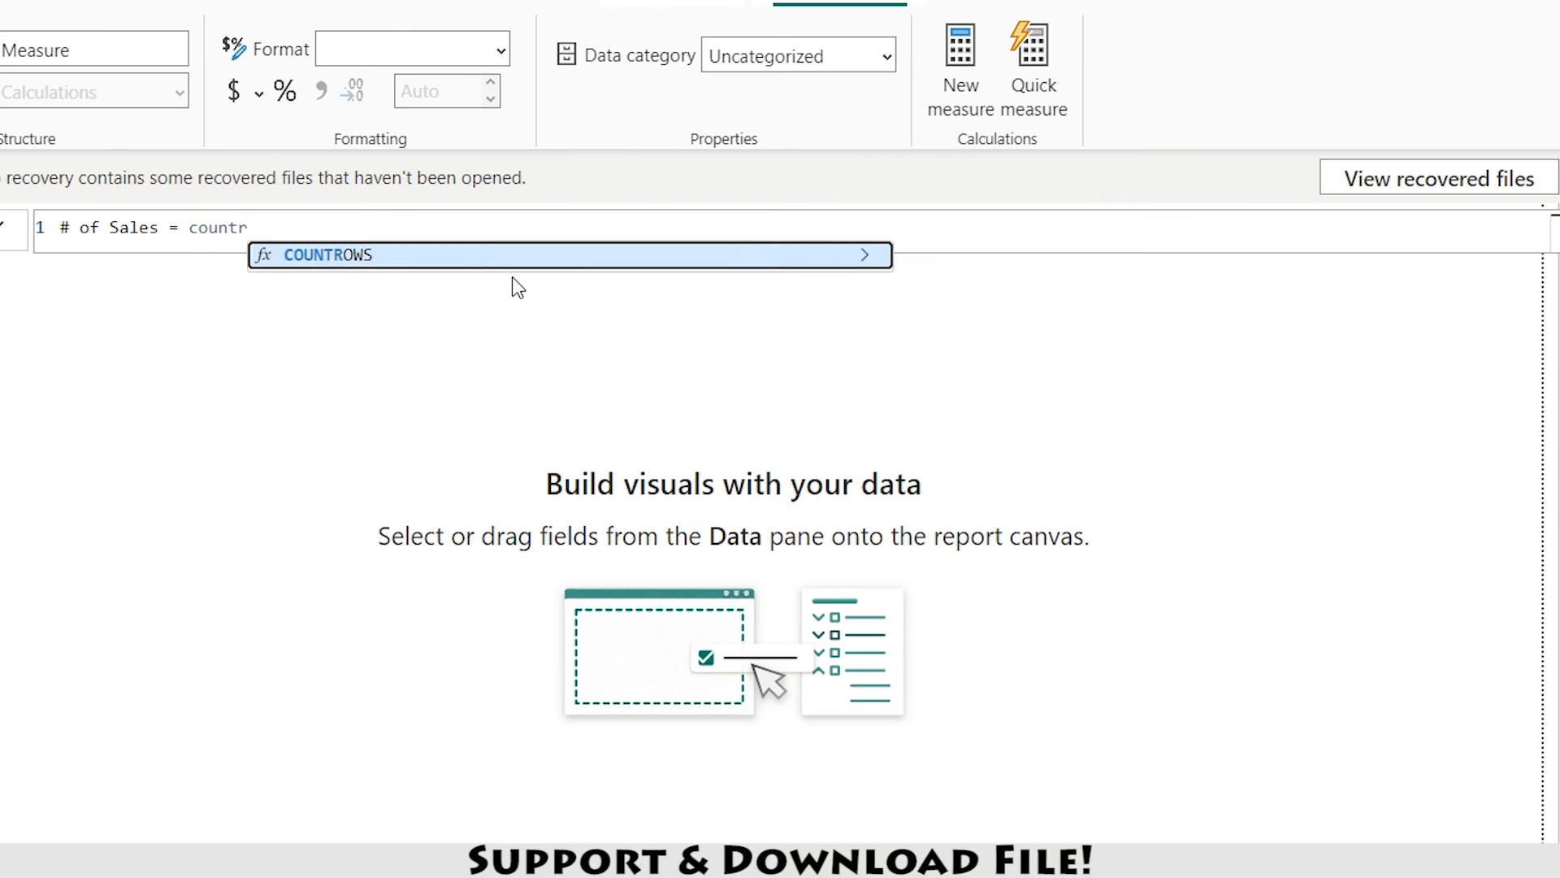
pyautogui.press('Tab')
pyautogui.write('fa')
pyautogui.press('Tab')
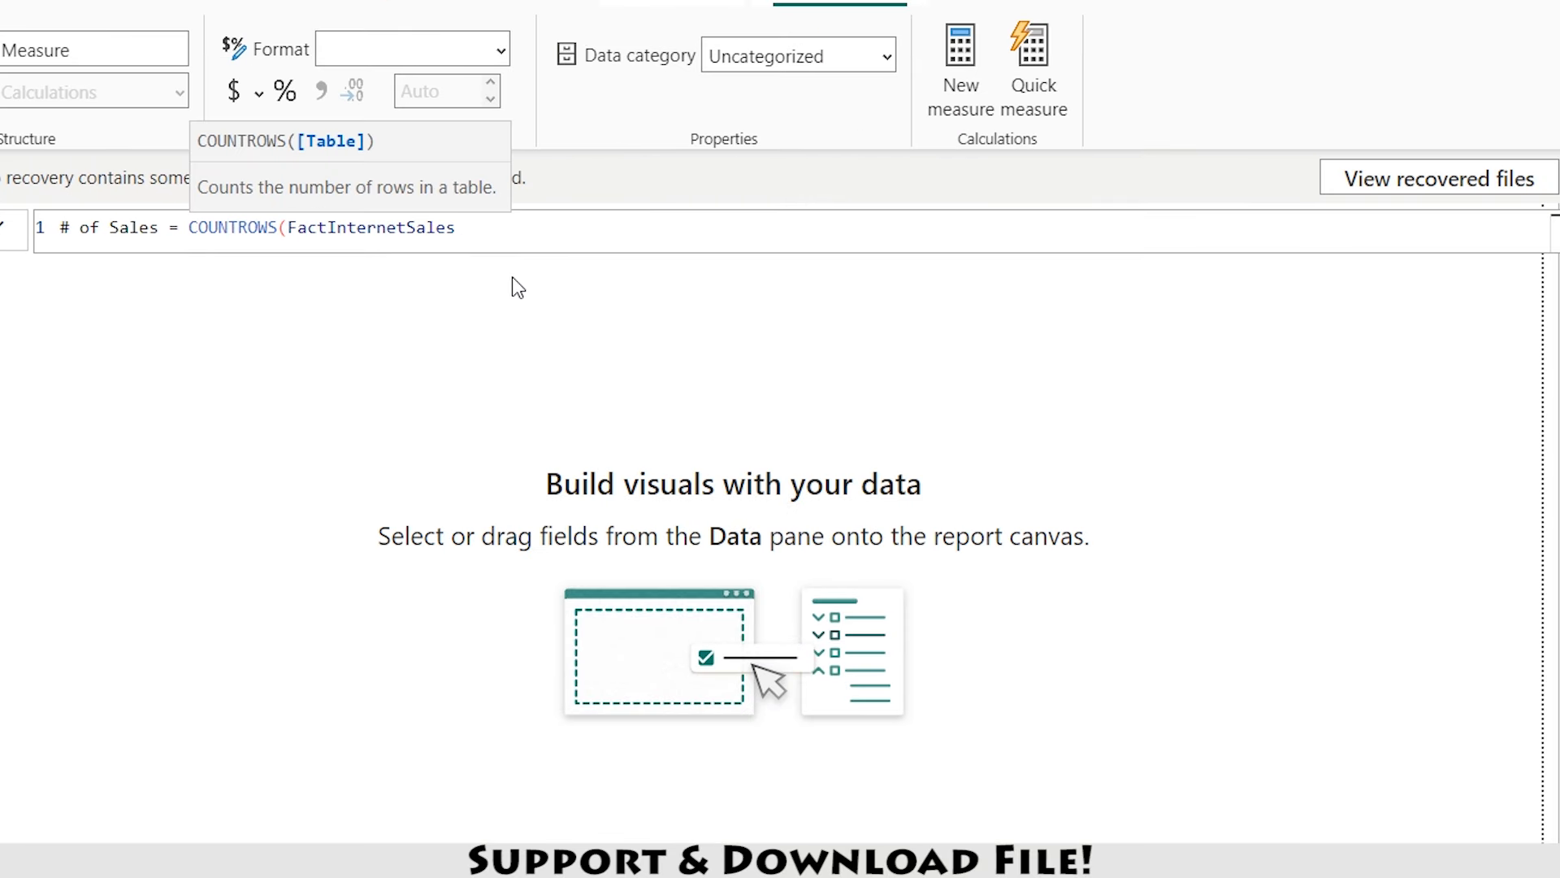
pyautogui.write(')')
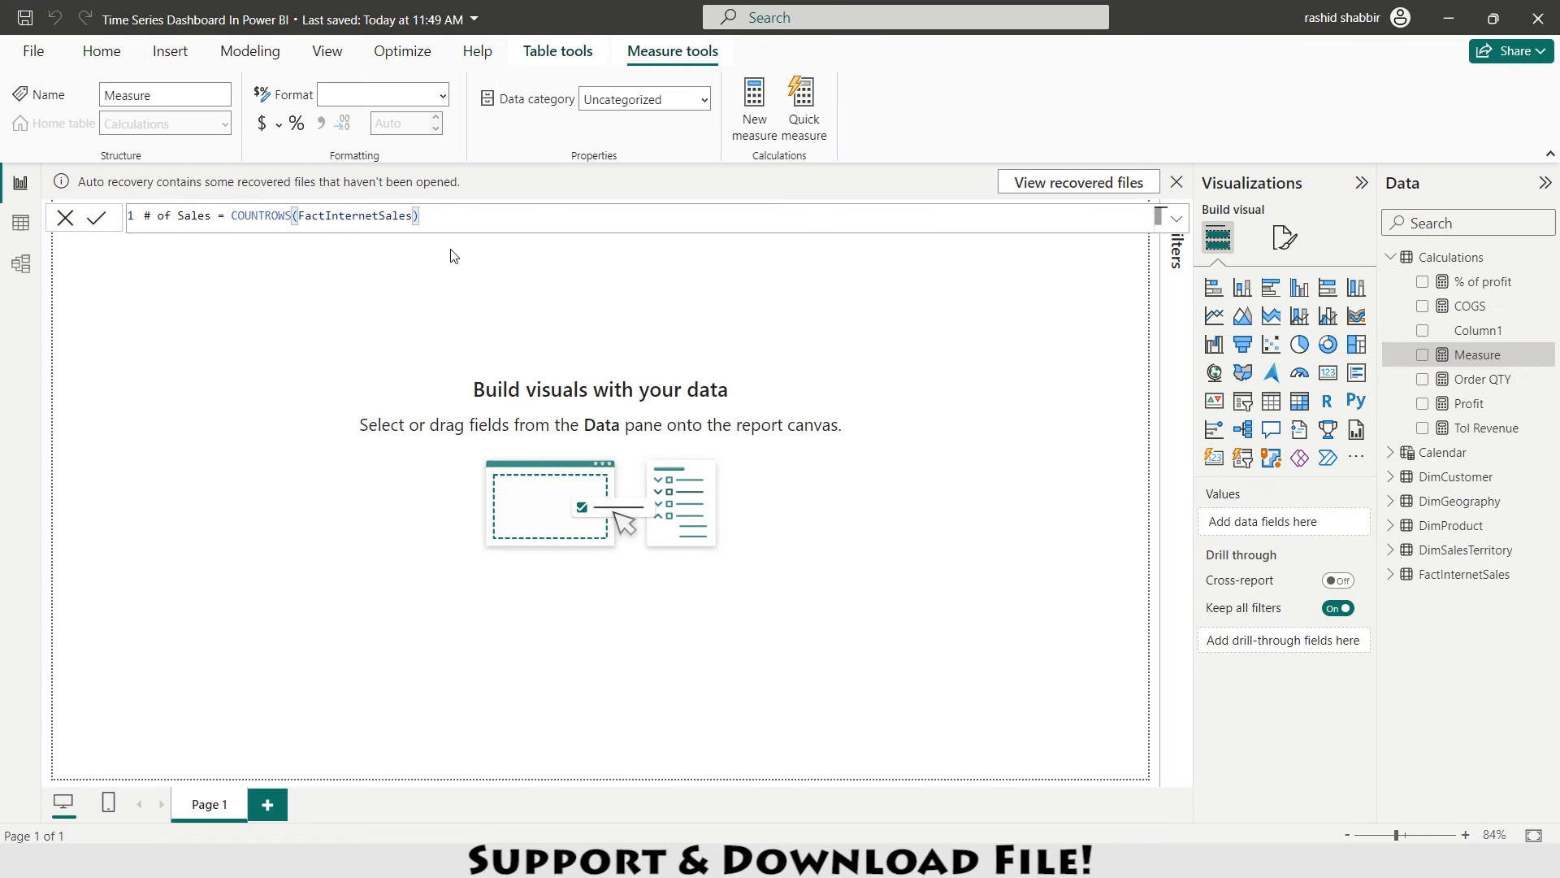
pyautogui.press('Return')
pyautogui.click(321, 123)
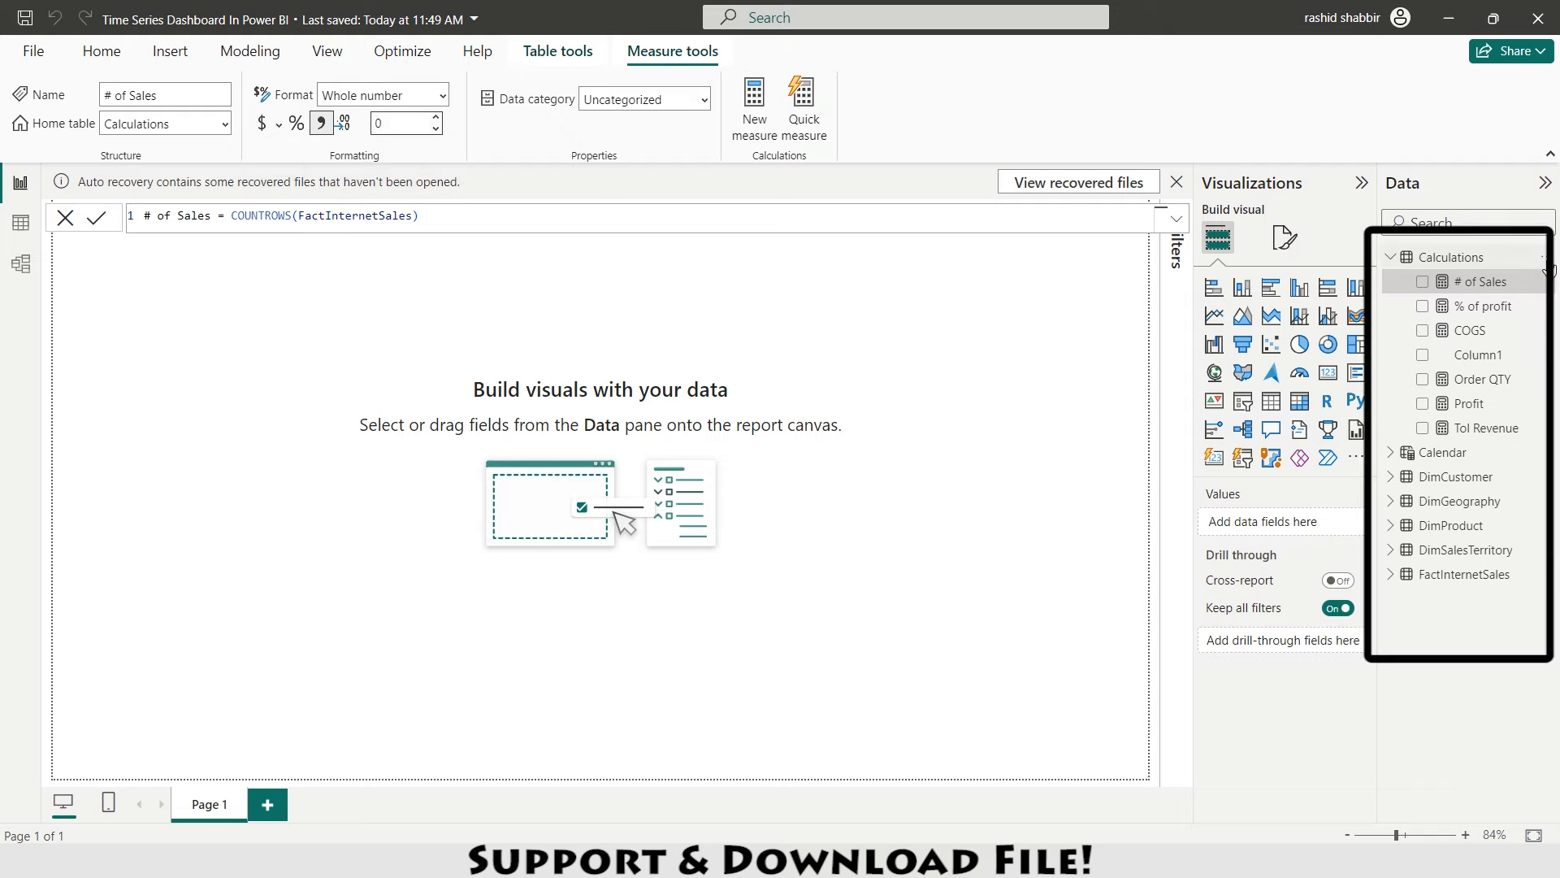
# - Add the measure QTR1 = CALCULATE([Profit], 'Calendar'[QTR] = 1) to the Calculations table, with the filter on its own line
pyautogui.click(1543, 257)
pyautogui.click(1405, 302)
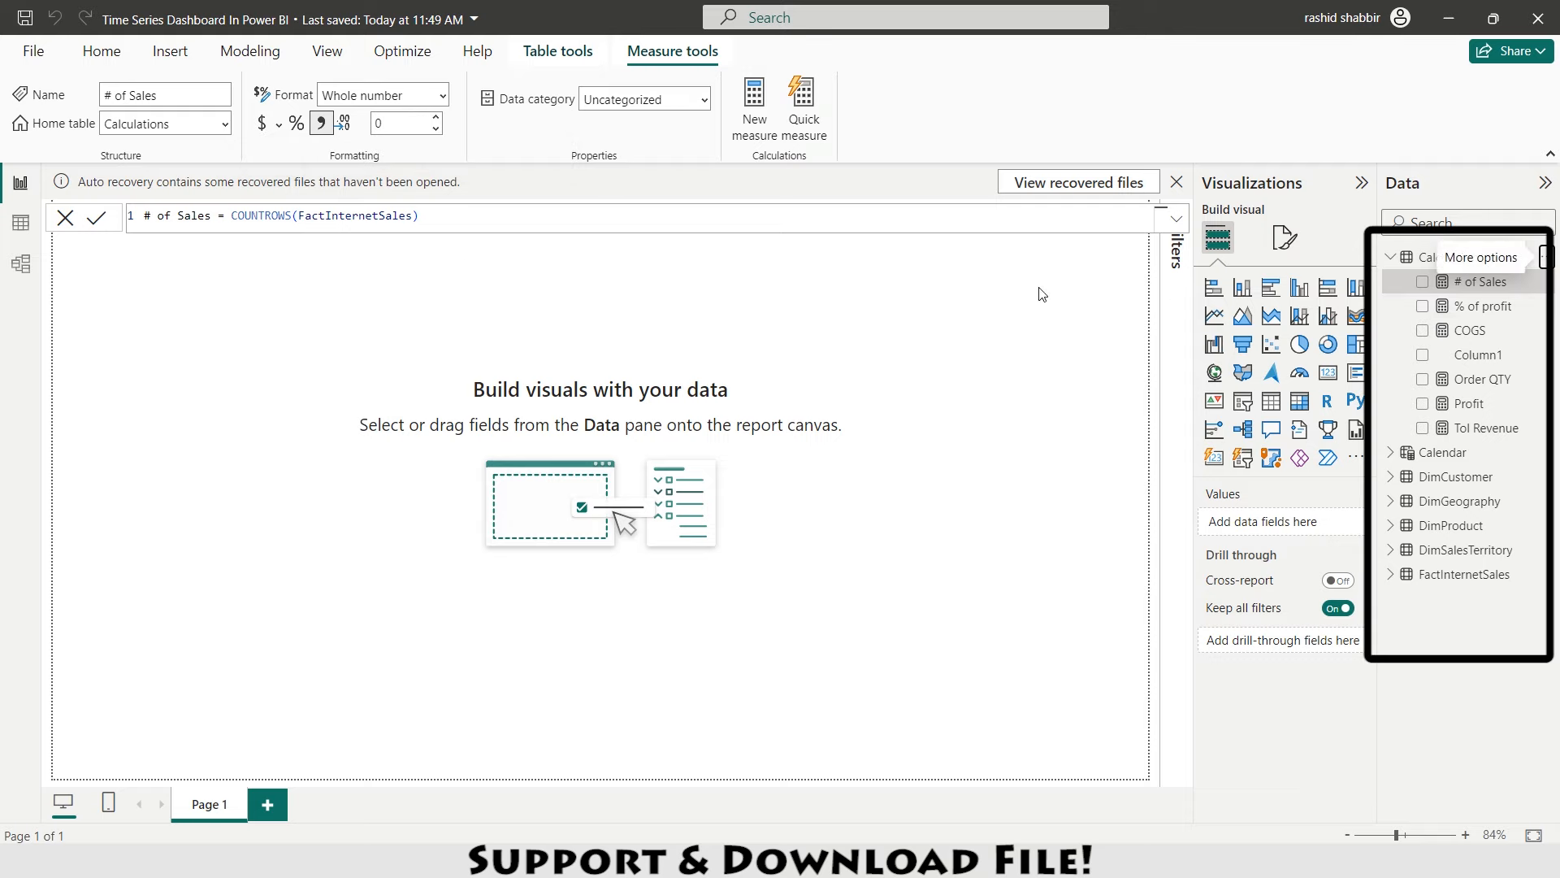
pyautogui.write('QTR')
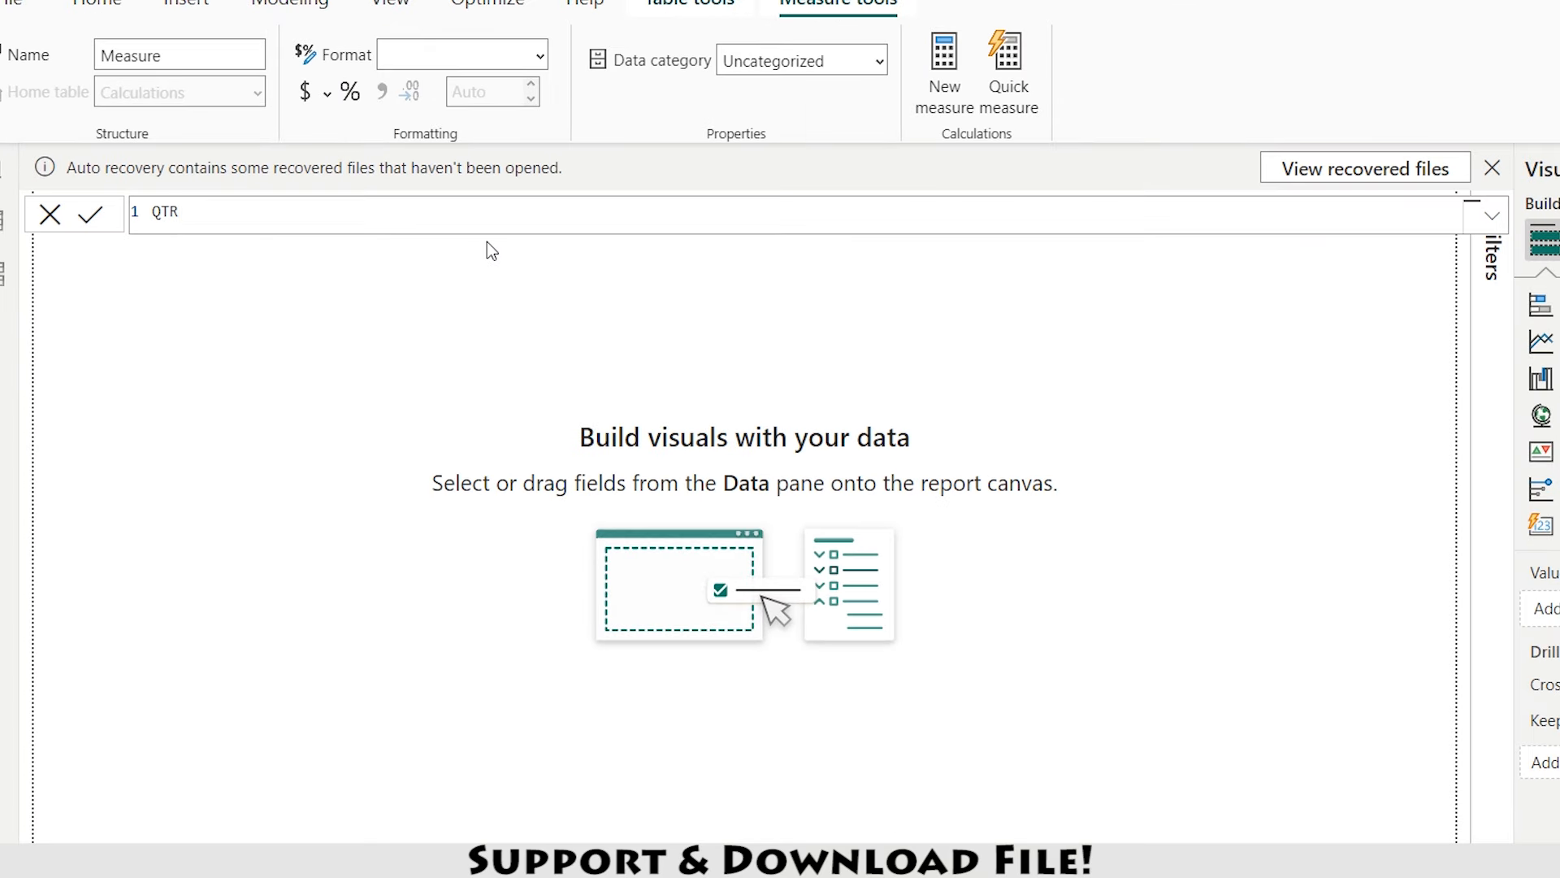
pyautogui.write('1 = CAL')
pyautogui.press('Tab')
pyautogui.write('(')
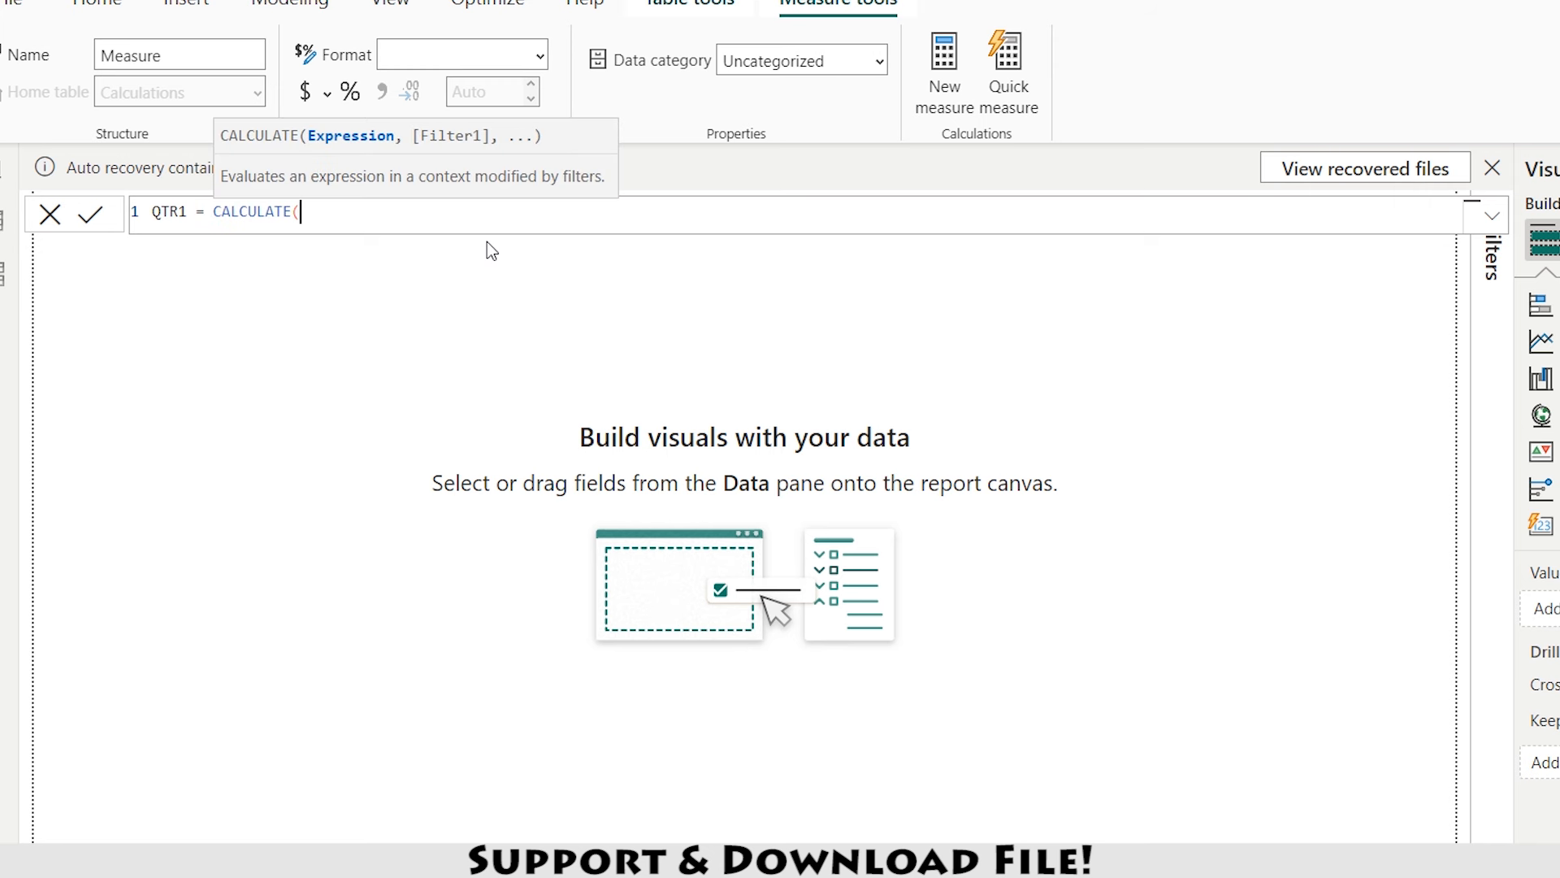
pyautogui.write('[PRO')
pyautogui.press('Tab')
pyautogui.write(',')
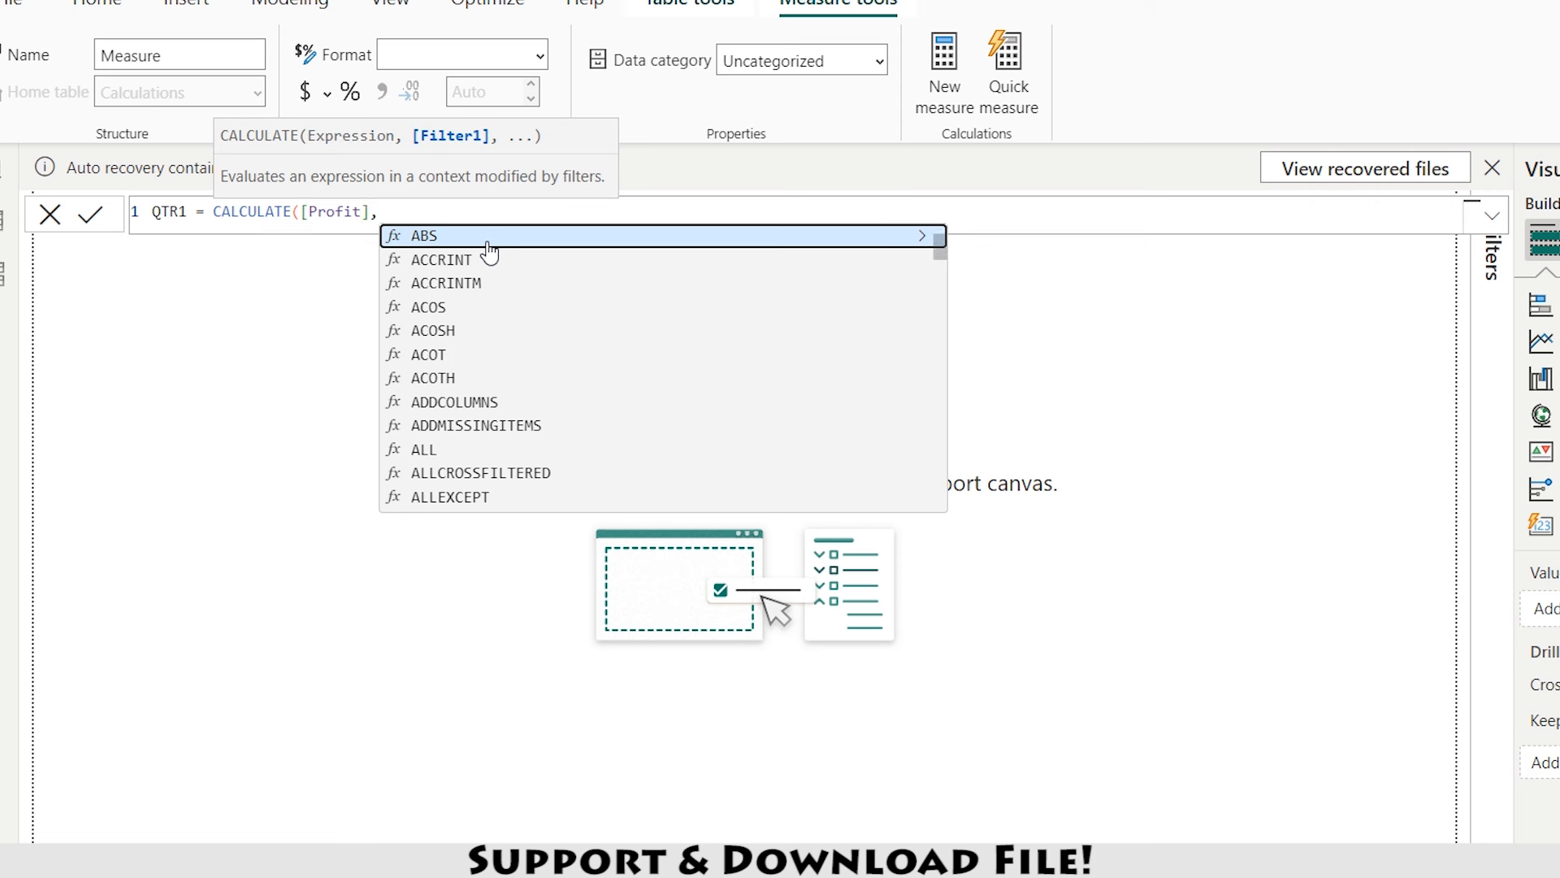
pyautogui.hotkey('shift', 'Return')
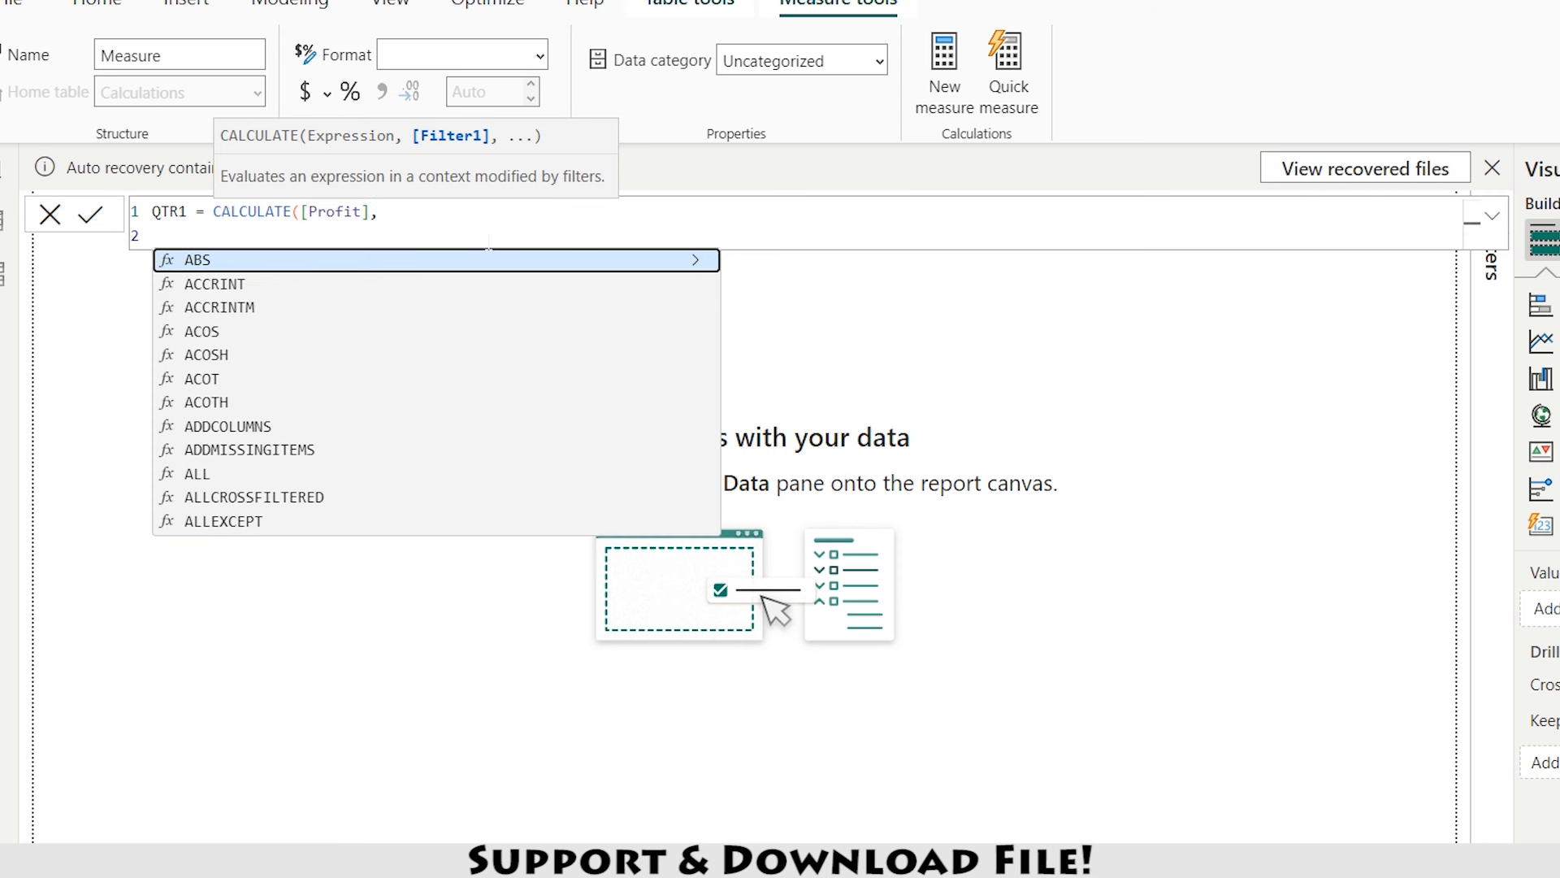
pyautogui.write('CALEN')
pyautogui.press('Down')
pyautogui.press('Down')
pyautogui.press('Down')
pyautogui.press('Down')
pyautogui.press('Down')
pyautogui.press('Down')
pyautogui.press('Tab')
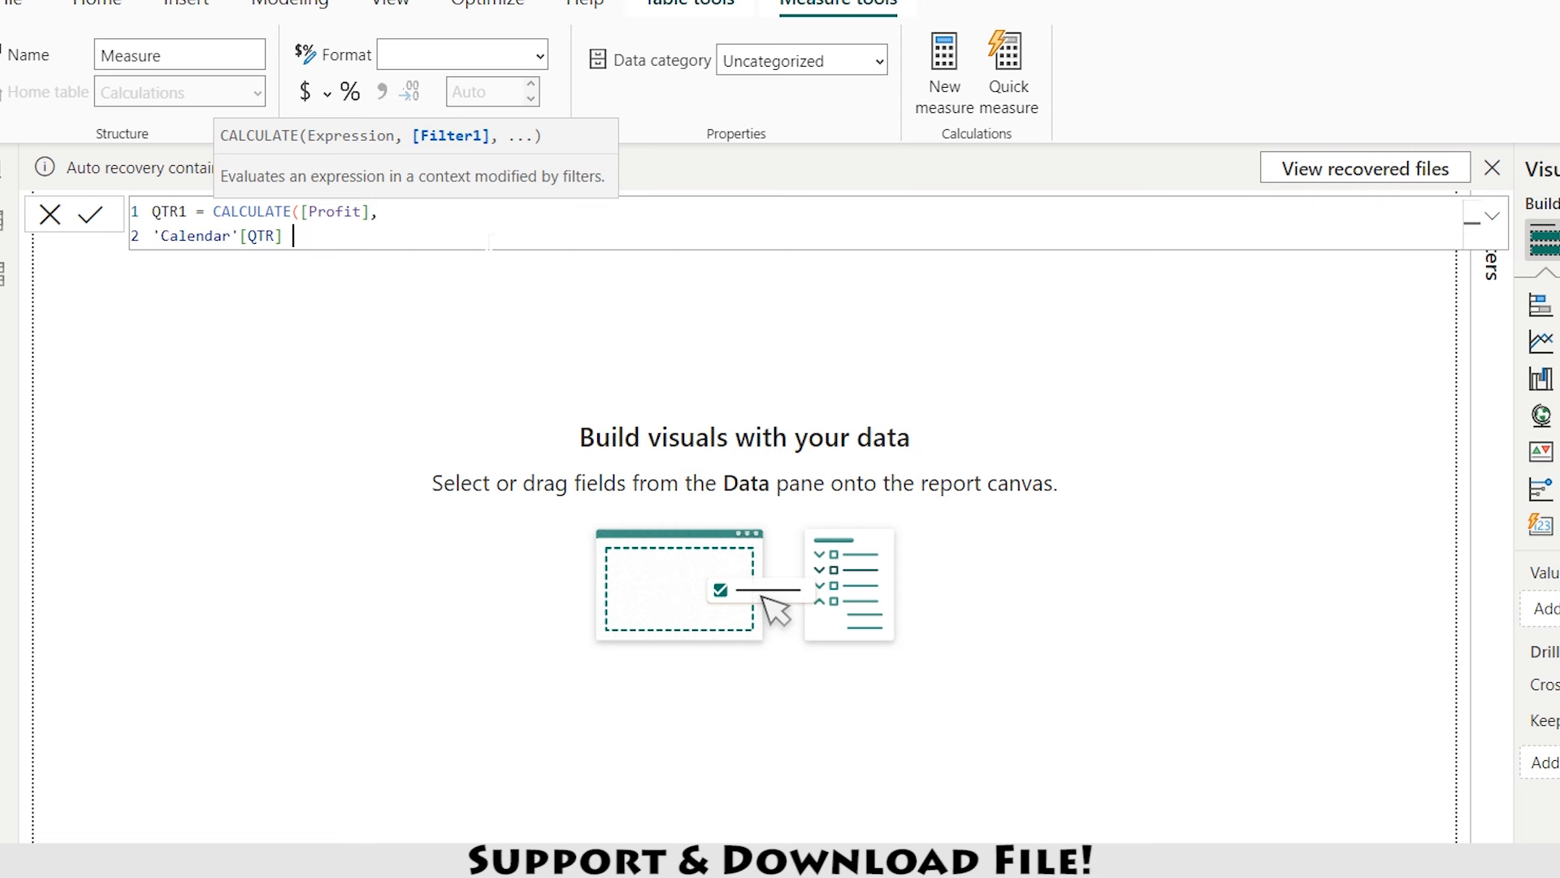
pyautogui.write('= 1)')
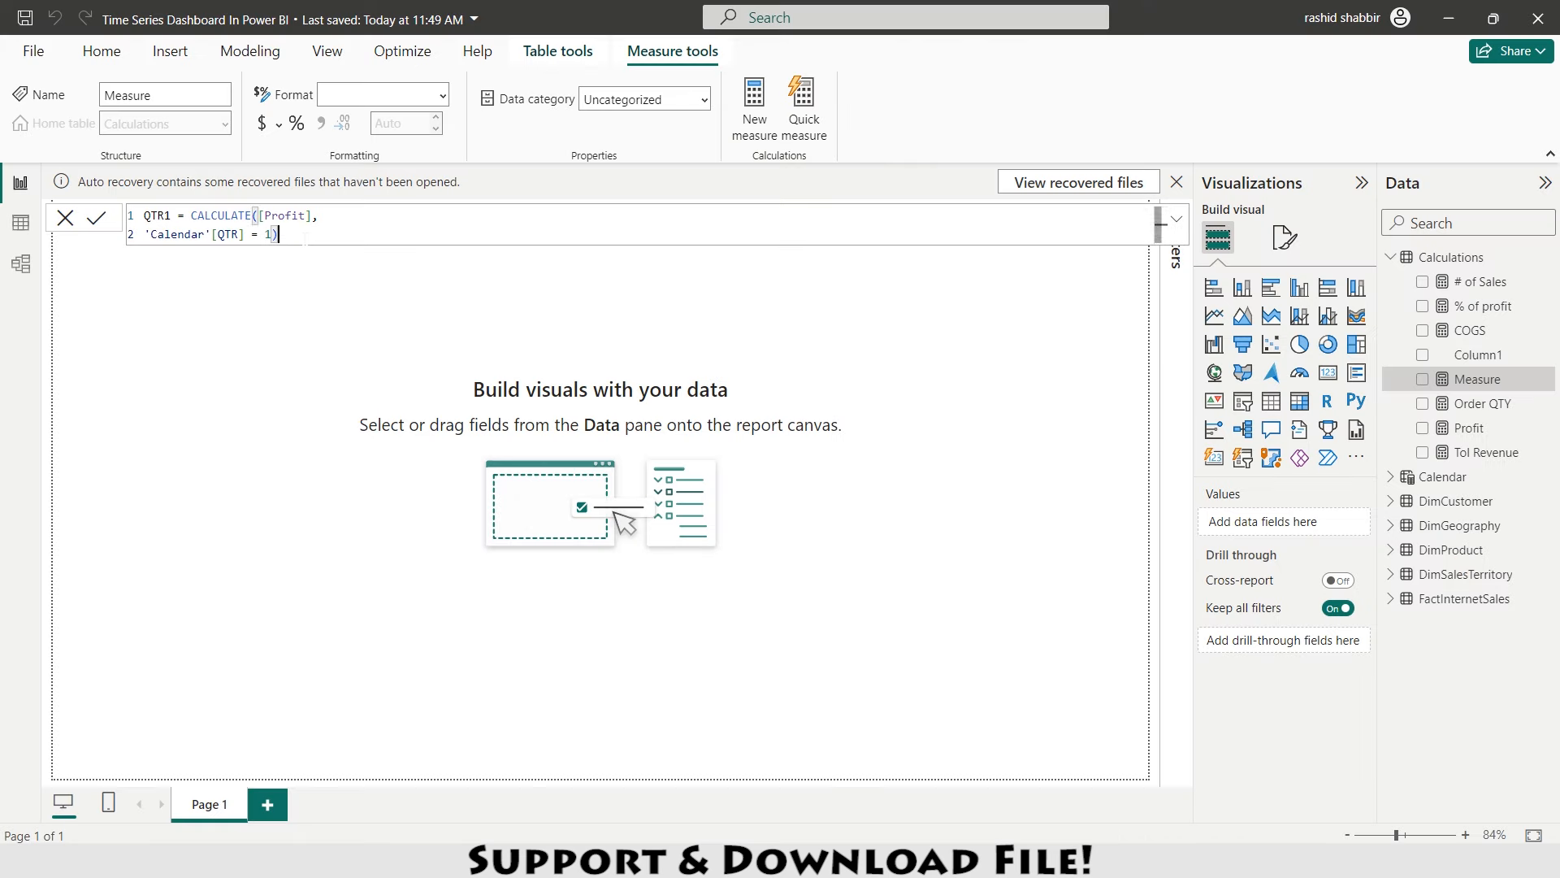
pyautogui.press('Return')
# - Add the measure QTR2 = CALCULATE([Profit], 'Calendar'[QTR] = 2) to the Calculations table, reusing the QTR1 formula
pyautogui.hotkey('ctrl', 'a')
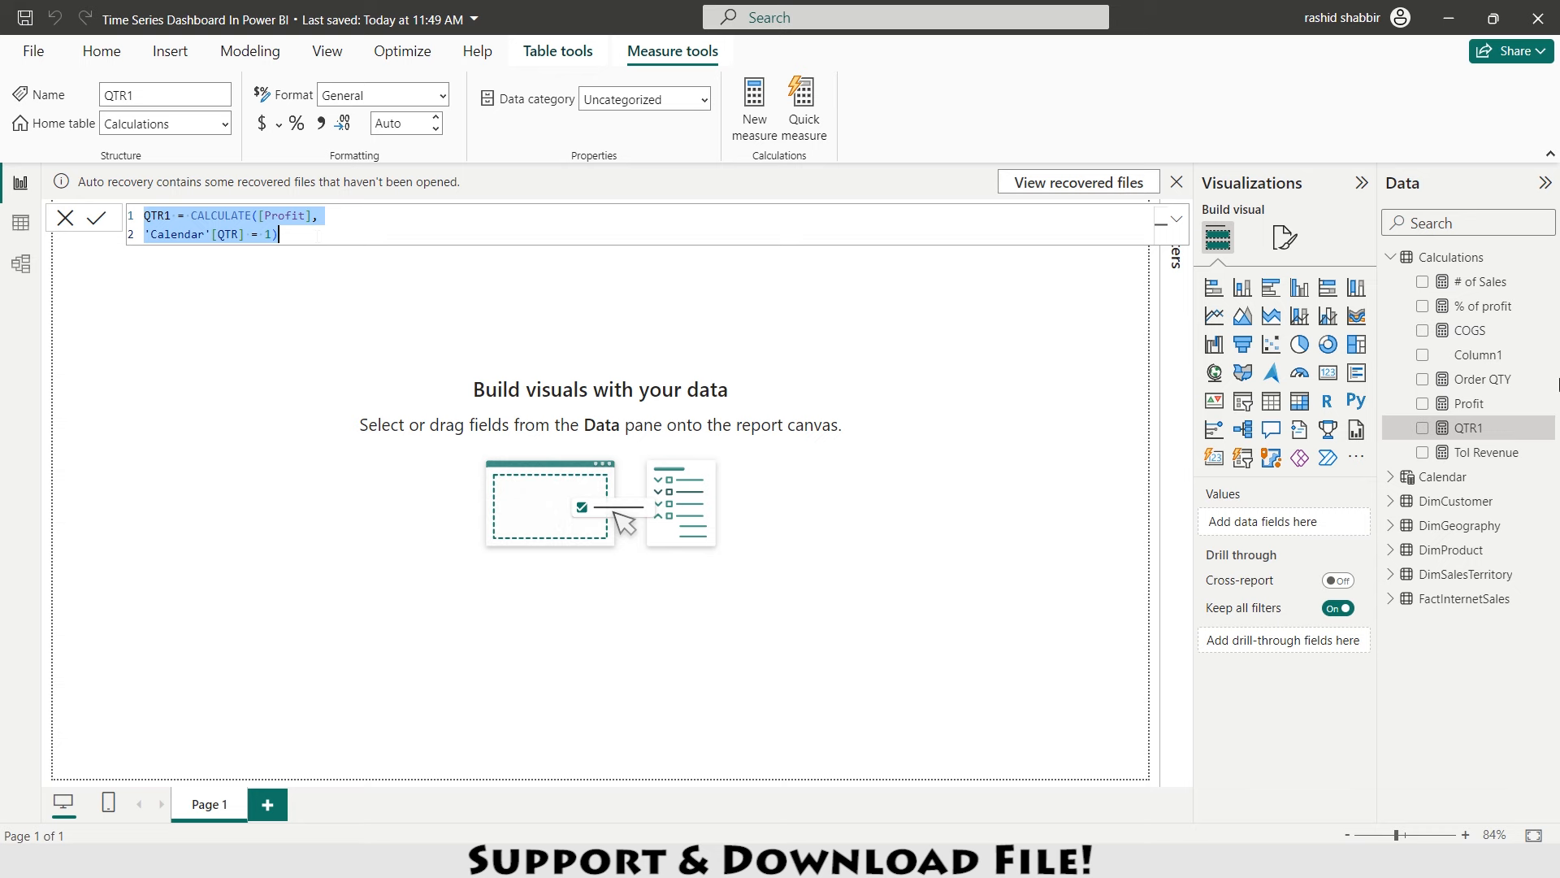
pyautogui.rightClick(1538, 259)
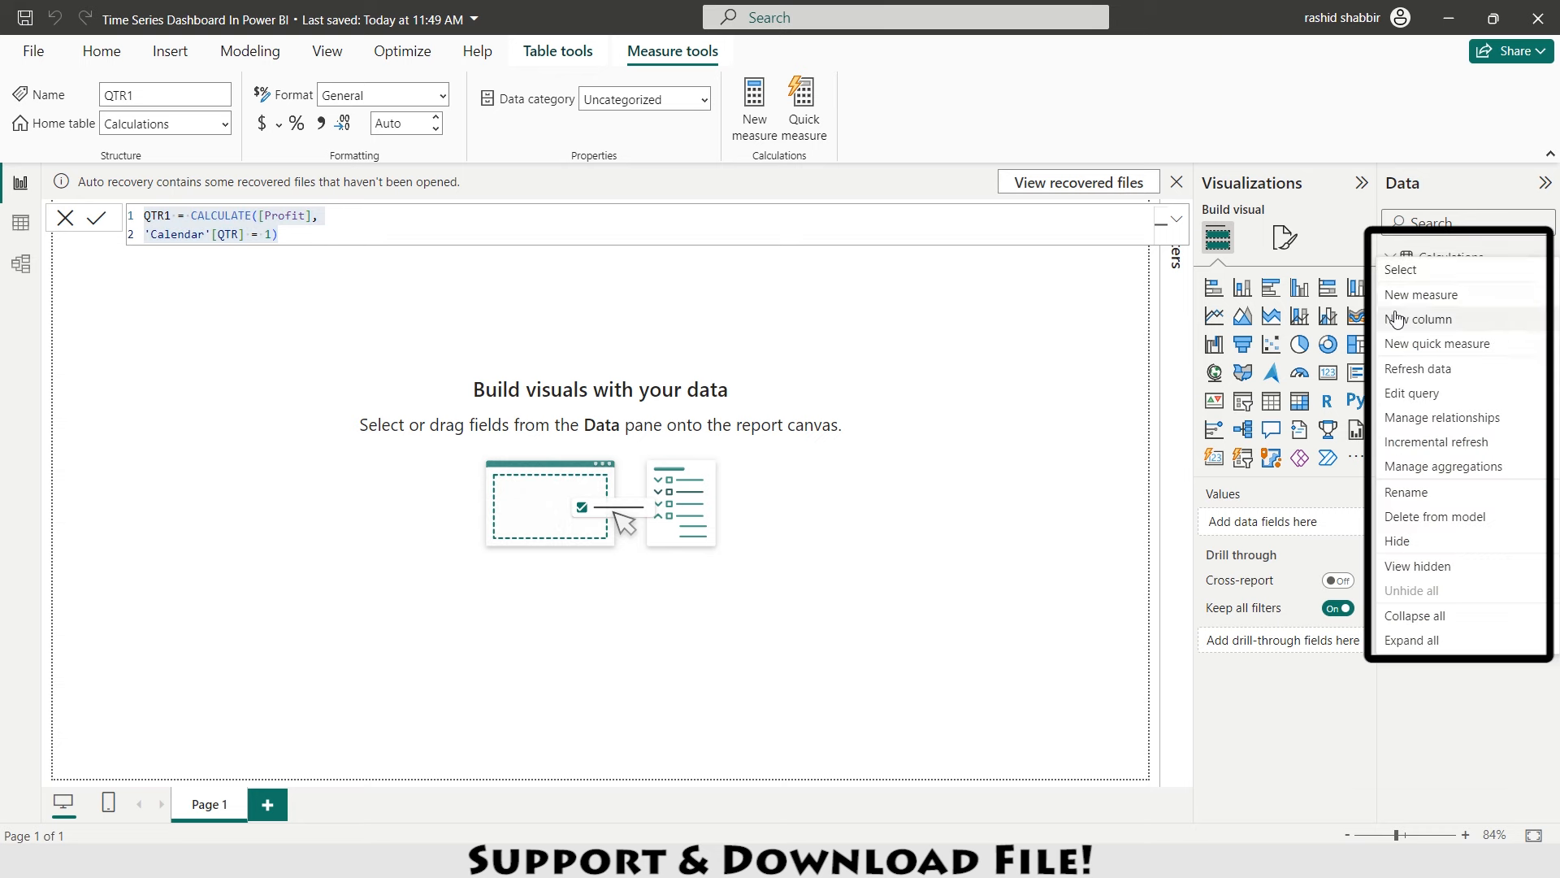
pyautogui.click(1420, 295)
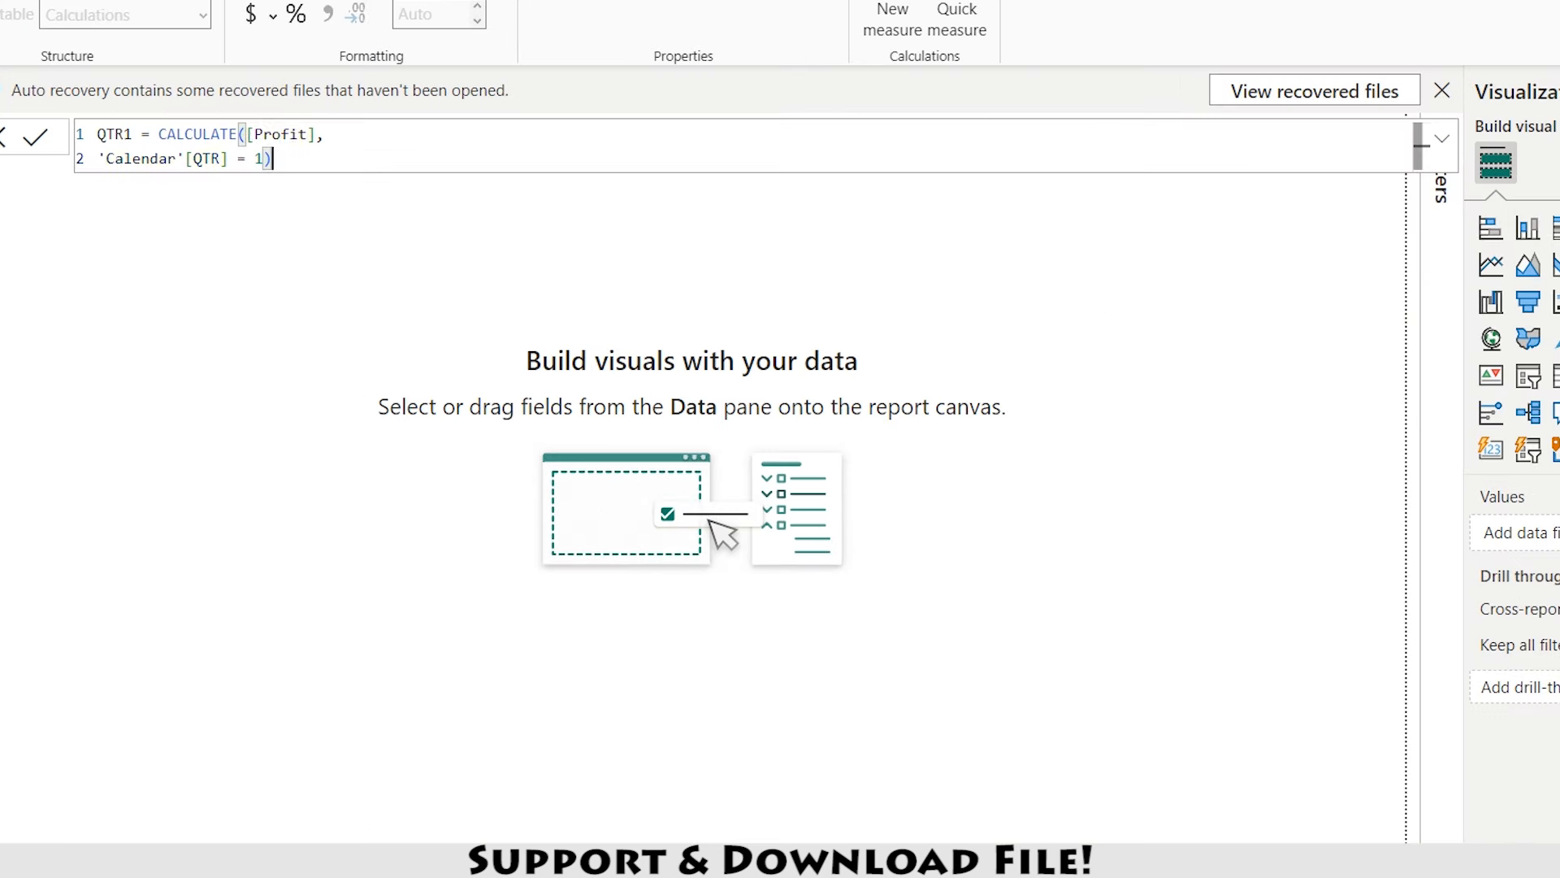
pyautogui.click(132, 134)
pyautogui.press('BackSpace')
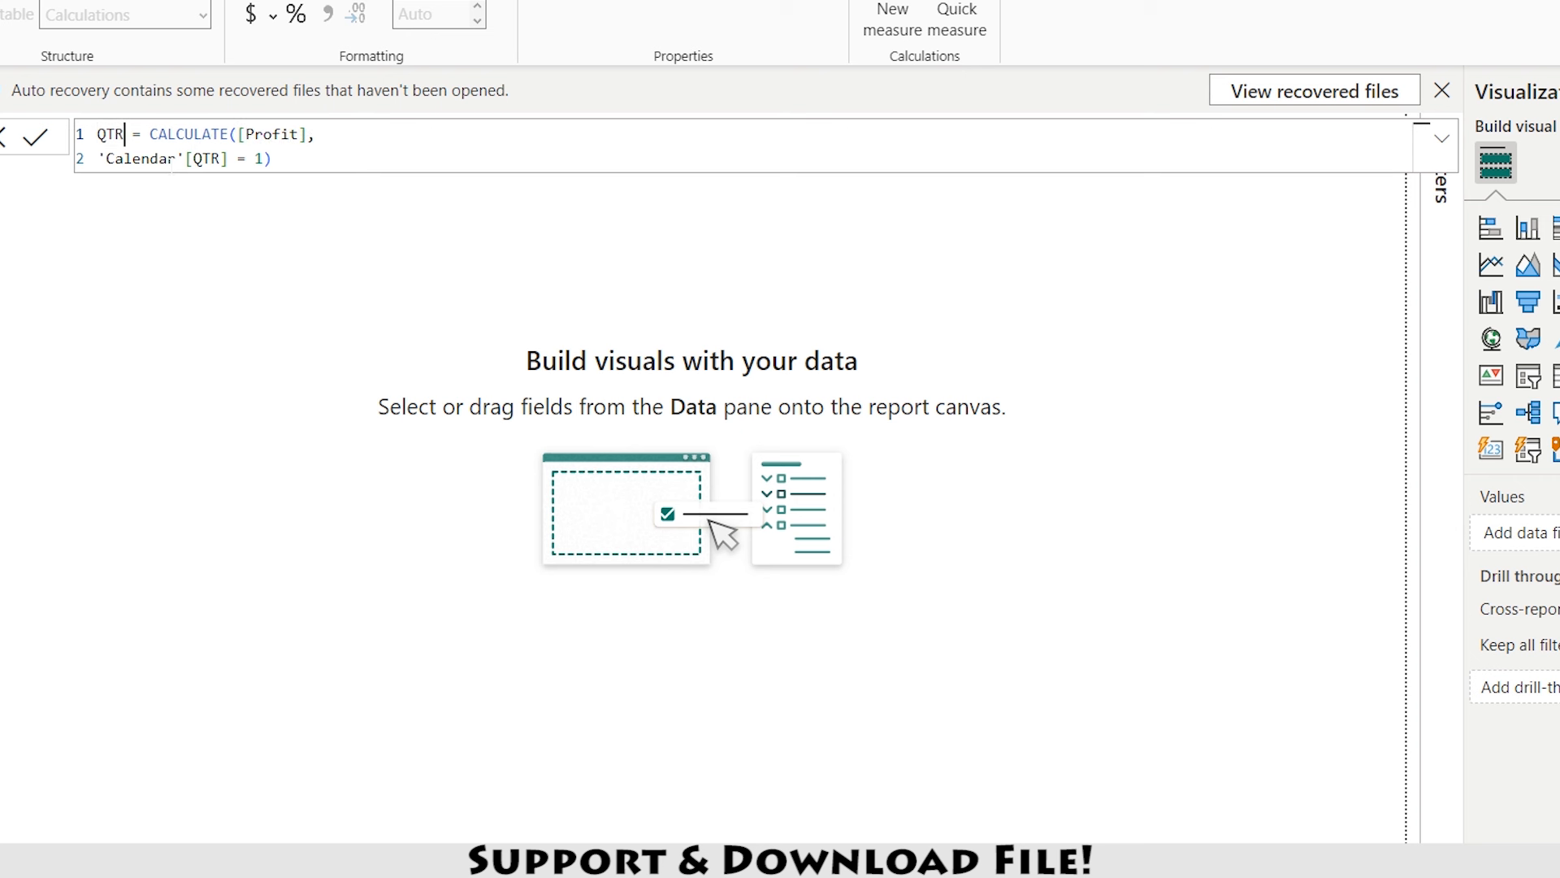
pyautogui.write('2')
pyautogui.hotkey('ctrl', 'End')
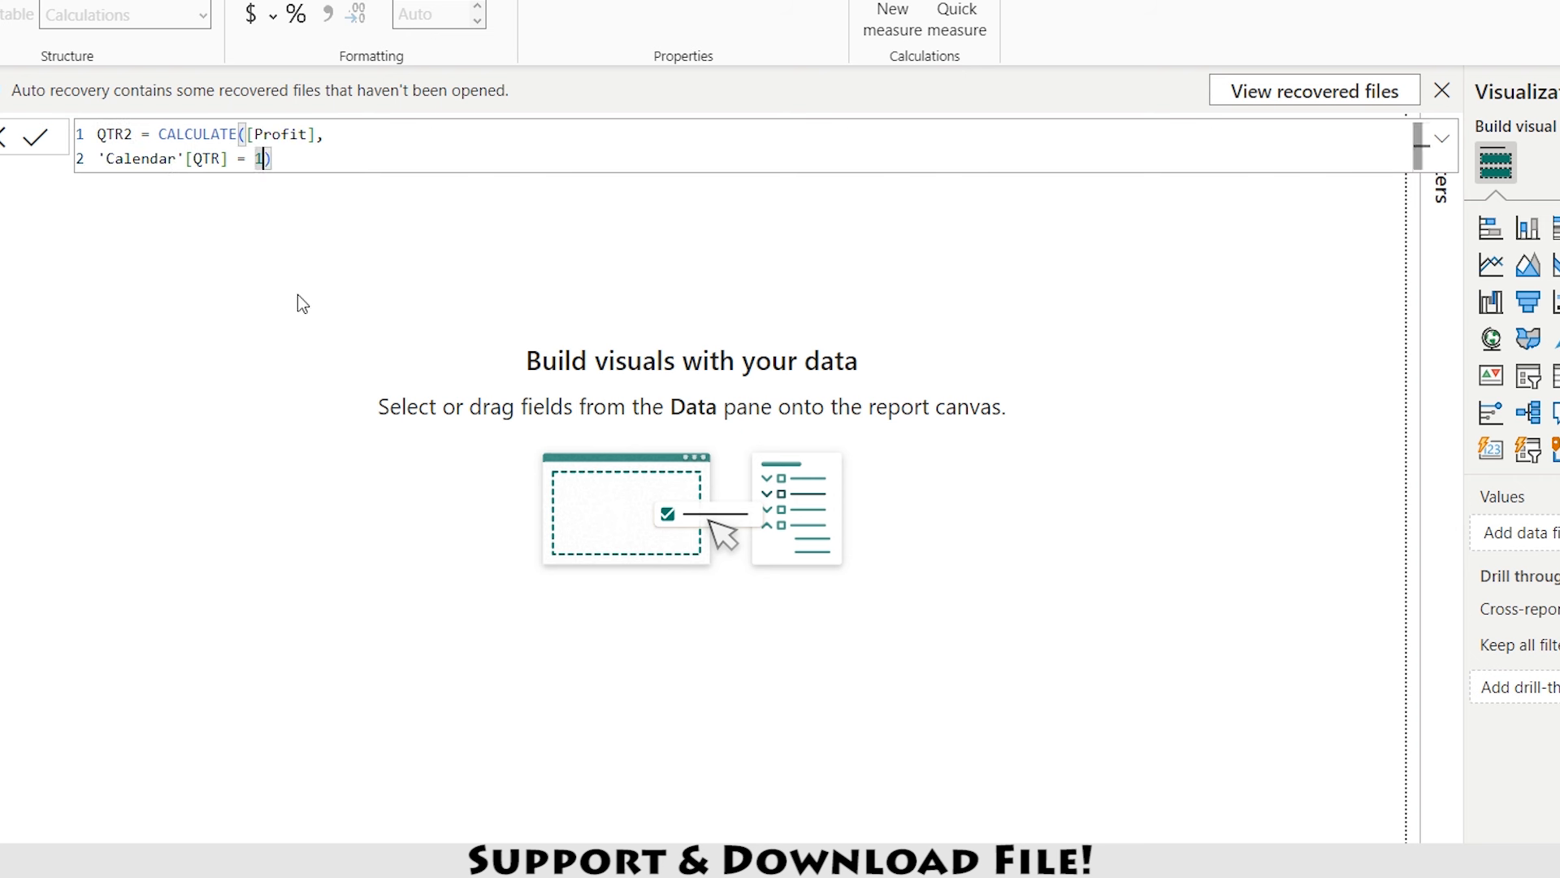
pyautogui.press('BackSpace')
pyautogui.press('BackSpace')
pyautogui.write('2)')
pyautogui.hotkey('ctrl', 'a')
pyautogui.press('Right')
pyautogui.press('Return')
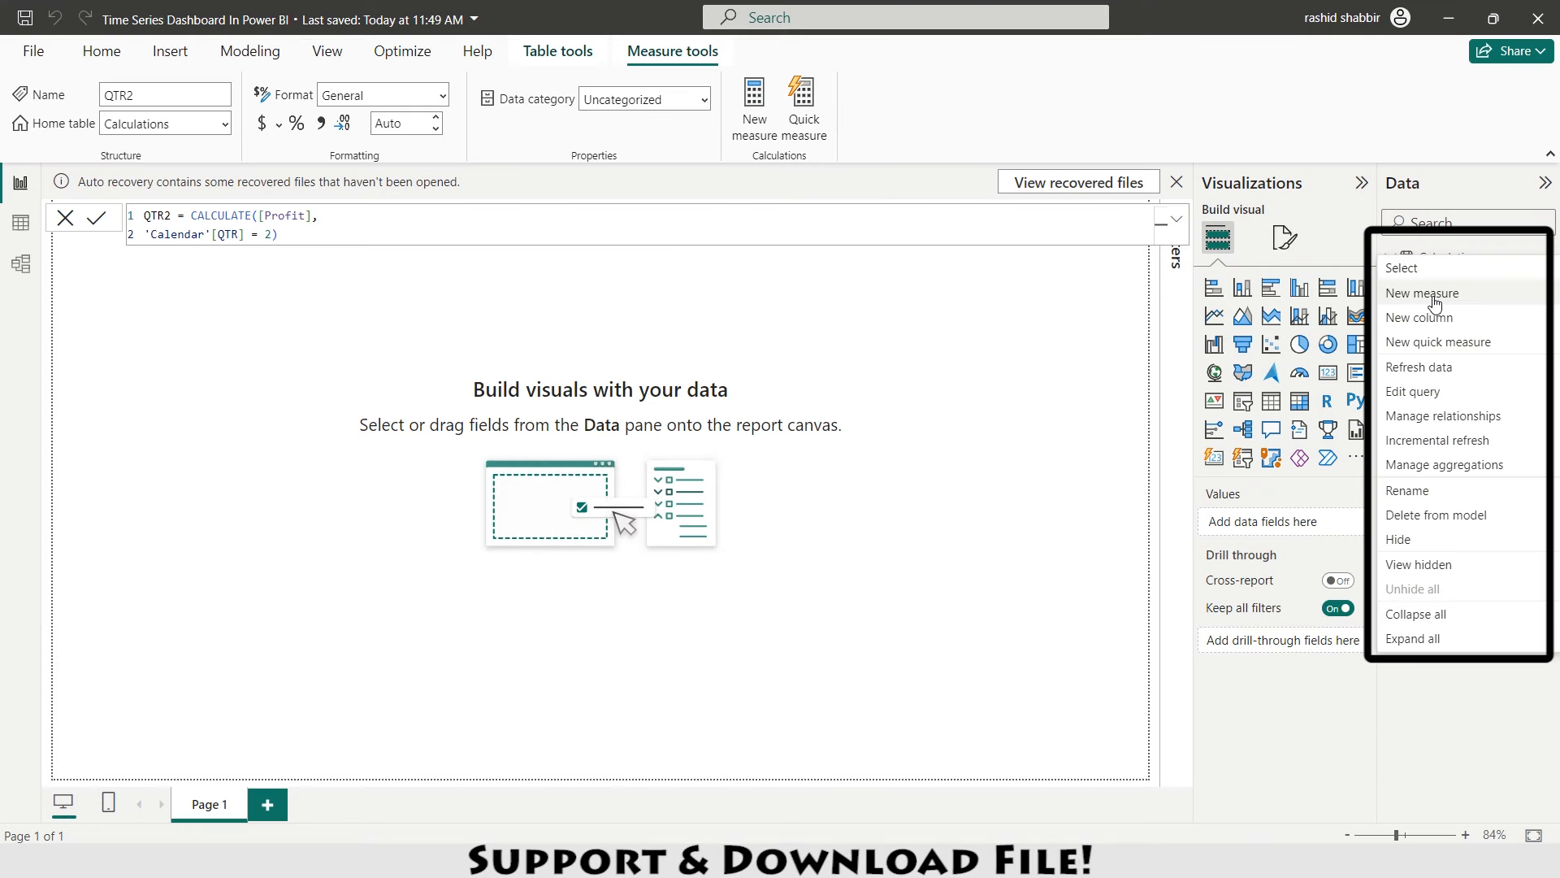
# - Add the measure QTR3 = CALCULATE([Profit], 'Calendar'[QTR] = 3) to the Calculations table
pyautogui.click(1427, 300)
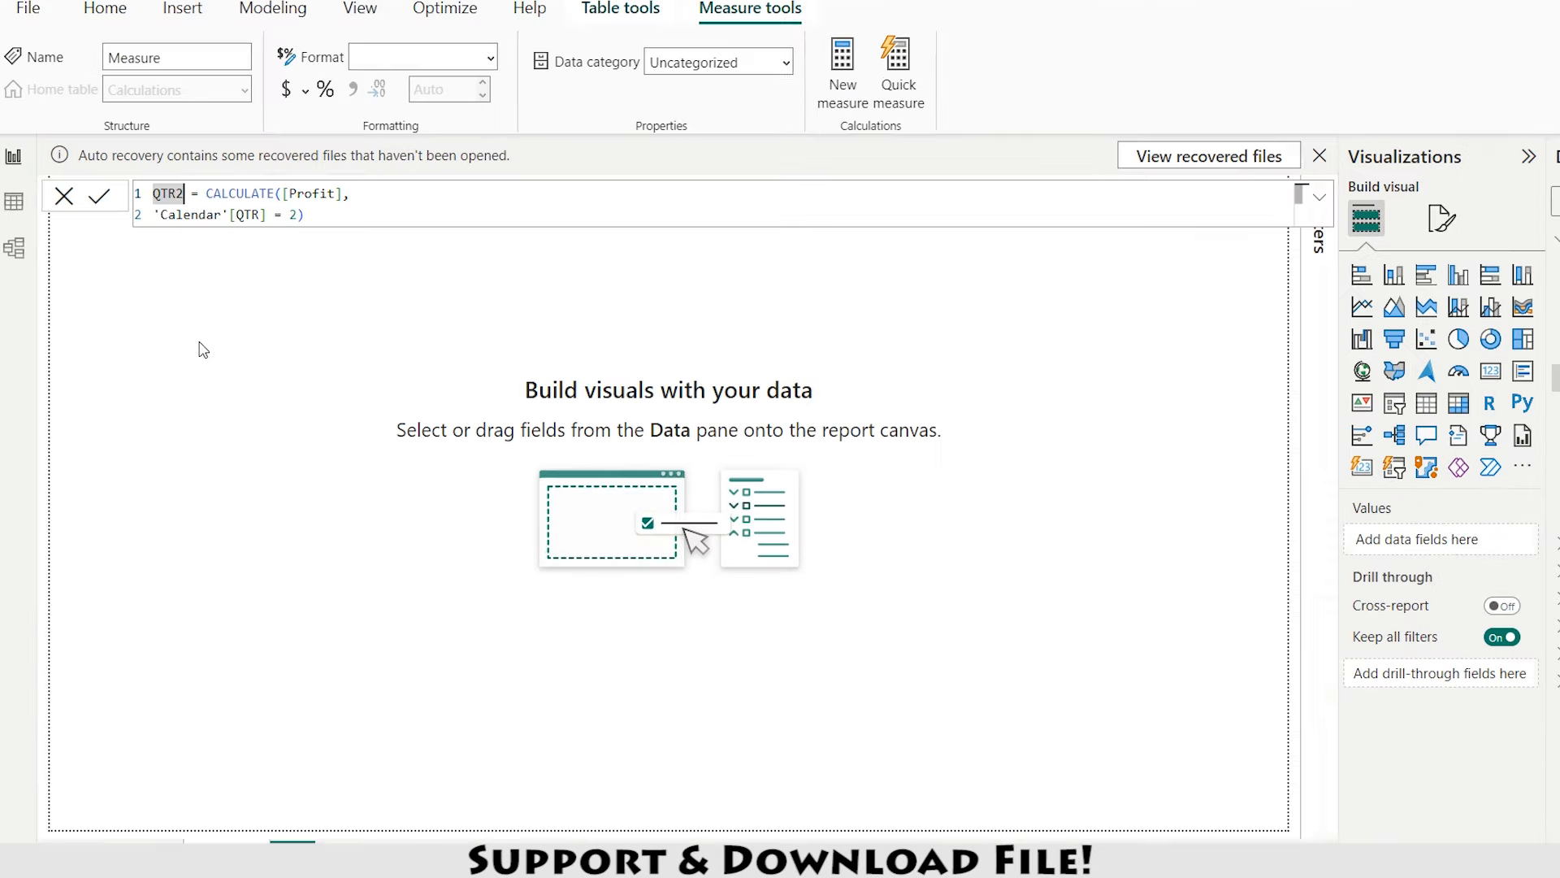
pyautogui.press('BackSpace')
pyautogui.write('3')
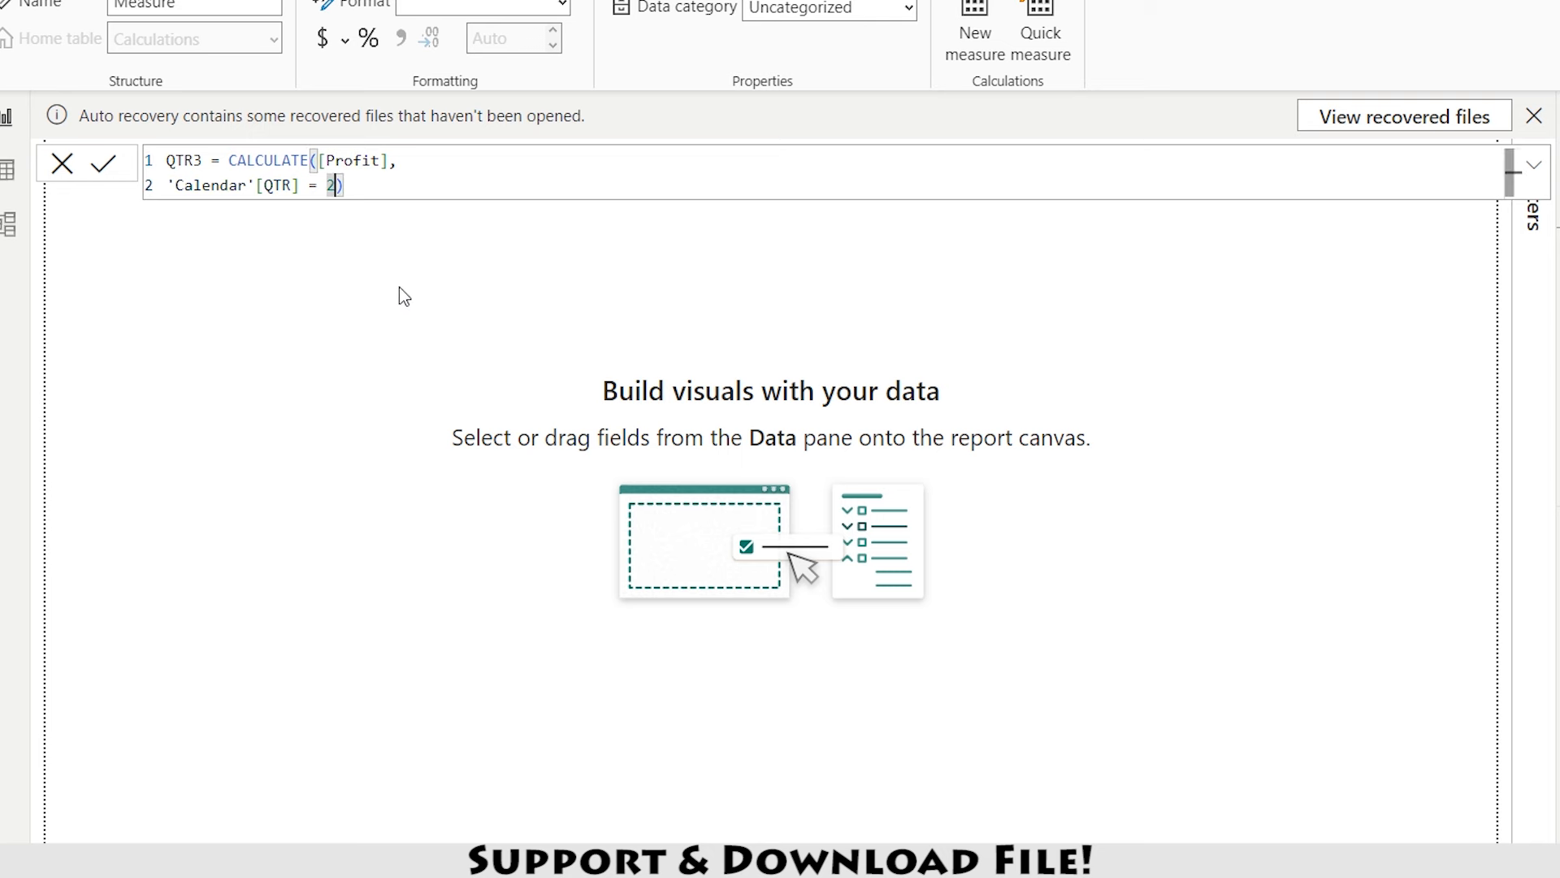
pyautogui.press('BackSpace')
pyautogui.write('3')
# - Copy the QTR3 formula into a new Calculations measure and change it to QTR4 = CALCULATE([Profit], 'Calendar'[QTR] = 4)
pyautogui.hotkey('ctrl', 'a')
pyautogui.hotkey('ctrl', 'c')
pyautogui.click(1546, 257)
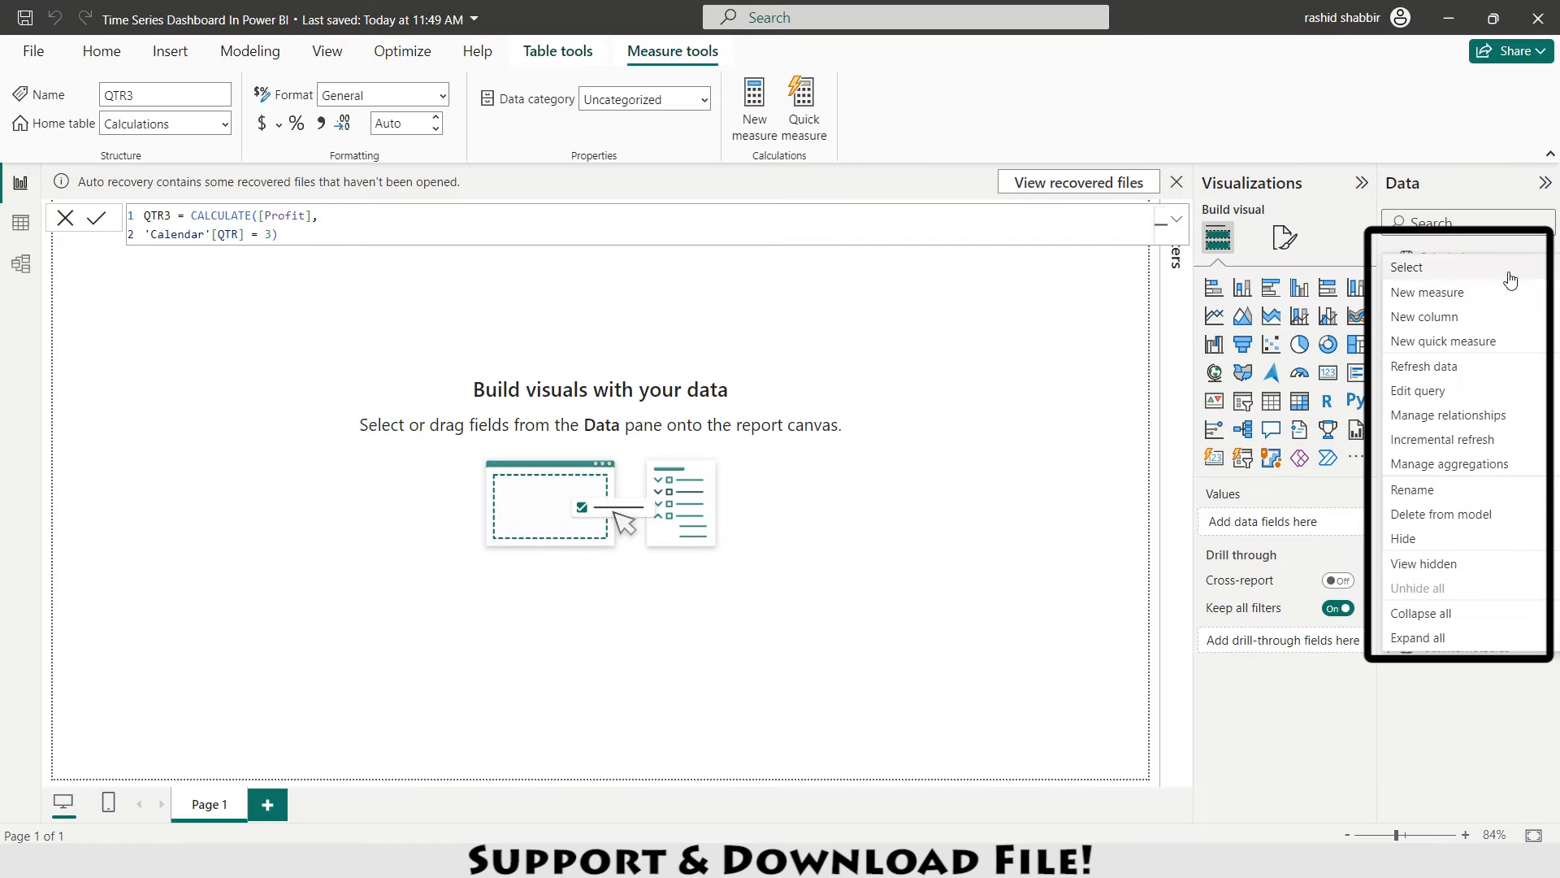
pyautogui.click(1441, 296)
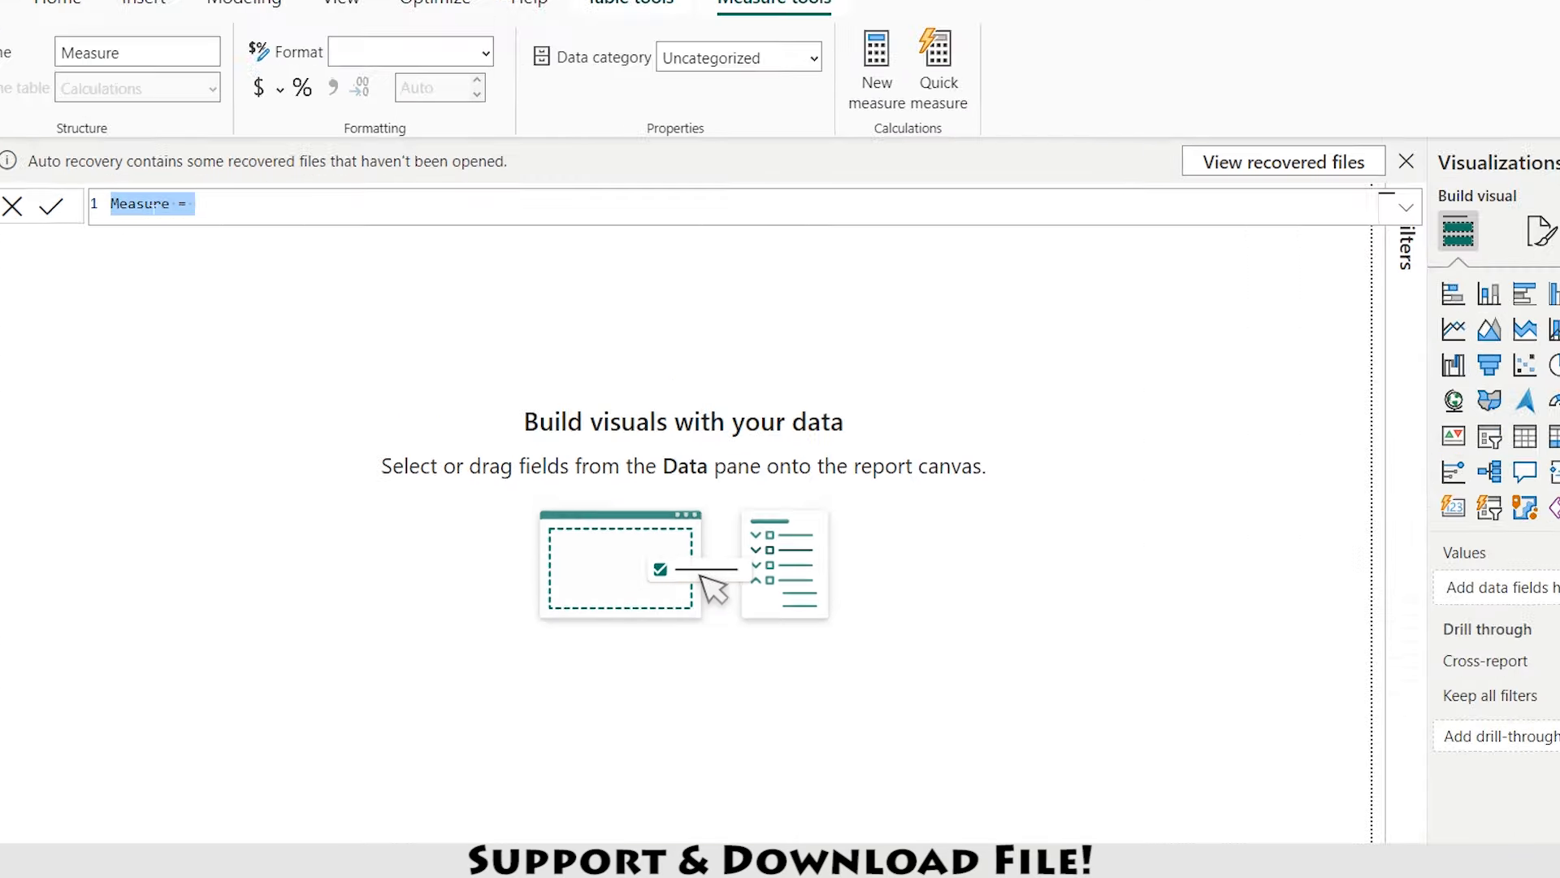
pyautogui.hotkey('ctrl', 'v')
pyautogui.hotkey('ctrl', 'Home')
pyautogui.hotkey('ctrl', 'shift', 'Right')
pyautogui.write('QTR4')
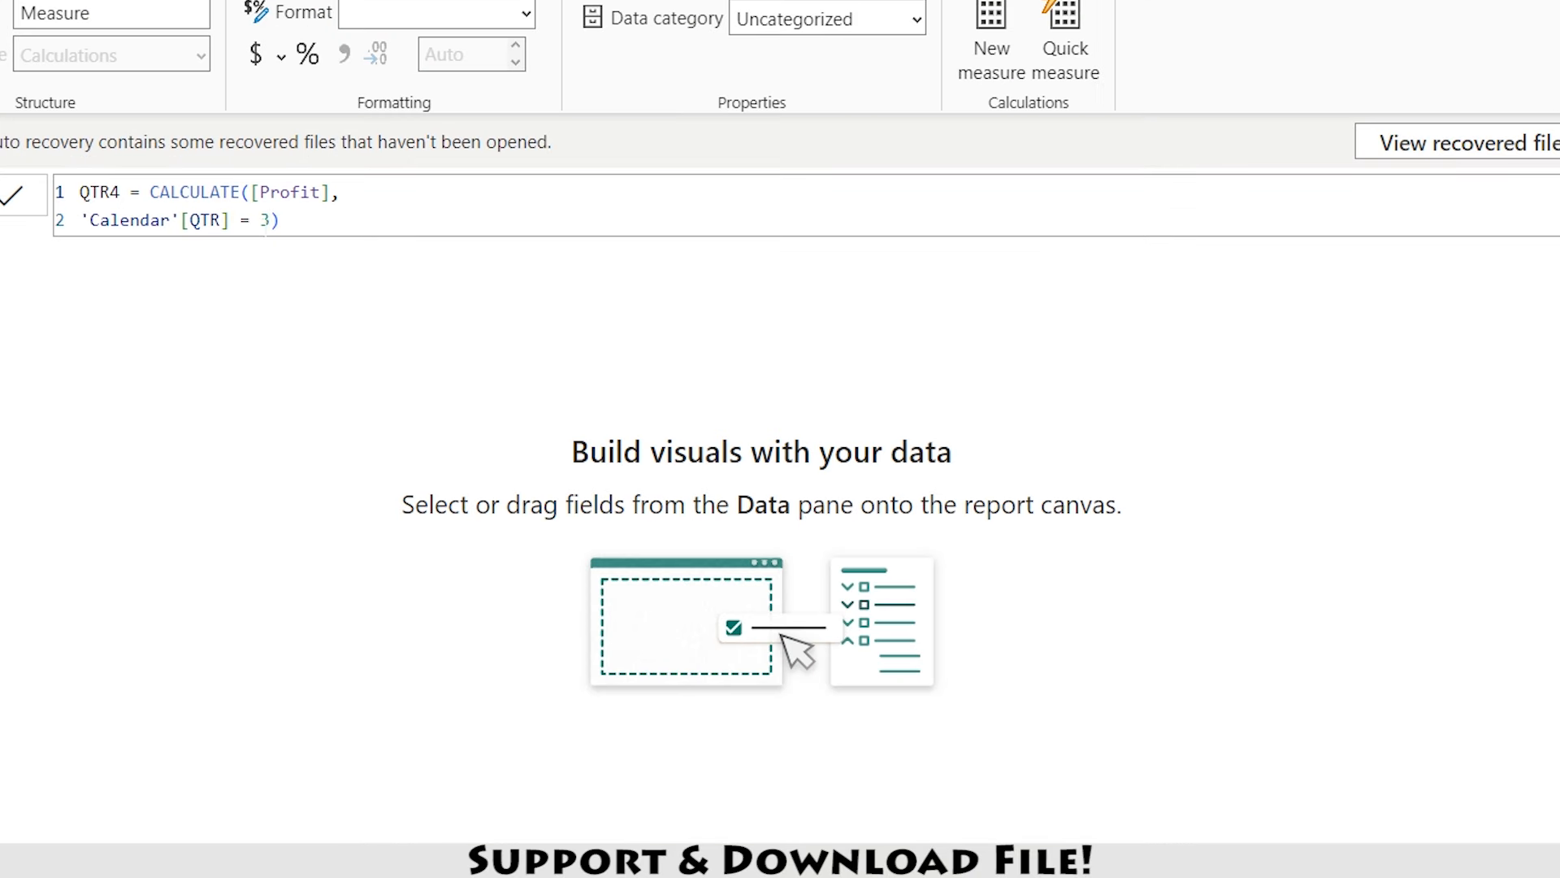
pyautogui.click(264, 221)
pyautogui.press('Delete')
pyautogui.write('4')
pyautogui.press('Right')
# - Add the measure QTR1 % = [QTR1] / [Profit] to the Calculations table
pyautogui.click(1546, 258)
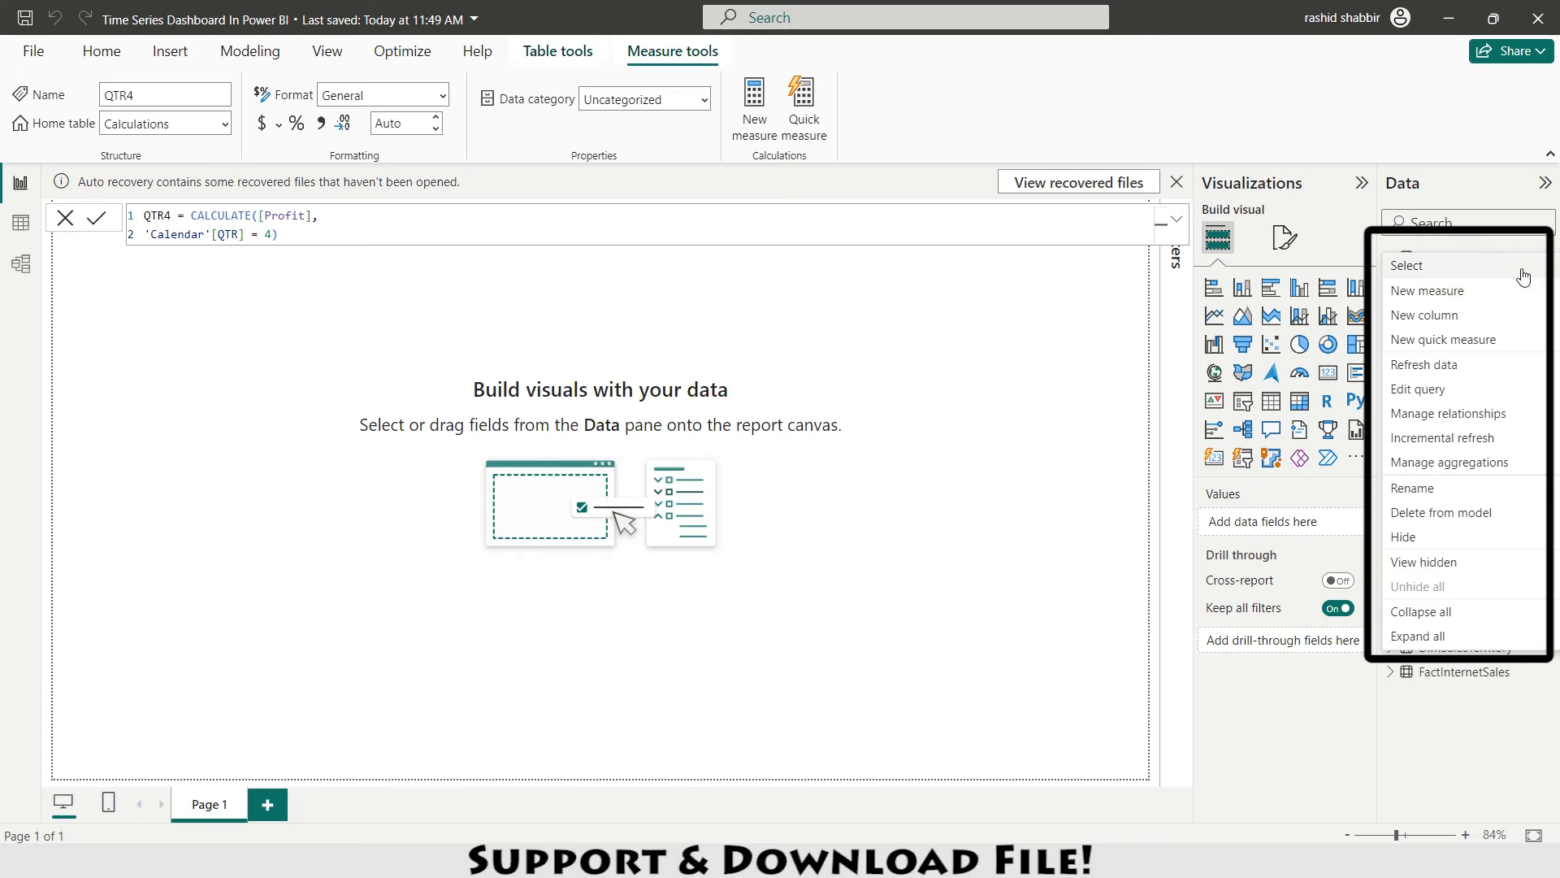
pyautogui.click(1451, 296)
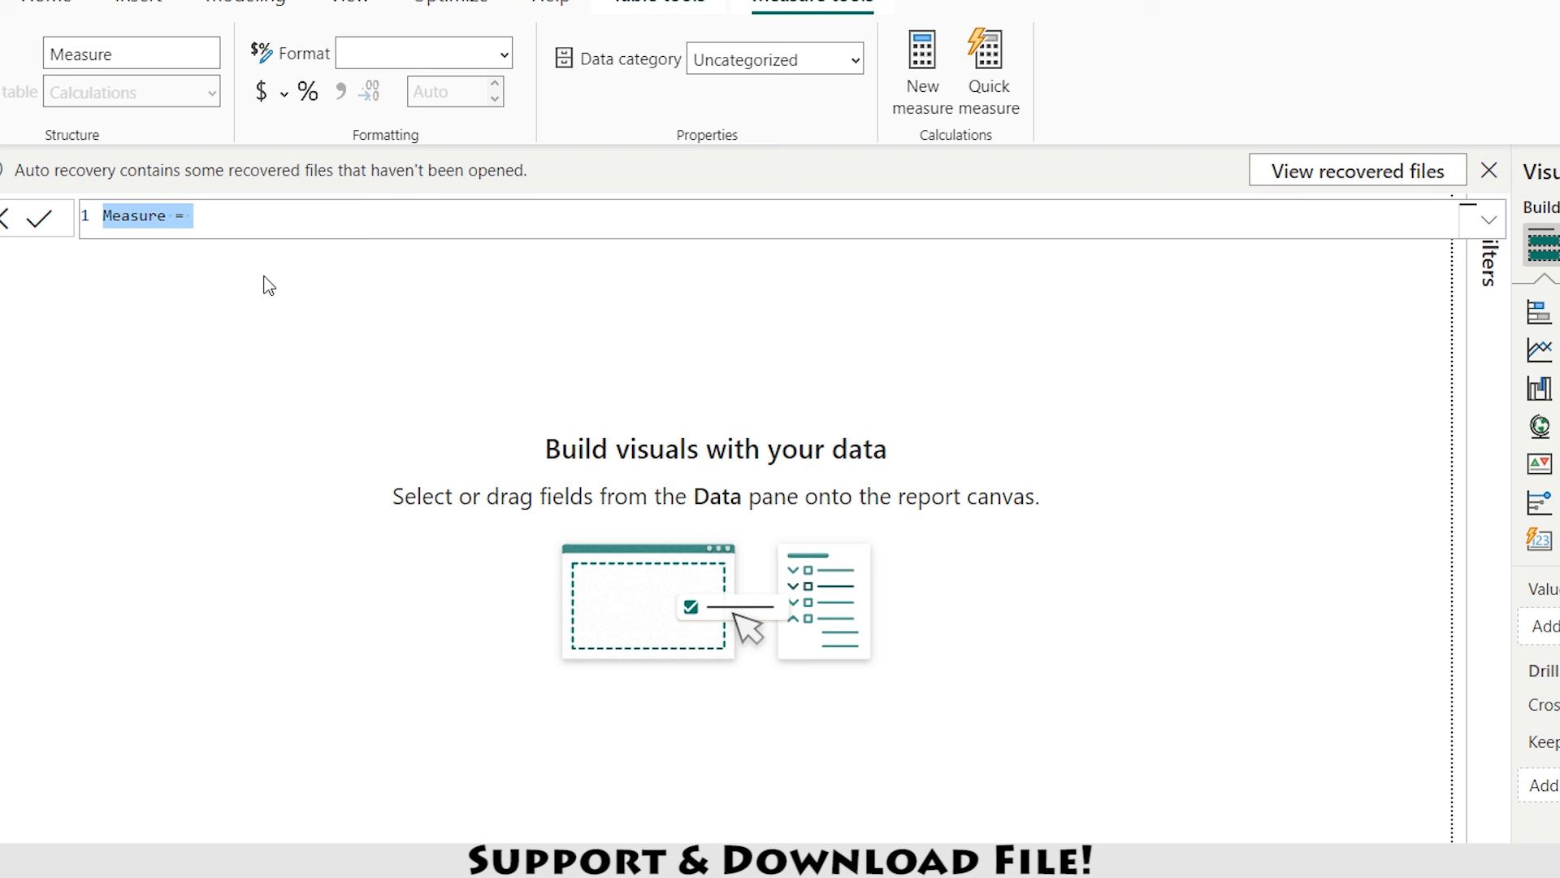
pyautogui.write('QTR1')
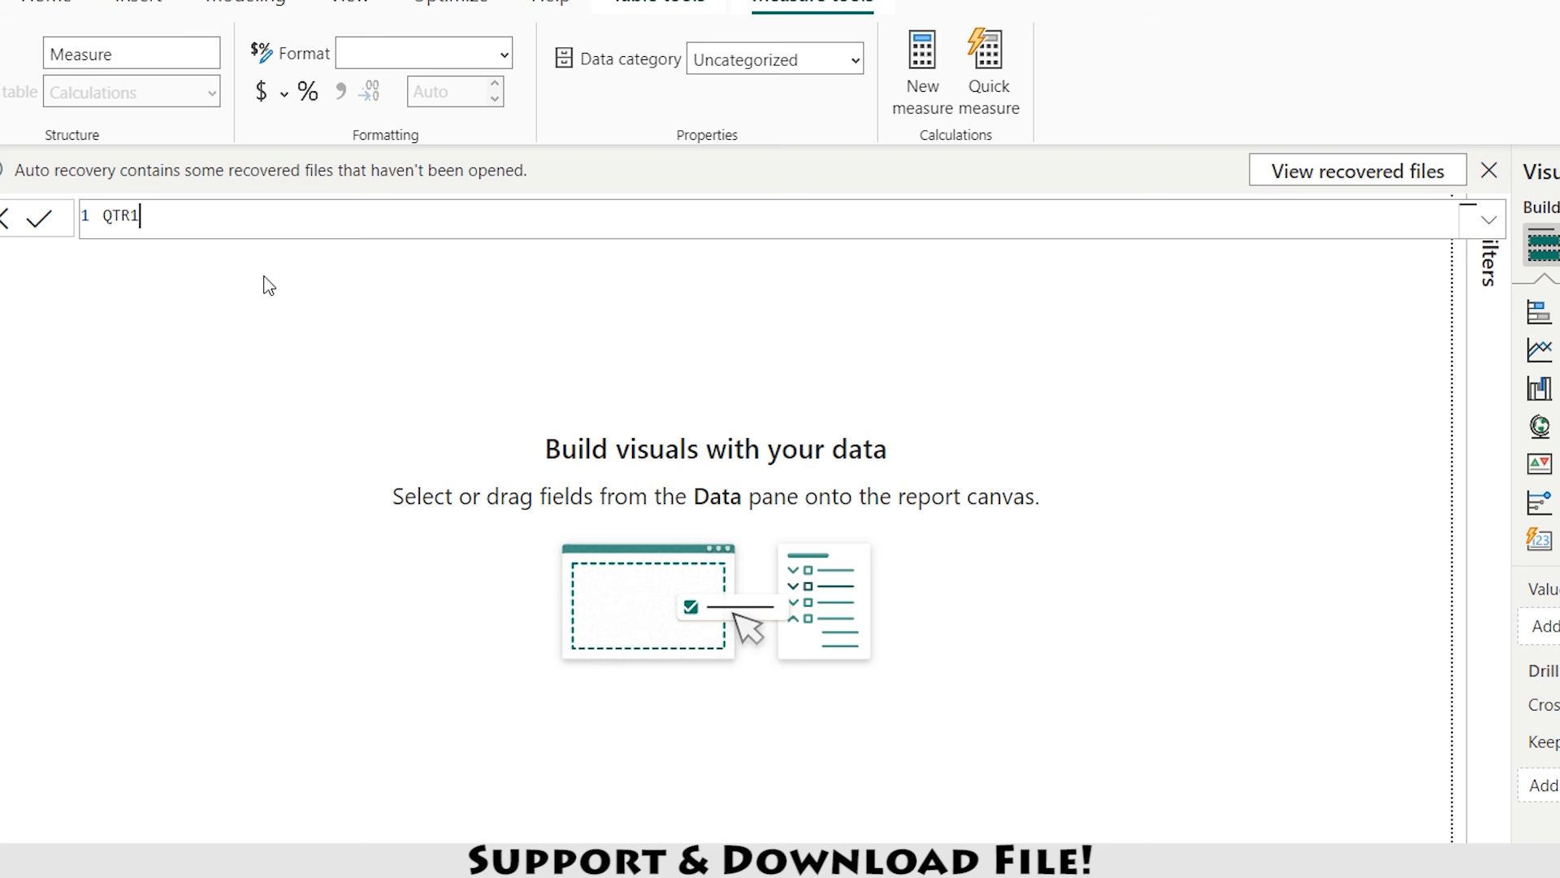
pyautogui.write(' % = [QAT')
pyautogui.press('BackSpace')
pyautogui.press('BackSpace')
pyautogui.write('T')
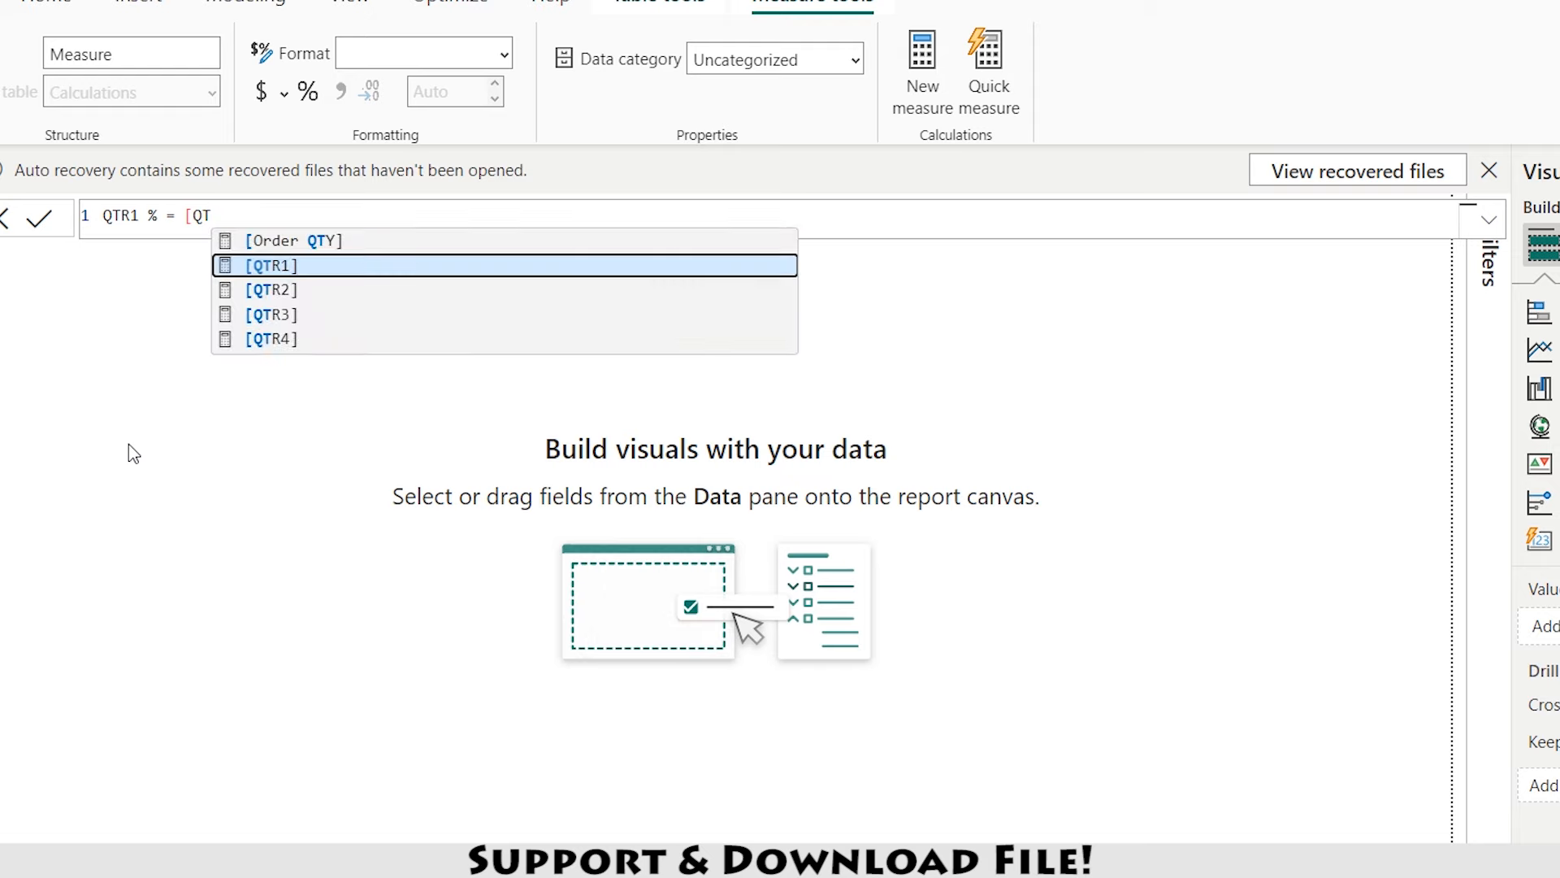
pyautogui.press('Tab')
pyautogui.write('/ [Profit]')
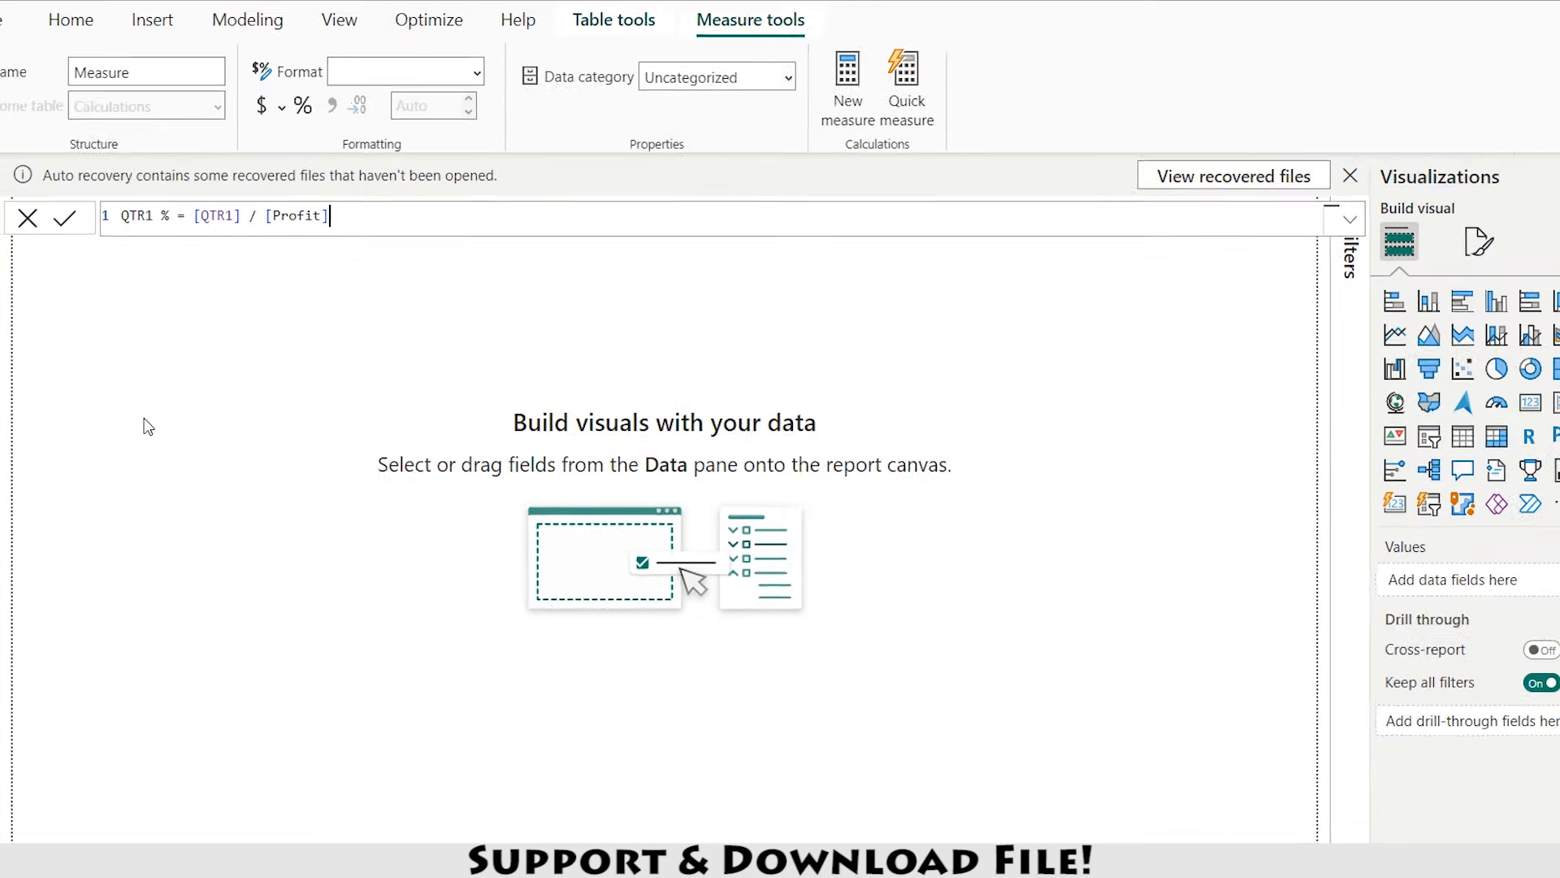
pyautogui.press('Return')
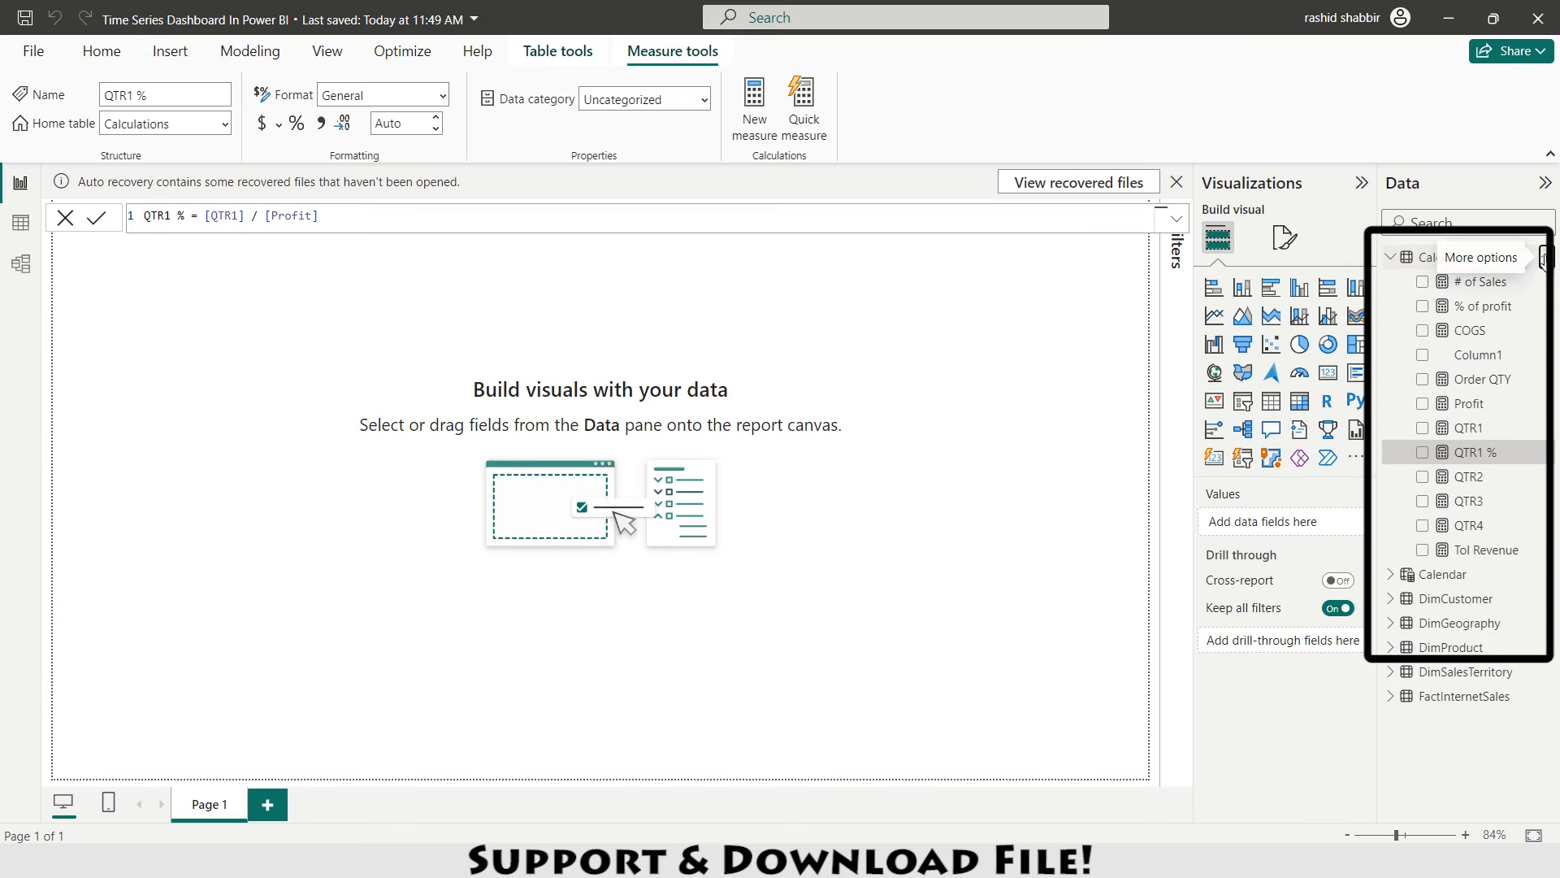
# - Add the measure QTR2 % = [QTR2] / [Profit] to the Calculations table, adapting the QTR1 % formula
pyautogui.click(1544, 257)
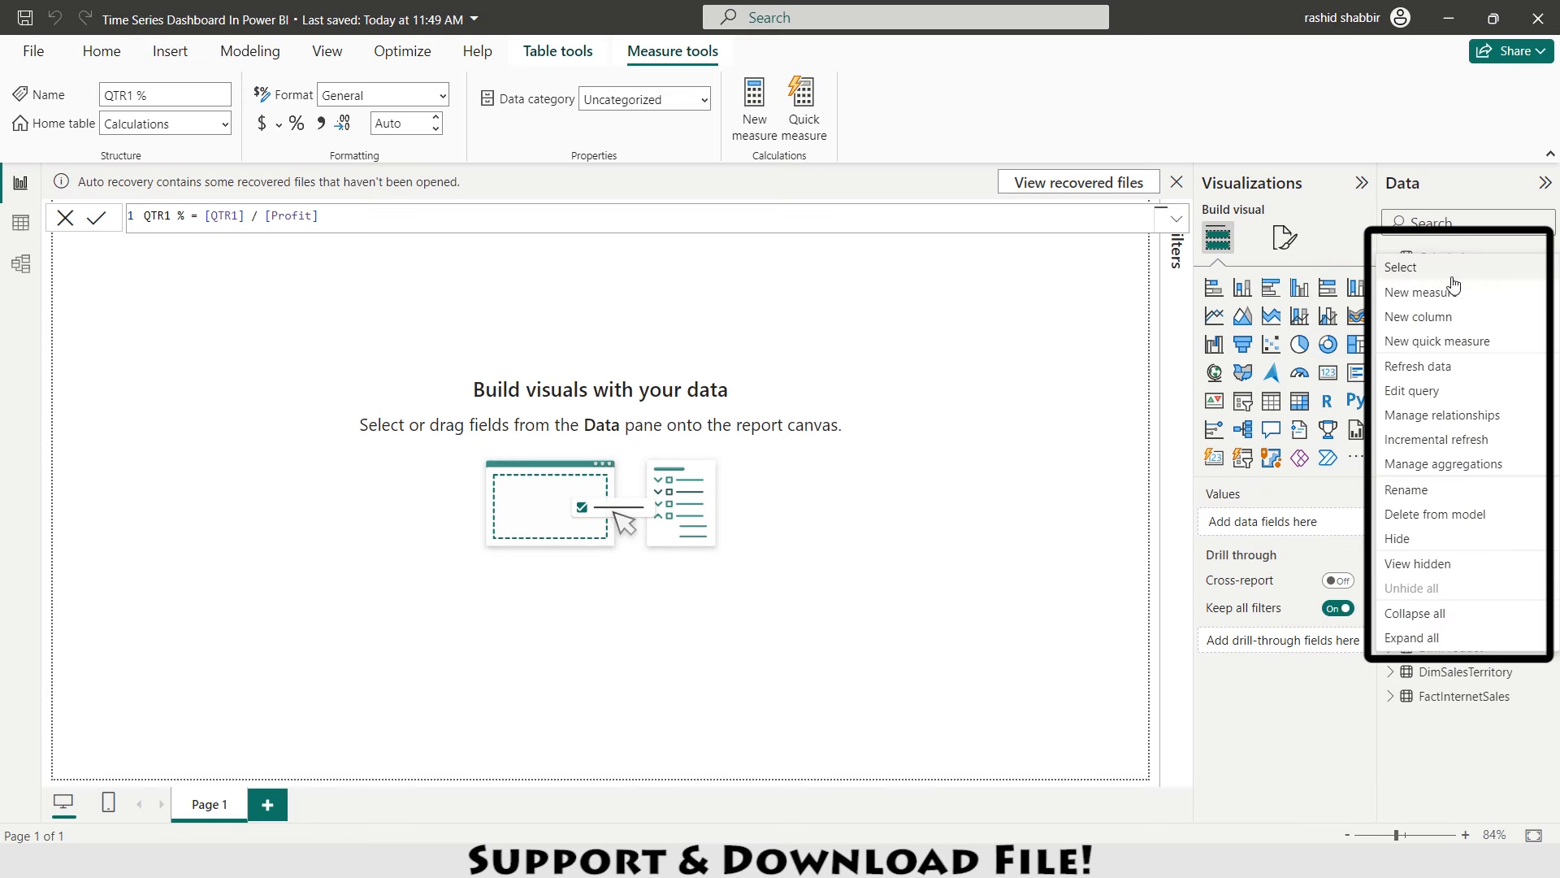
pyautogui.click(1430, 301)
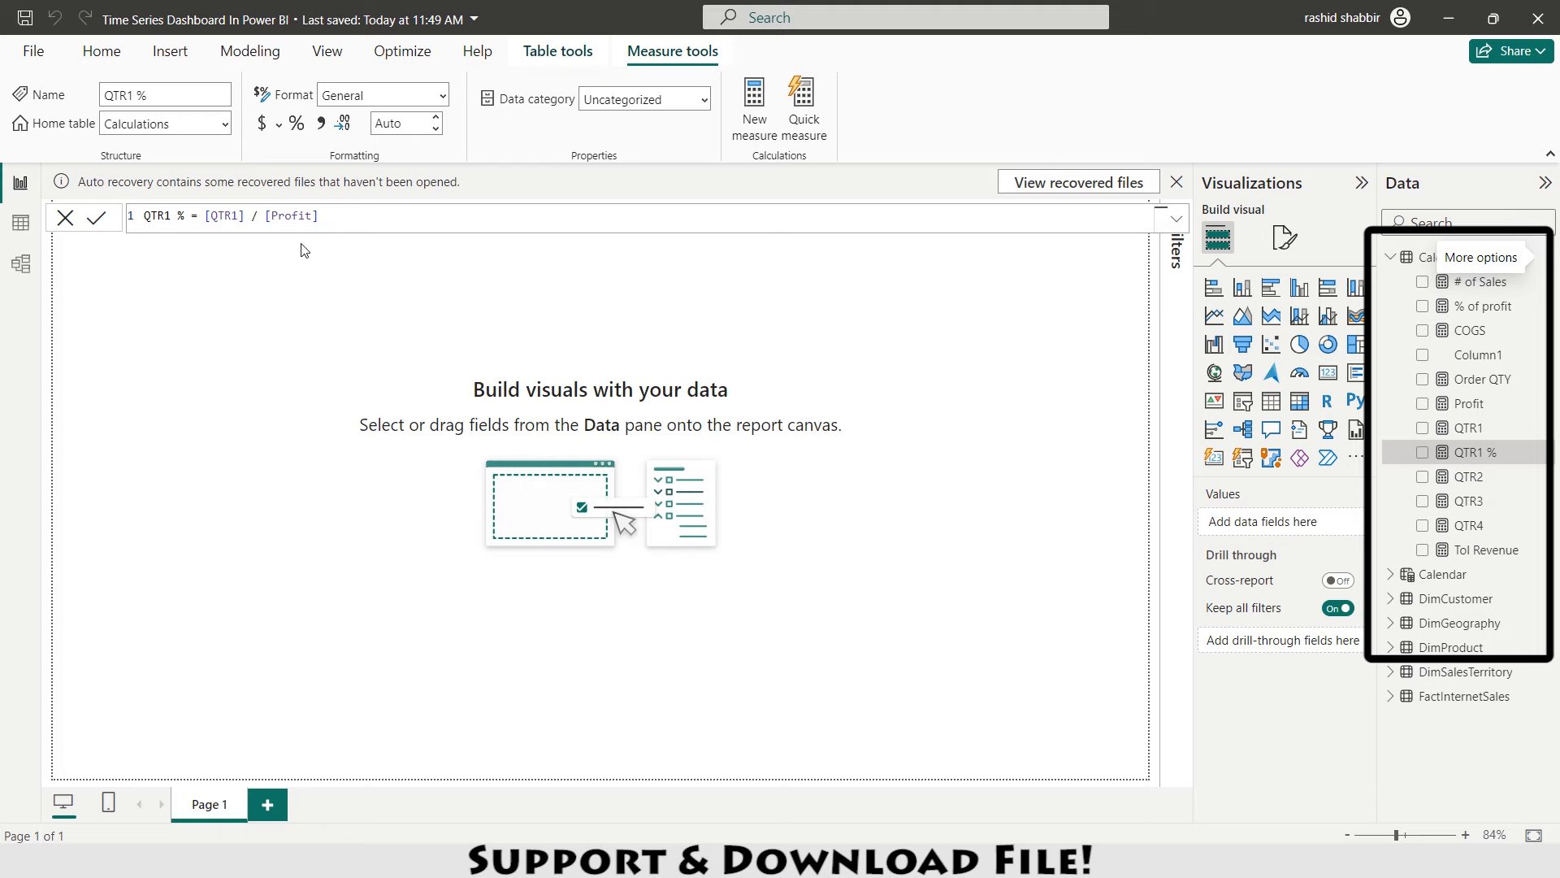
pyautogui.hotkey('ctrl', 'a')
pyautogui.write('QTR1 % = [QTR1] / [Profit]')
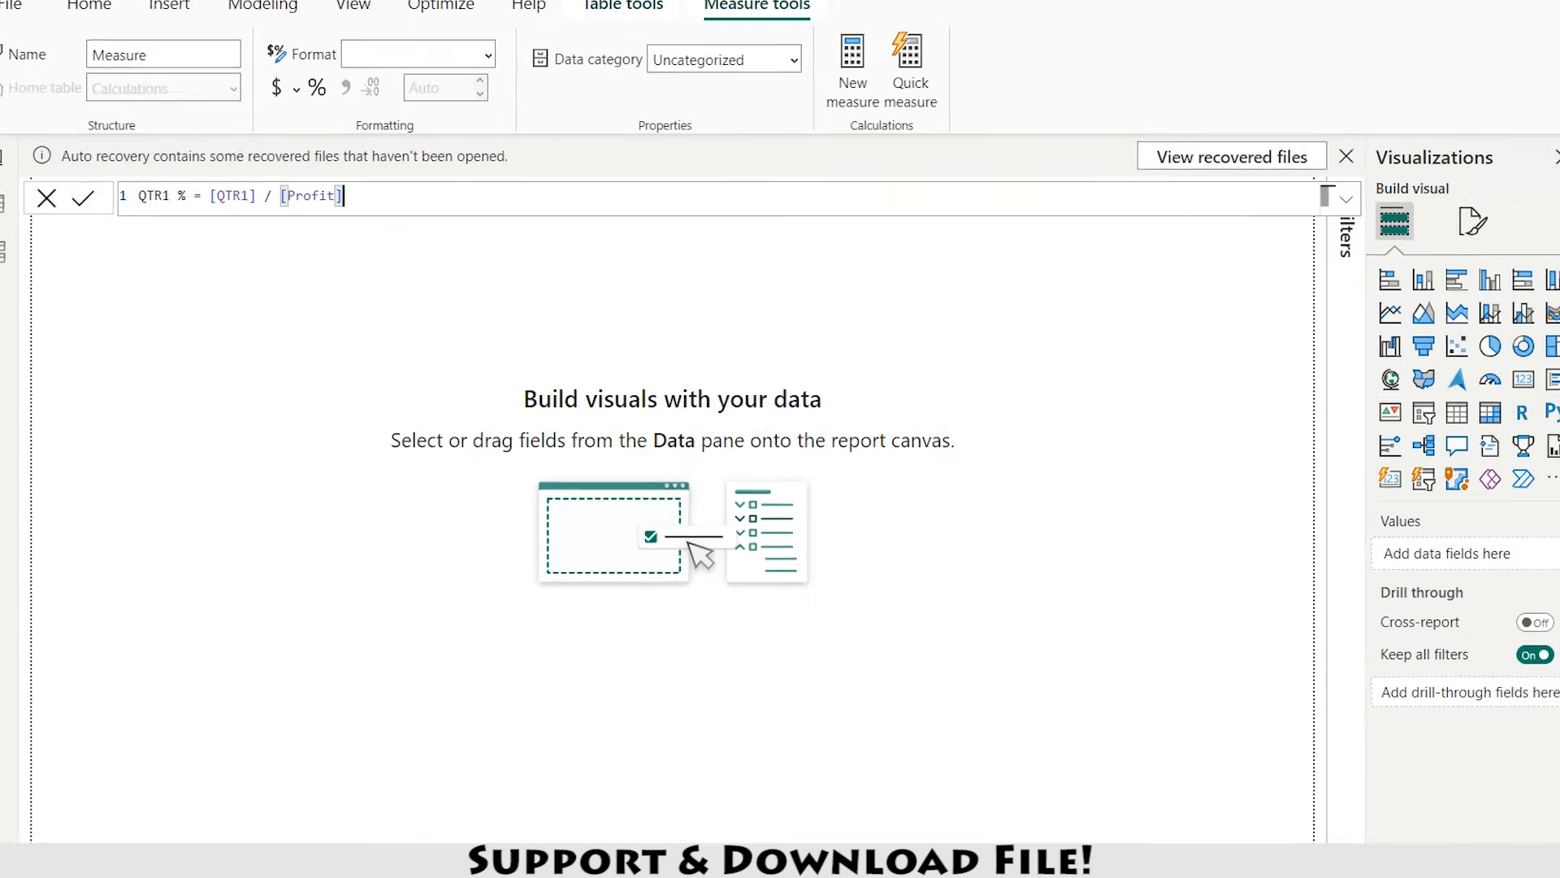
pyautogui.click(161, 196)
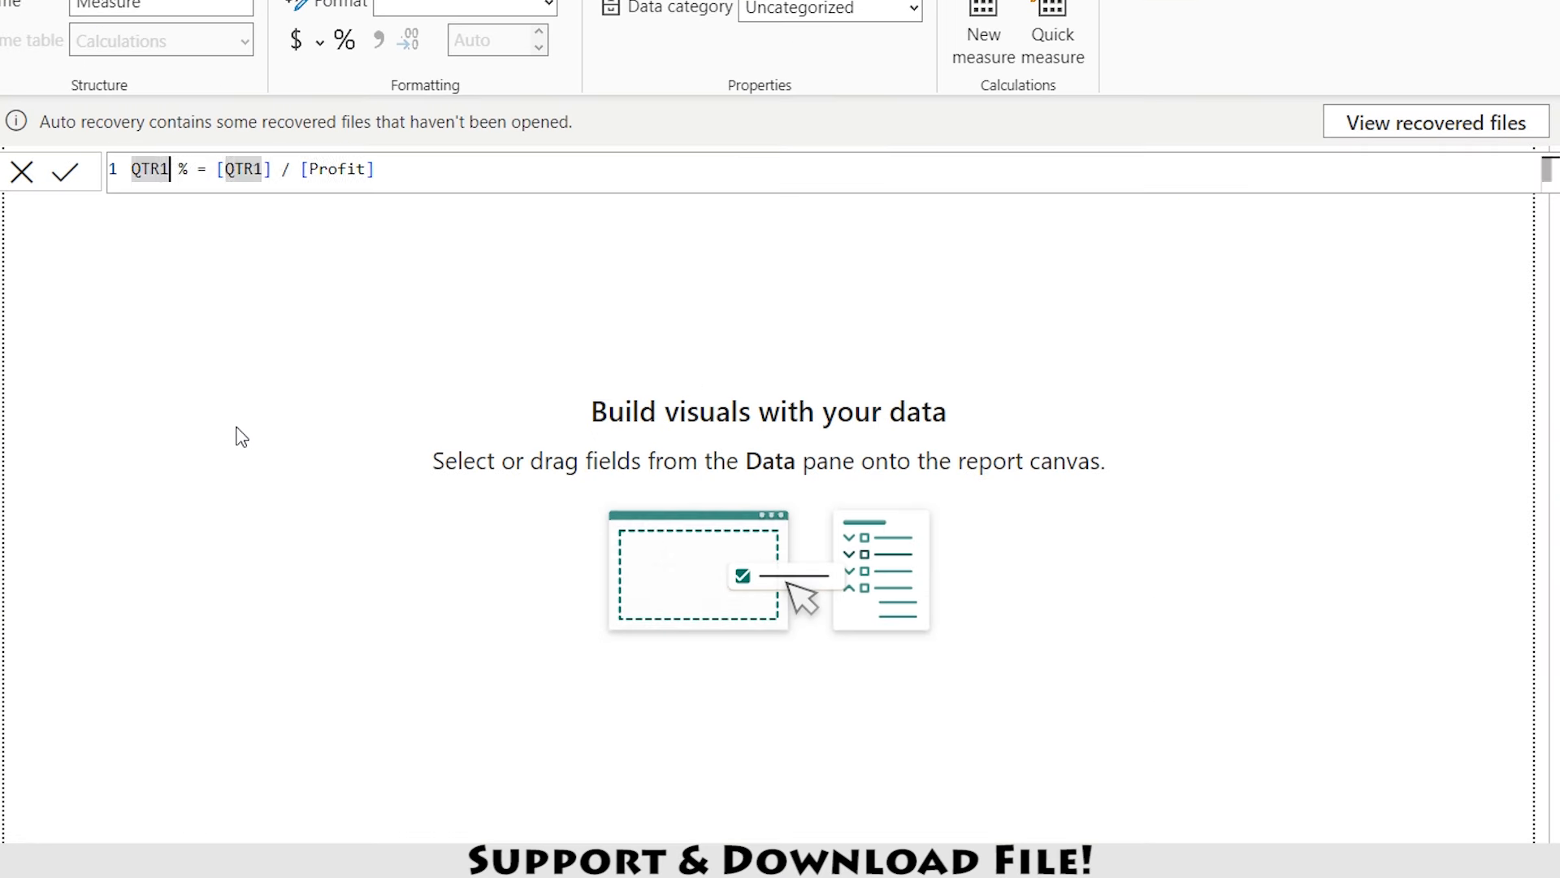
pyautogui.press('BackSpace')
pyautogui.write('2')
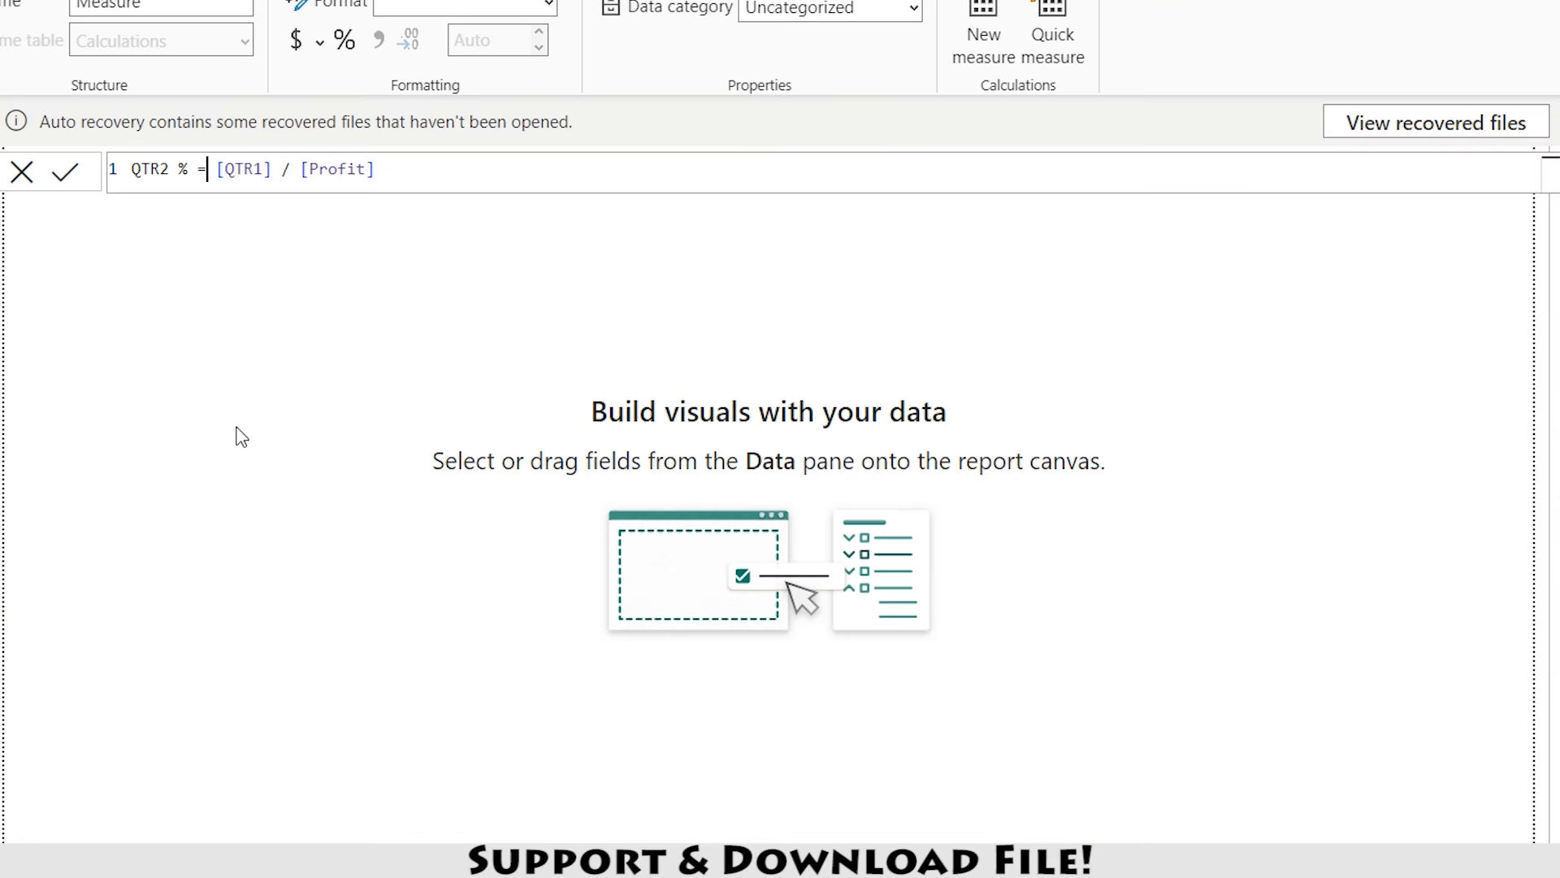
pyautogui.press('Right')
pyautogui.press('Right')
pyautogui.press('Right')
pyautogui.press('Right')
pyautogui.press('Right')
pyautogui.press('Right')
pyautogui.press('Right')
pyautogui.press('Left')
pyautogui.press('BackSpace')
pyautogui.write('2')
pyautogui.press('Tab')
pyautogui.press('End')
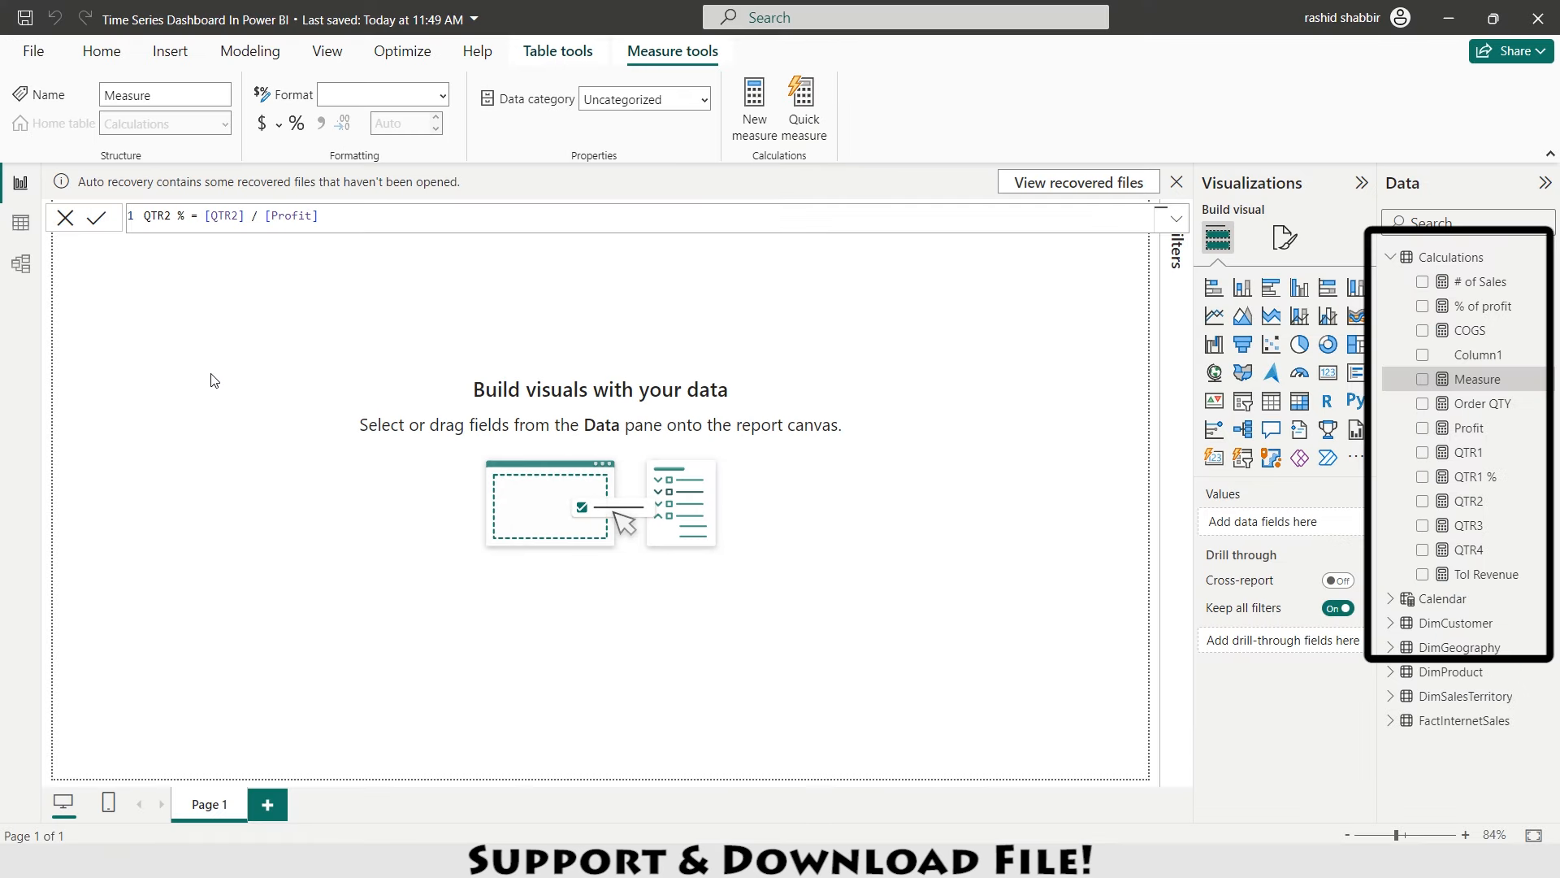
pyautogui.press('Return')
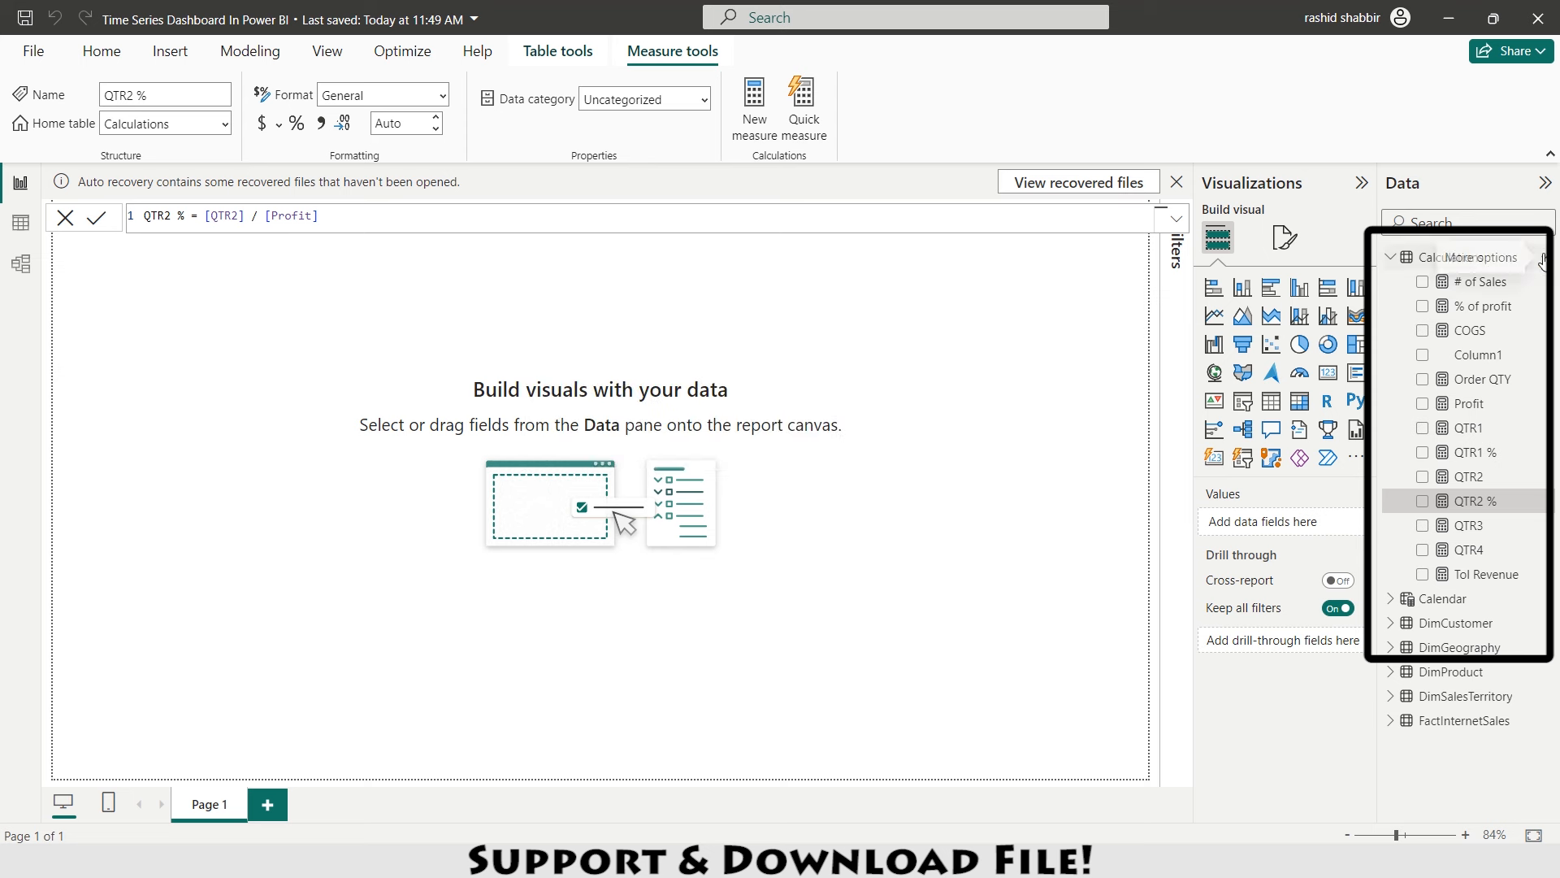
# - Add the measure QTR3 % = [QTR3] / [Profit] to the Calculations table, adapting the QTR1 % formula
pyautogui.click(1544, 260)
pyautogui.click(1411, 293)
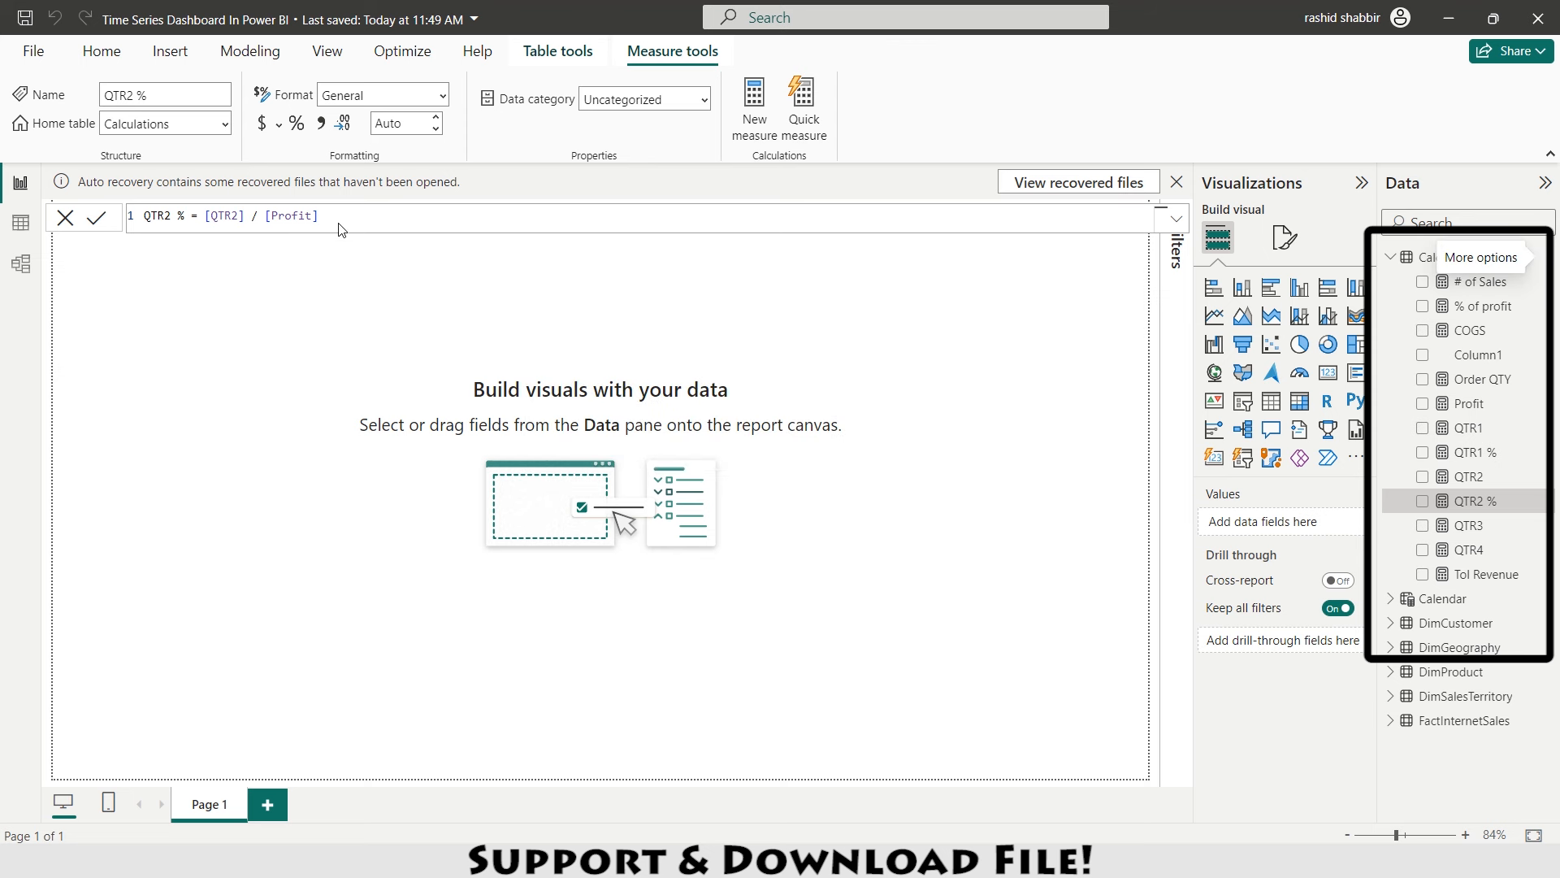
pyautogui.hotkey('ctrl', 'a')
pyautogui.write('QTR1 % = [QTR1] / [Profit]')
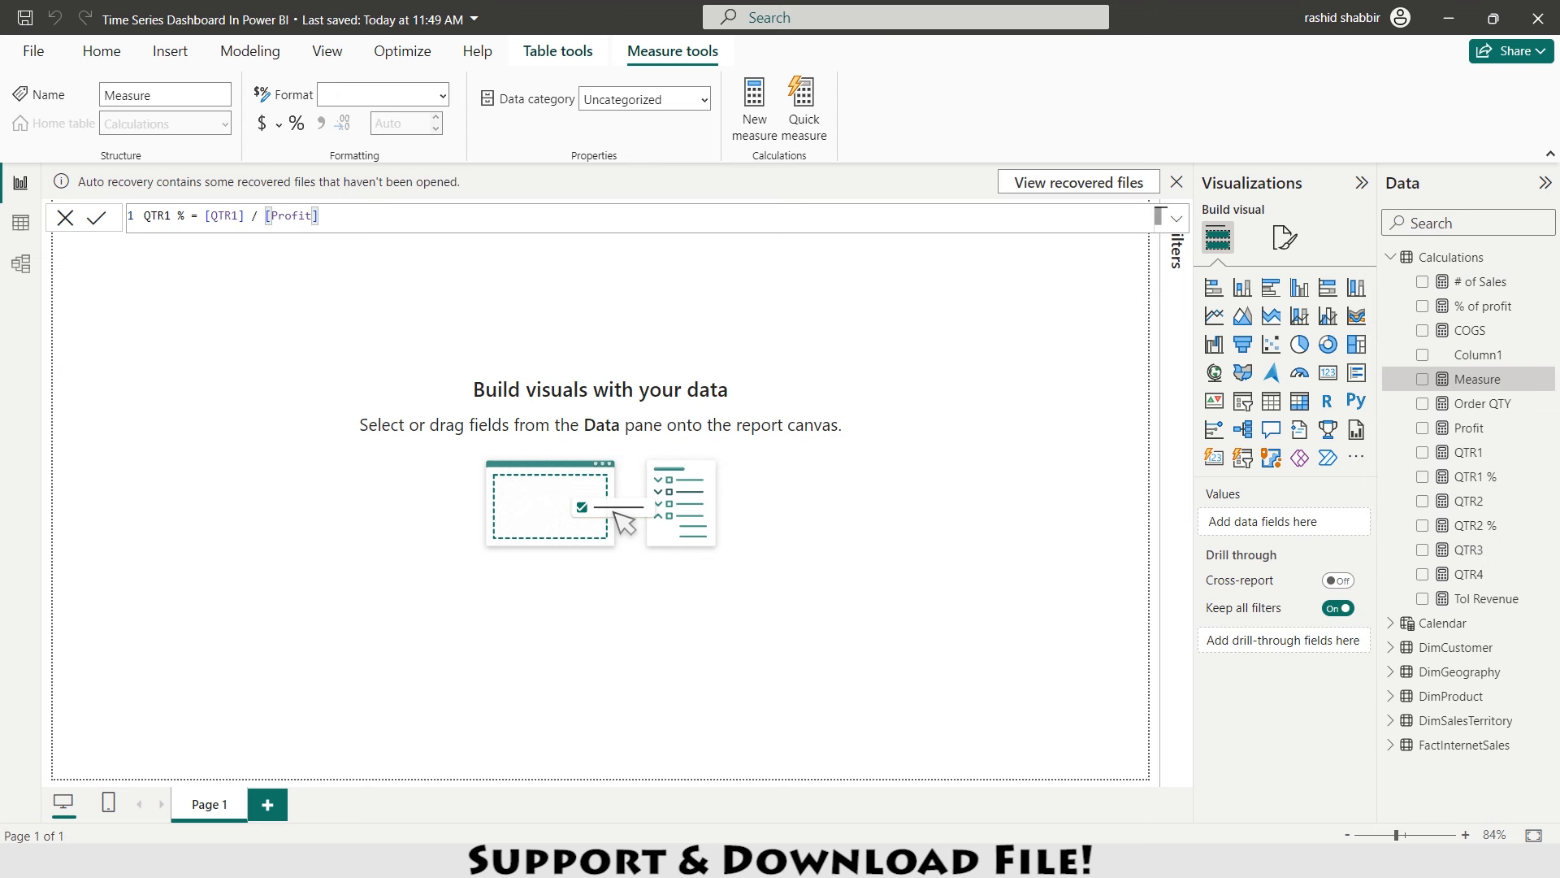
pyautogui.click(172, 216)
pyautogui.press('BackSpace')
pyautogui.write('3')
pyautogui.press('Right')
pyautogui.press('Right')
pyautogui.press('Right')
pyautogui.press('Right')
pyautogui.press('Right')
pyautogui.press('Right')
pyautogui.press('BackSpace')
pyautogui.write('3')
pyautogui.press('End')
pyautogui.press('Return')
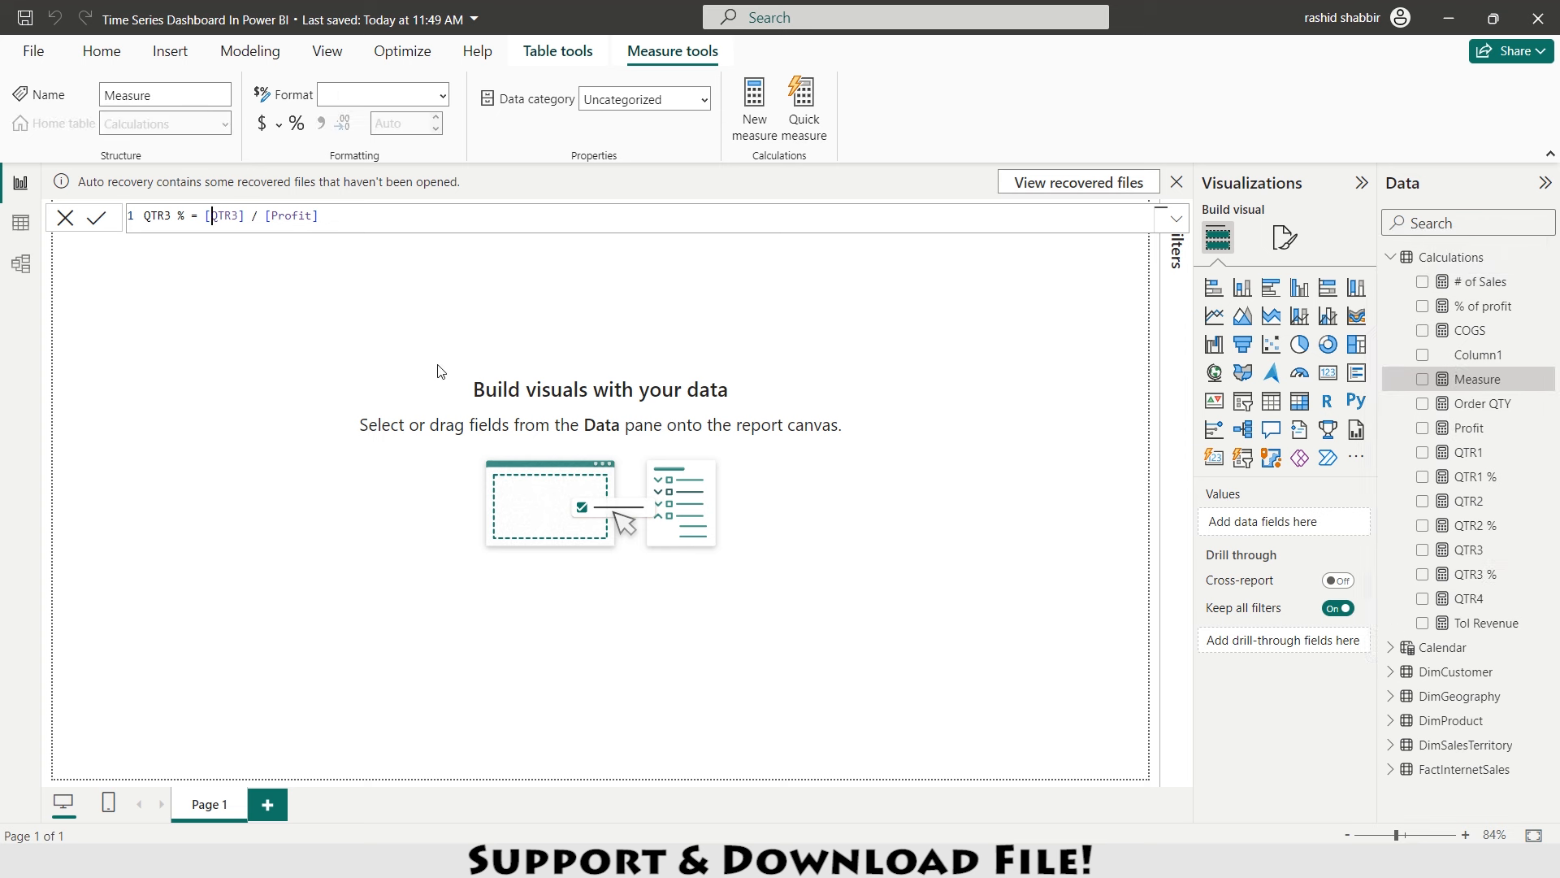
# - Add the measure QTR4 % = [QTR4] / [Profit] to the Calculations table, adapting the QTR3 % formula
pyautogui.press('Home')
pyautogui.press('Right')
pyautogui.press('Right')
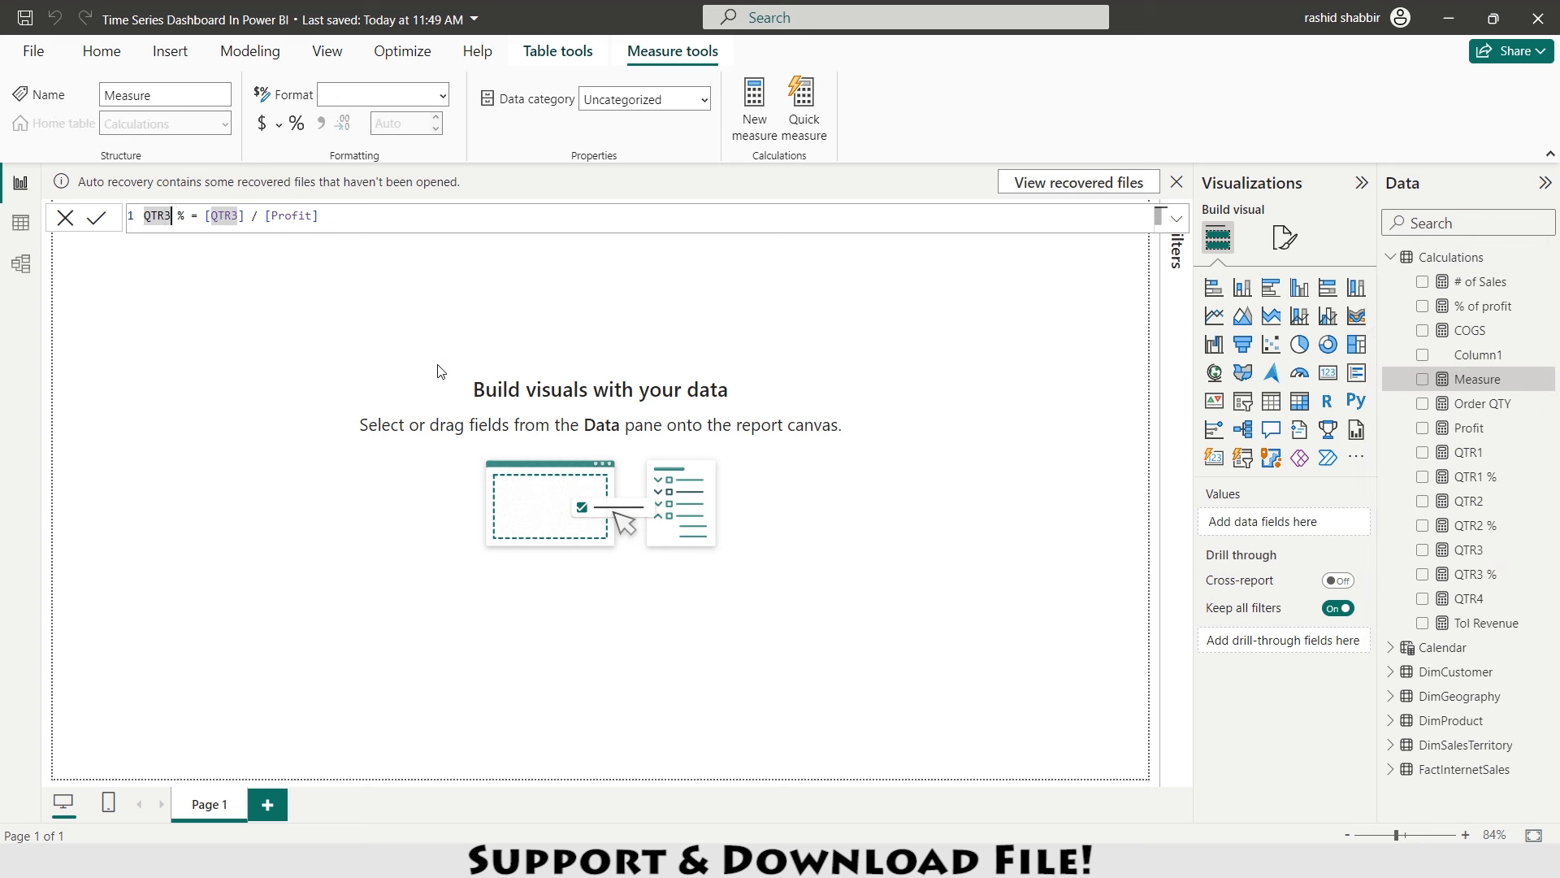
pyautogui.press('BackSpace')
pyautogui.write('4')
pyautogui.press('Right')
pyautogui.press('Right')
pyautogui.press('Right')
pyautogui.press('Right')
pyautogui.press('Right')
pyautogui.press('Right')
pyautogui.press('BackSpace')
pyautogui.write('4')
pyautogui.press('Right')
pyautogui.press('Right')
pyautogui.press('Right')
pyautogui.press('End')
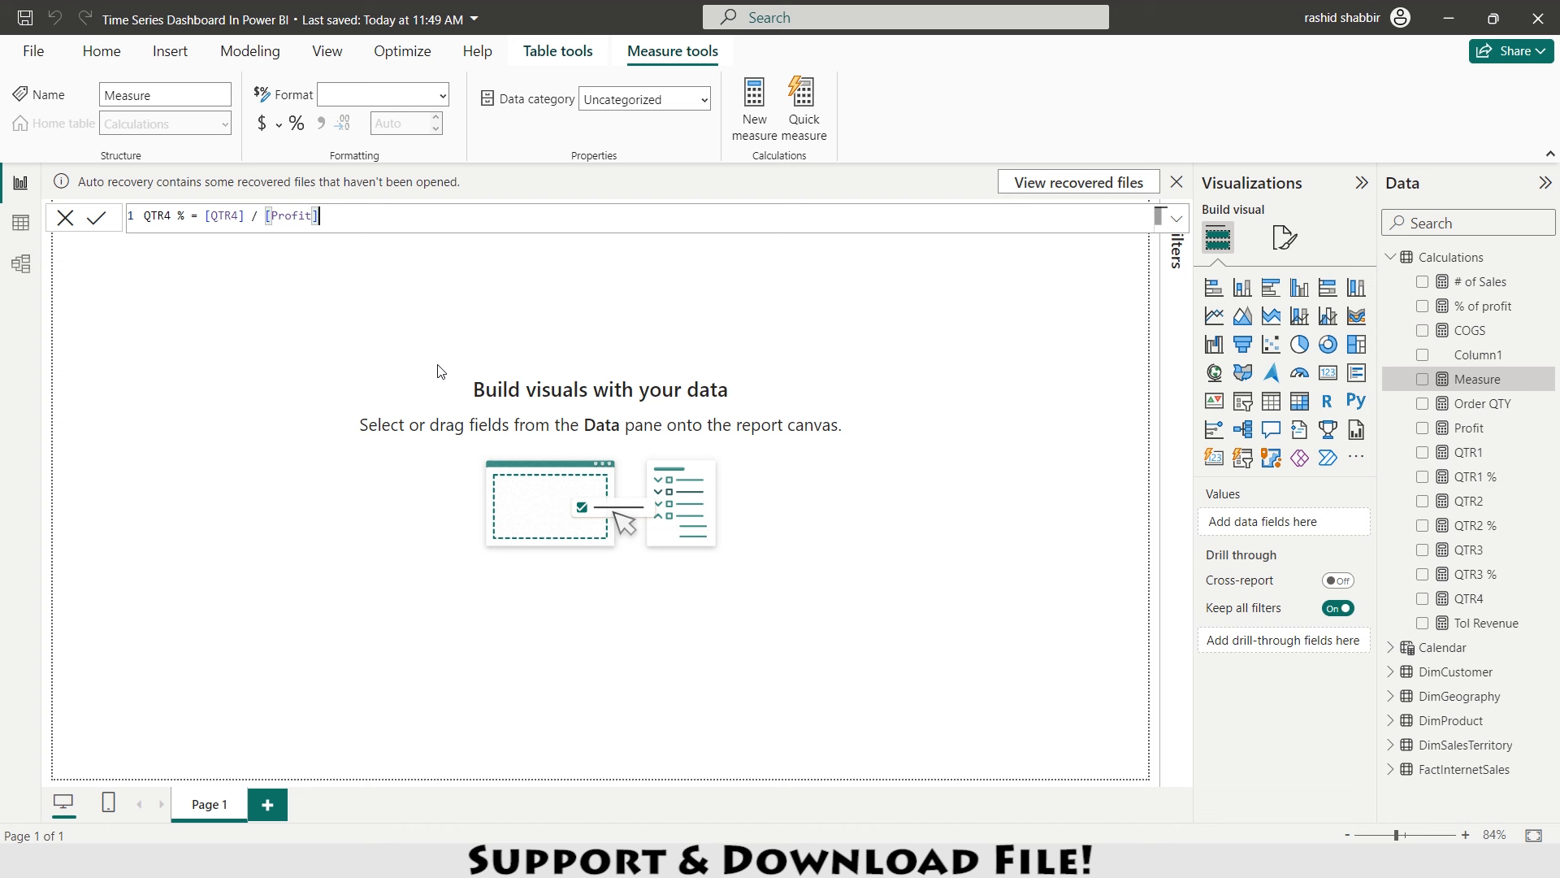
pyautogui.press('Return')
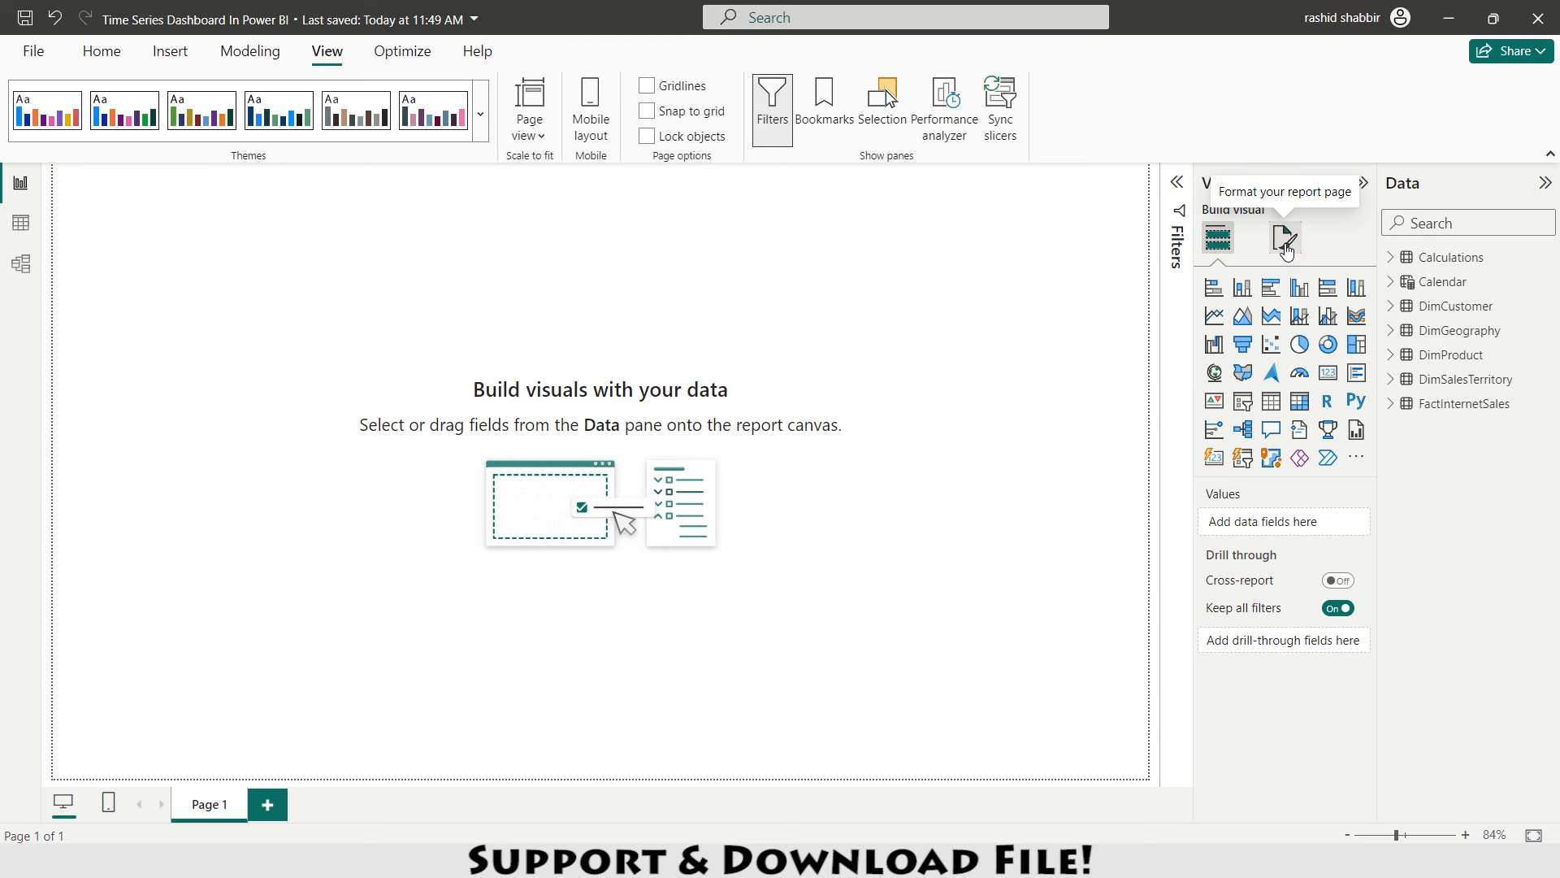
# - Set the report page's canvas background to the lightest grey theme colour with 50% transparency
pyautogui.click(1285, 244)
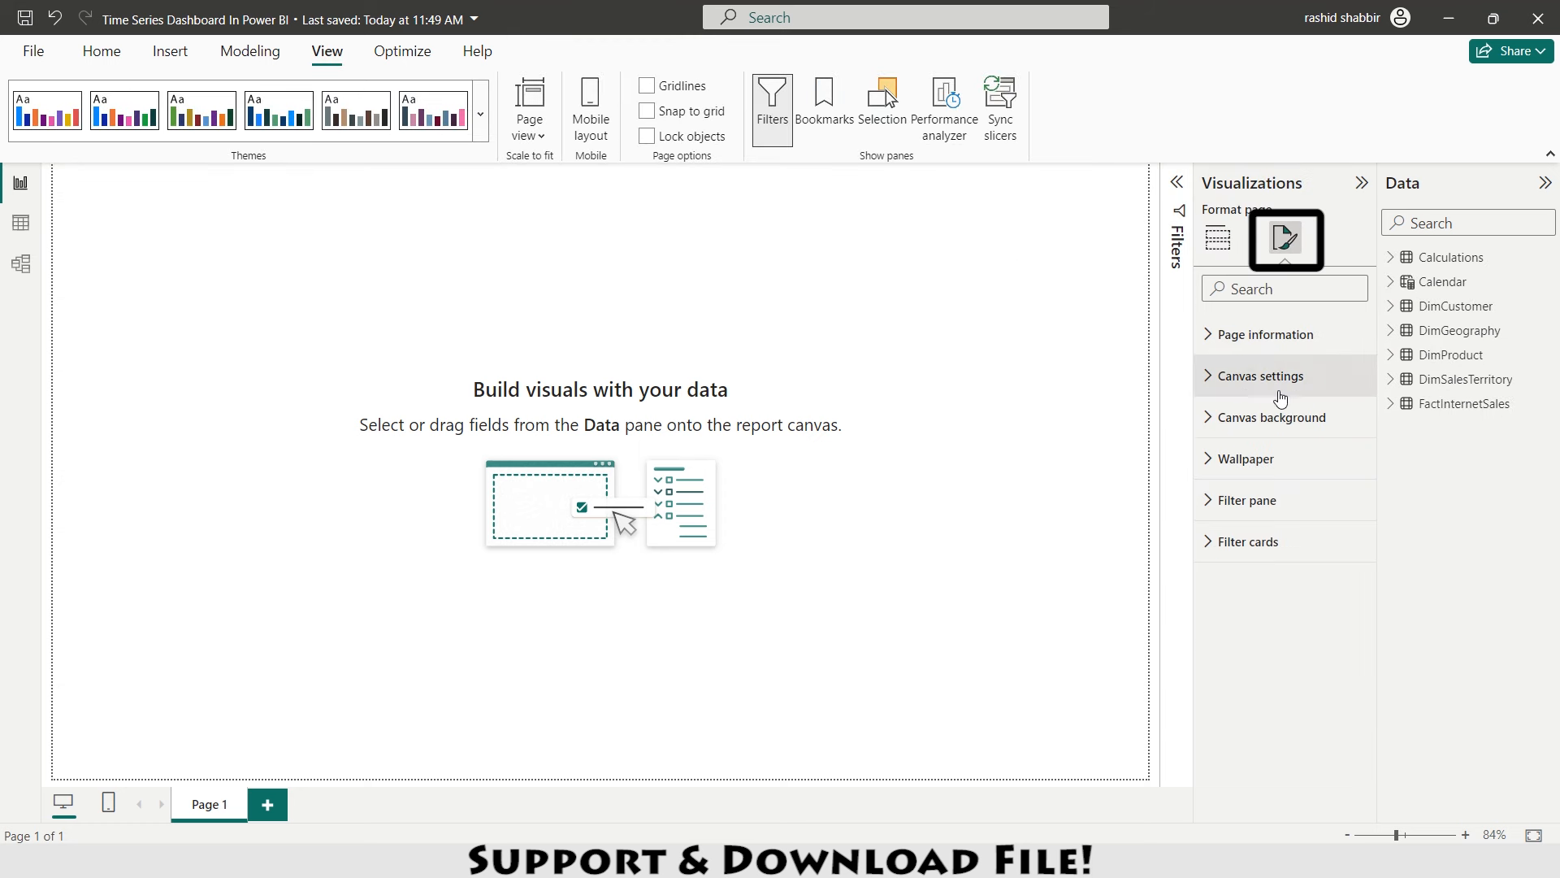
pyautogui.click(1210, 420)
pyautogui.click(1252, 486)
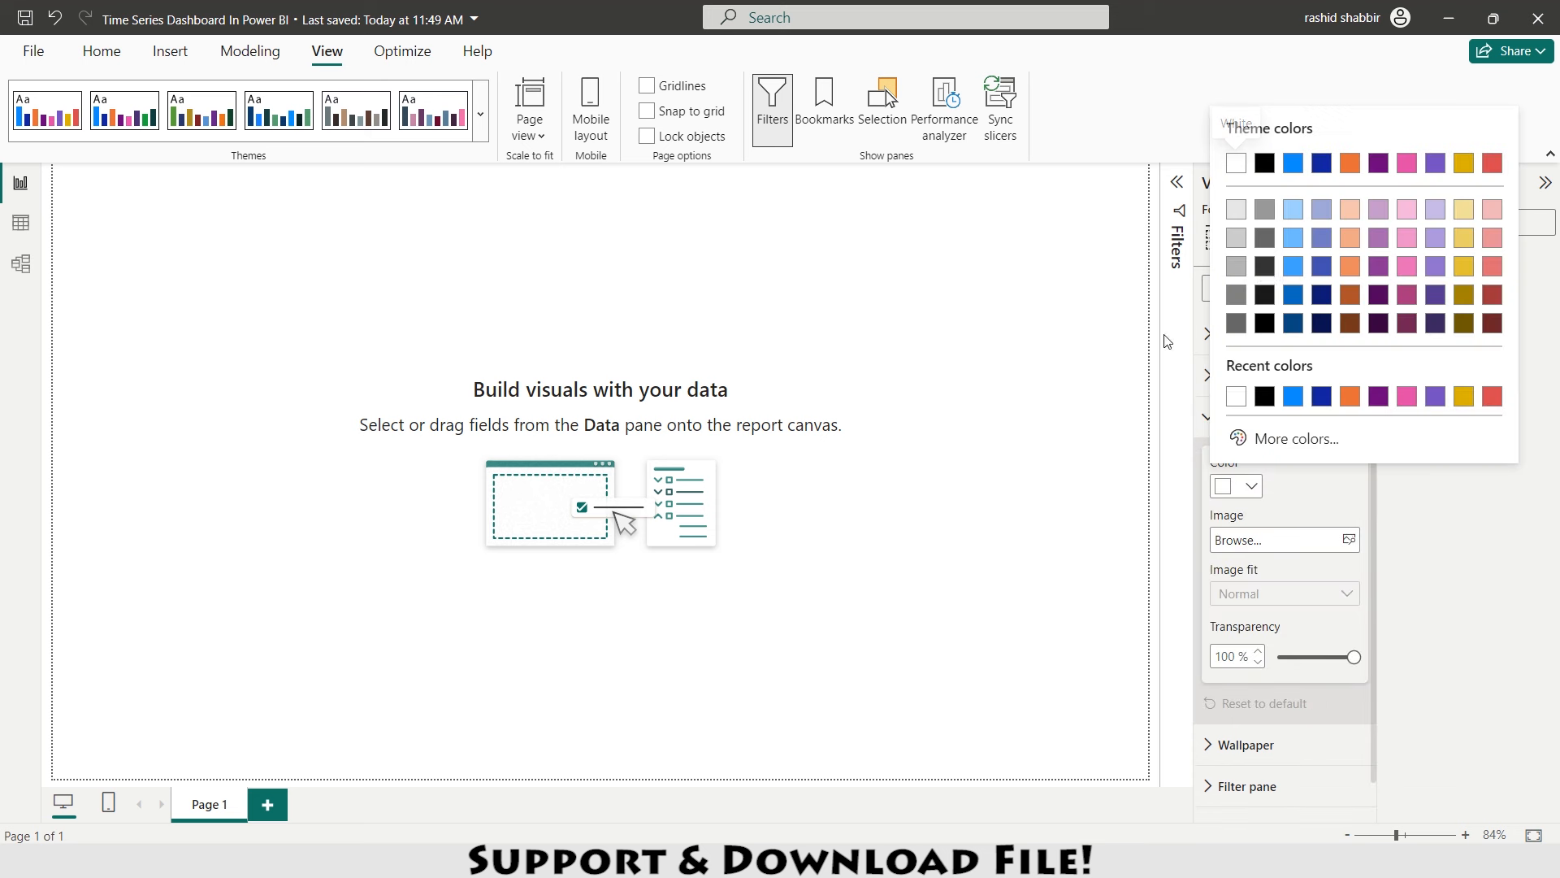
pyautogui.click(1236, 212)
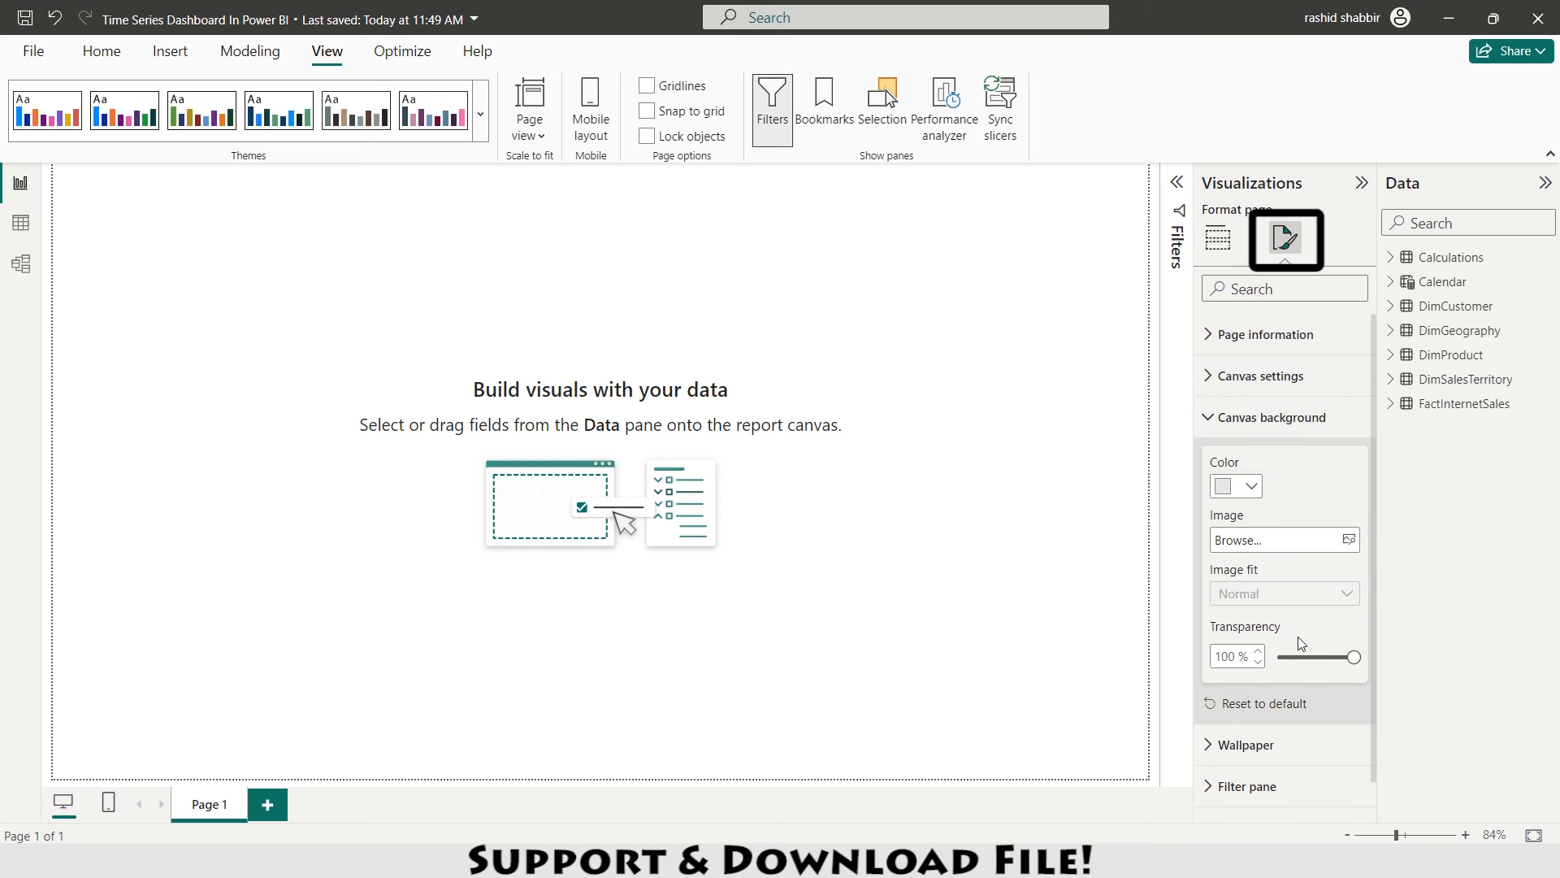
pyautogui.doubleClick(1225, 656)
pyautogui.write('50')
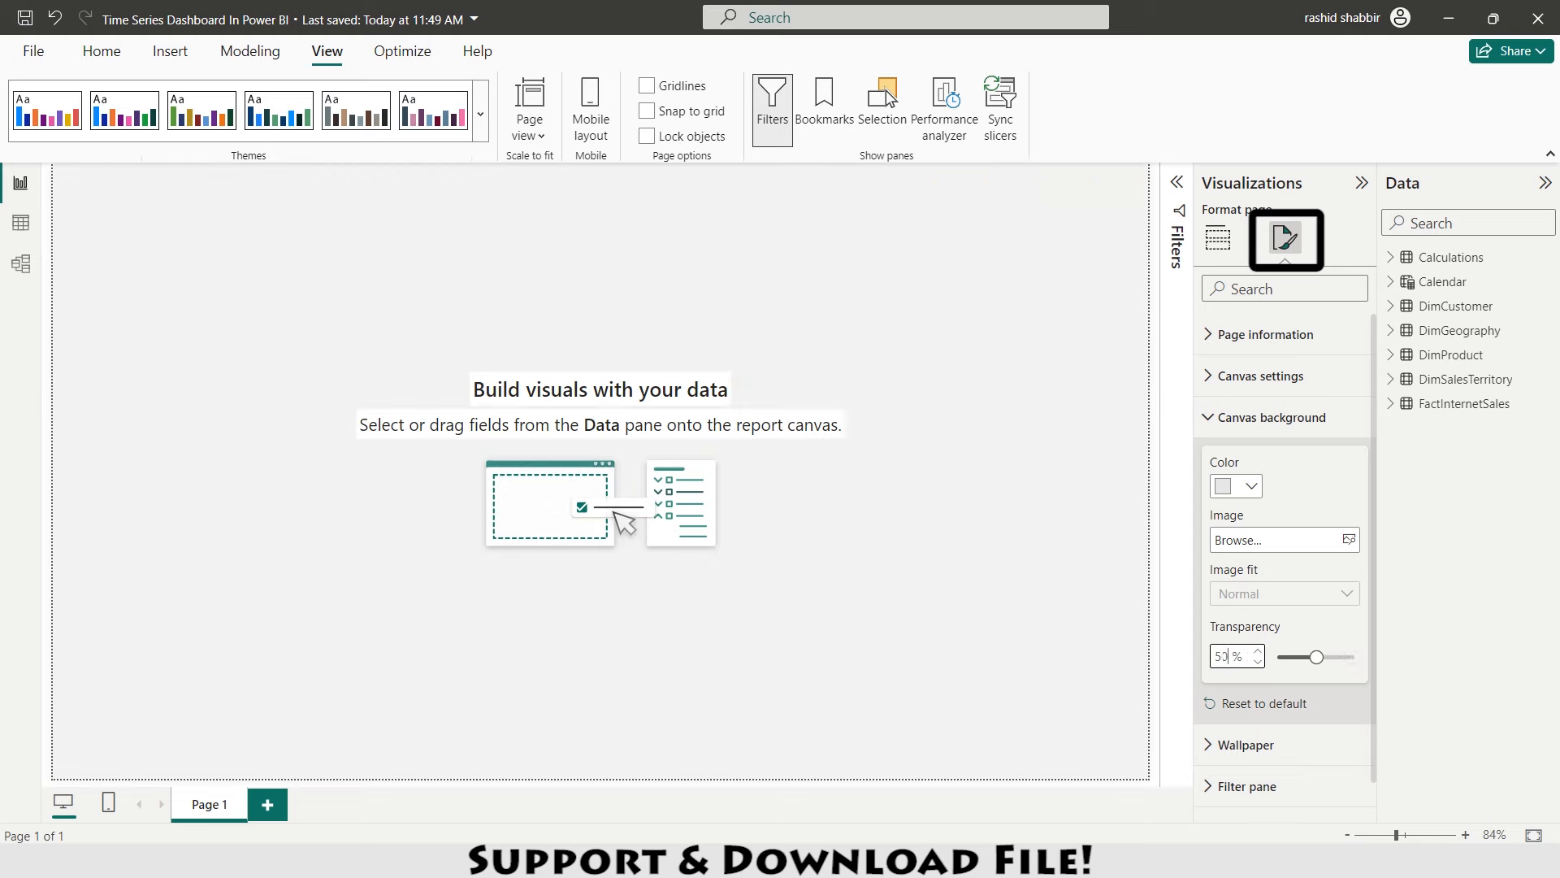
pyautogui.click(170, 51)
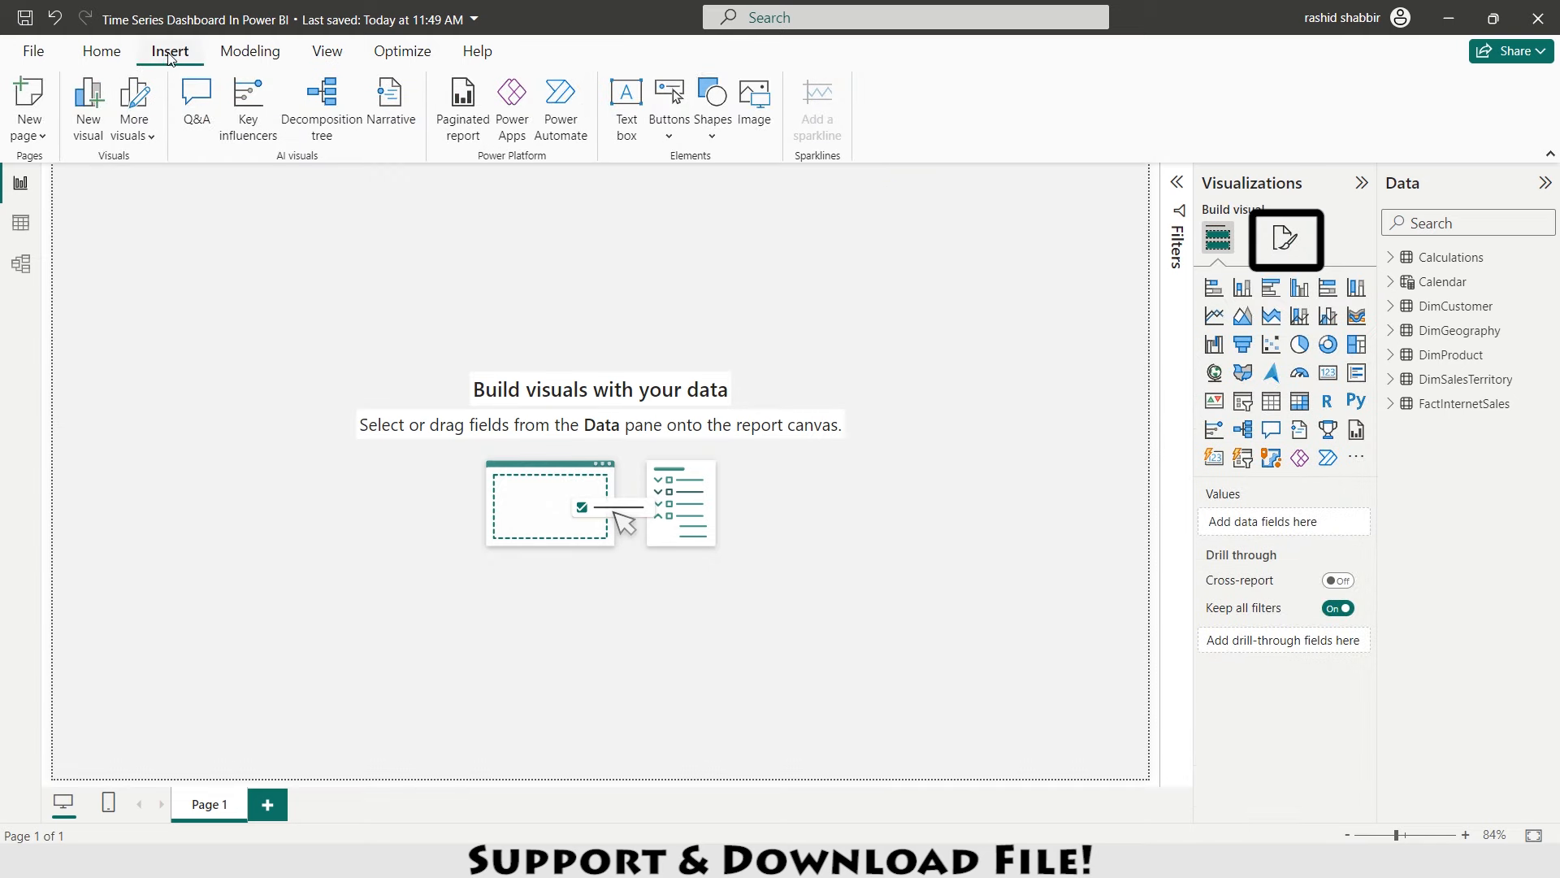
# - Insert a rectangle shape, stretch it across the full page width and move it to the page's top edge as a header band
pyautogui.click(704, 122)
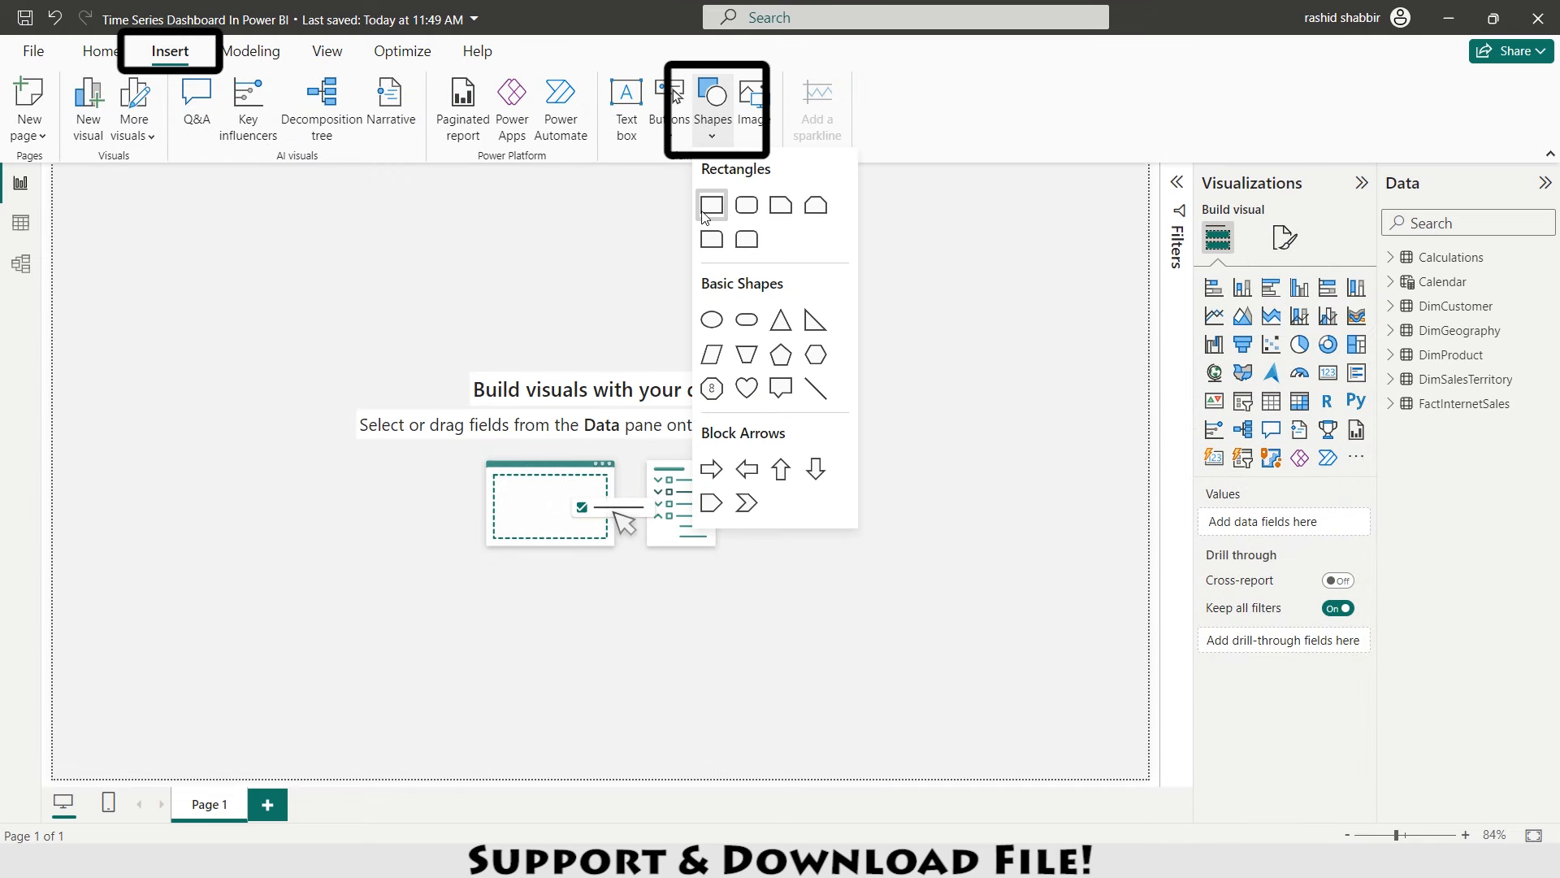
pyautogui.click(705, 208)
pyautogui.moveTo(300, 282); pyautogui.dragTo(1147, 283)
pyautogui.moveTo(604, 398); pyautogui.dragTo(602, 265)
# - Set the header rectangle's height to 120 and its width to 1279
pyautogui.click(1289, 279)
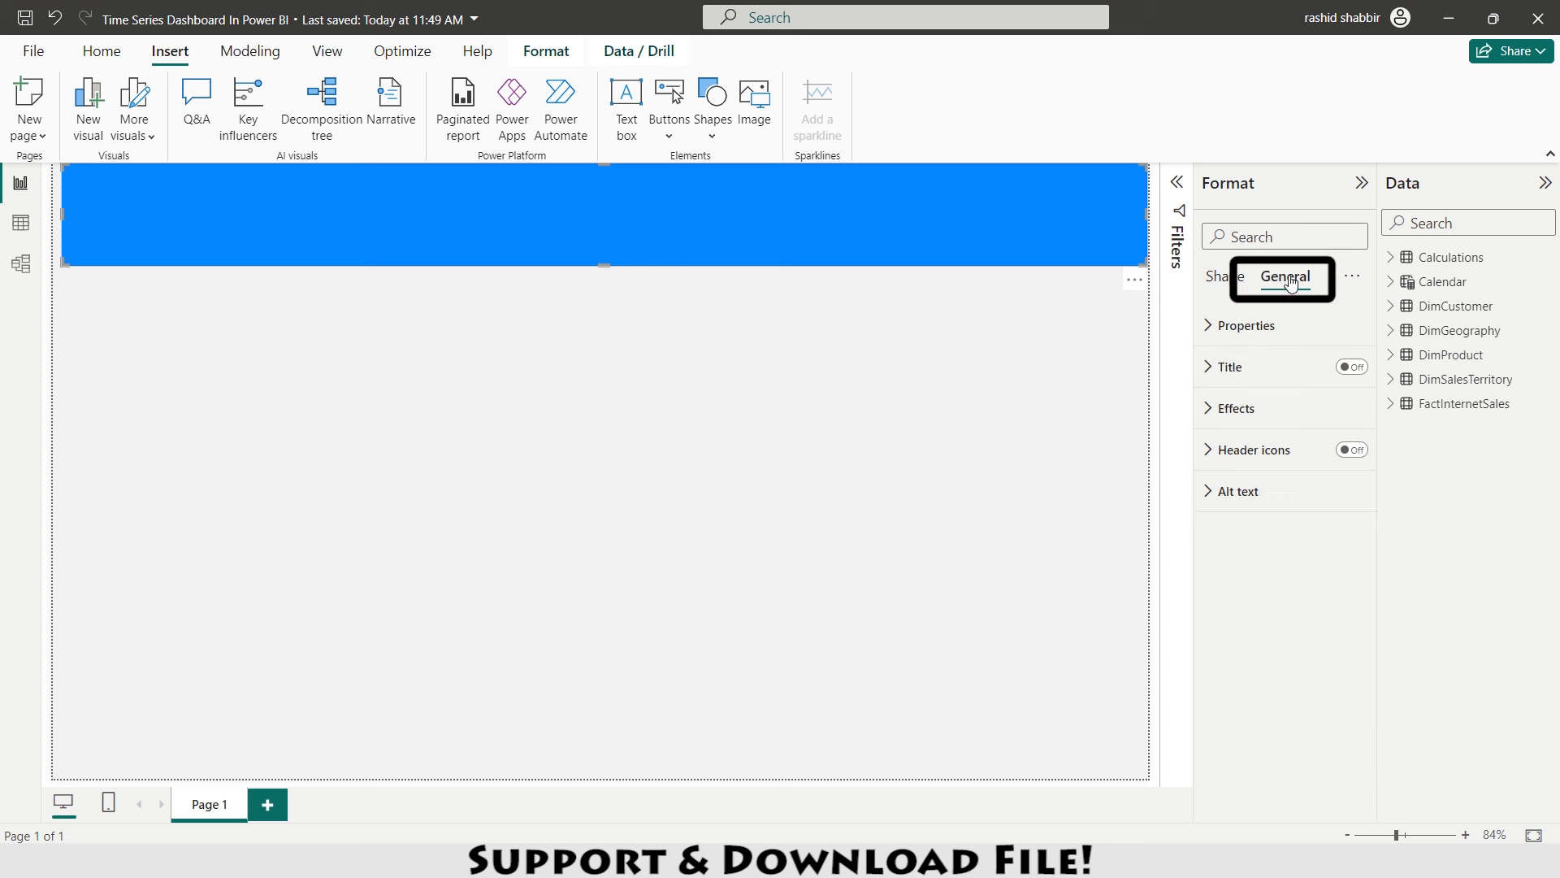
pyautogui.click(1223, 329)
pyautogui.moveTo(1245, 426); pyautogui.dragTo(1139, 425)
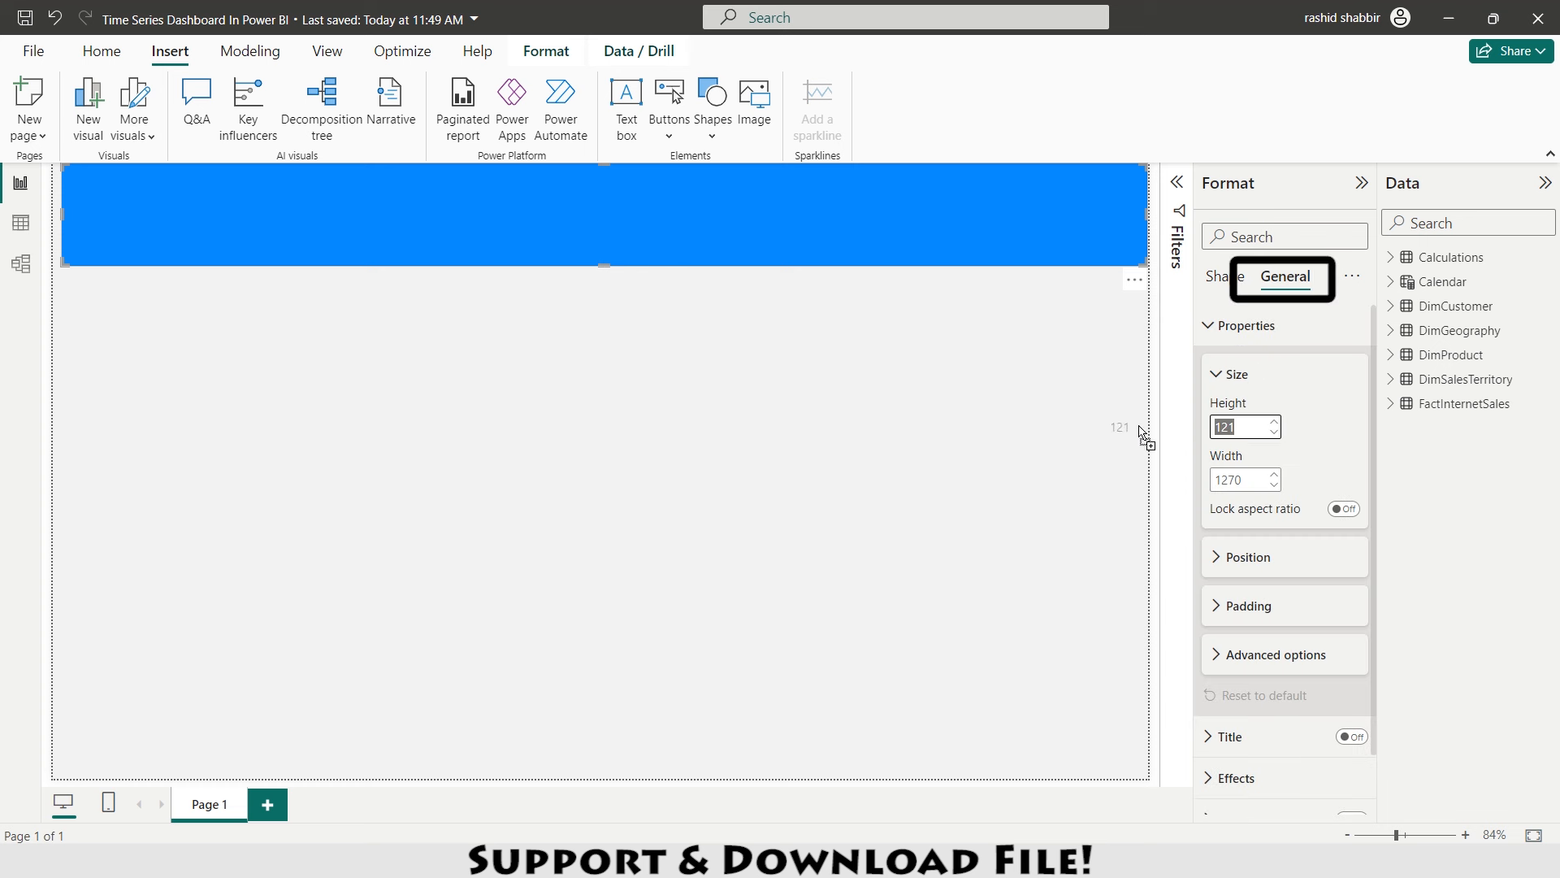
pyautogui.write('120')
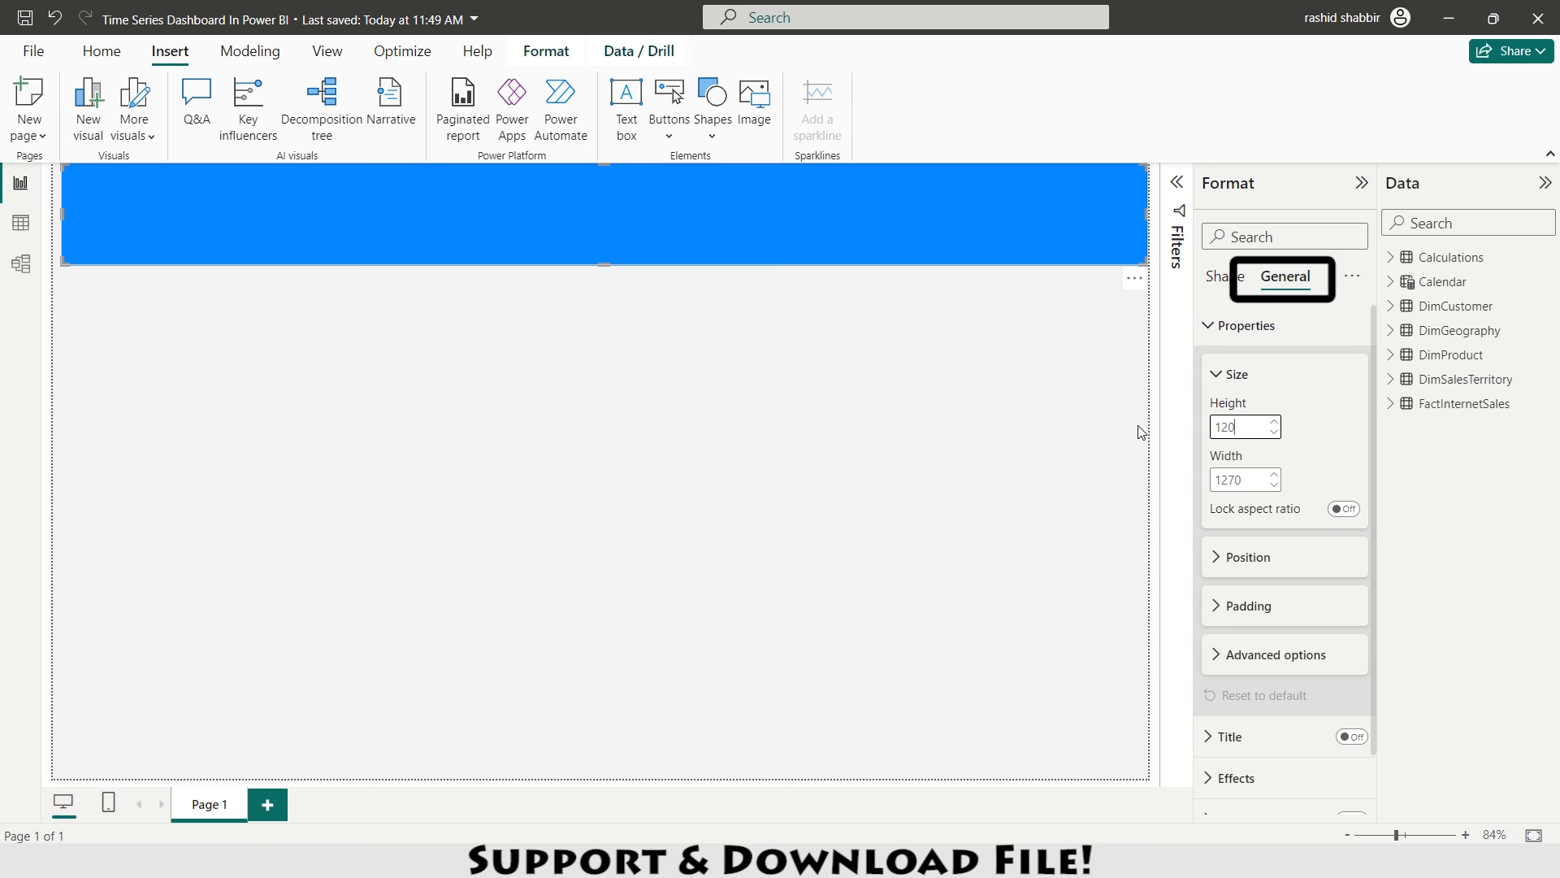
pyautogui.press('Tab')
pyautogui.write('1279')
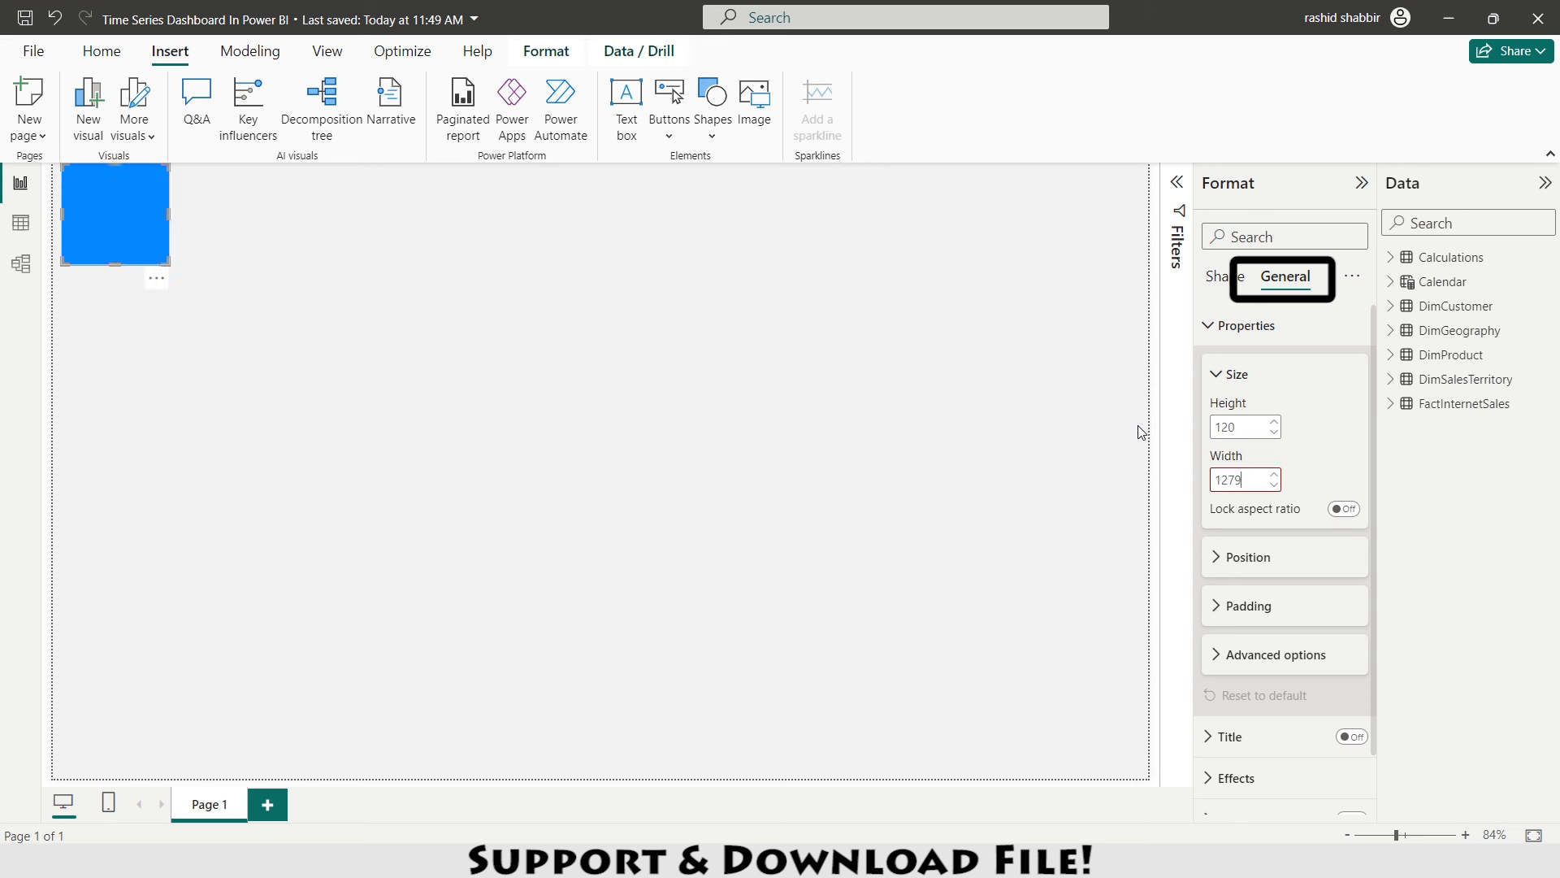
# - Fill the header rectangle with the lightest grey theme colour and turn off its border
pyautogui.click(1223, 278)
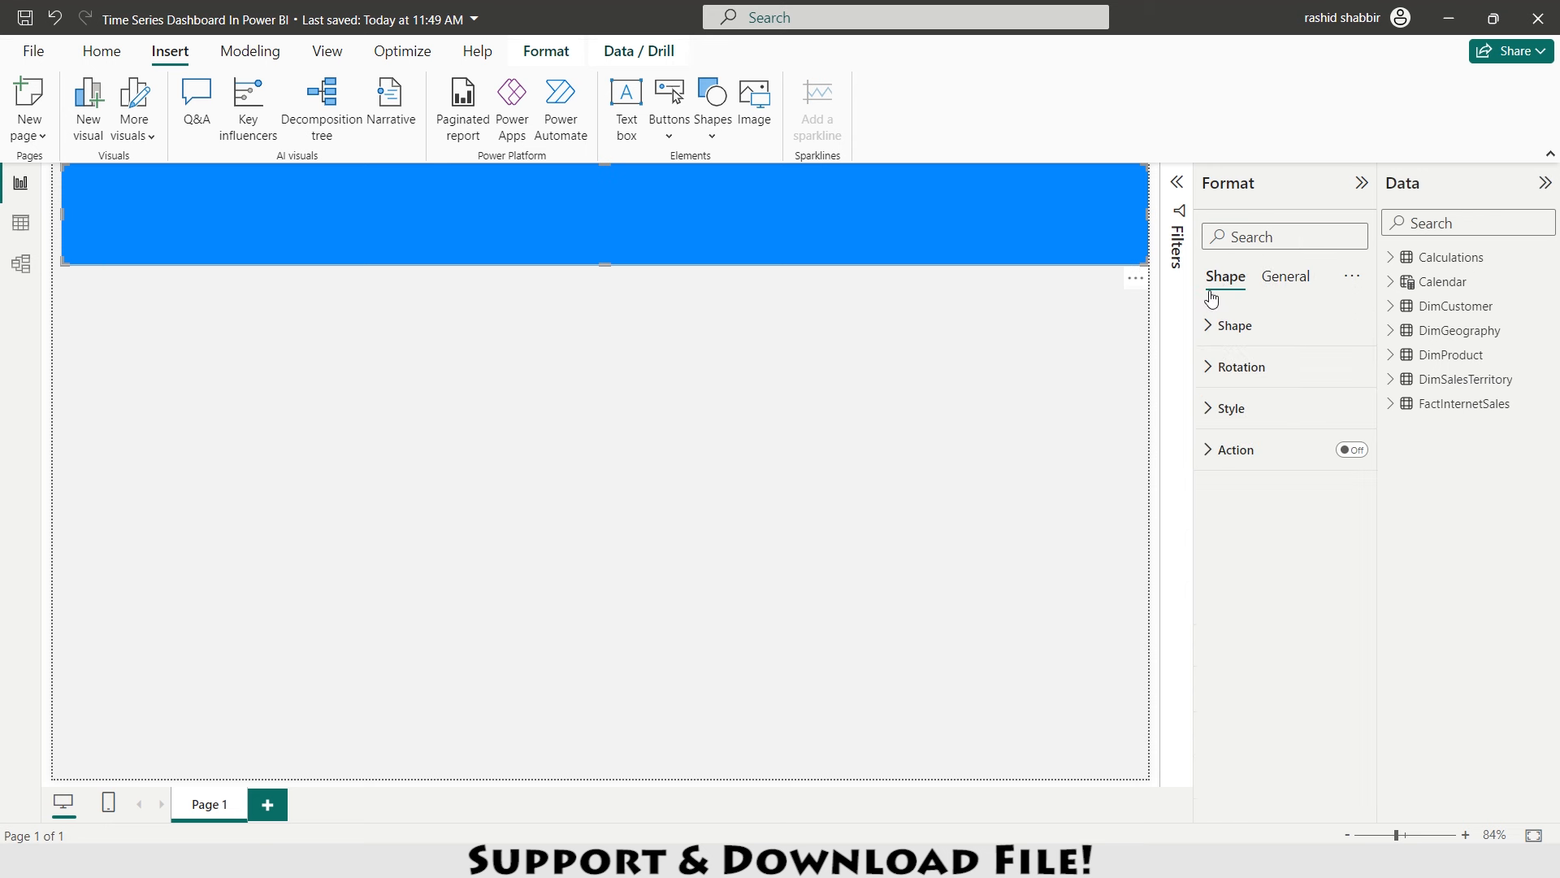
pyautogui.click(1210, 410)
pyautogui.click(1250, 512)
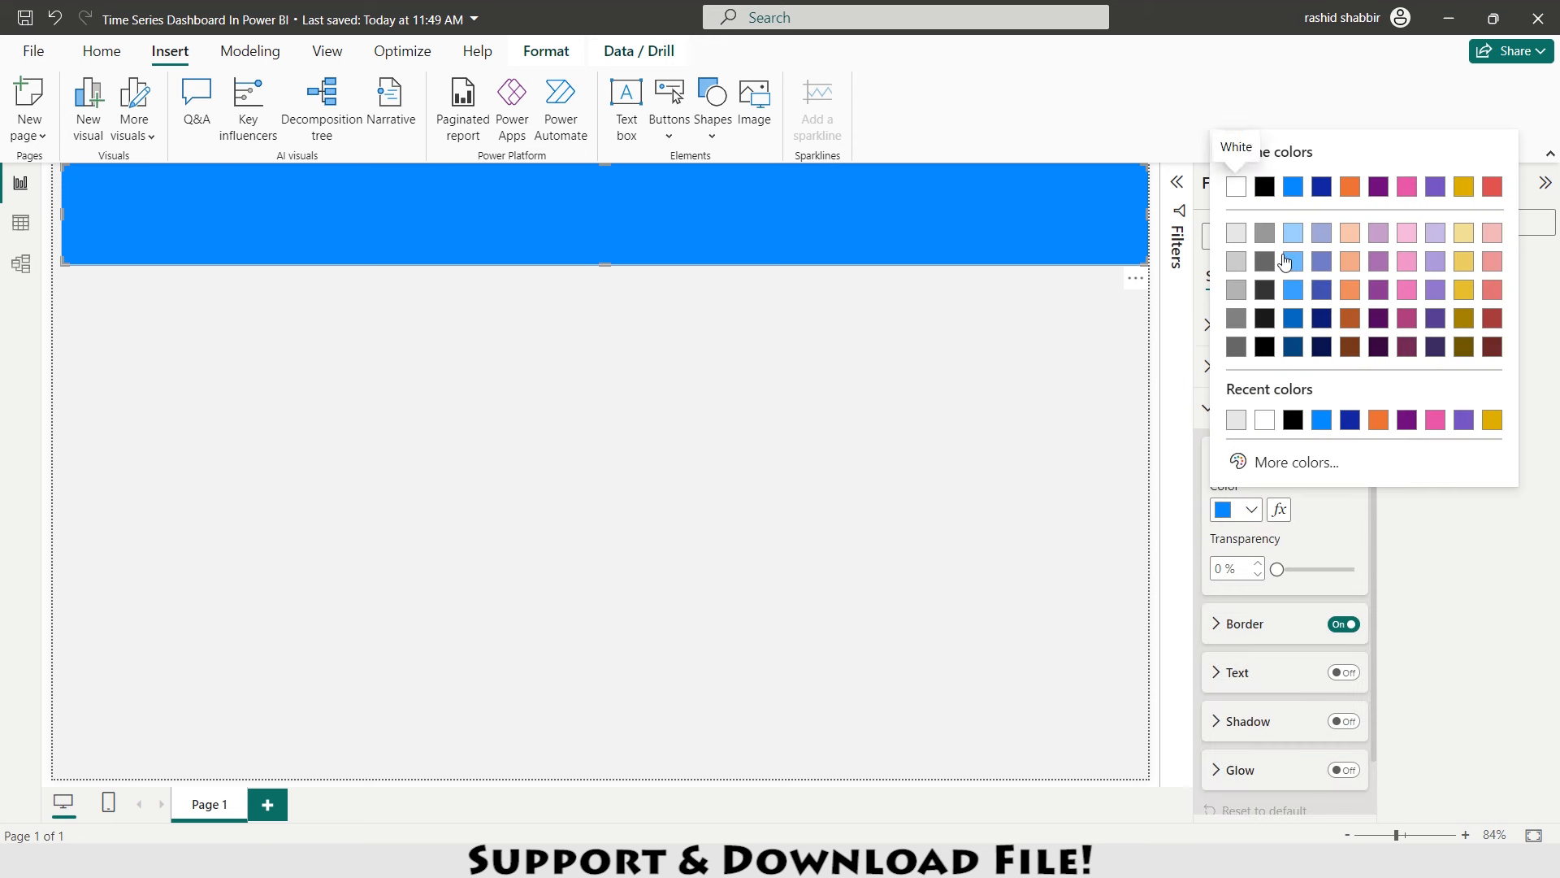
pyautogui.click(1234, 264)
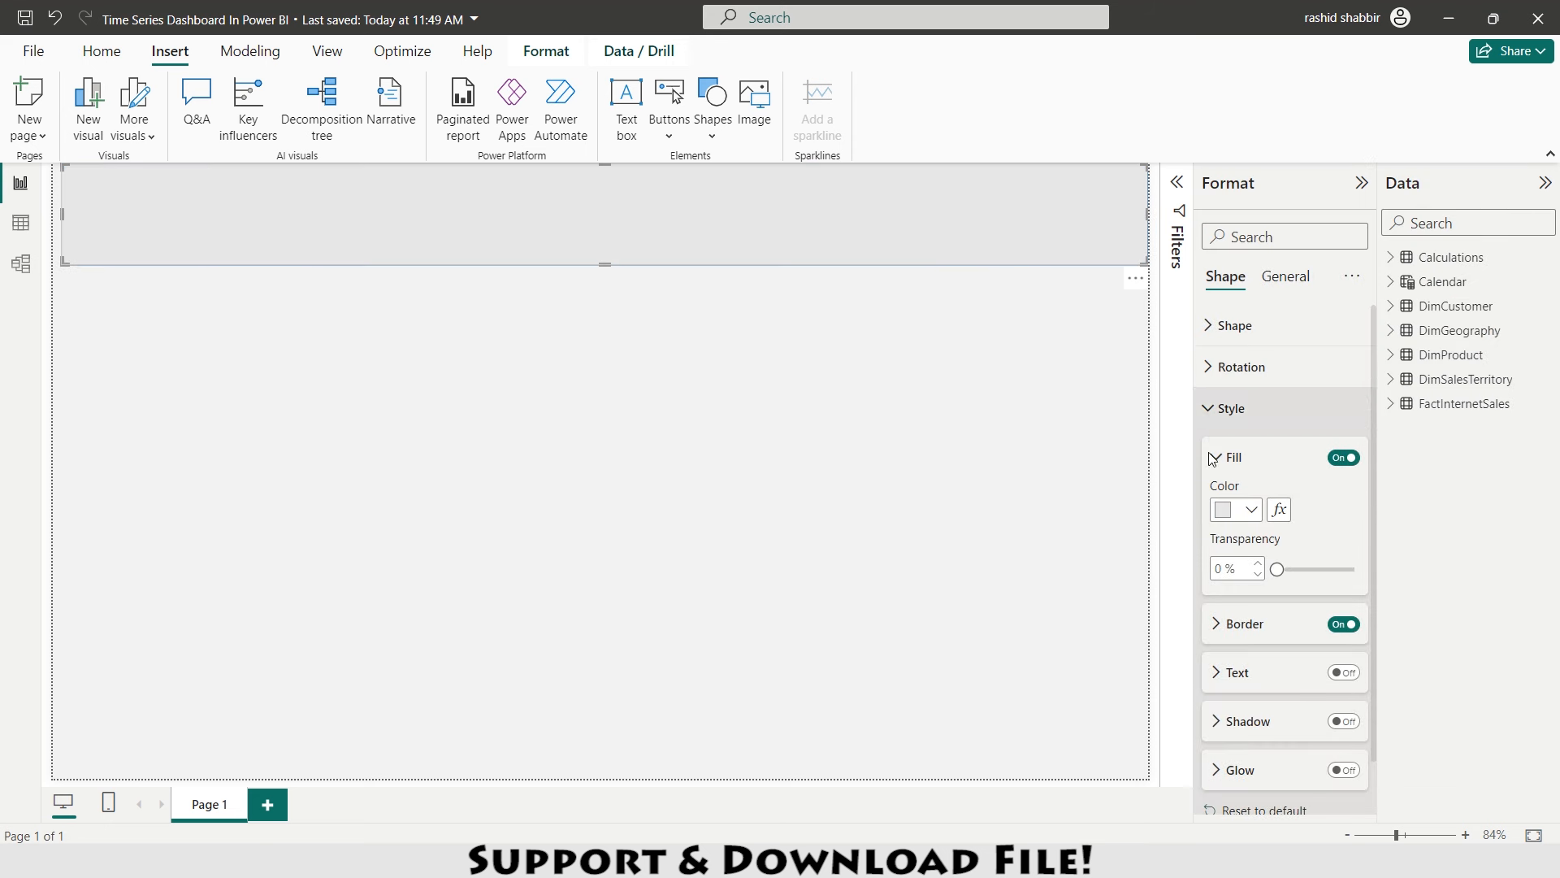
pyautogui.scroll(-1, 1271, 641)
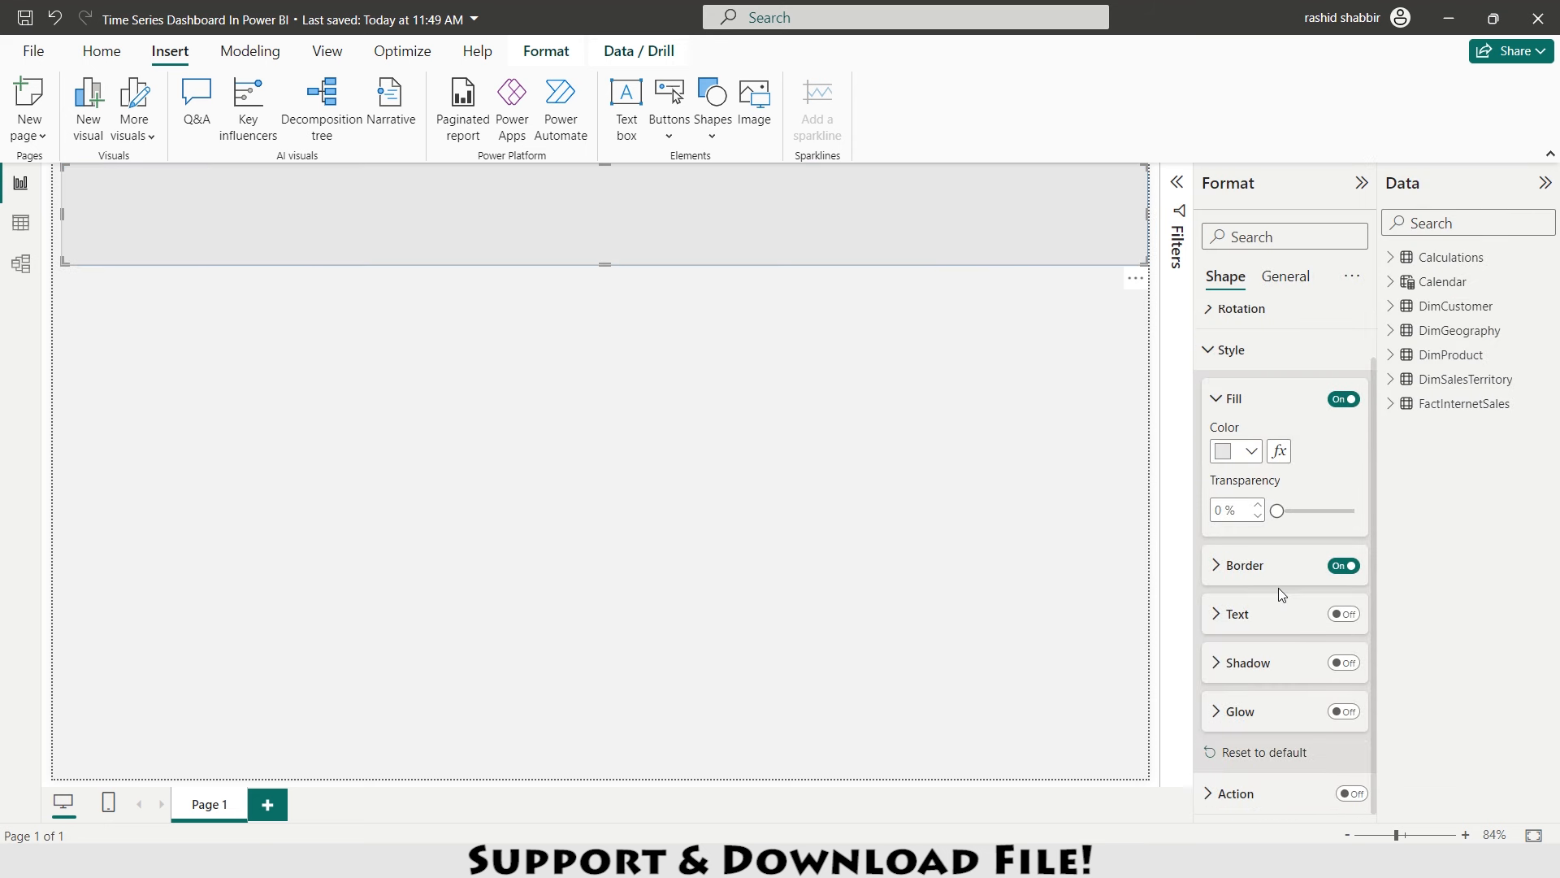
pyautogui.click(1337, 568)
pyautogui.click(829, 415)
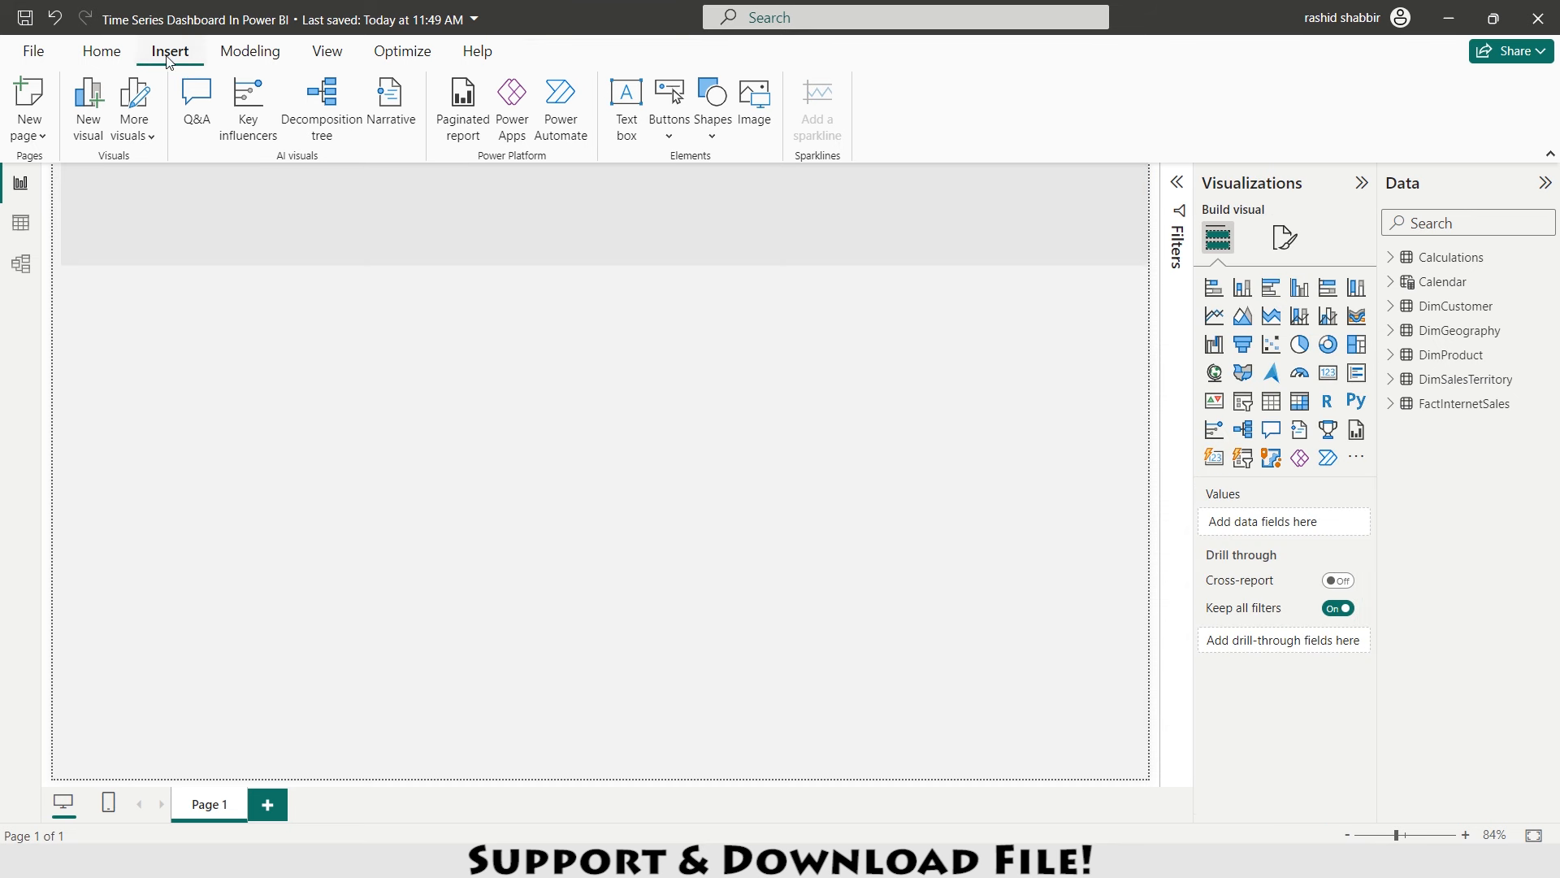
# - Insert a rounded rectangle 100 high and 190 wide, and place it over the left end of the header band's lower edge
pyautogui.click(706, 138)
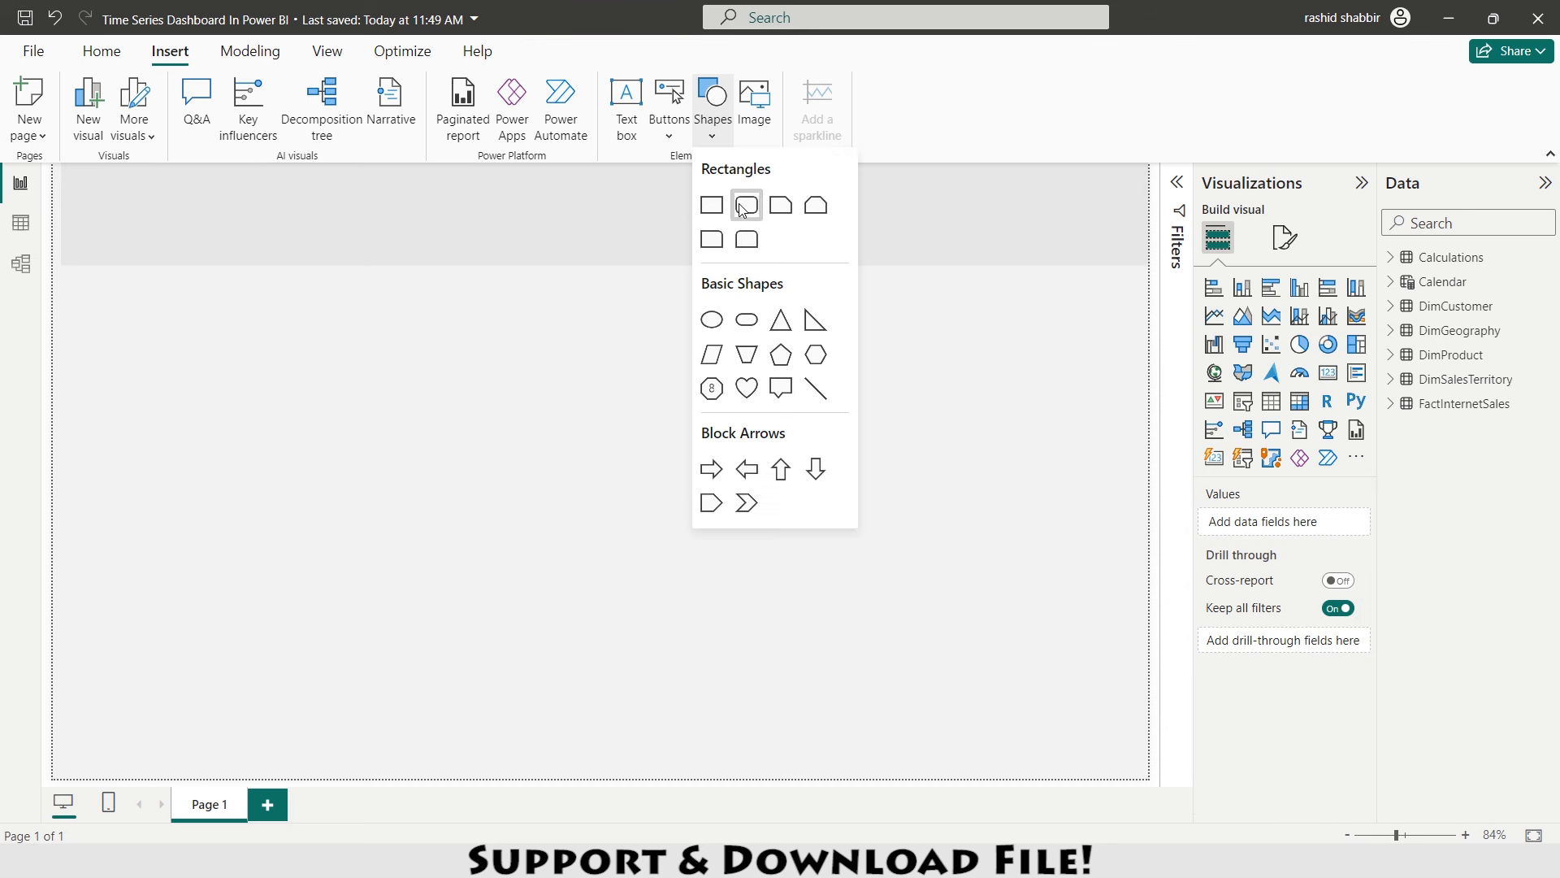
pyautogui.click(738, 203)
pyautogui.click(1285, 281)
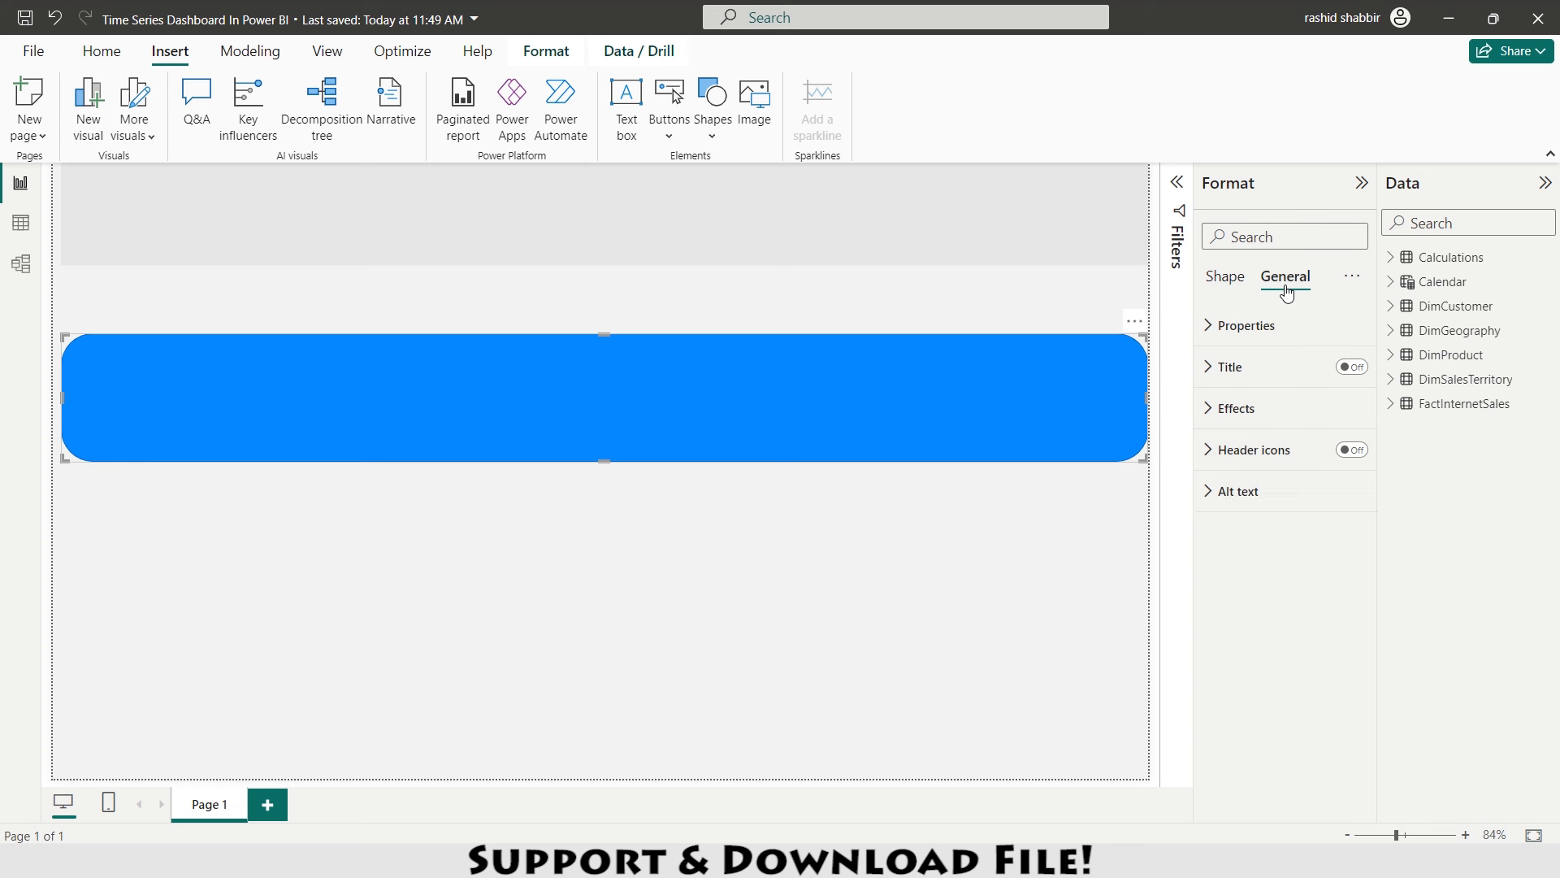
pyautogui.click(1207, 325)
pyautogui.click(1249, 427)
pyautogui.write('100')
pyautogui.press('Tab')
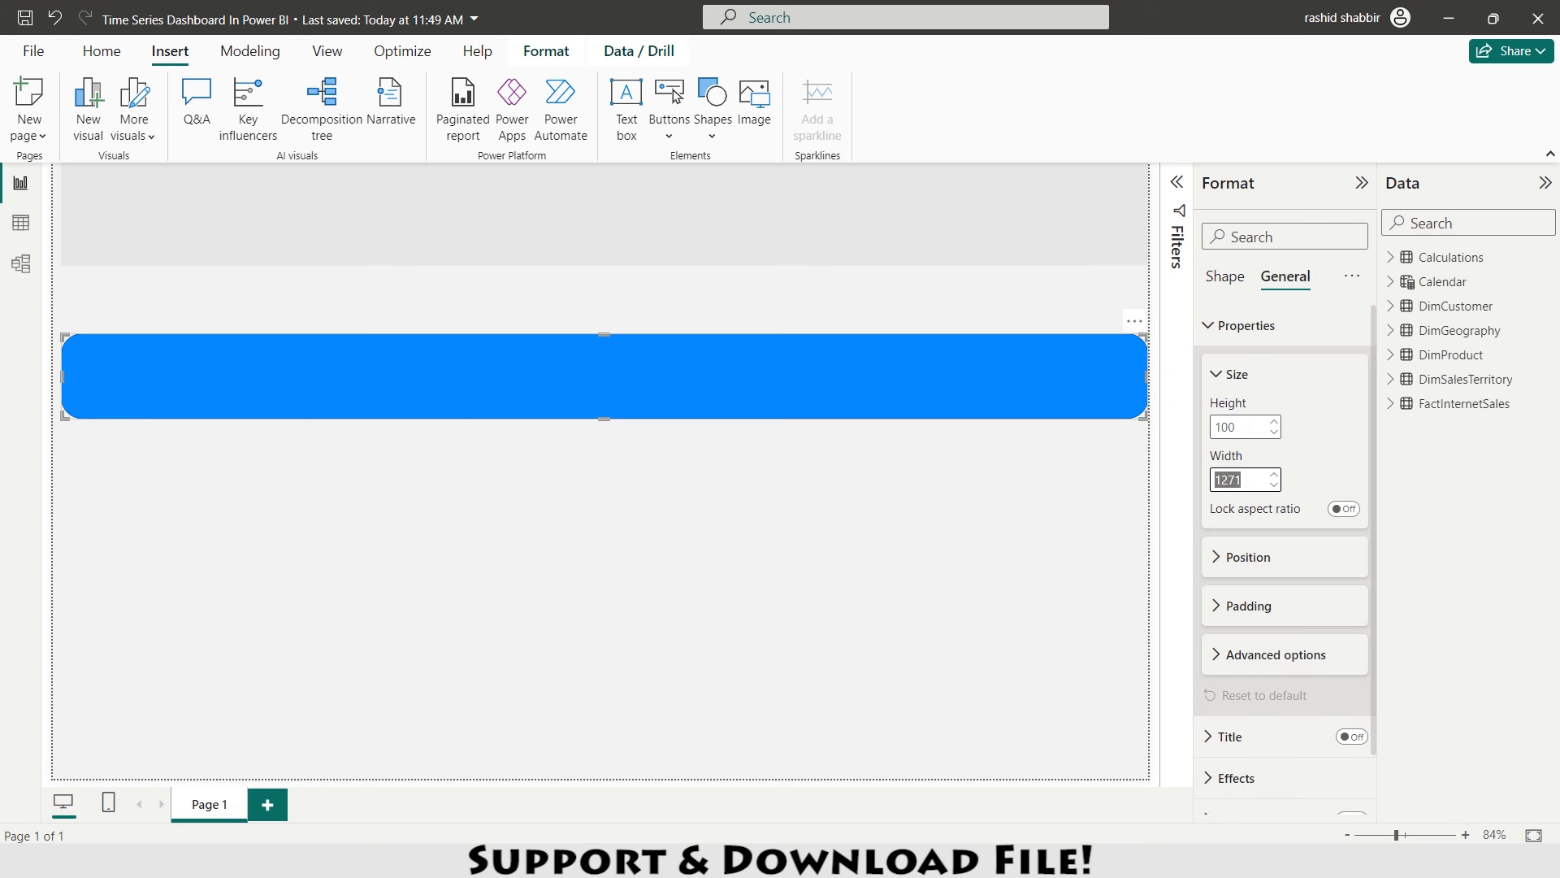
pyautogui.write('190')
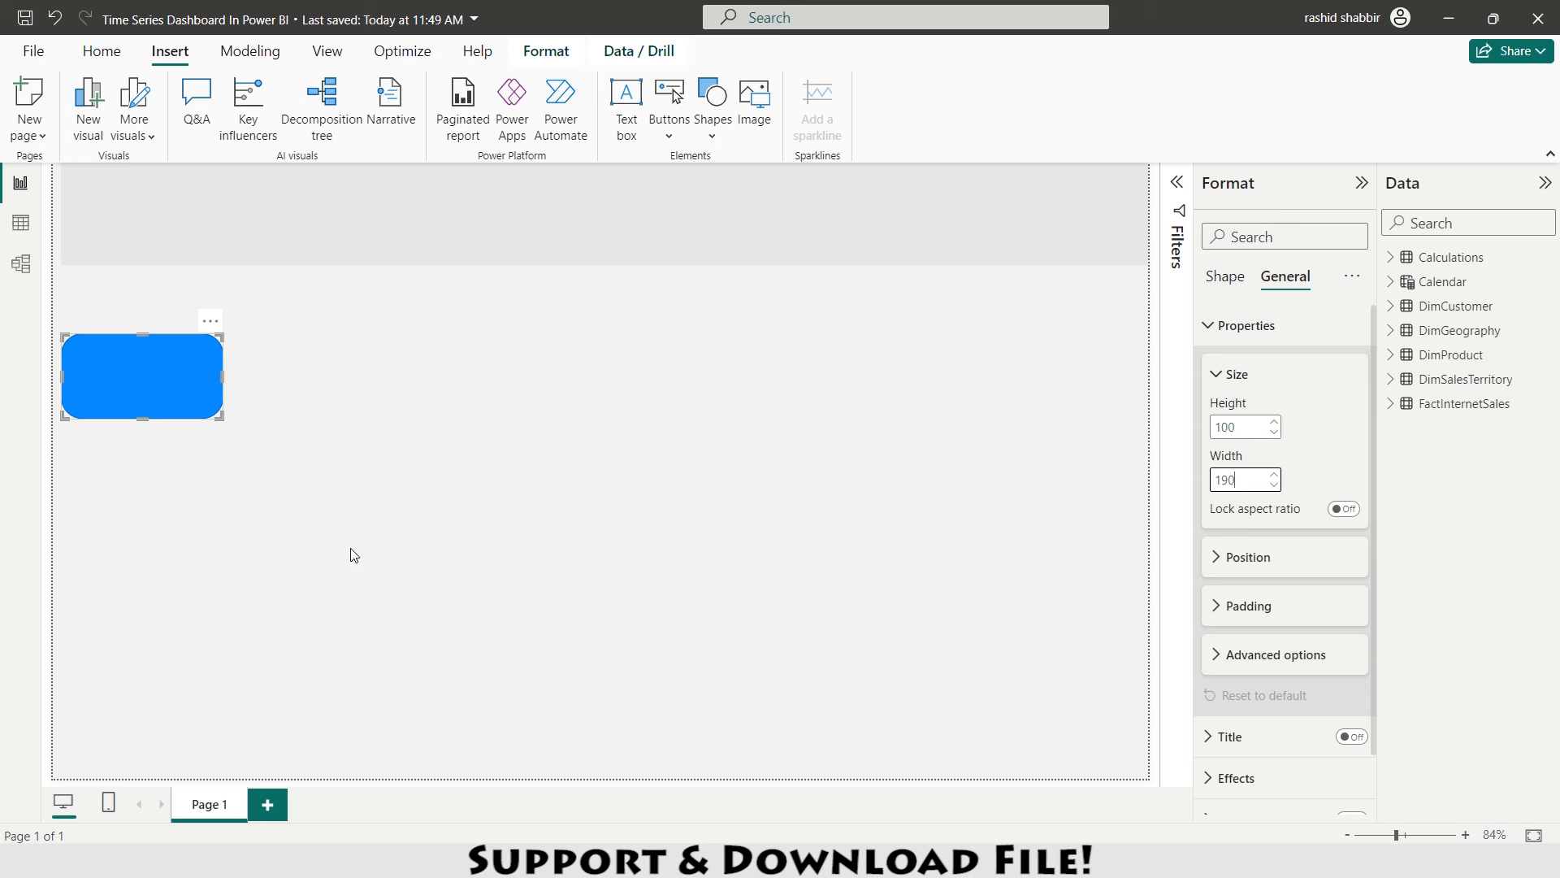
pyautogui.moveTo(141, 388); pyautogui.dragTo(147, 232)
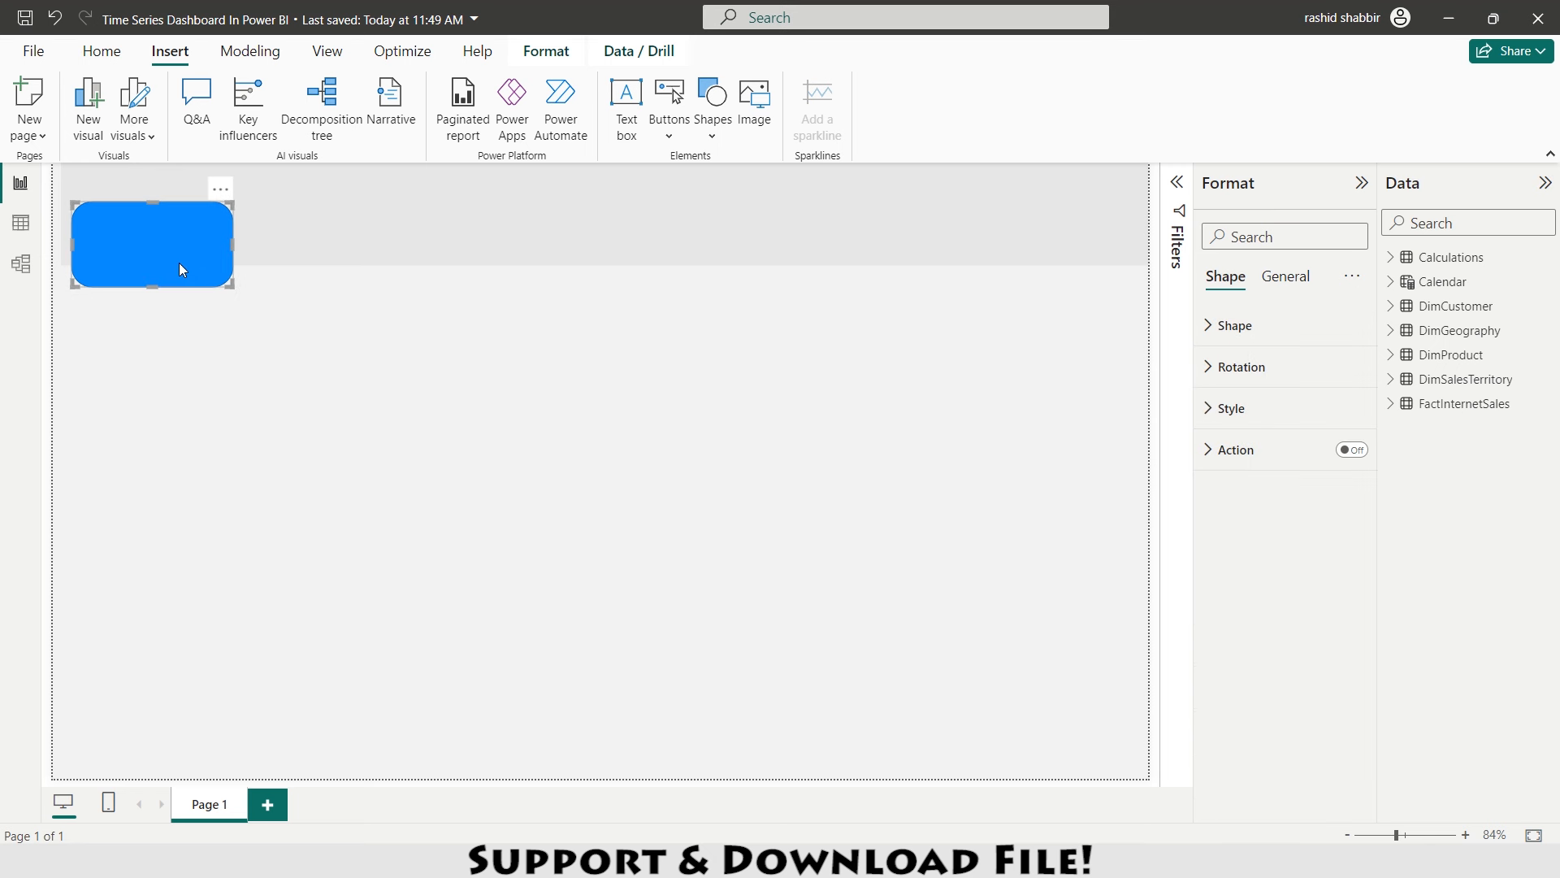
# - Paste five copies of the rounded rectangle and spread them in a row across the header band
pyautogui.hotkey('ctrl', 'v')
pyautogui.hotkey('ctrl', 'v')
pyautogui.hotkey('ctrl', 'v')
pyautogui.hotkey('ctrl', 'v')
pyautogui.hotkey('ctrl', 'v')
pyautogui.moveTo(186, 283); pyautogui.dragTo(1051, 264)
pyautogui.moveTo(250, 274); pyautogui.dragTo(943, 257)
pyautogui.moveTo(228, 284); pyautogui.dragTo(735, 274)
pyautogui.moveTo(185, 269); pyautogui.dragTo(526, 269)
pyautogui.moveTo(154, 273); pyautogui.dragTo(318, 265)
# - Align all six rounded rectangles to the top and distribute them horizontally
pyautogui.click(126, 249)
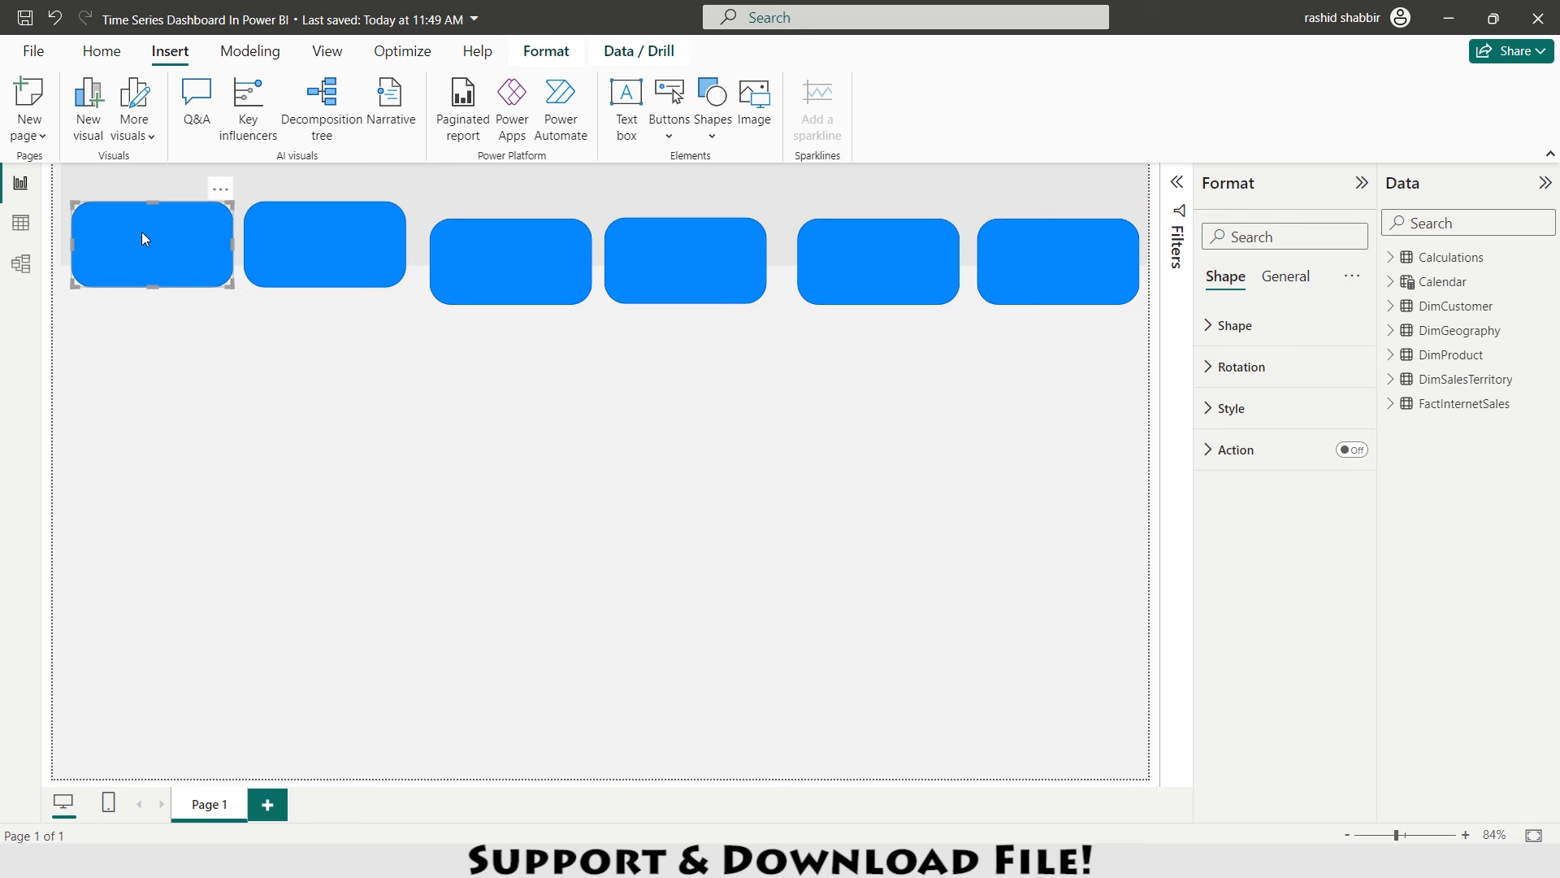
pyautogui.keyDown('ctrl'); pyautogui.click(352, 256); pyautogui.keyUp('ctrl')
pyautogui.keyDown('ctrl'); pyautogui.click(489, 267); pyautogui.keyUp('ctrl')
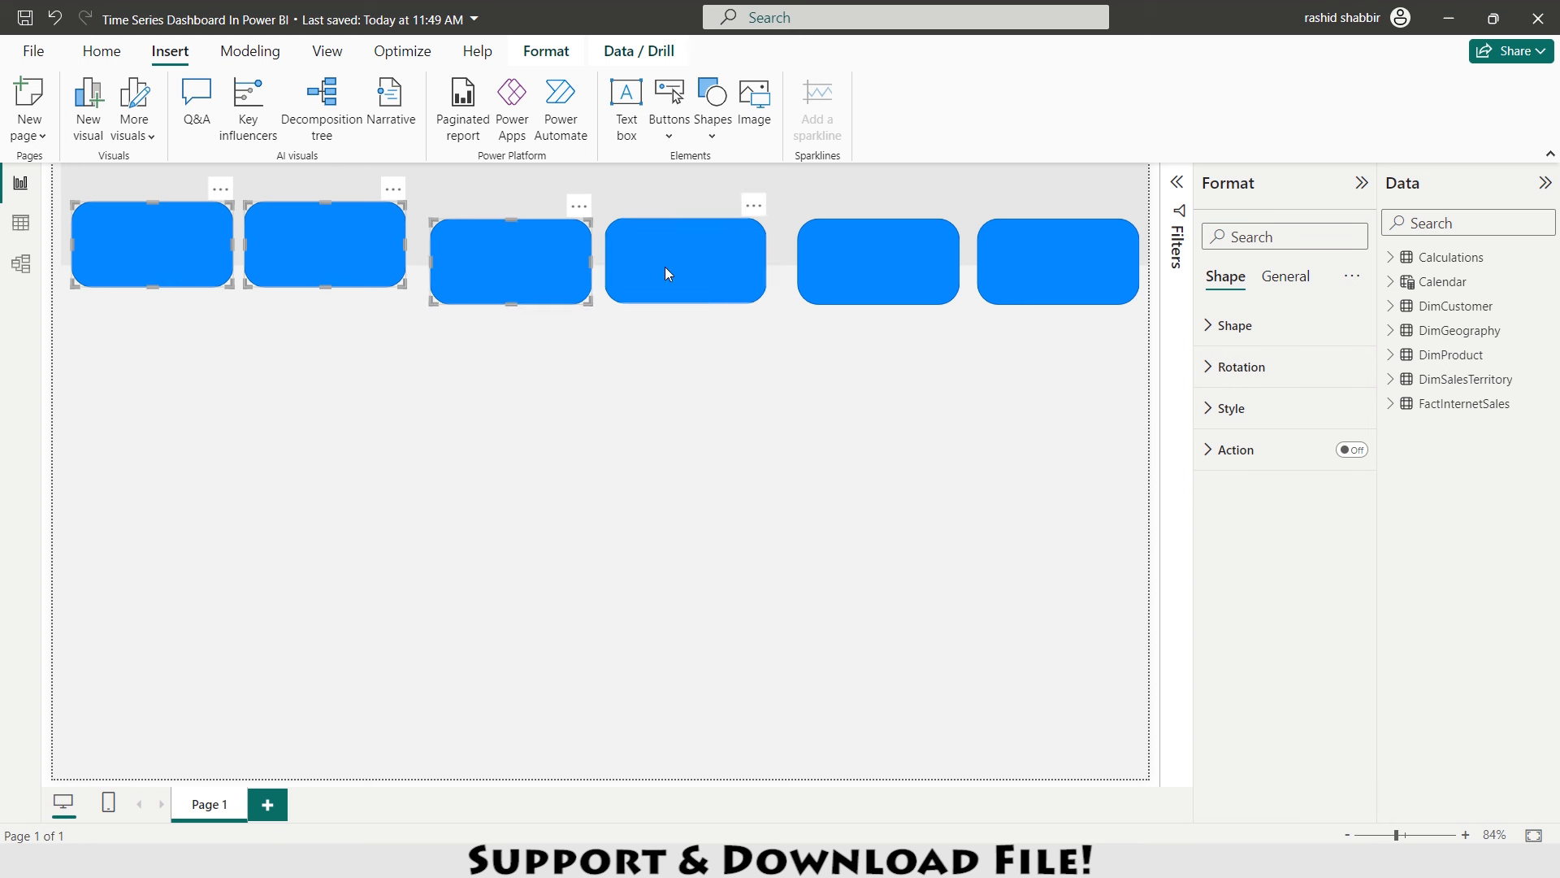
pyautogui.keyDown('ctrl'); pyautogui.click(665, 268); pyautogui.keyUp('ctrl')
pyautogui.keyDown('ctrl'); pyautogui.click(856, 263); pyautogui.keyUp('ctrl')
pyautogui.keyDown('ctrl'); pyautogui.click(1034, 260); pyautogui.keyUp('ctrl')
pyautogui.click(546, 50)
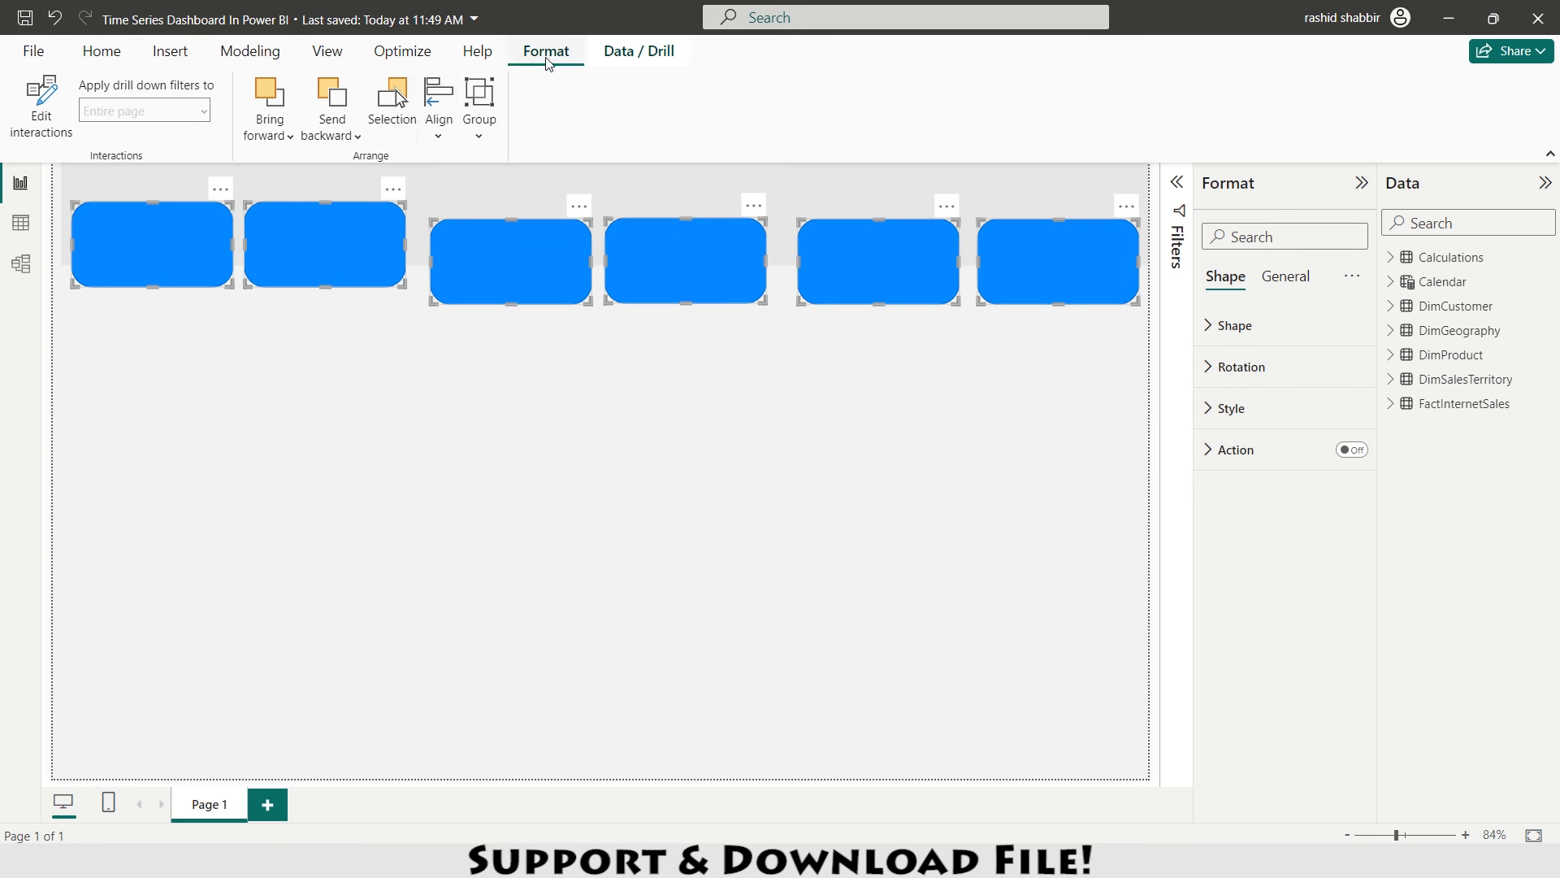
pyautogui.click(439, 118)
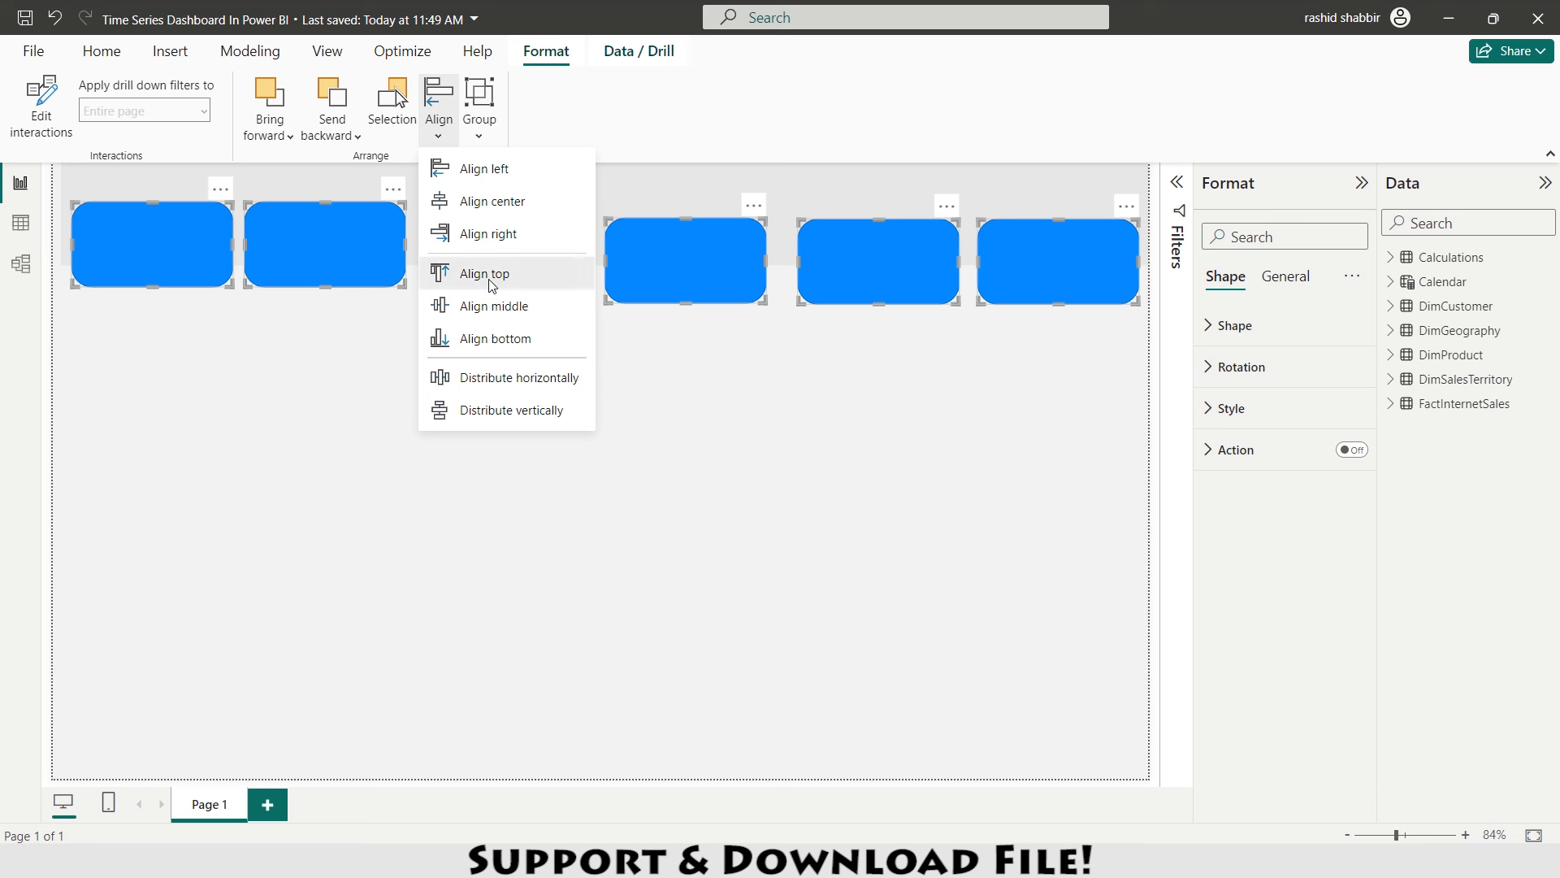
pyautogui.click(482, 274)
pyautogui.click(439, 118)
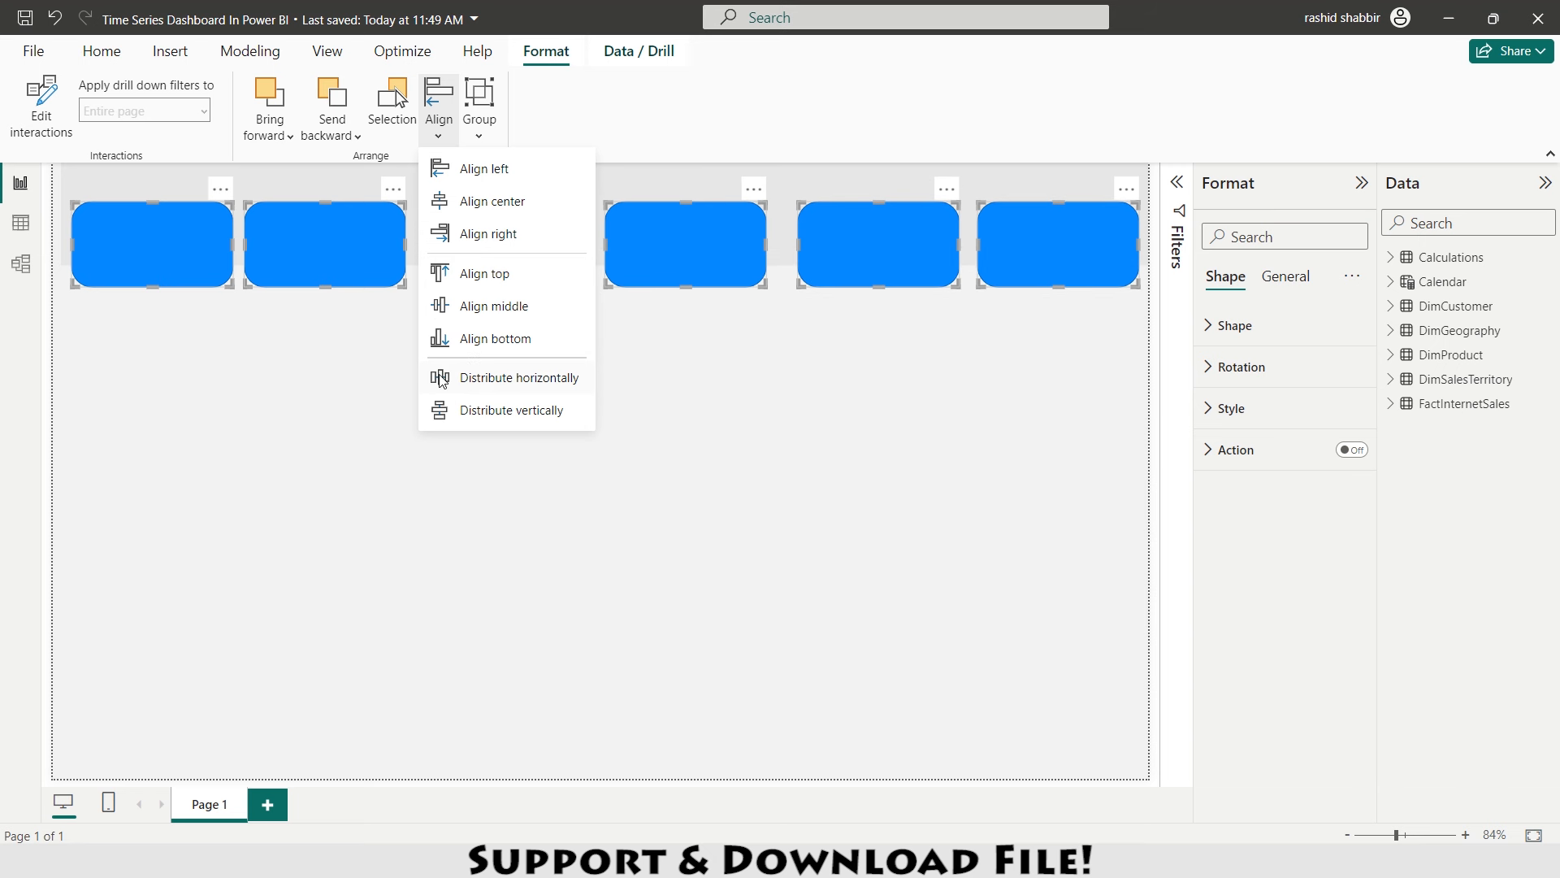
pyautogui.click(490, 378)
# - Fill the first and last rounded rectangles in the row with black
pyautogui.click(172, 256)
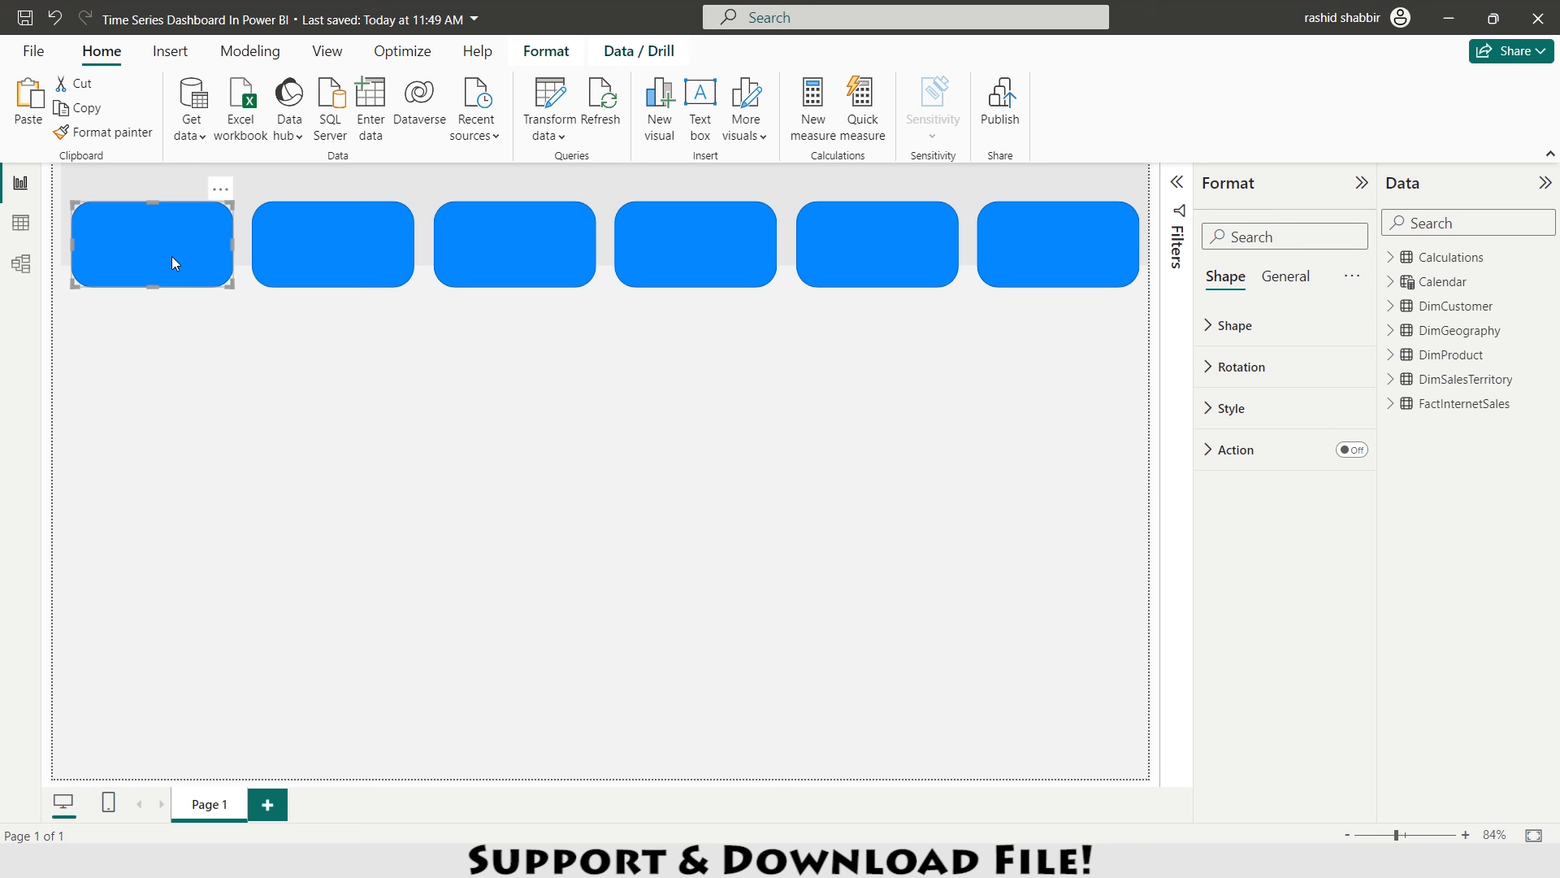
pyautogui.keyDown('ctrl'); pyautogui.click(1058, 270); pyautogui.keyUp('ctrl')
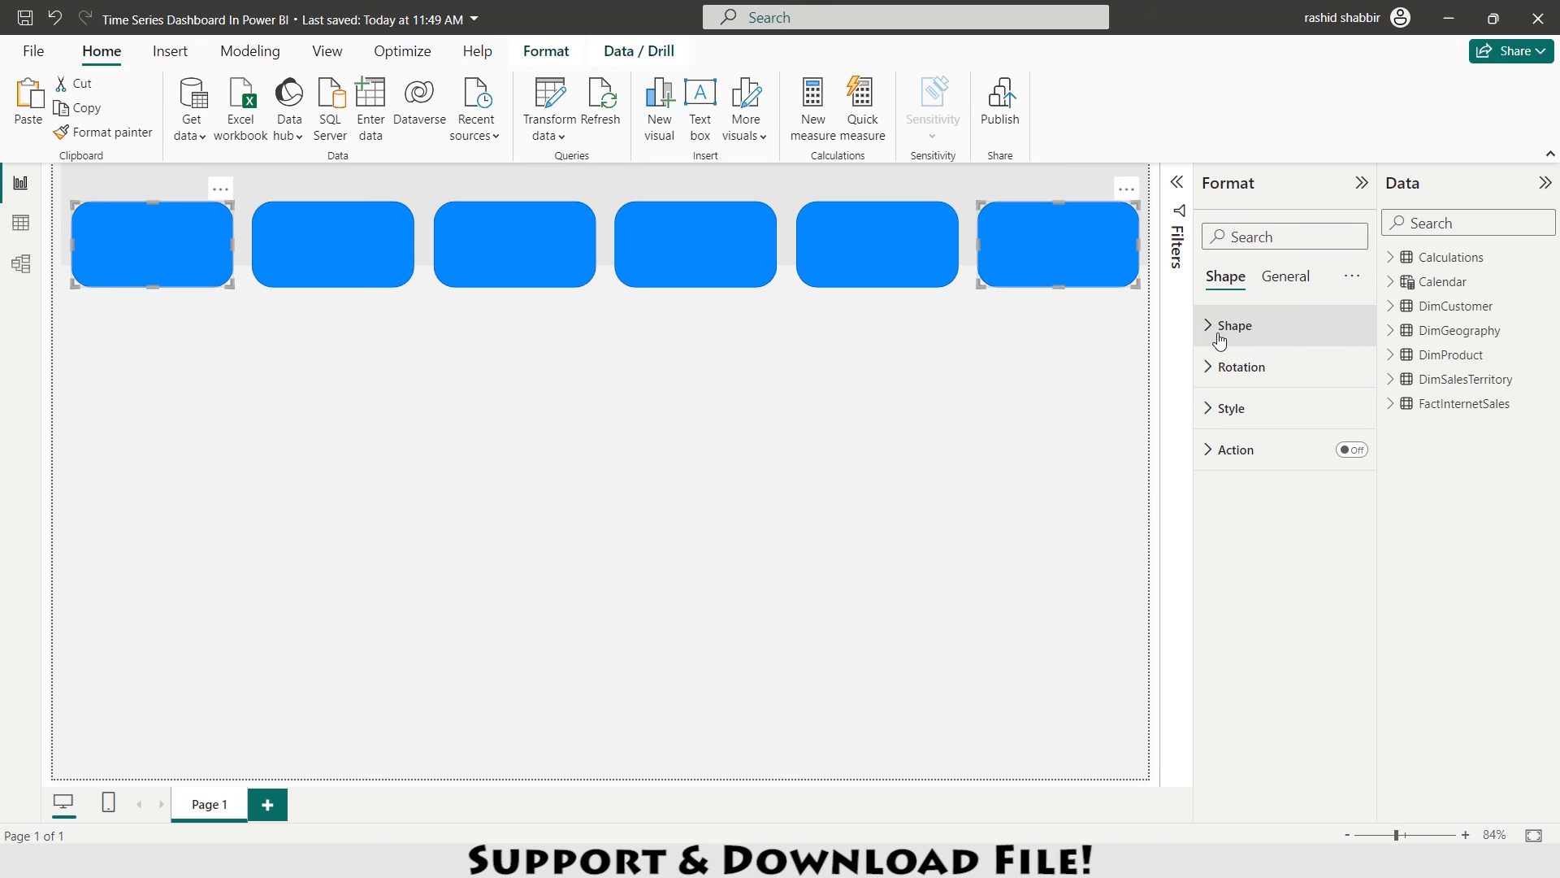
pyautogui.click(1217, 408)
pyautogui.click(1251, 510)
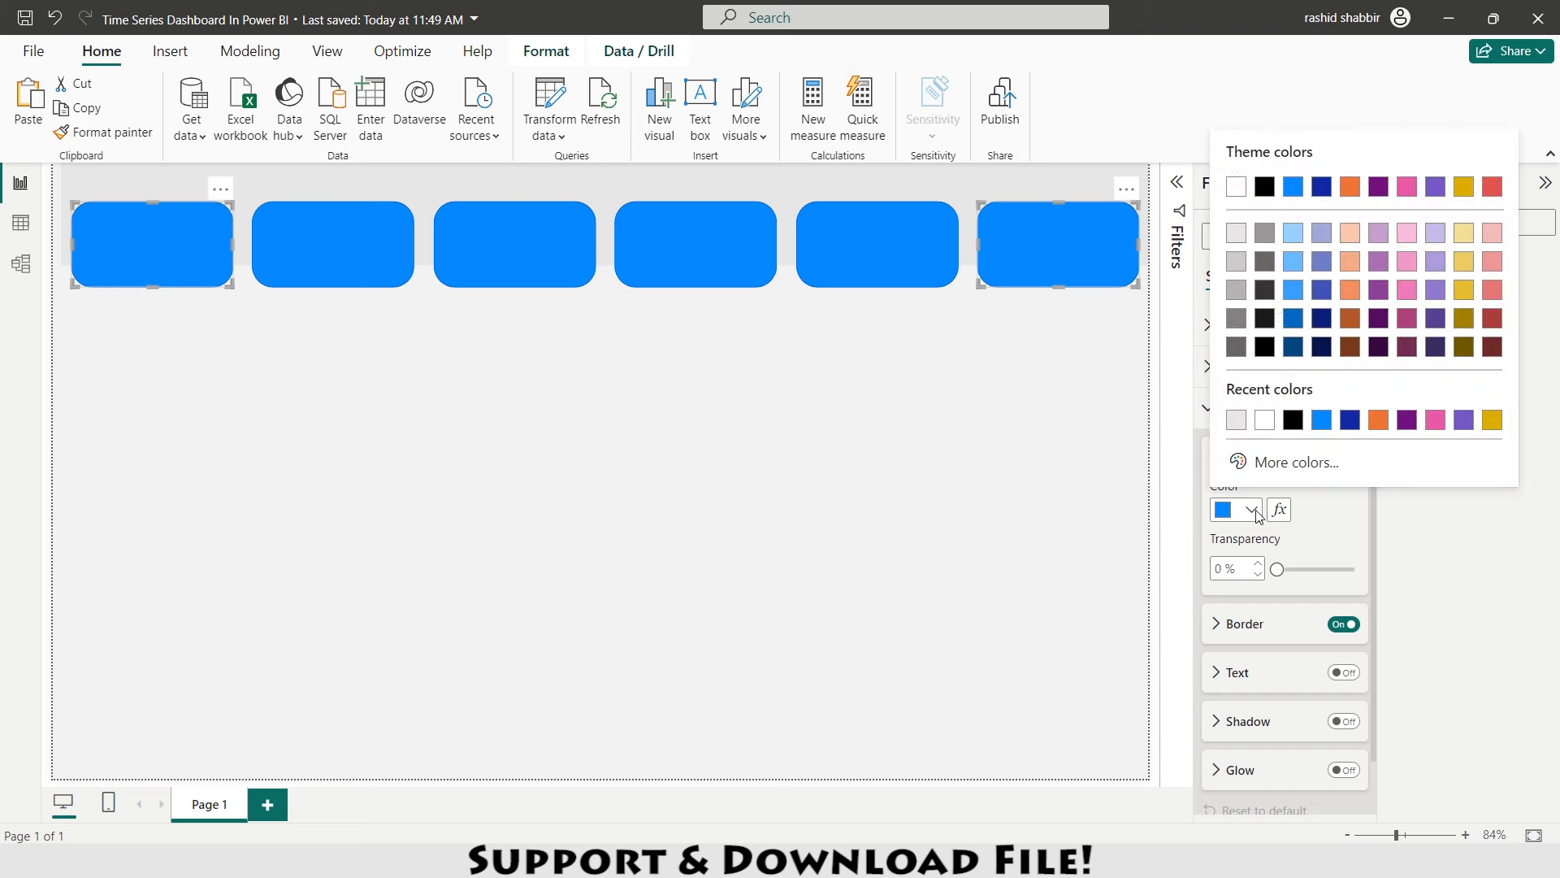
pyautogui.click(1265, 187)
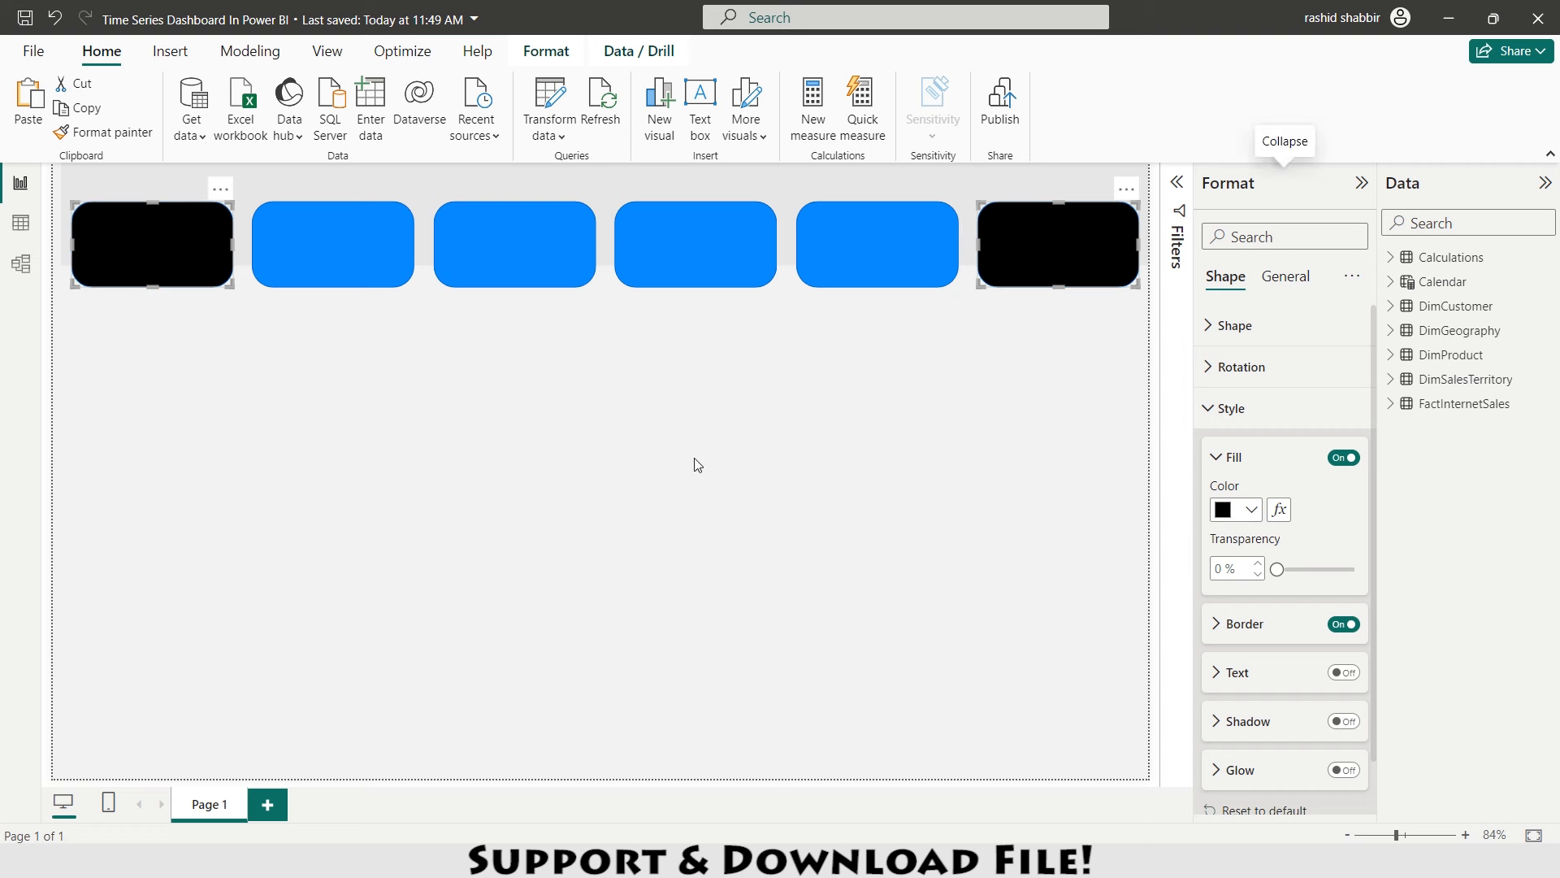
# - Fill the four middle rounded rectangles with white and turn off their borders
pyautogui.click(368, 241)
pyautogui.keyDown('ctrl'); pyautogui.click(656, 242); pyautogui.keyUp('ctrl')
pyautogui.keyDown('ctrl'); pyautogui.click(893, 240); pyautogui.keyUp('ctrl')
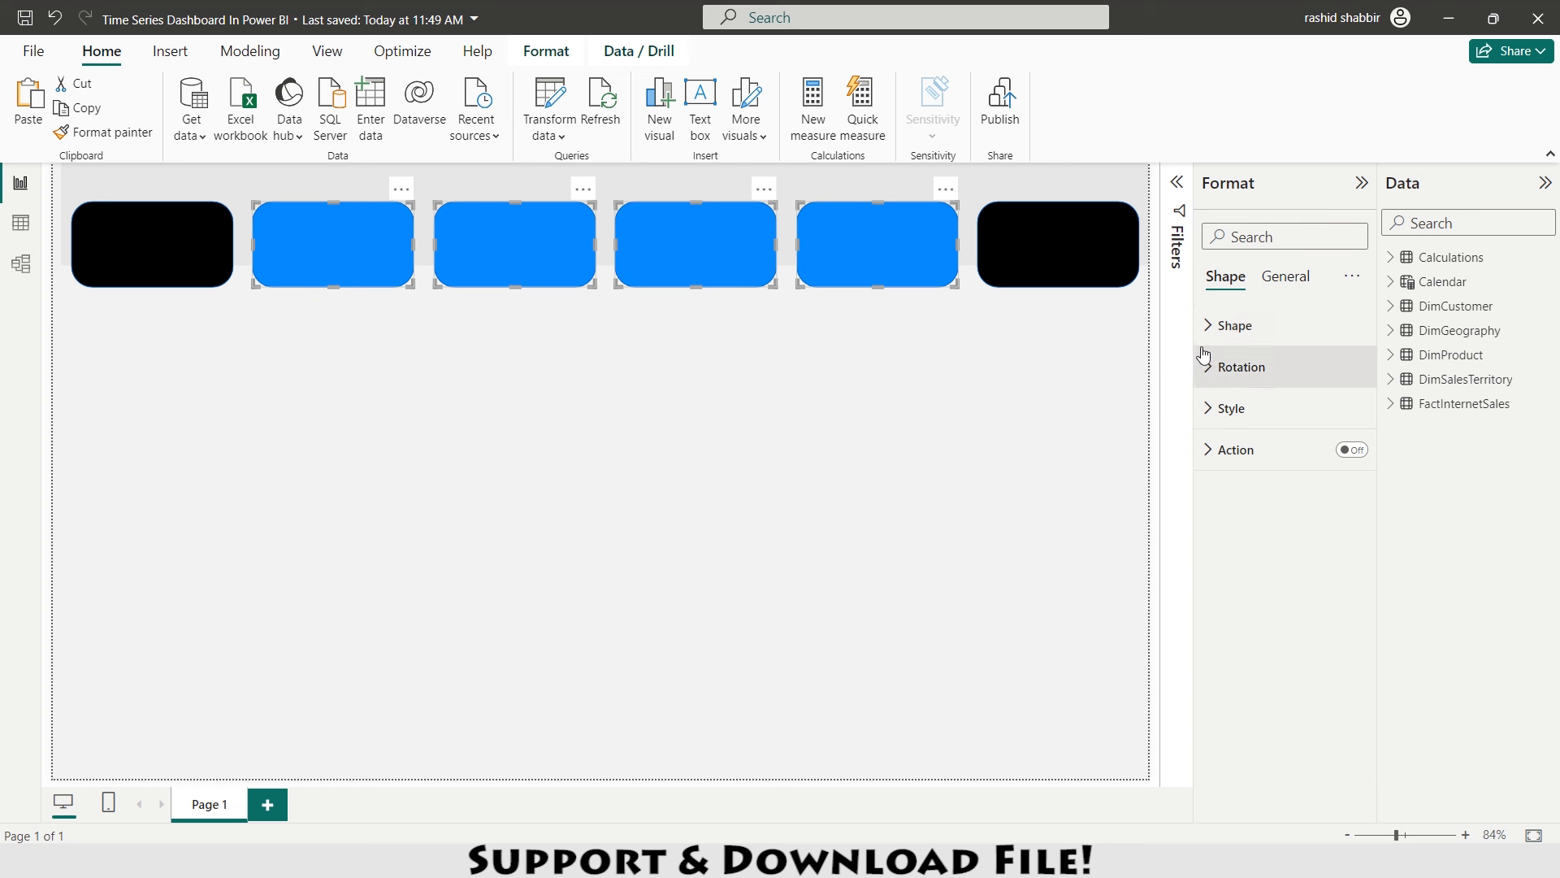
pyautogui.click(1205, 410)
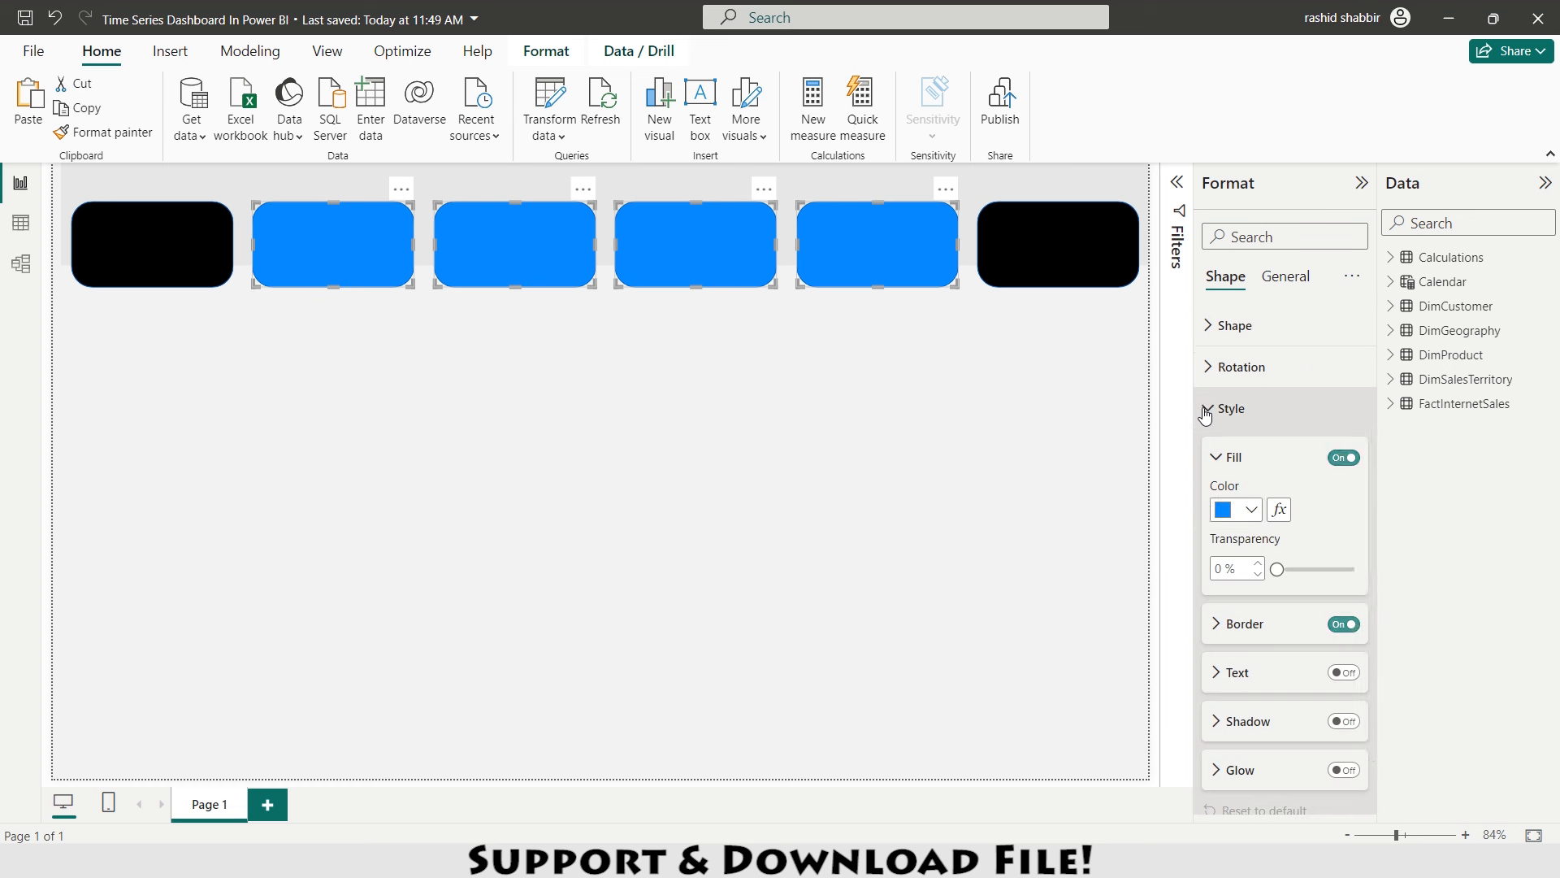
pyautogui.click(1252, 510)
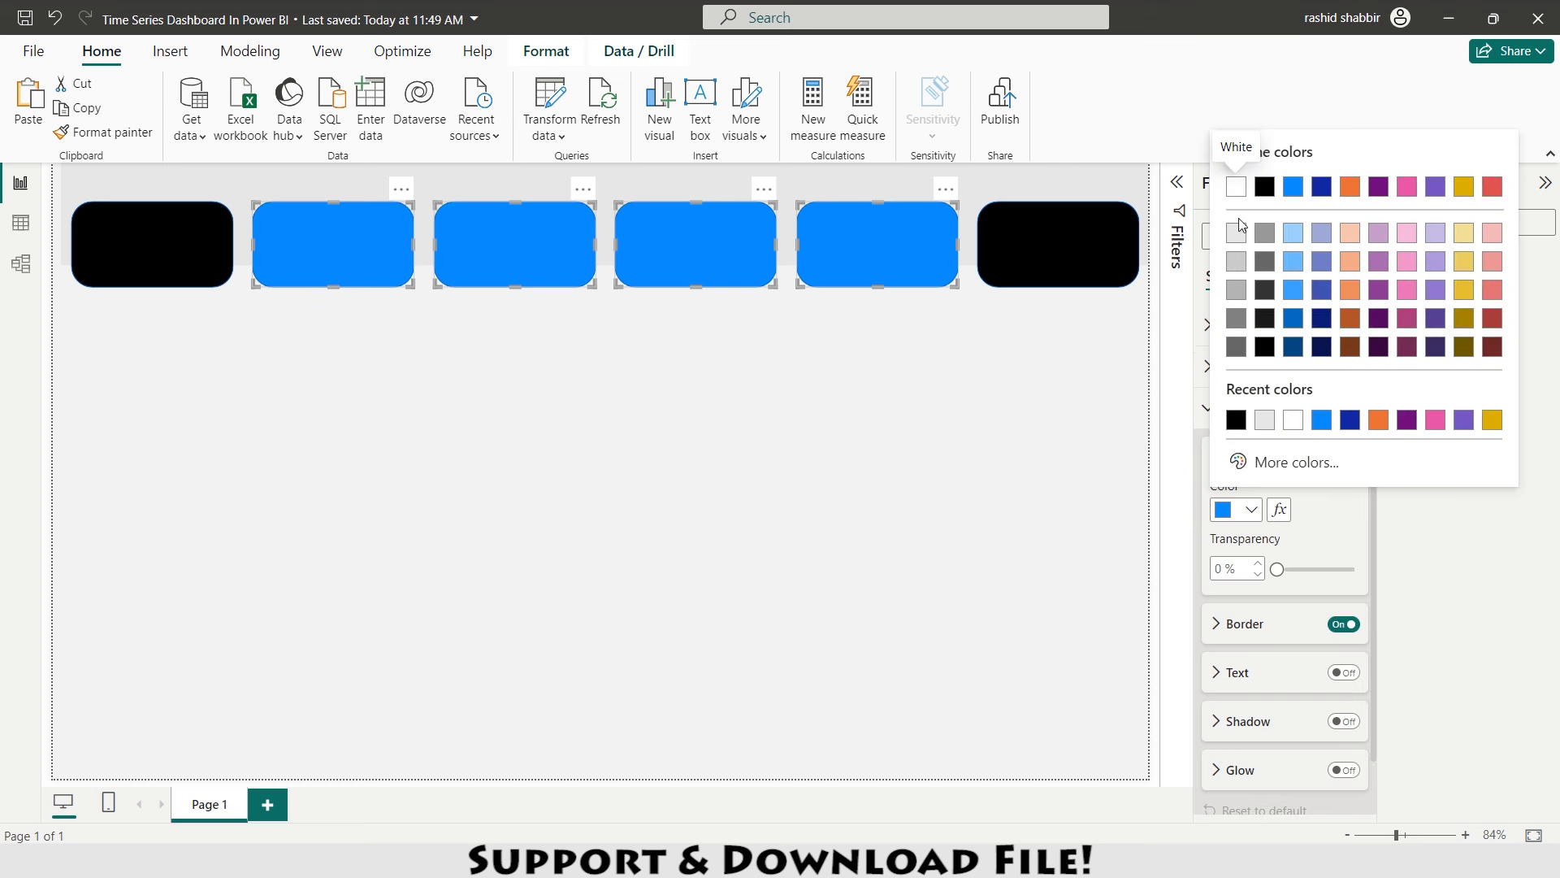
pyautogui.click(1236, 187)
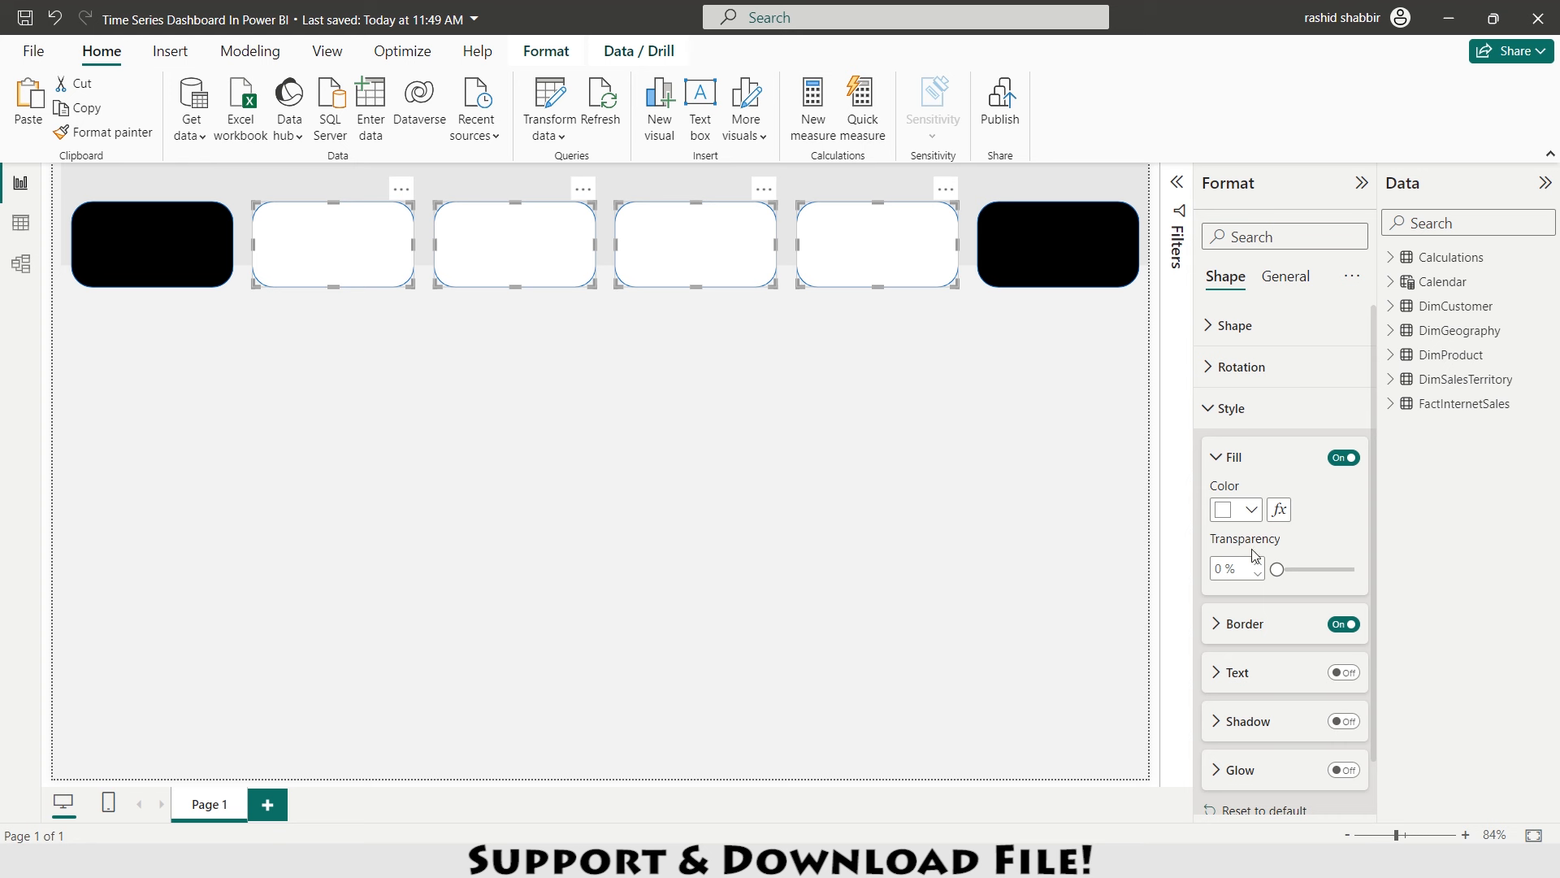
pyautogui.click(1344, 625)
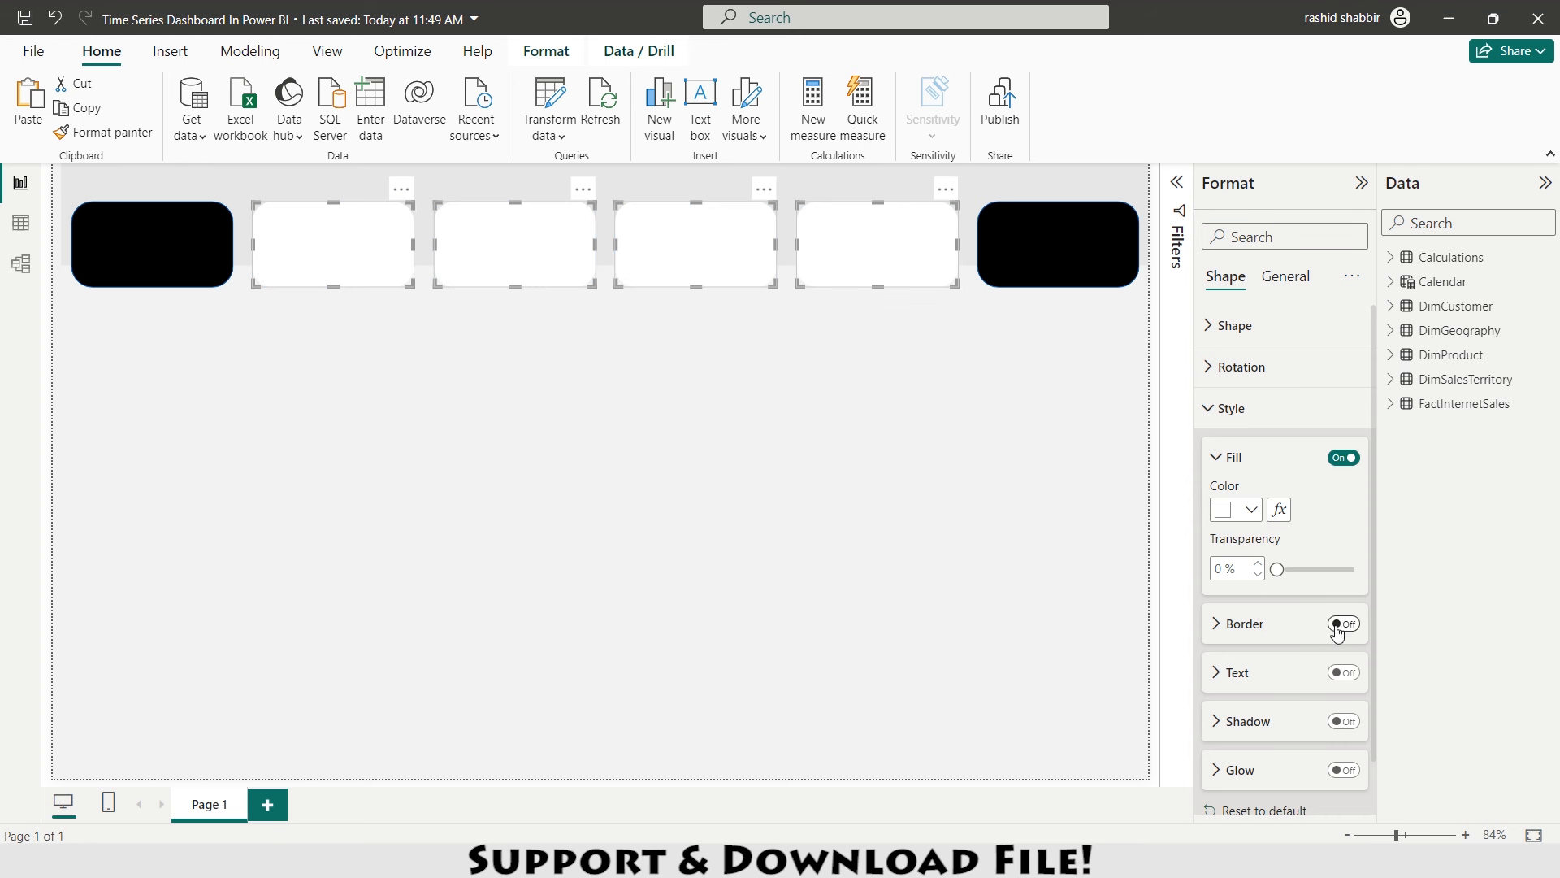
pyautogui.click(636, 448)
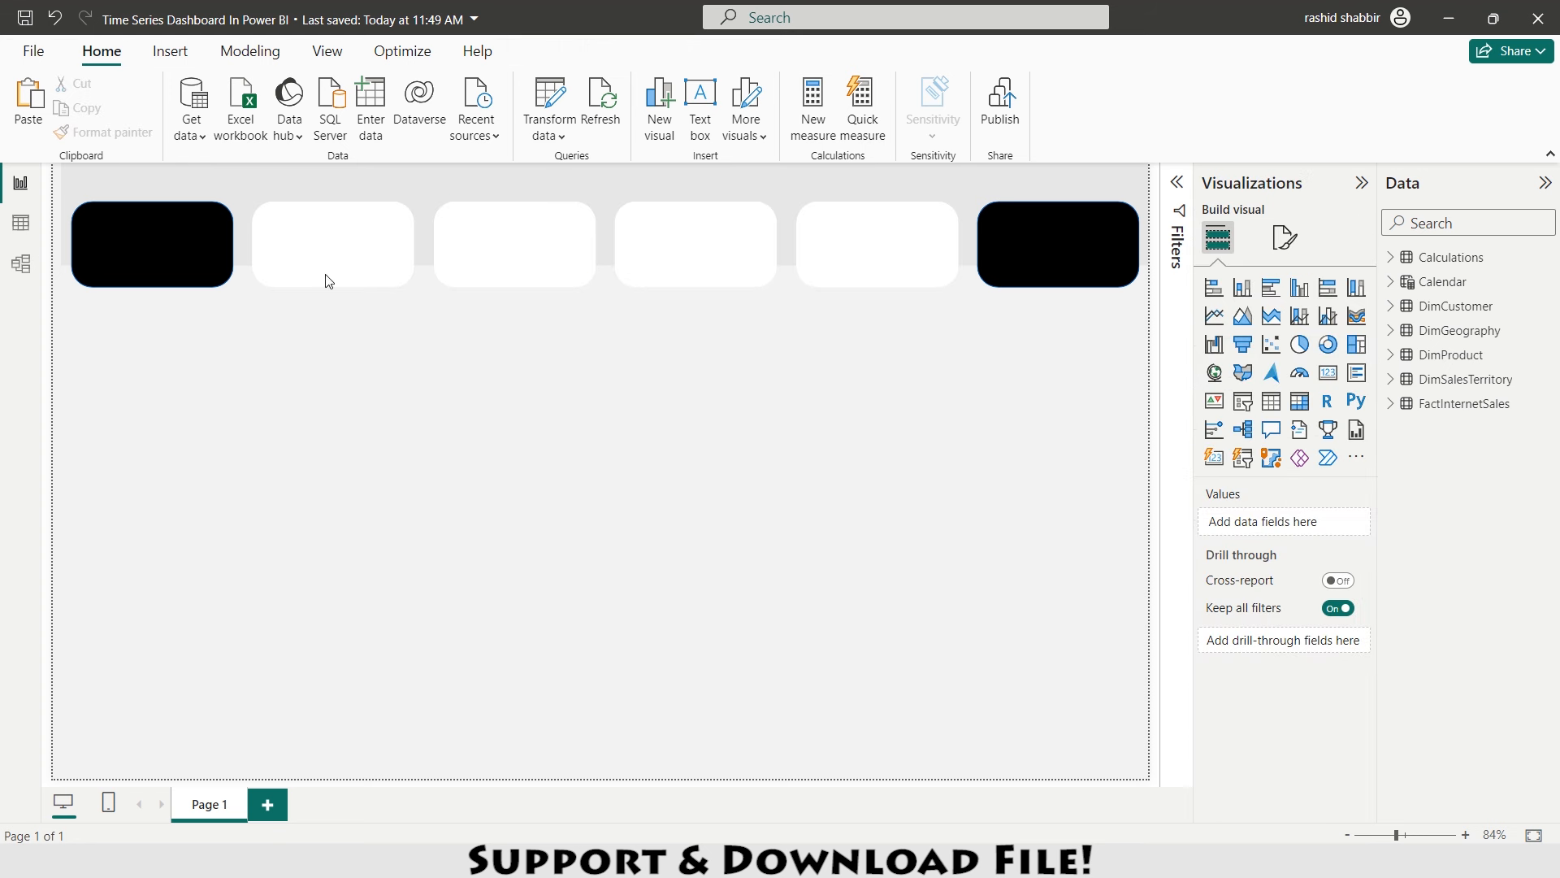
# - Insert an oval shape on the report page
pyautogui.click(169, 51)
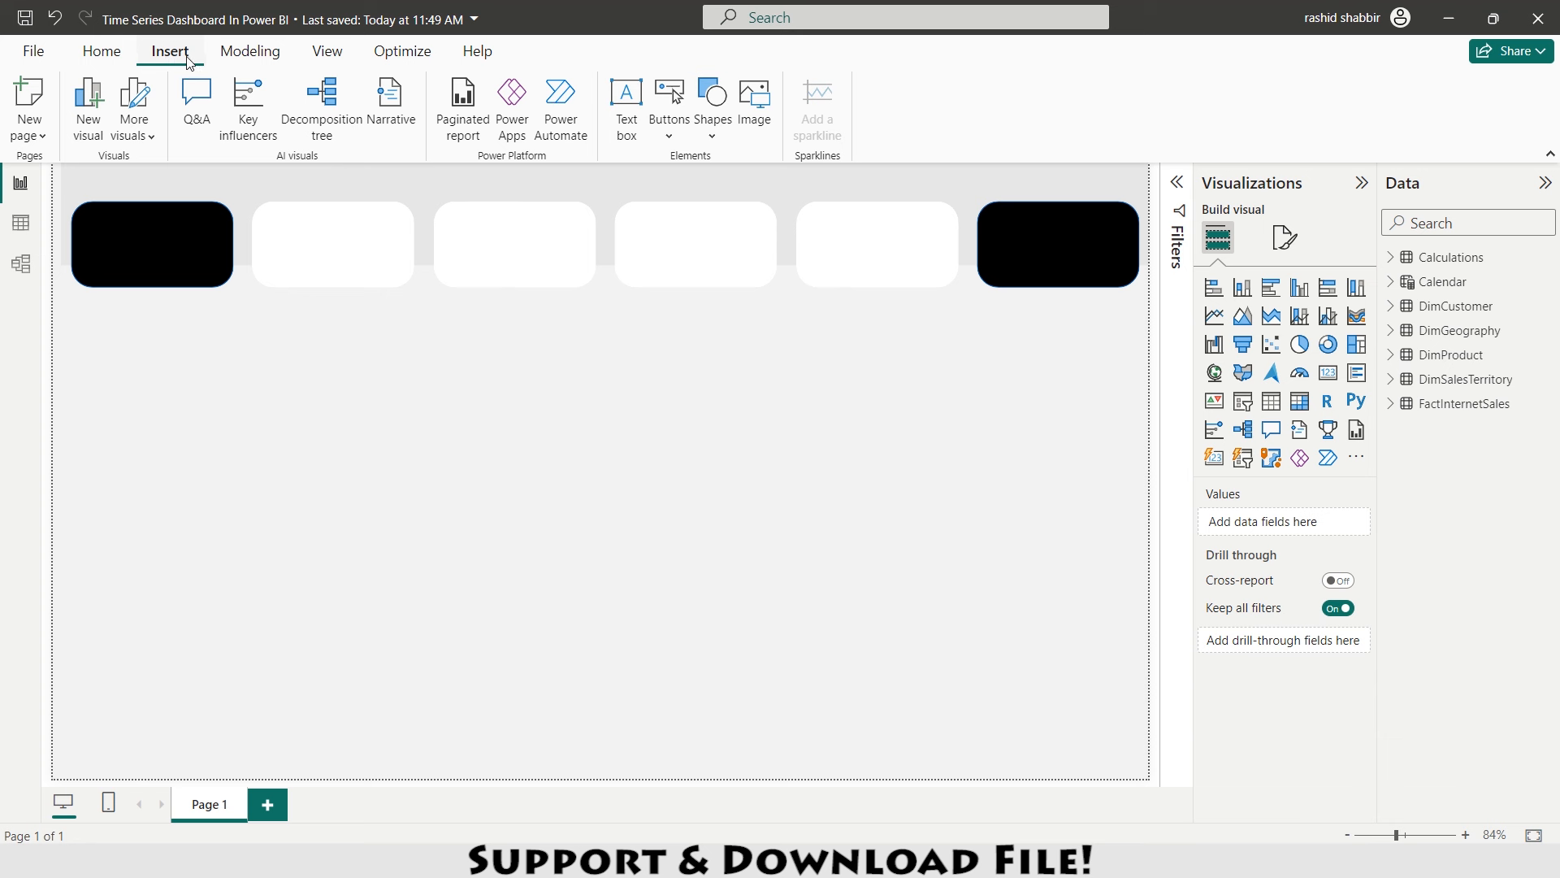
pyautogui.click(713, 139)
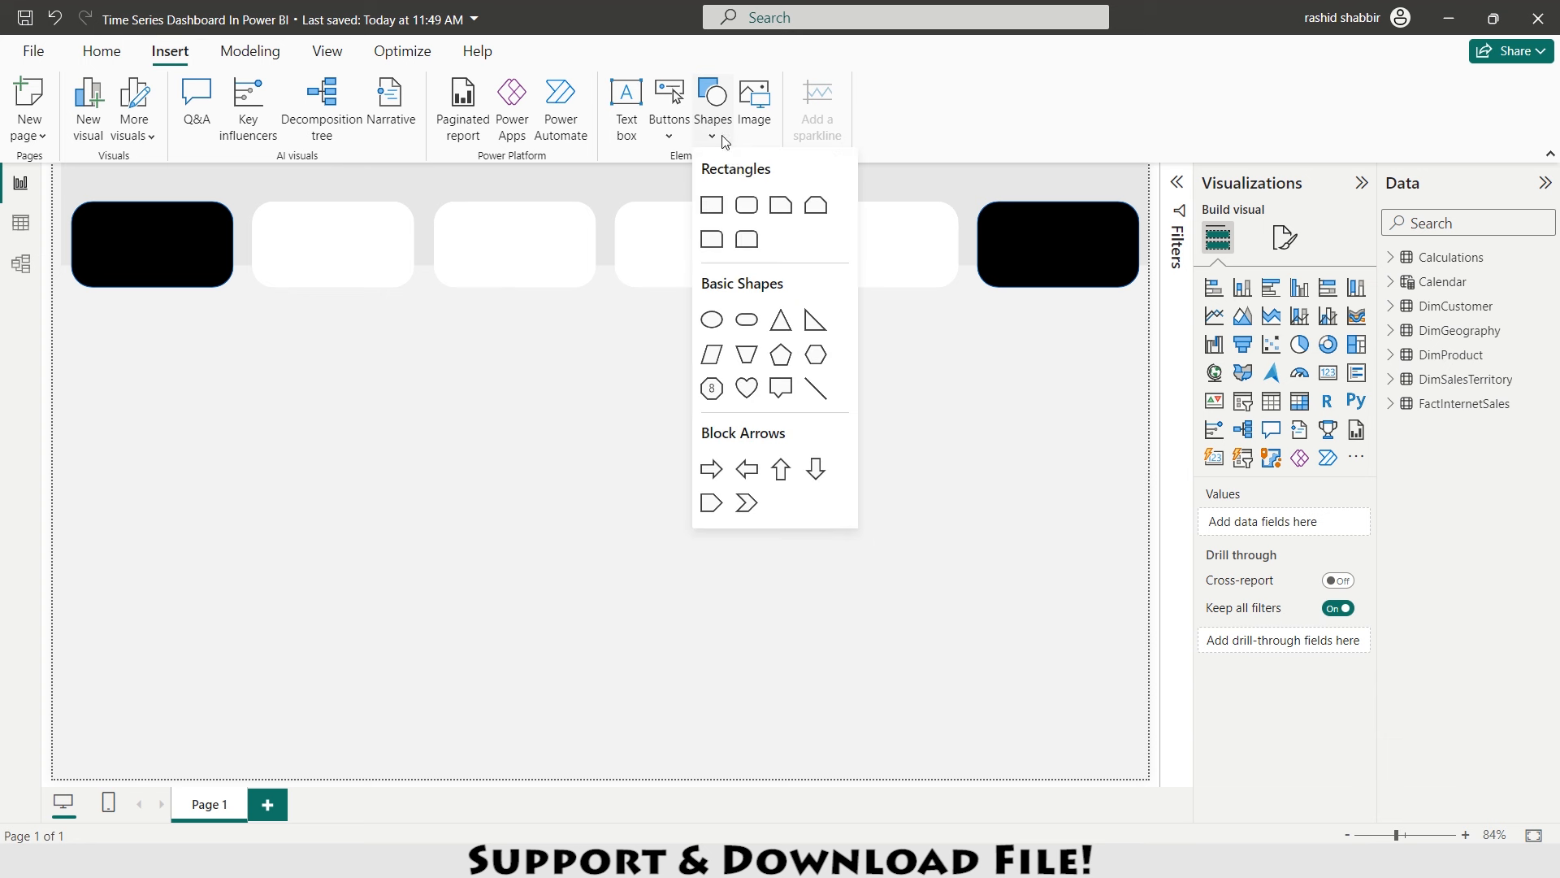
pyautogui.click(712, 319)
# - Set the oval's height and width to 75 to make it a circle
pyautogui.click(1286, 277)
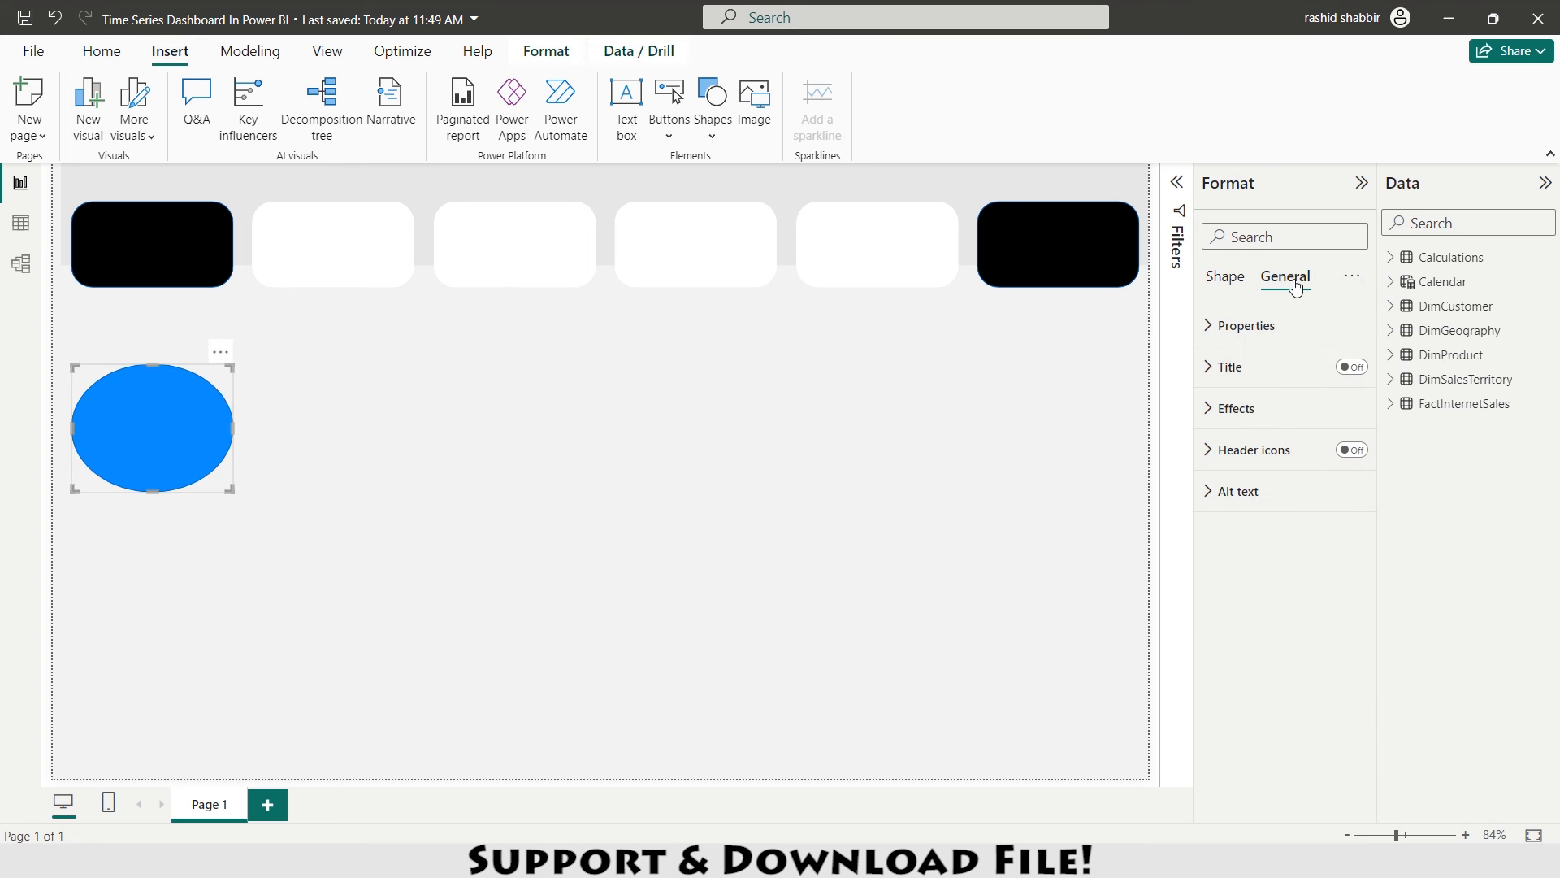
pyautogui.click(1233, 333)
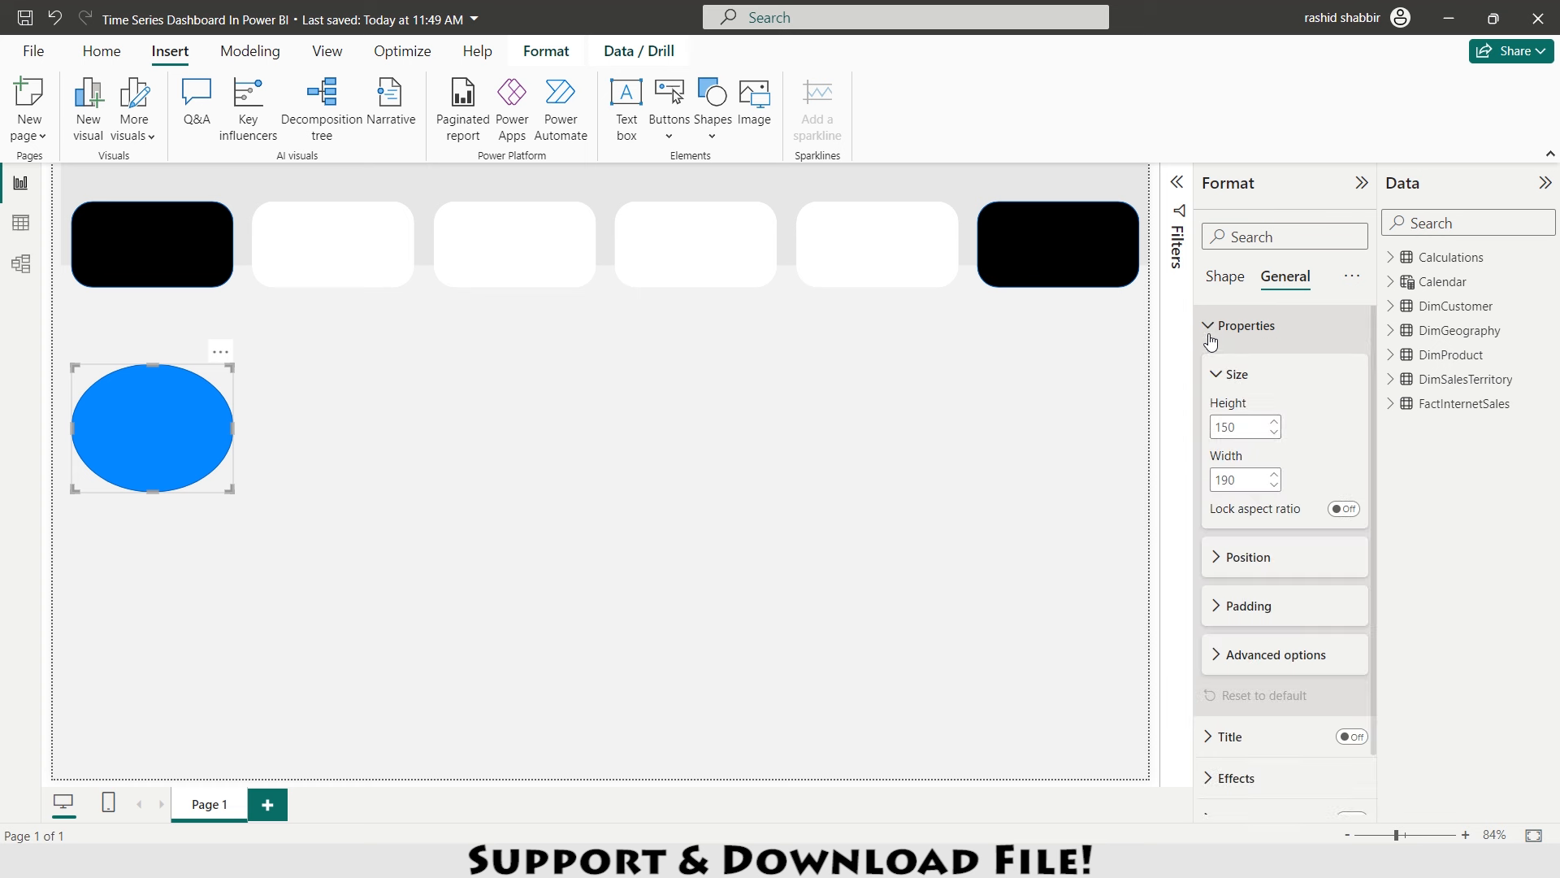
pyautogui.moveTo(1251, 428); pyautogui.dragTo(1205, 429)
pyautogui.write('70')
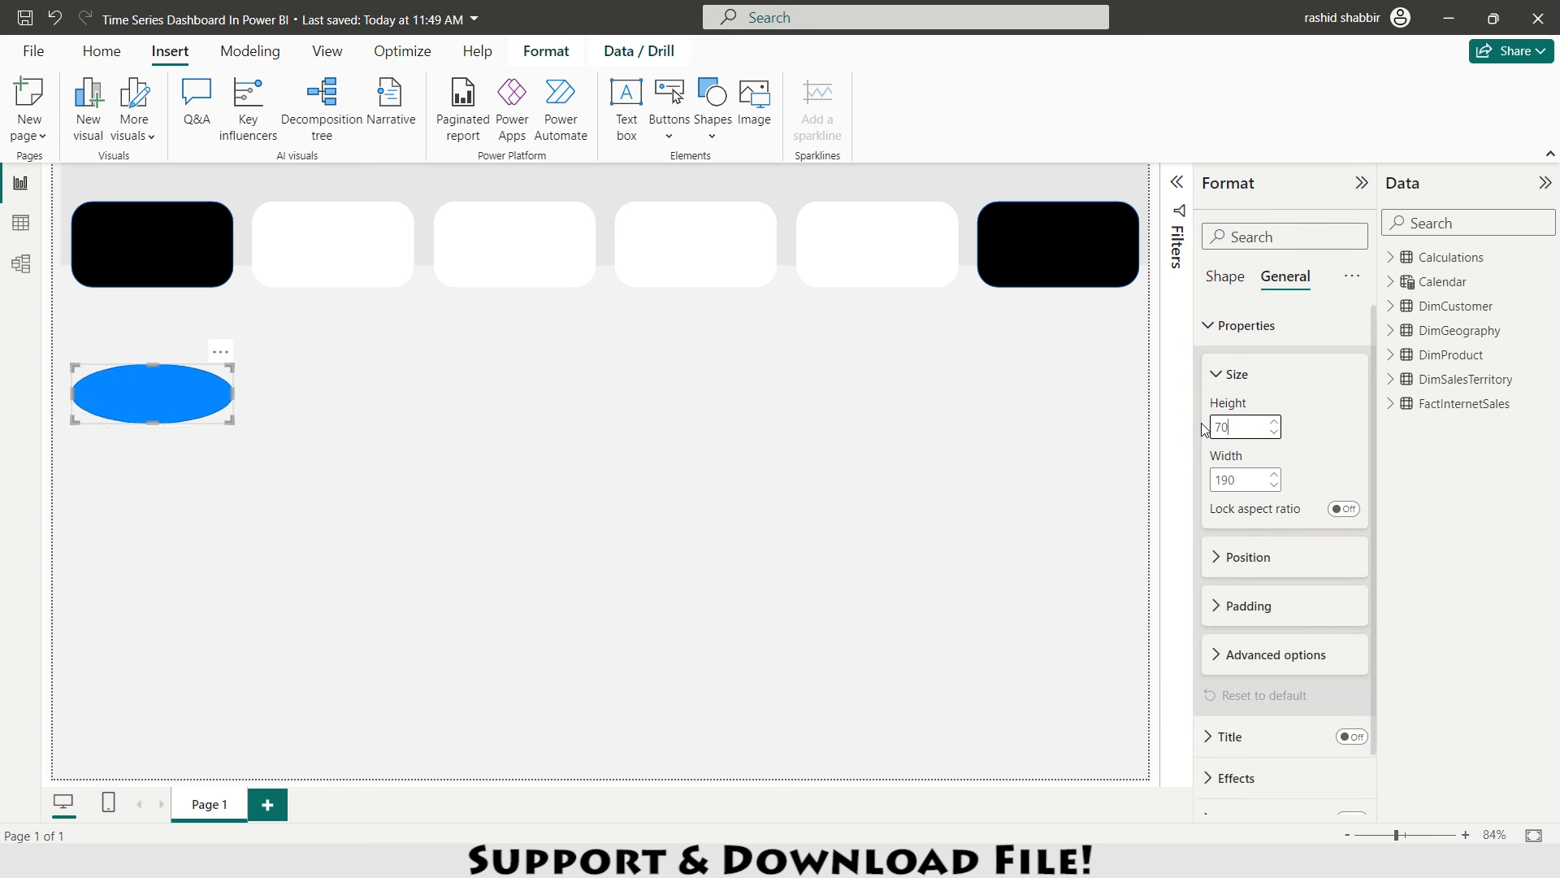
pyautogui.press('Tab')
pyautogui.write('70')
pyautogui.hotkey('shift', 'Tab')
pyautogui.write('75')
pyautogui.press('Tab')
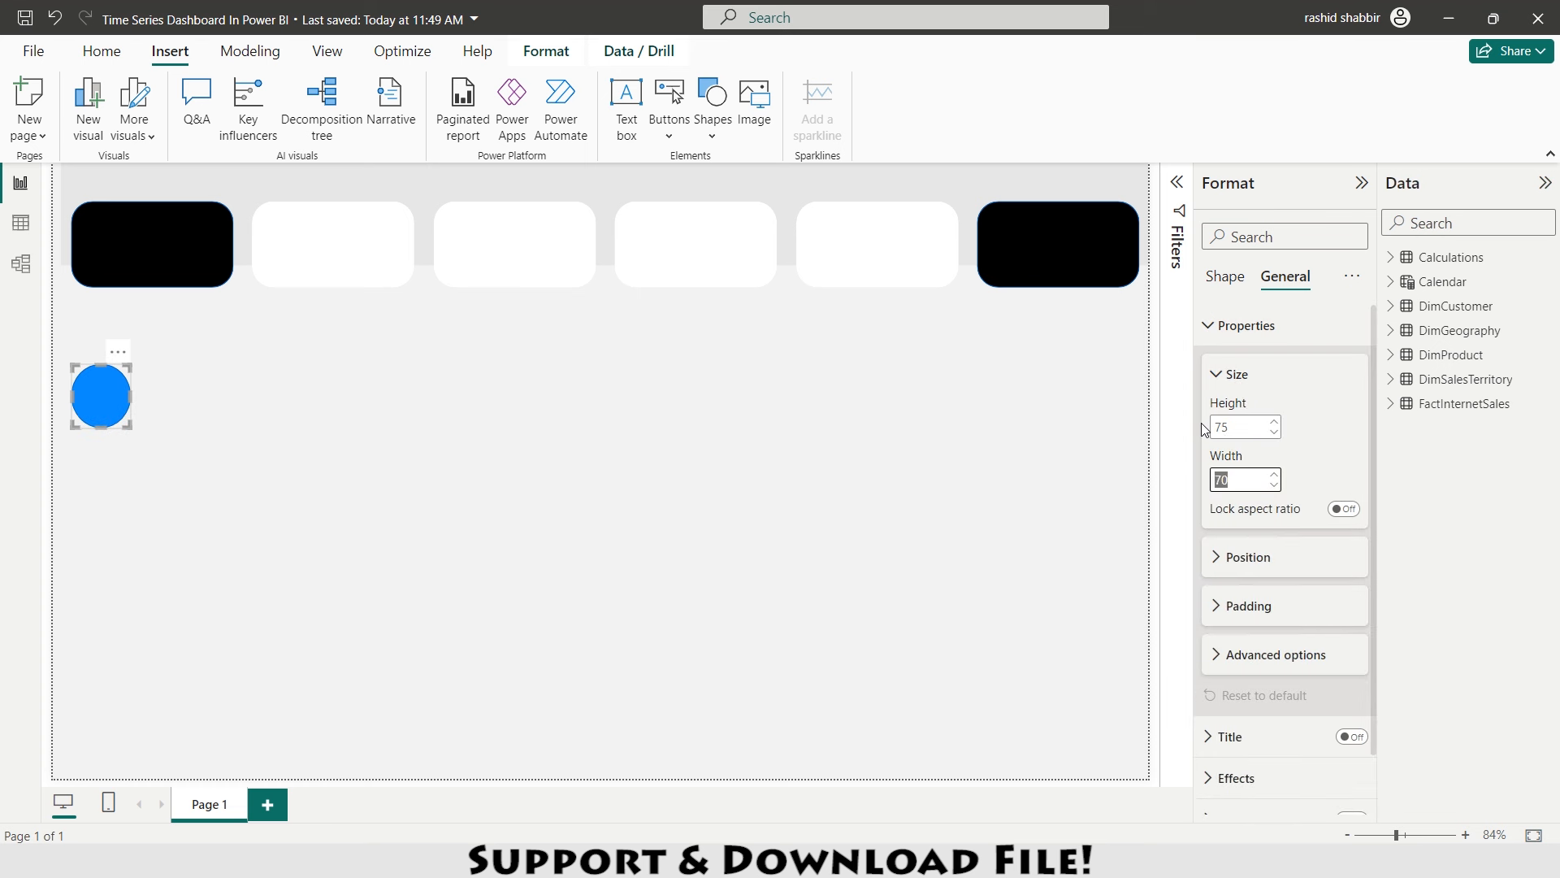
pyautogui.write('75')
# - Turn off the blue circle's border and place it just below the row of rounded rectangles
pyautogui.moveTo(103, 396); pyautogui.dragTo(333, 370)
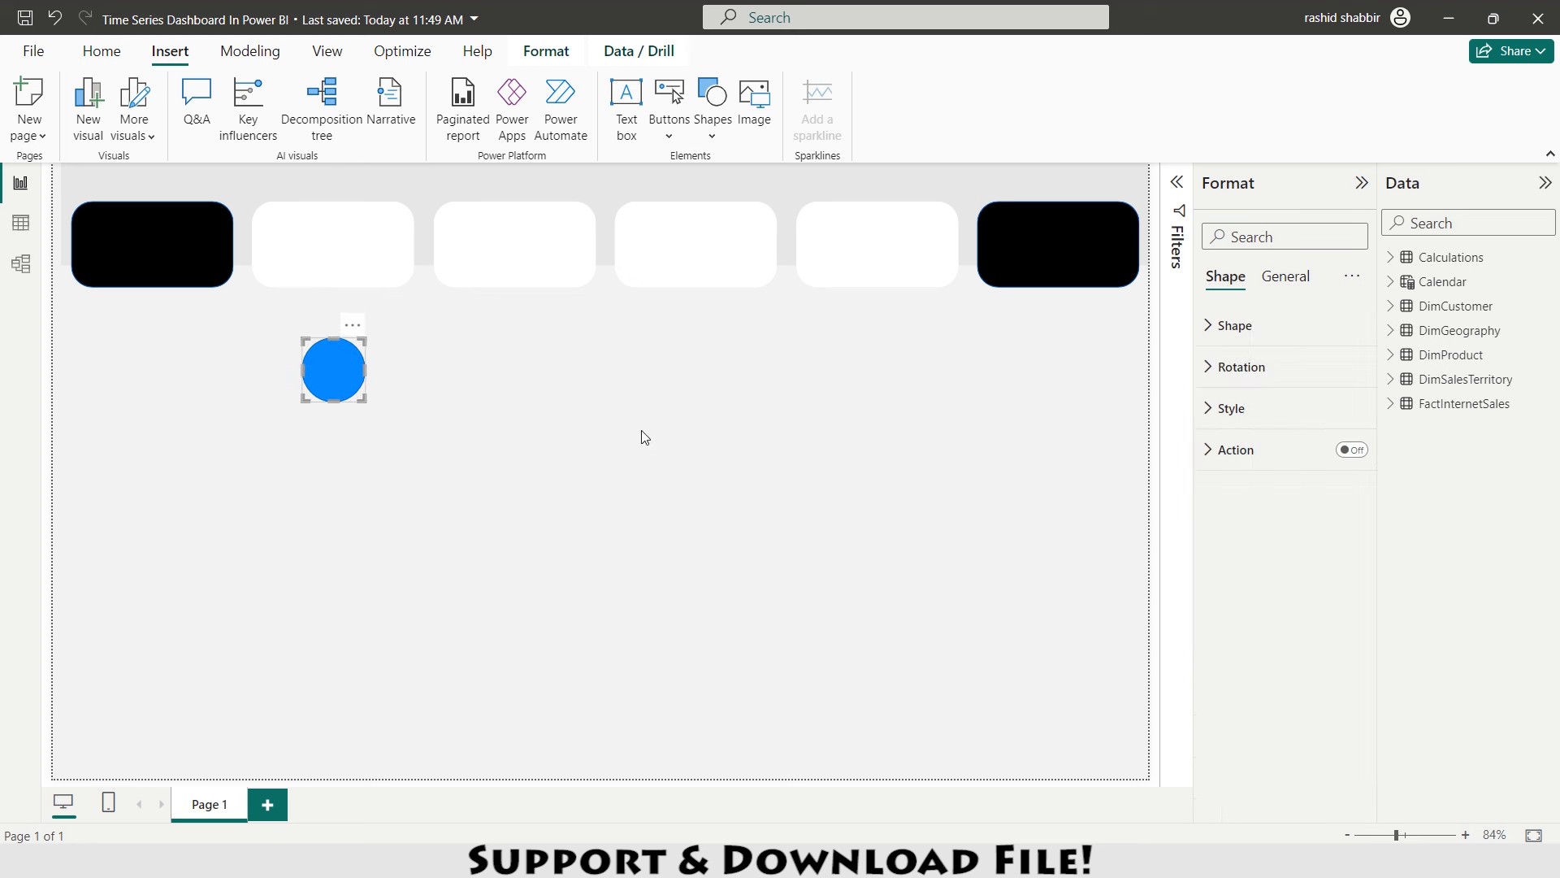
pyautogui.click(1203, 406)
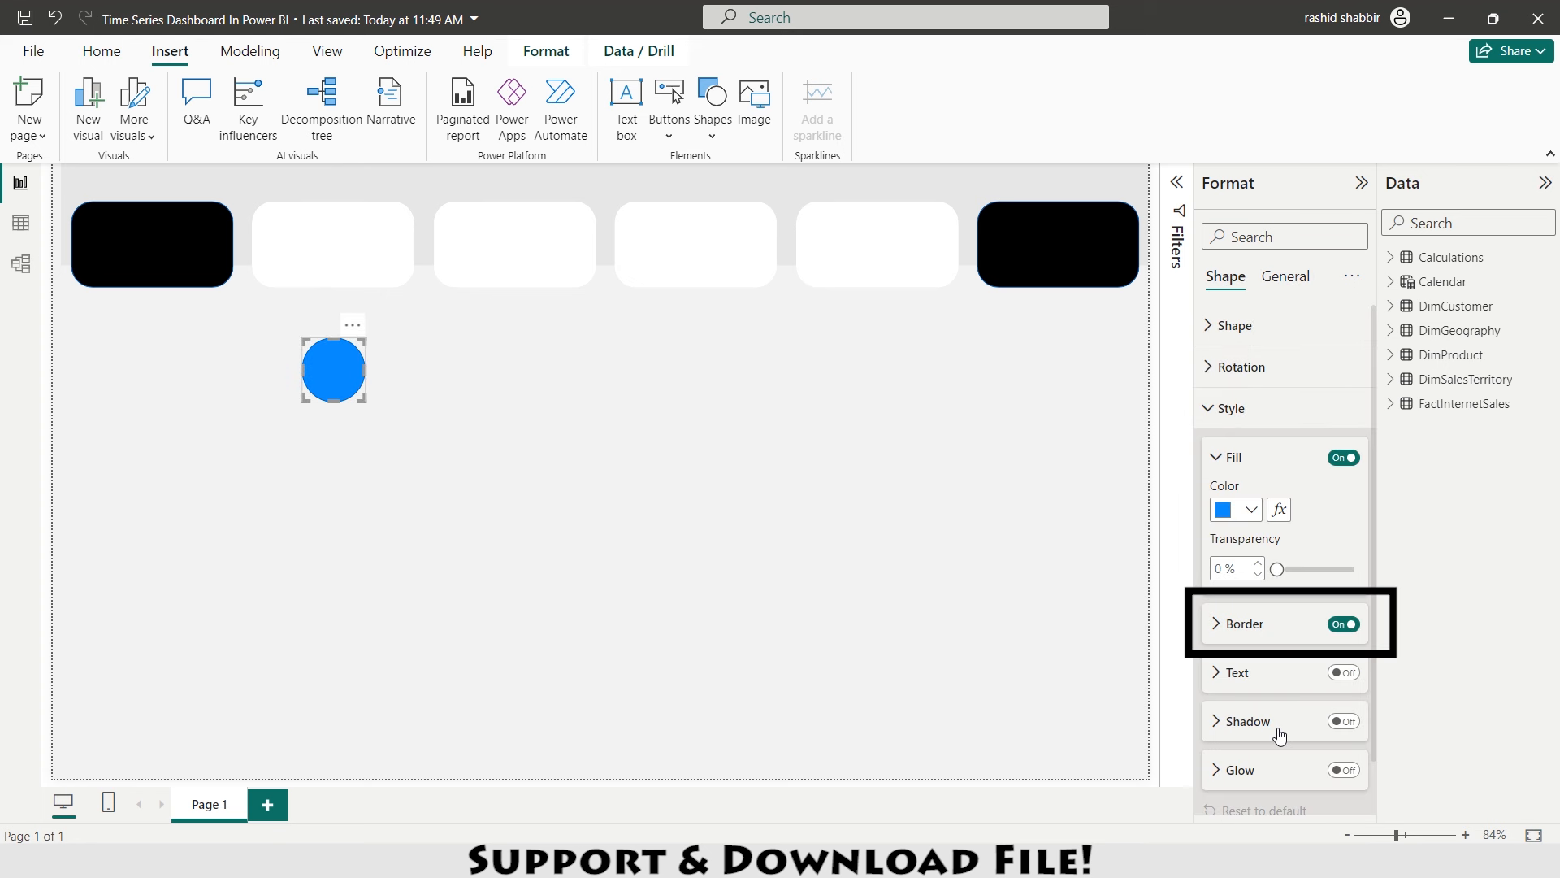
pyautogui.click(1344, 624)
pyautogui.click(707, 519)
pyautogui.moveTo(335, 370); pyautogui.dragTo(261, 363)
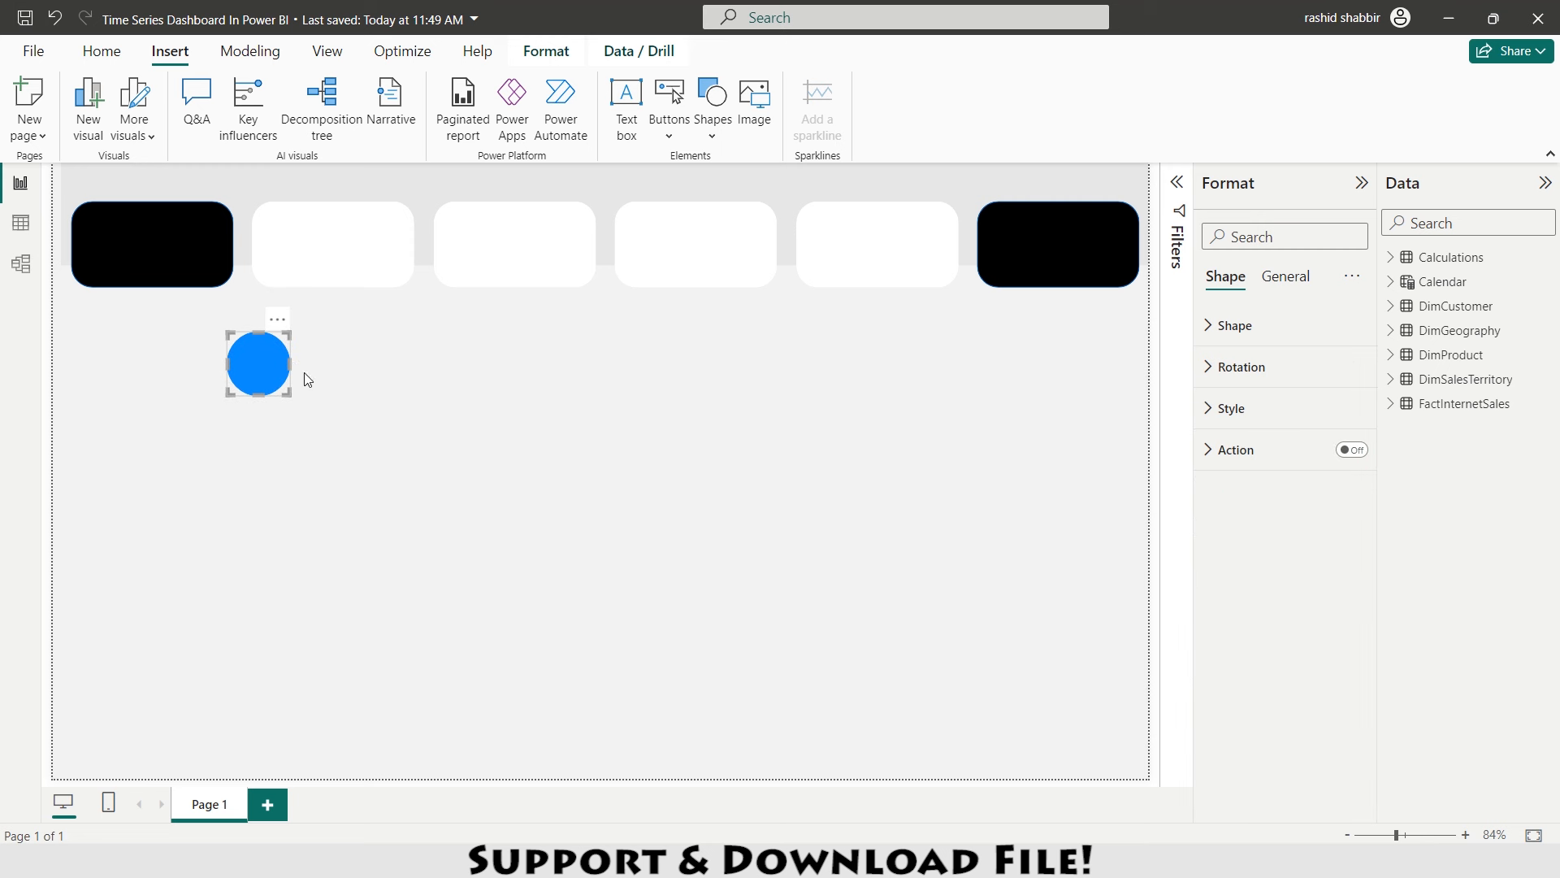
# - Paste five copies of the circle and centre one circle over the top edge of each of the six rounded rectangles
pyautogui.hotkey('ctrl', 'v')
pyautogui.hotkey('ctrl', 'v')
pyautogui.hotkey('ctrl', 'v')
pyautogui.hotkey('ctrl', 'v')
pyautogui.hotkey('ctrl', 'v')
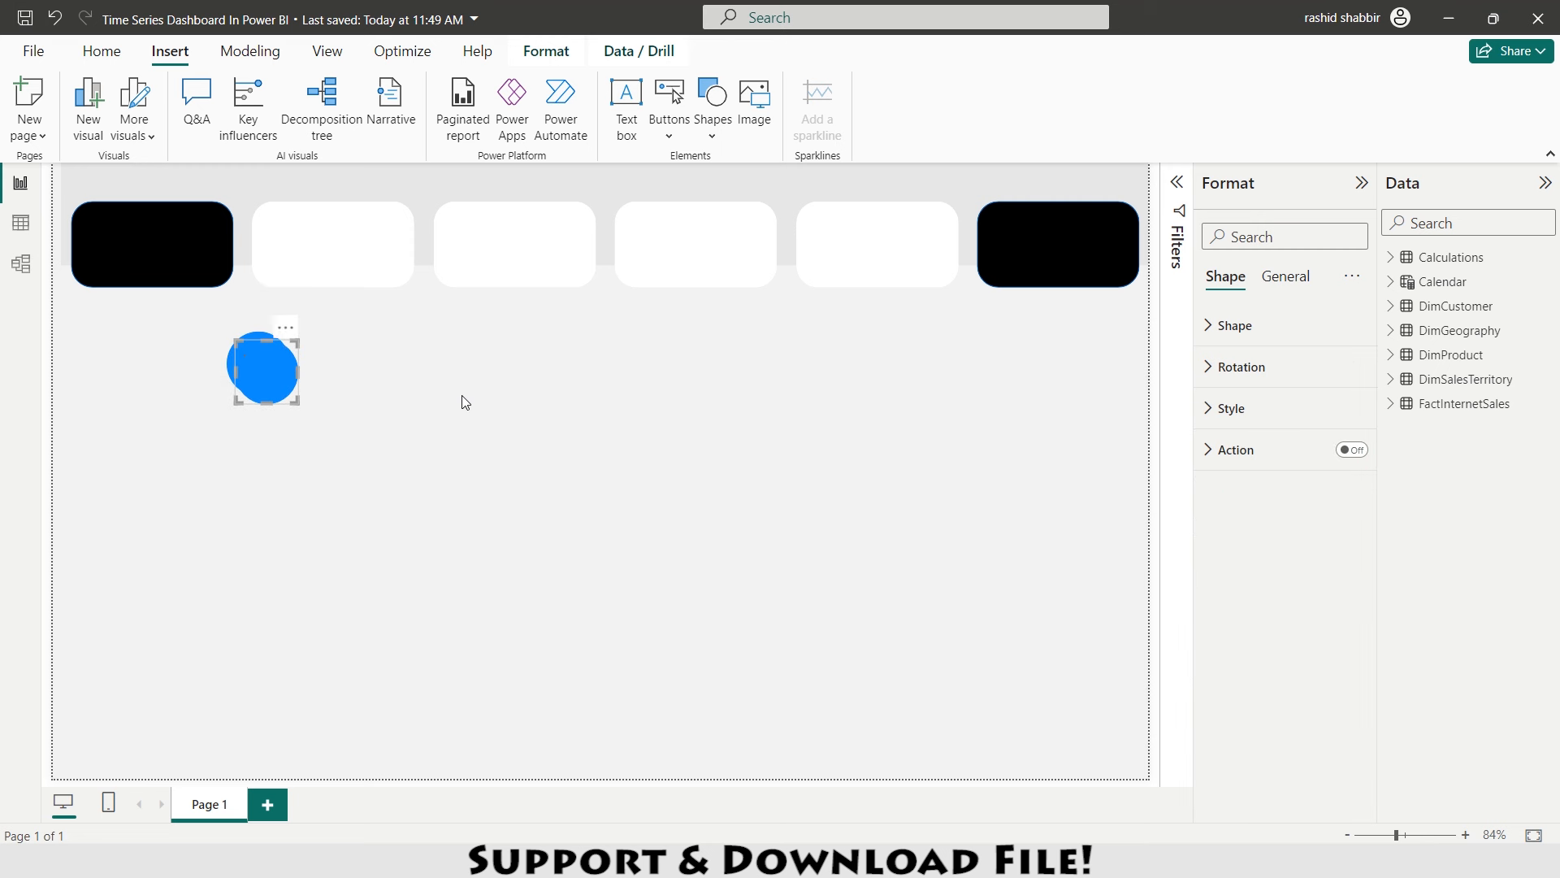
pyautogui.moveTo(316, 420); pyautogui.dragTo(1076, 217)
pyautogui.moveTo(309, 411); pyautogui.dragTo(894, 214)
pyautogui.moveTo(300, 402); pyautogui.dragTo(533, 203)
pyautogui.moveTo(261, 388); pyautogui.dragTo(328, 218)
pyautogui.moveTo(246, 357); pyautogui.dragTo(141, 195)
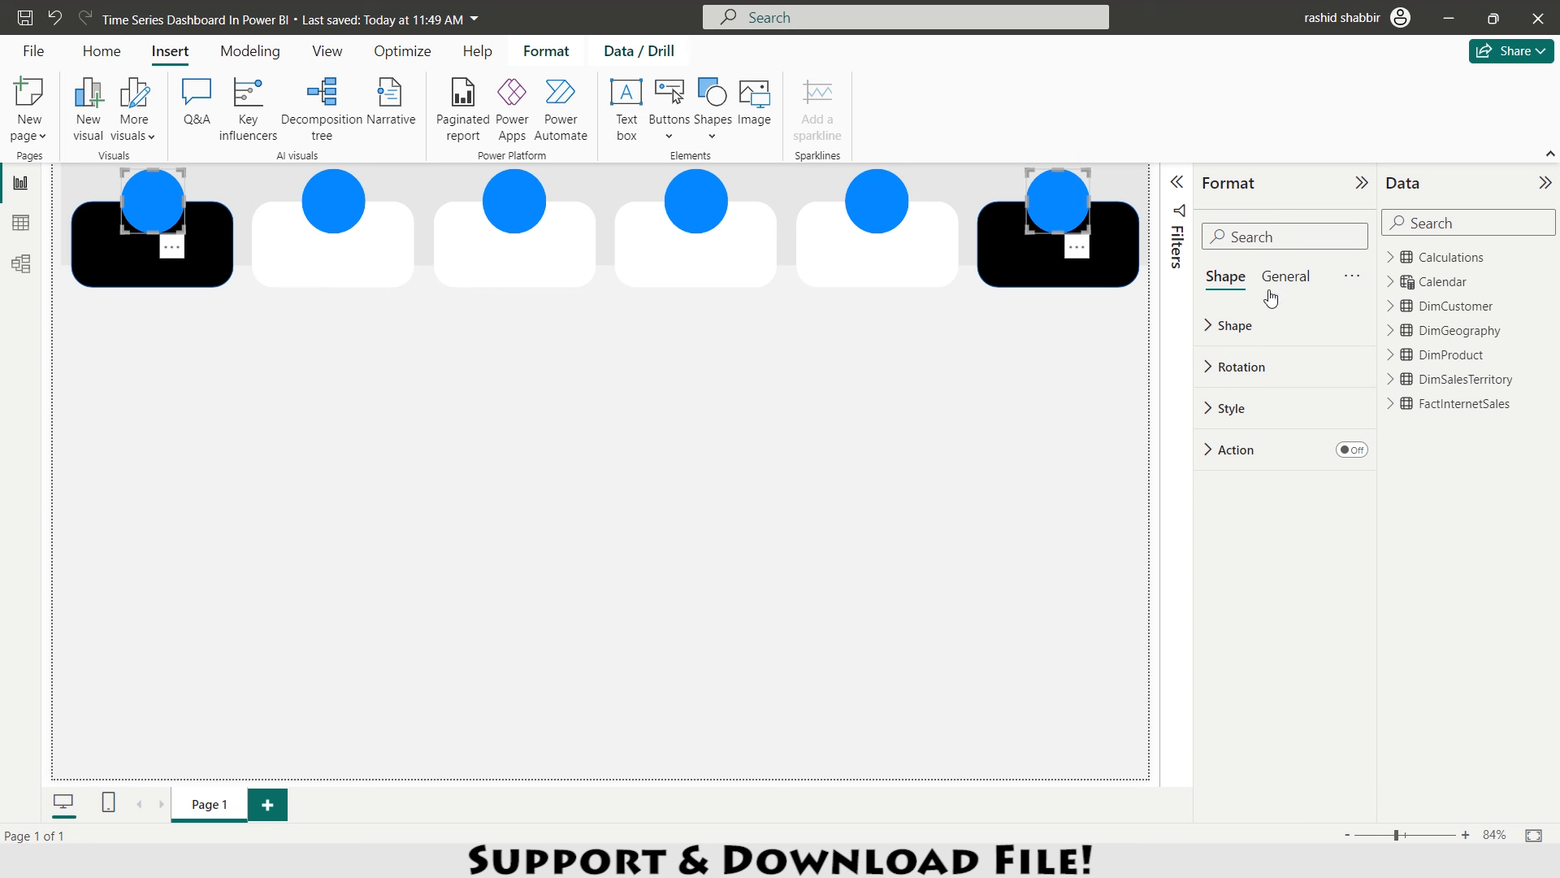
# - Fill the circles on the two black rounded rectangles with white
pyautogui.click(1211, 326)
pyautogui.click(1211, 326)
pyautogui.click(1219, 408)
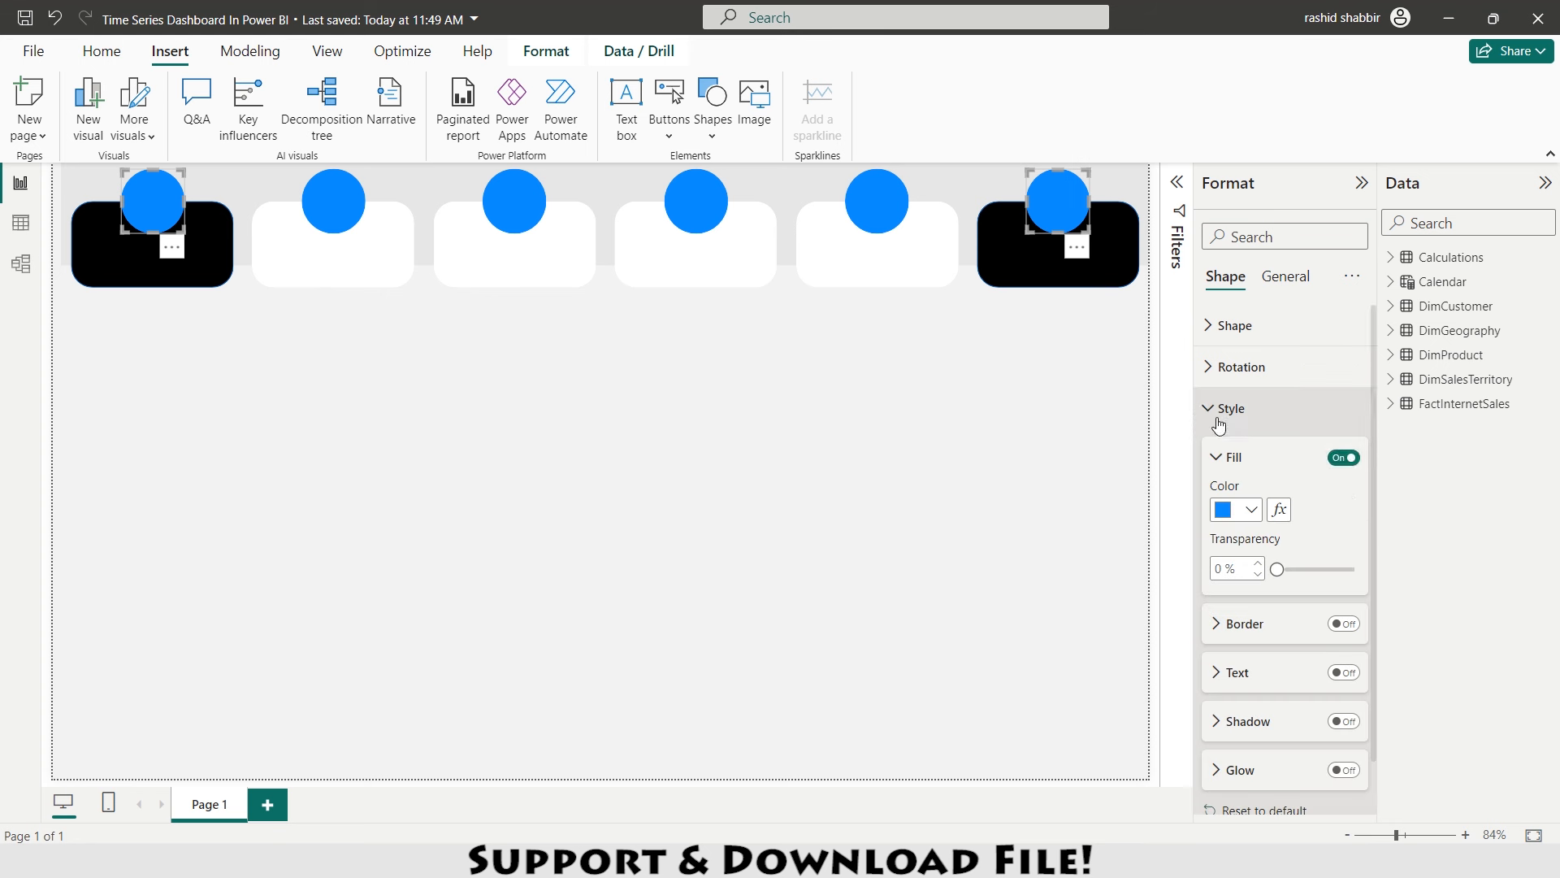
pyautogui.click(1251, 510)
pyautogui.click(1241, 195)
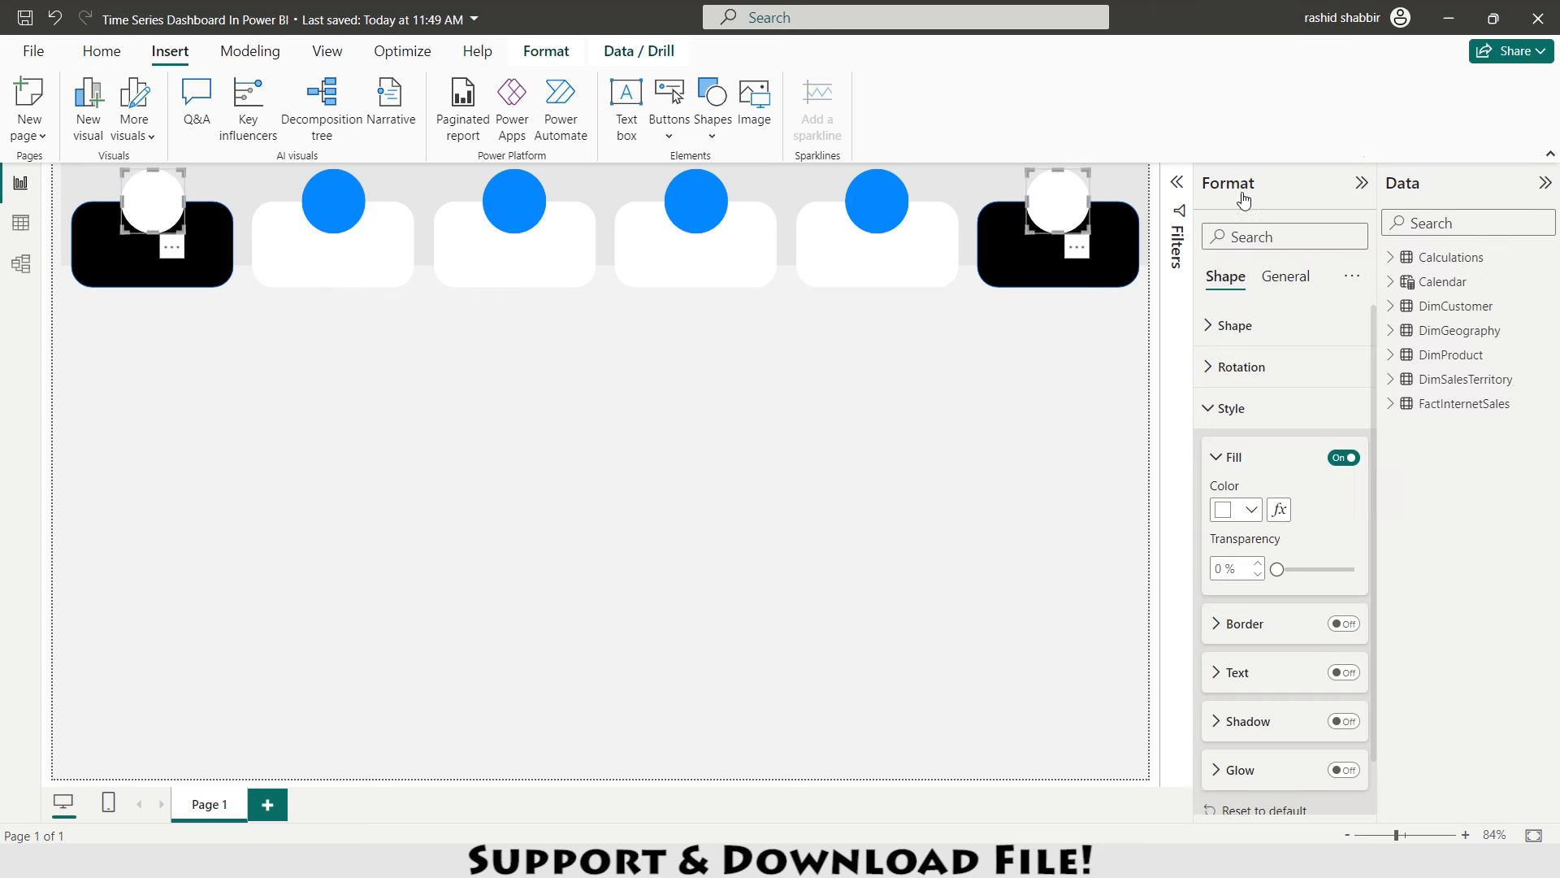
# - Fill the four circles on the white rounded rectangles with black
pyautogui.click(325, 201)
pyautogui.keyDown('ctrl'); pyautogui.click(515, 201); pyautogui.keyUp('ctrl')
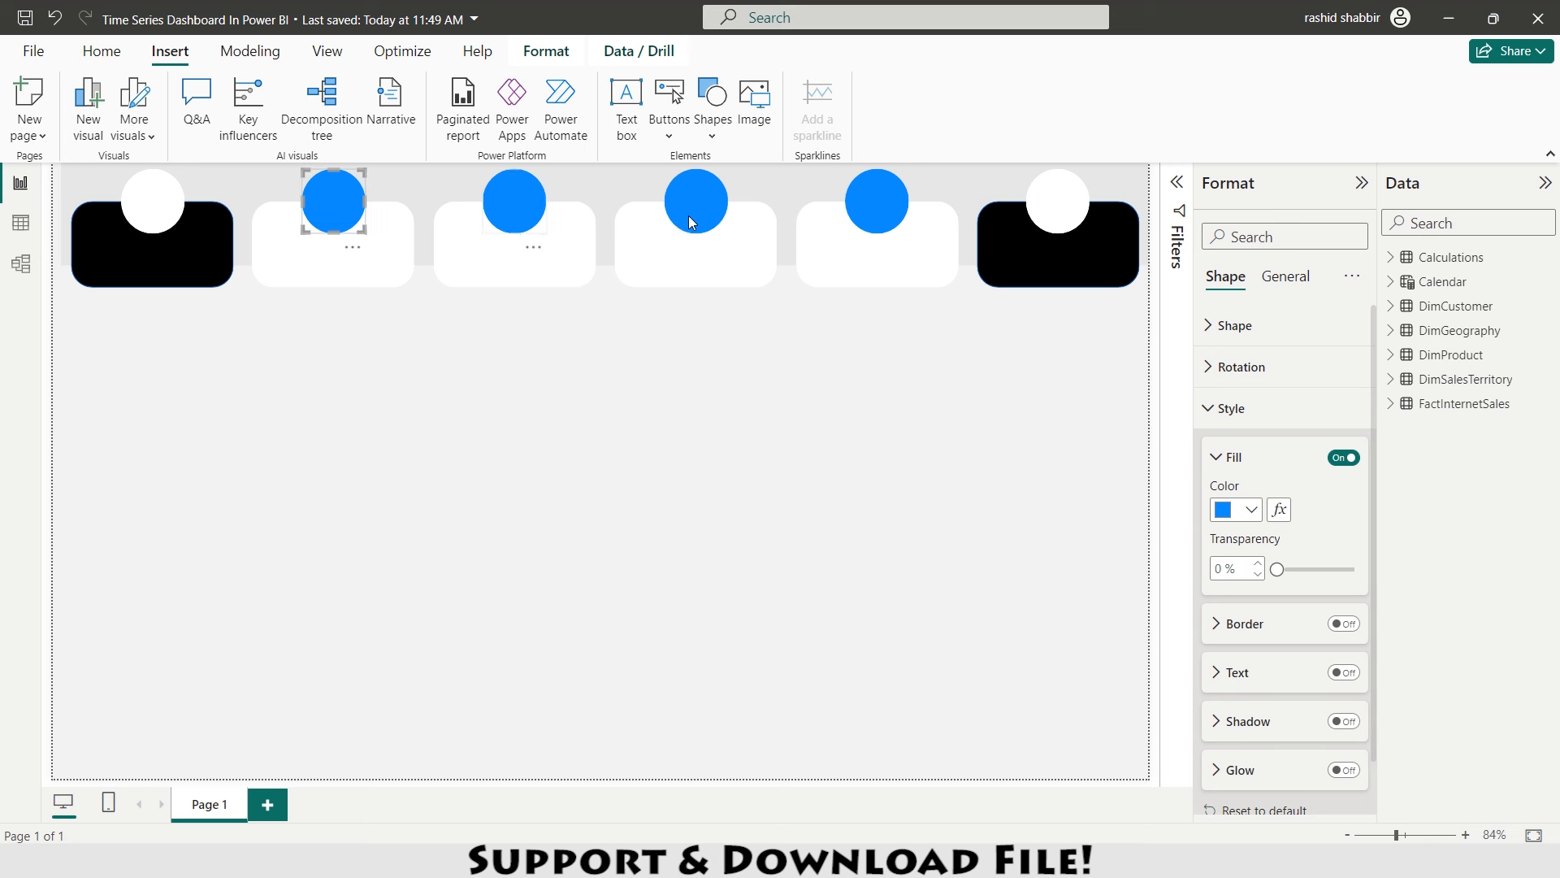
pyautogui.keyDown('ctrl'); pyautogui.click(697, 200); pyautogui.keyUp('ctrl')
pyautogui.keyDown('ctrl'); pyautogui.click(877, 202); pyautogui.keyUp('ctrl')
pyautogui.click(1252, 510)
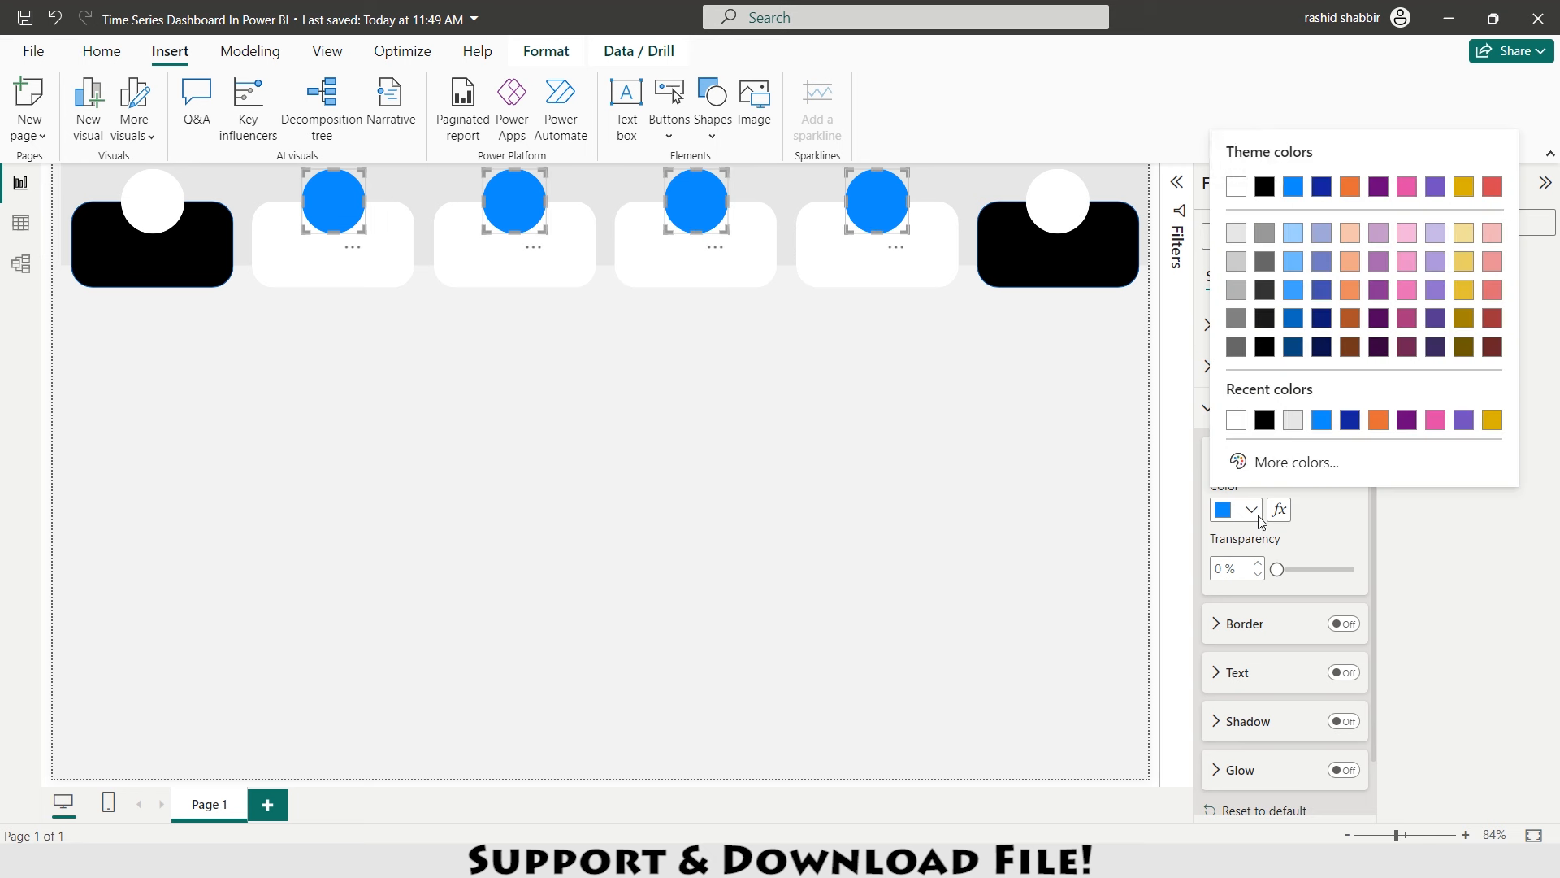
pyautogui.click(1270, 195)
pyautogui.click(429, 385)
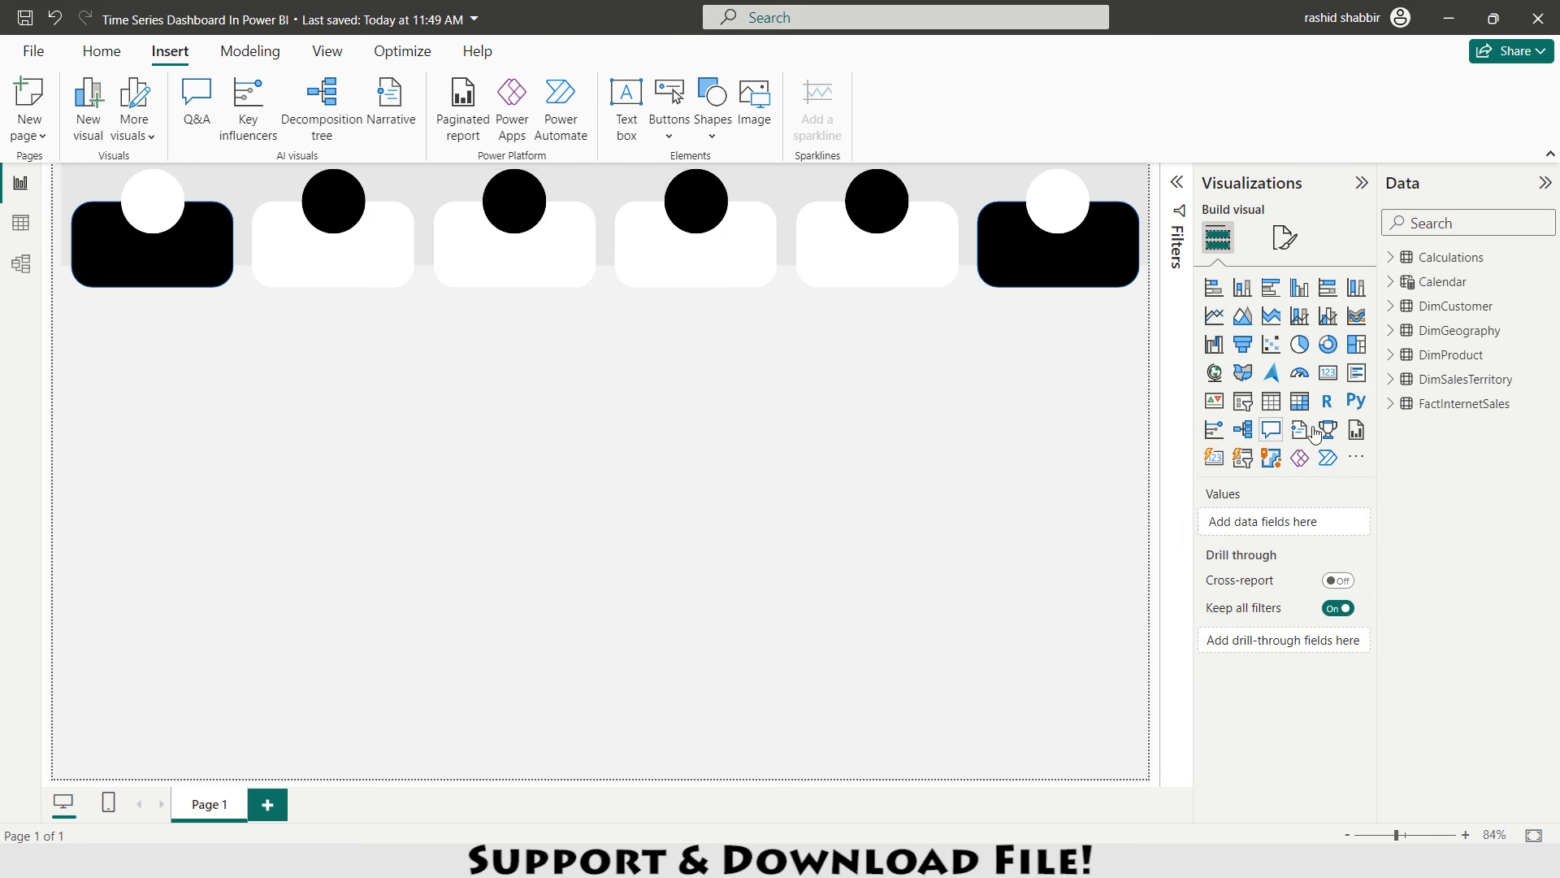
# - Add a card visual showing the Order QTY measure from the Calculations table
pyautogui.click(1329, 374)
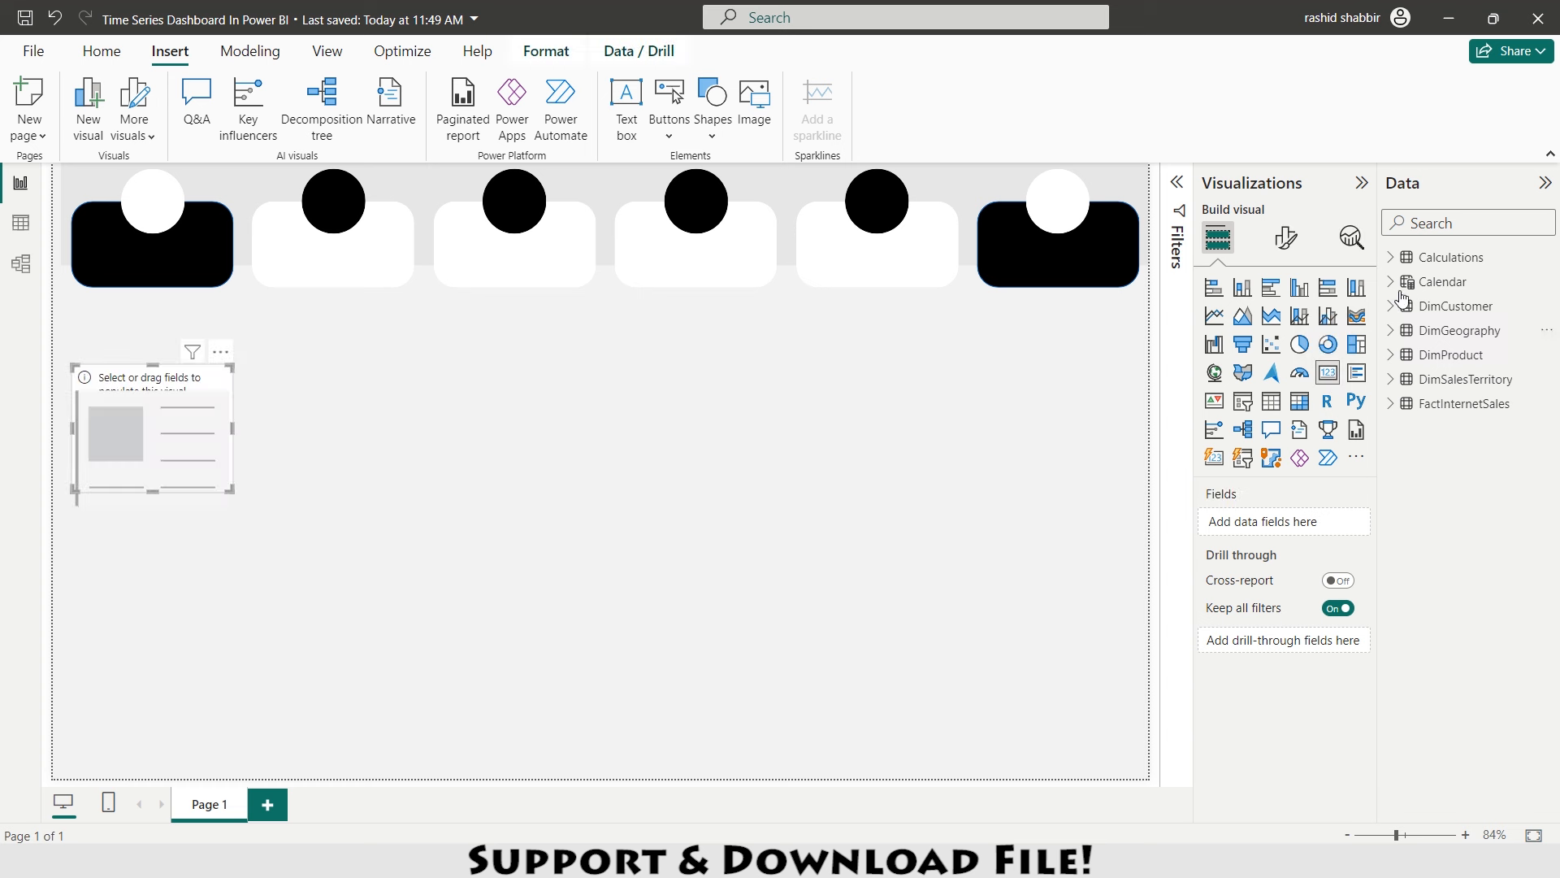
pyautogui.click(1453, 259)
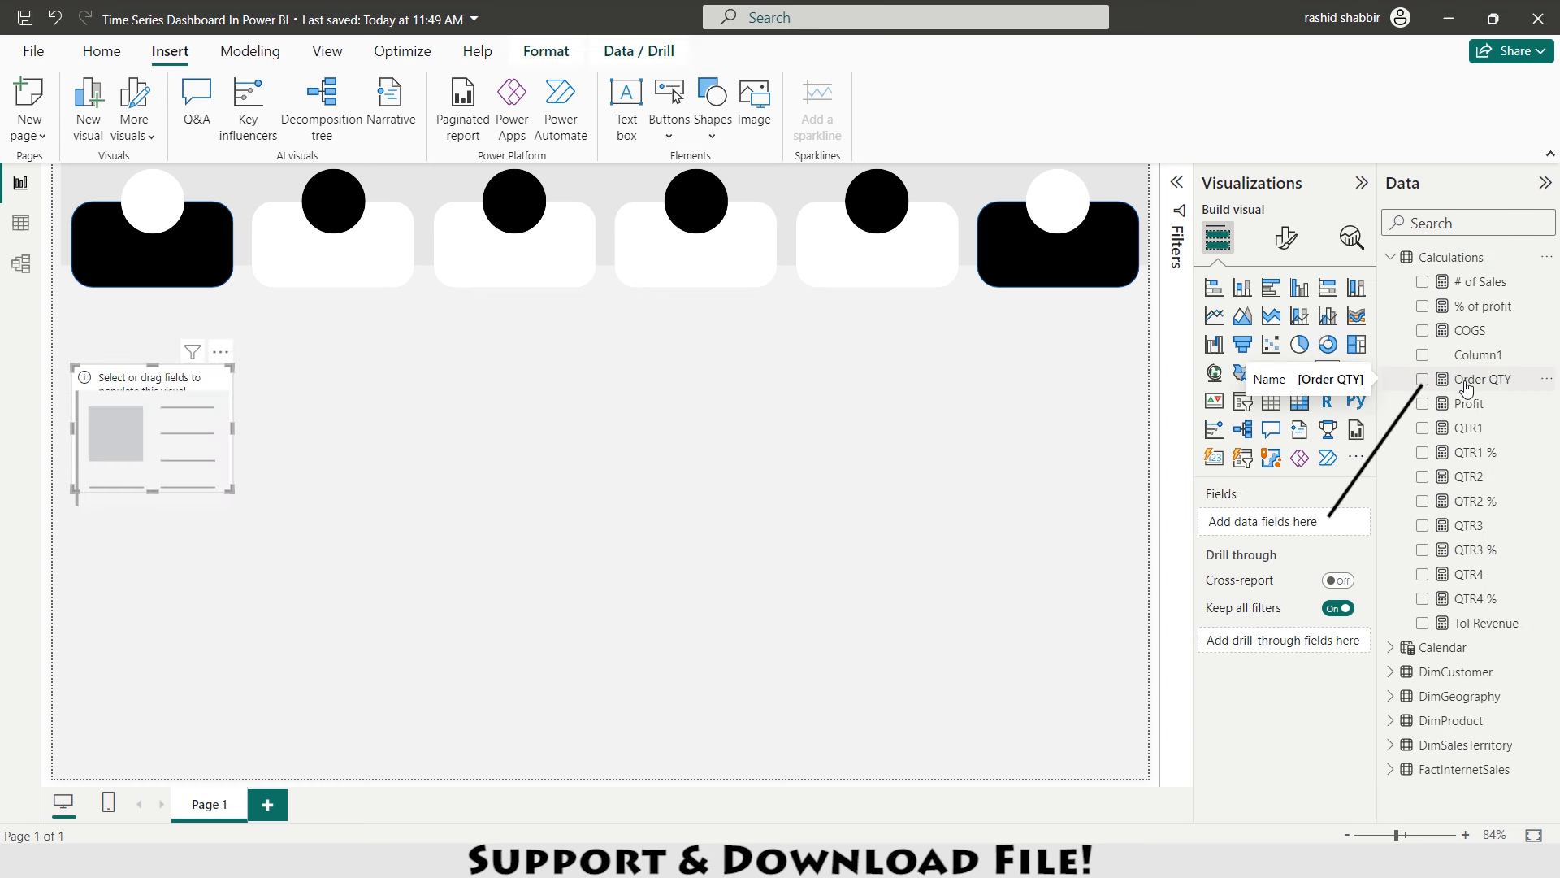
pyautogui.click(1423, 381)
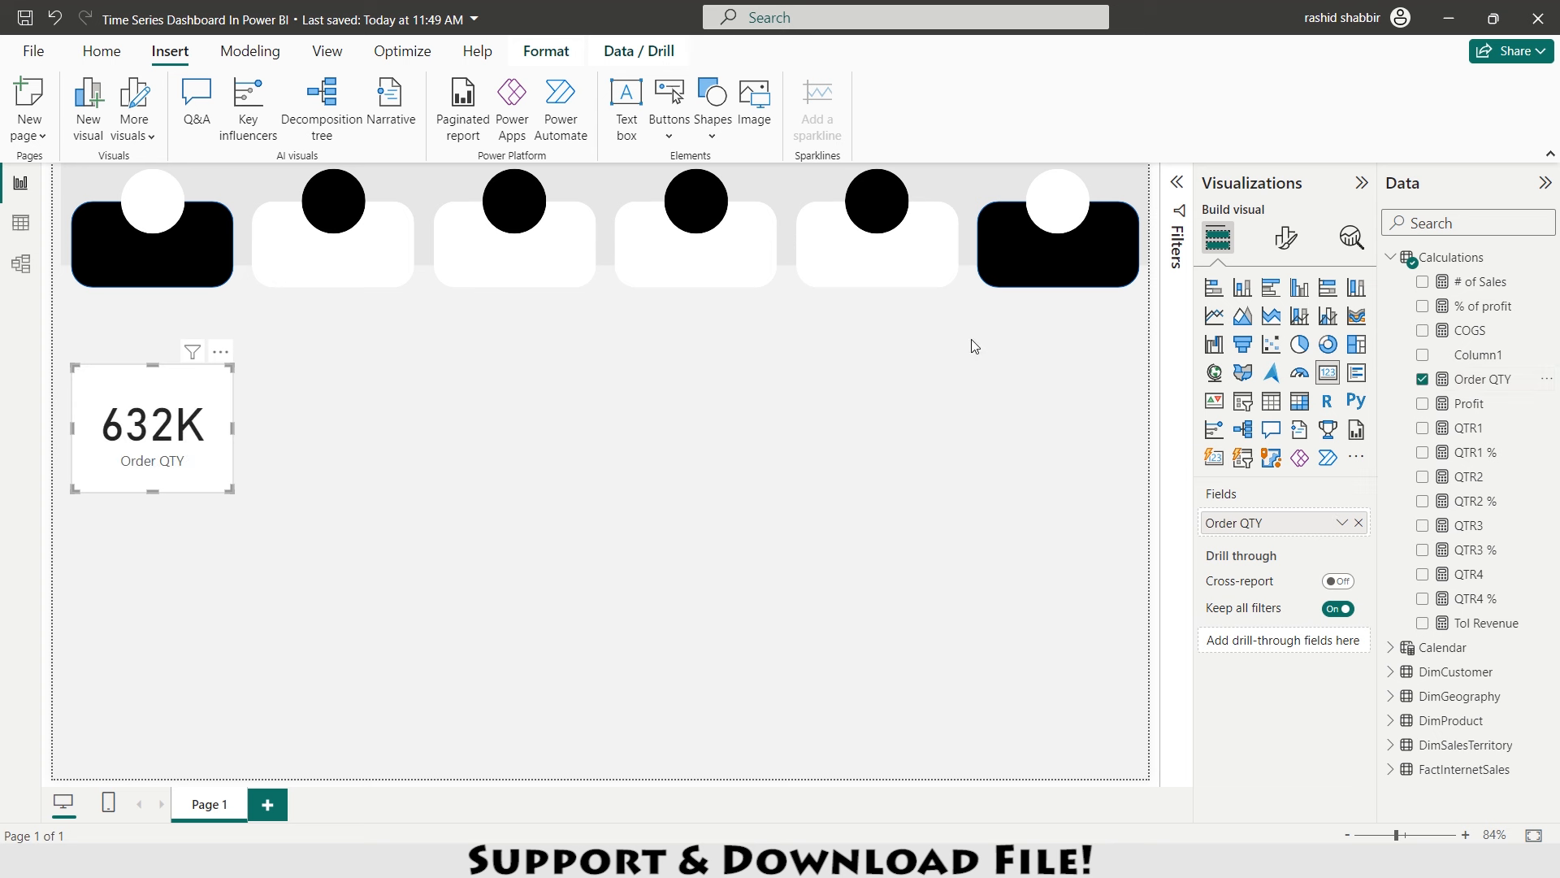
# - Set the Order QTY card's callout value to font size 18 and bold
pyautogui.click(1285, 244)
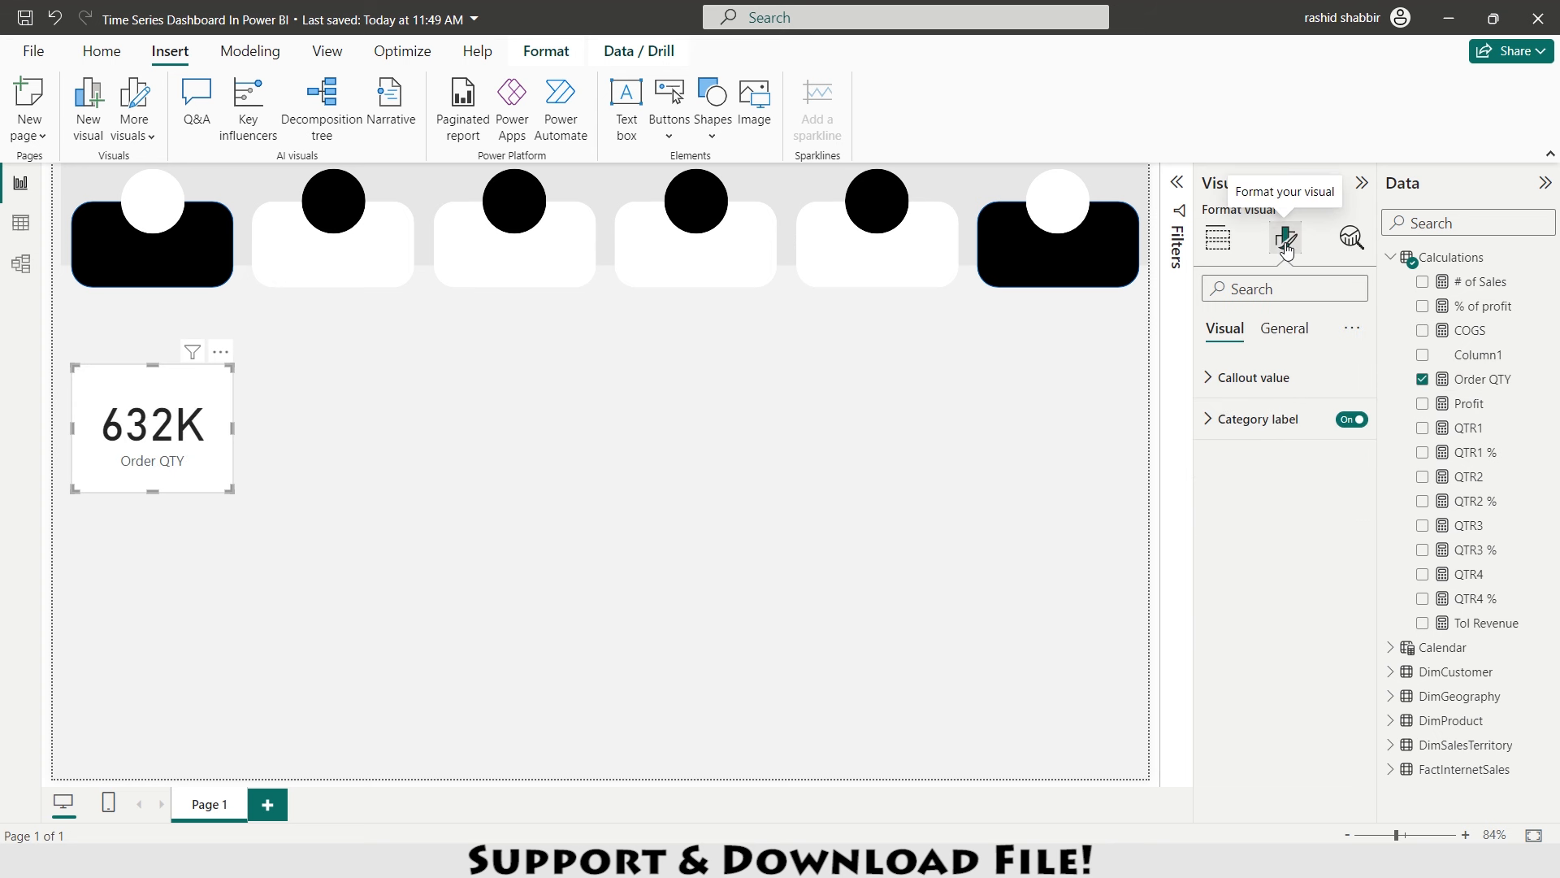
pyautogui.click(1208, 384)
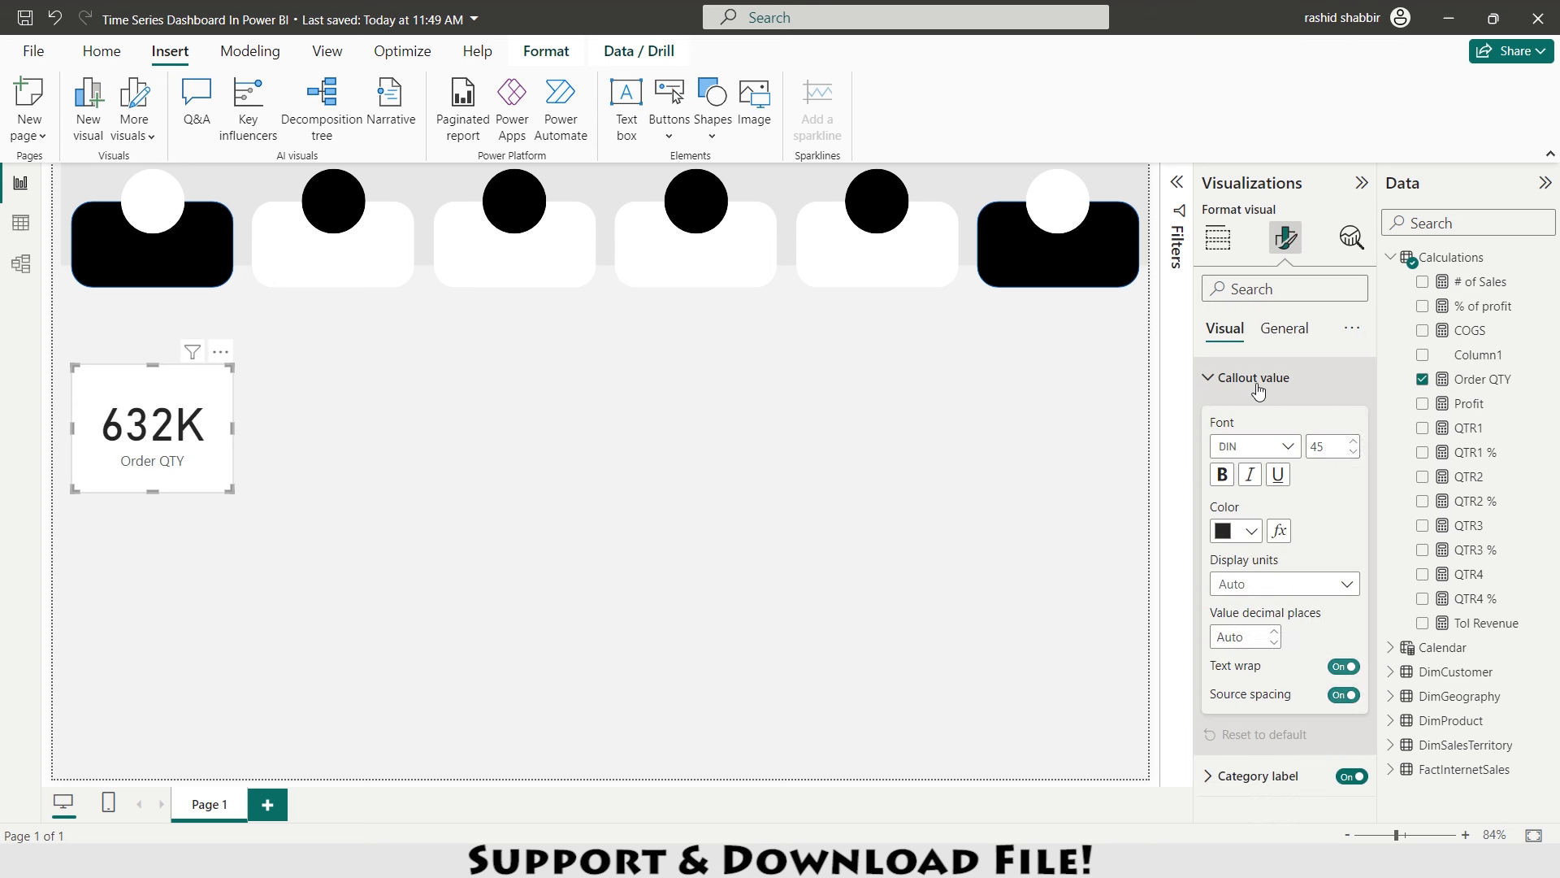
pyautogui.click(1328, 445)
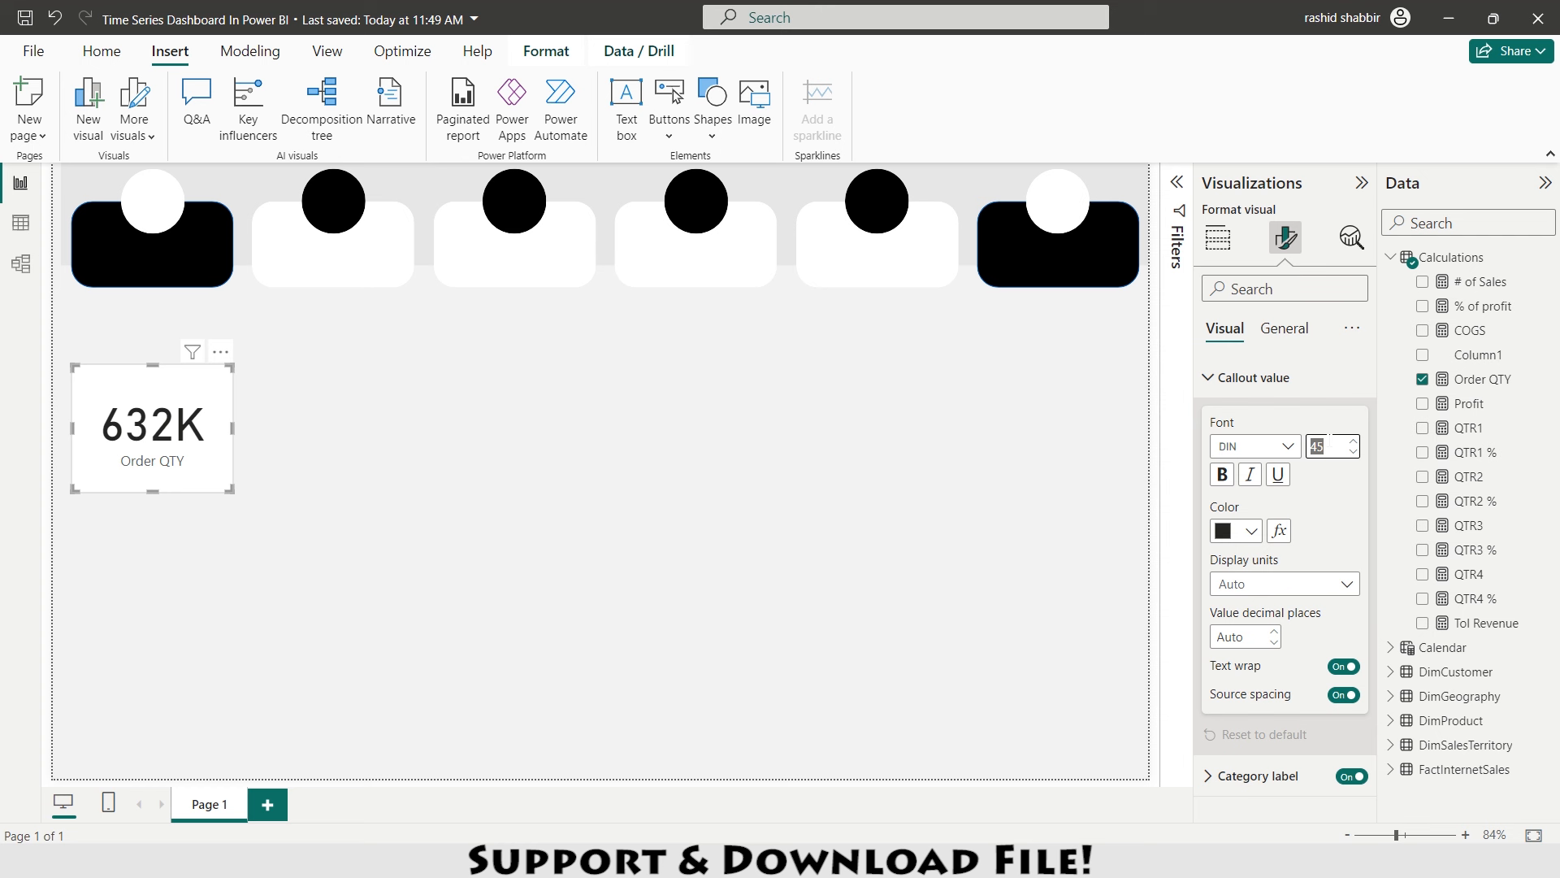
pyautogui.write('18')
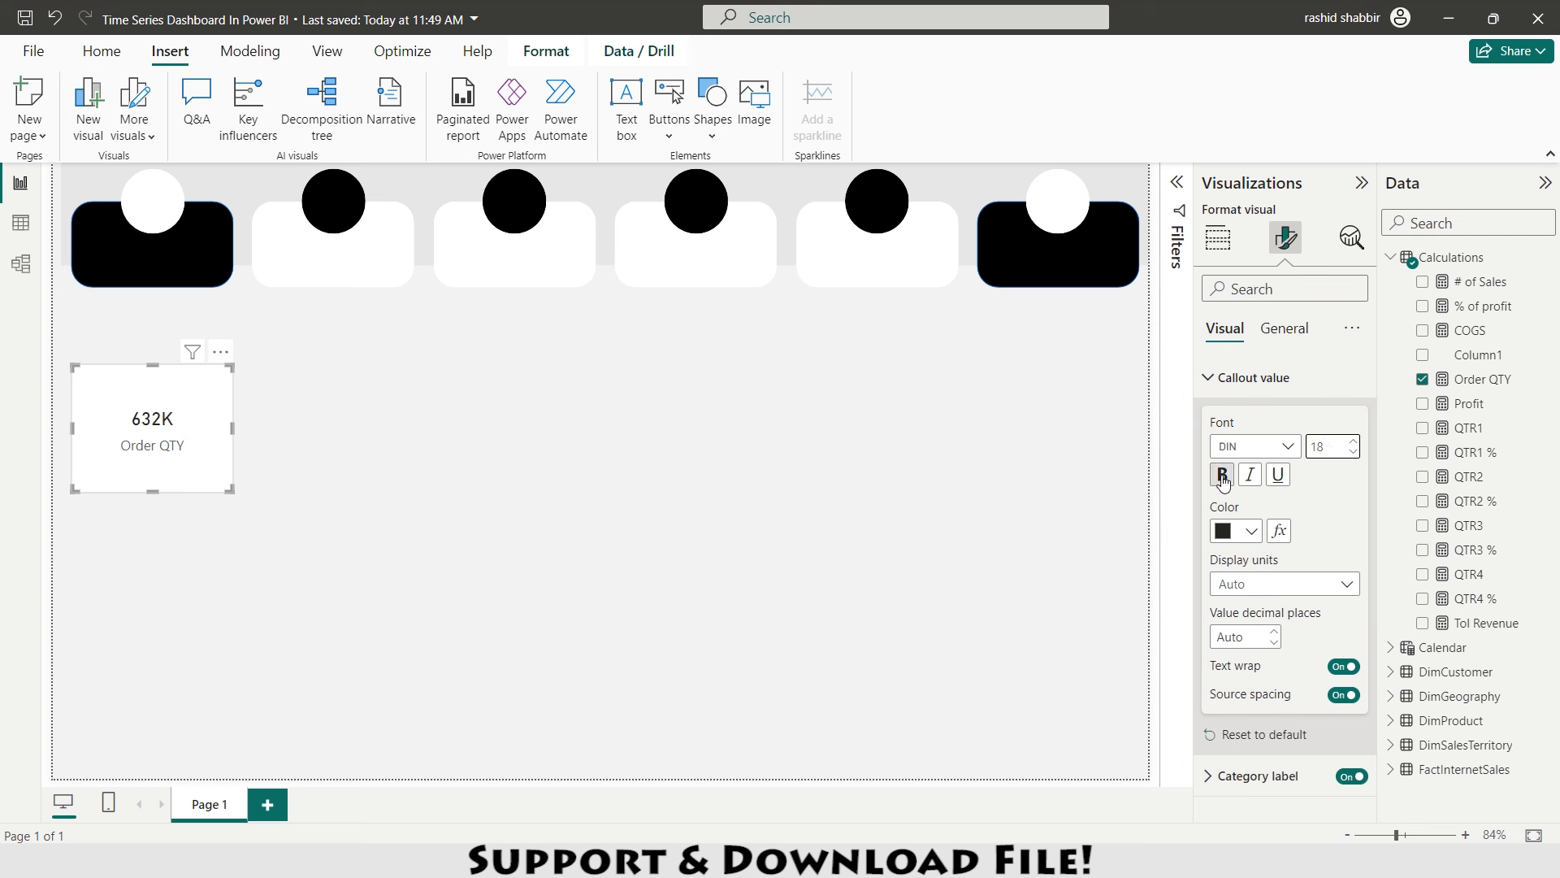
pyautogui.click(1222, 477)
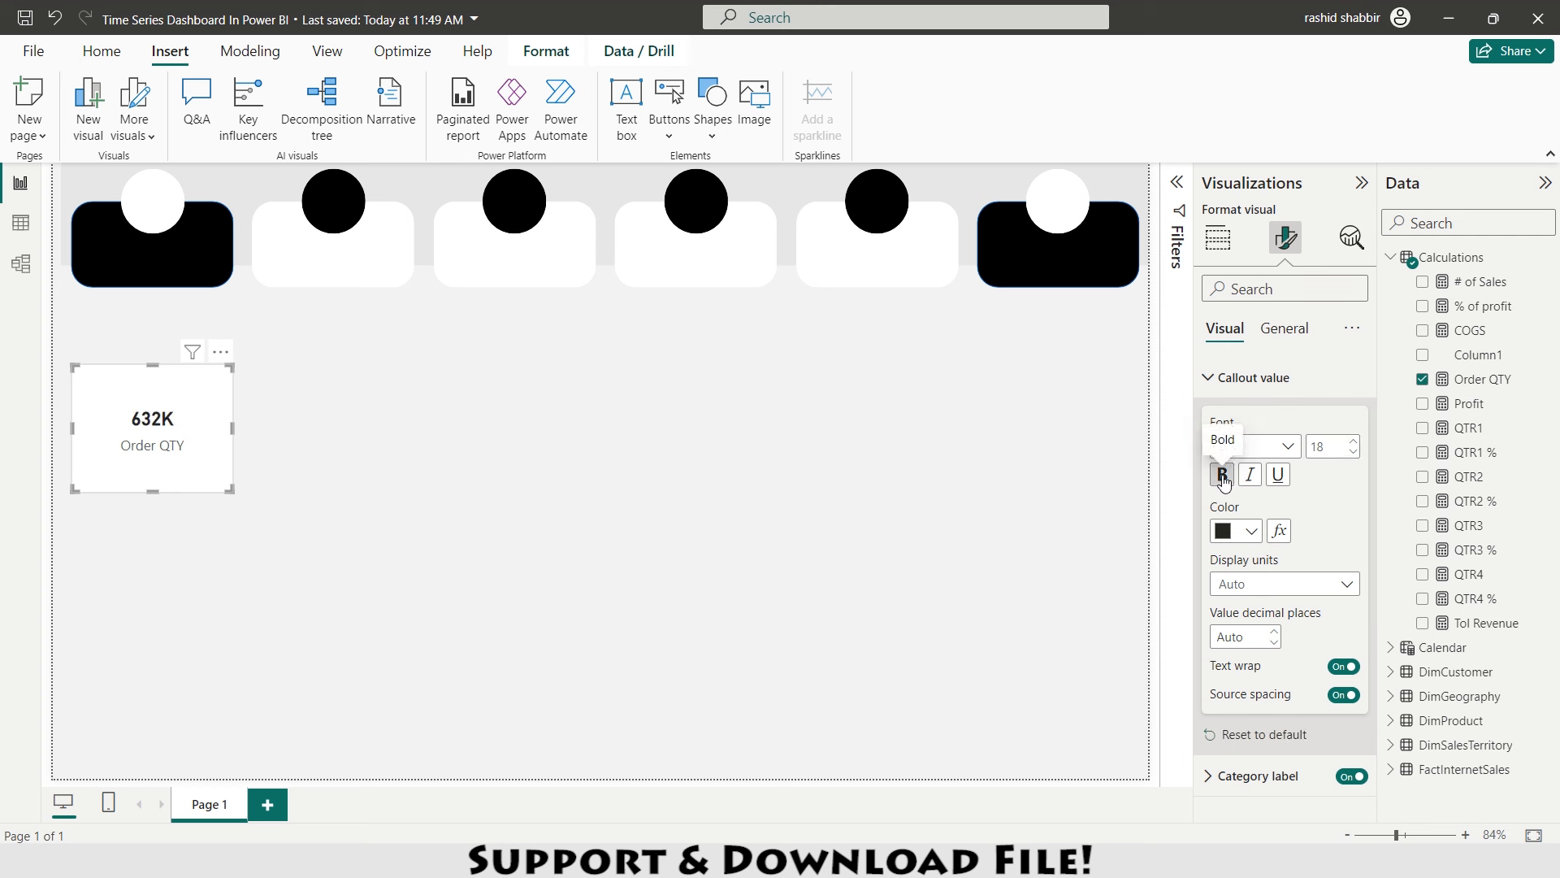
pyautogui.click(1234, 379)
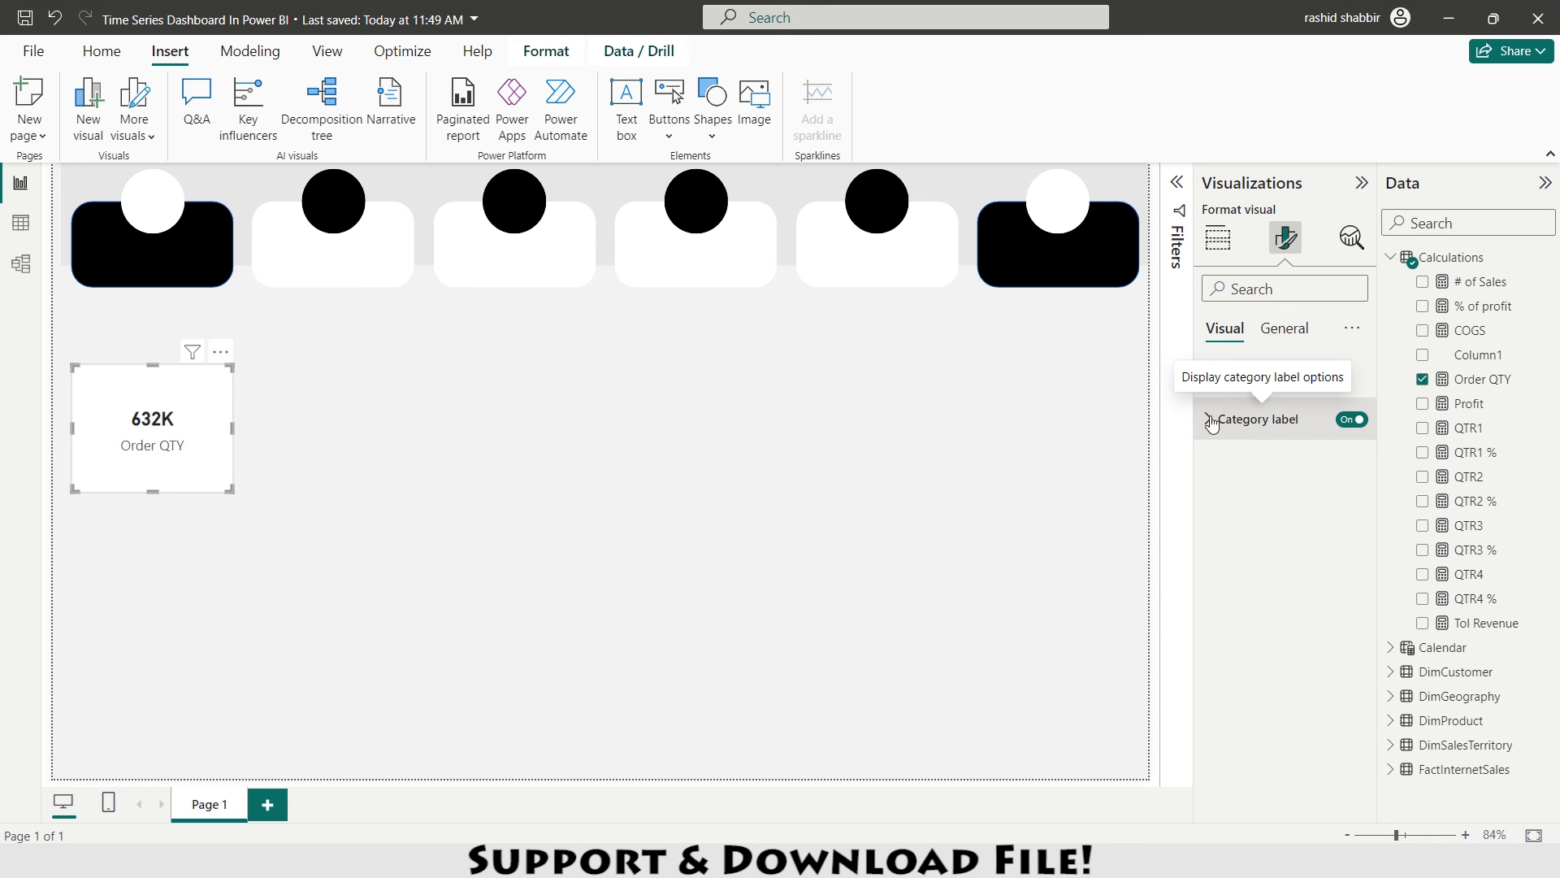
# - Make the Order QTY card's category label bold
pyautogui.click(1212, 420)
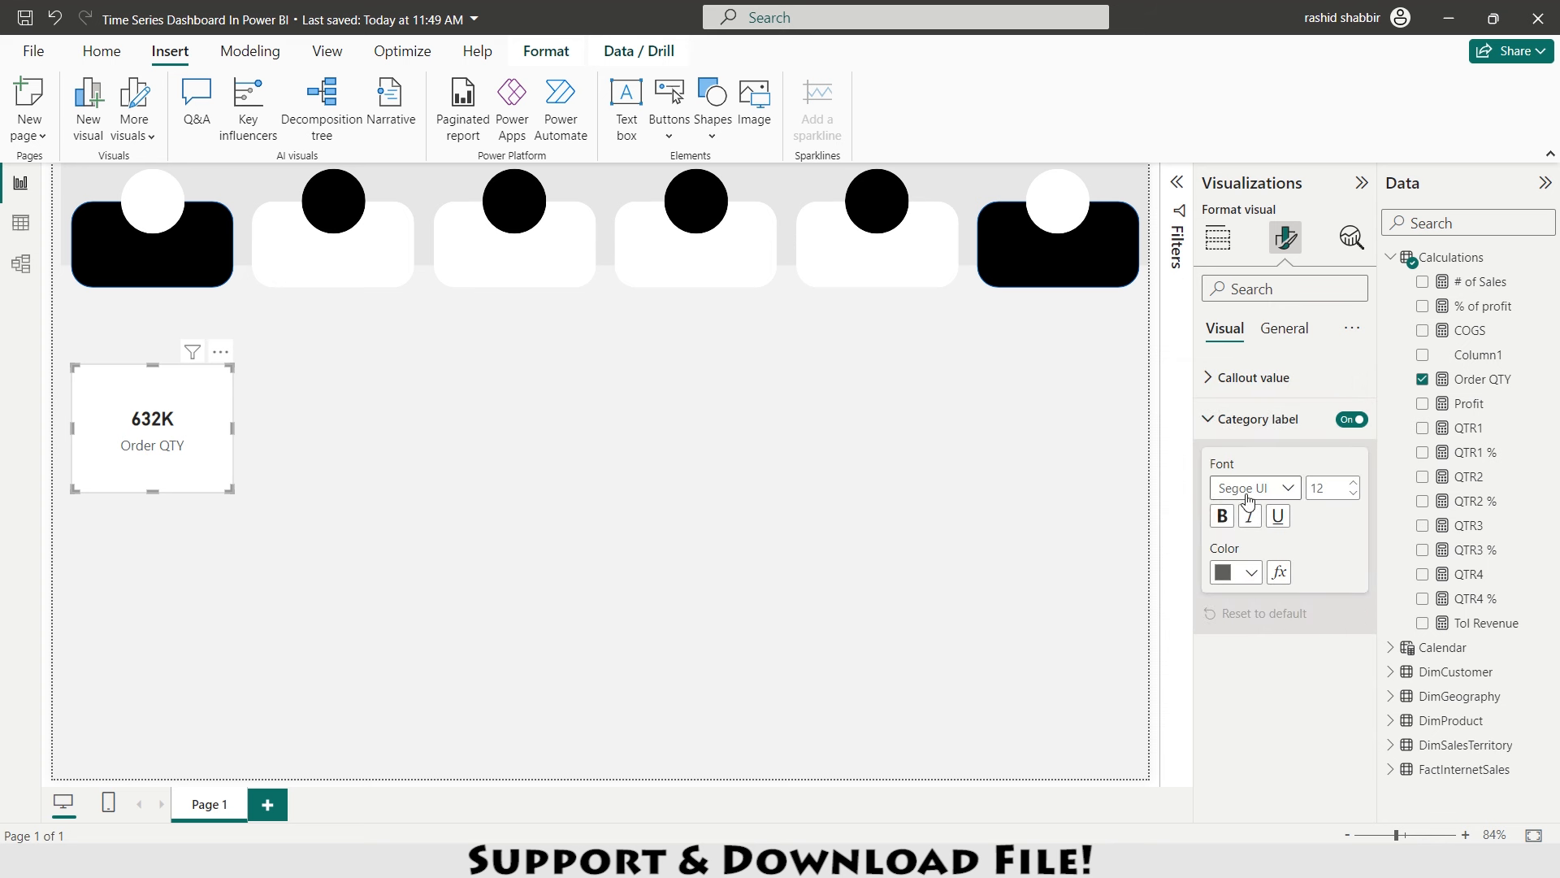
pyautogui.click(1219, 520)
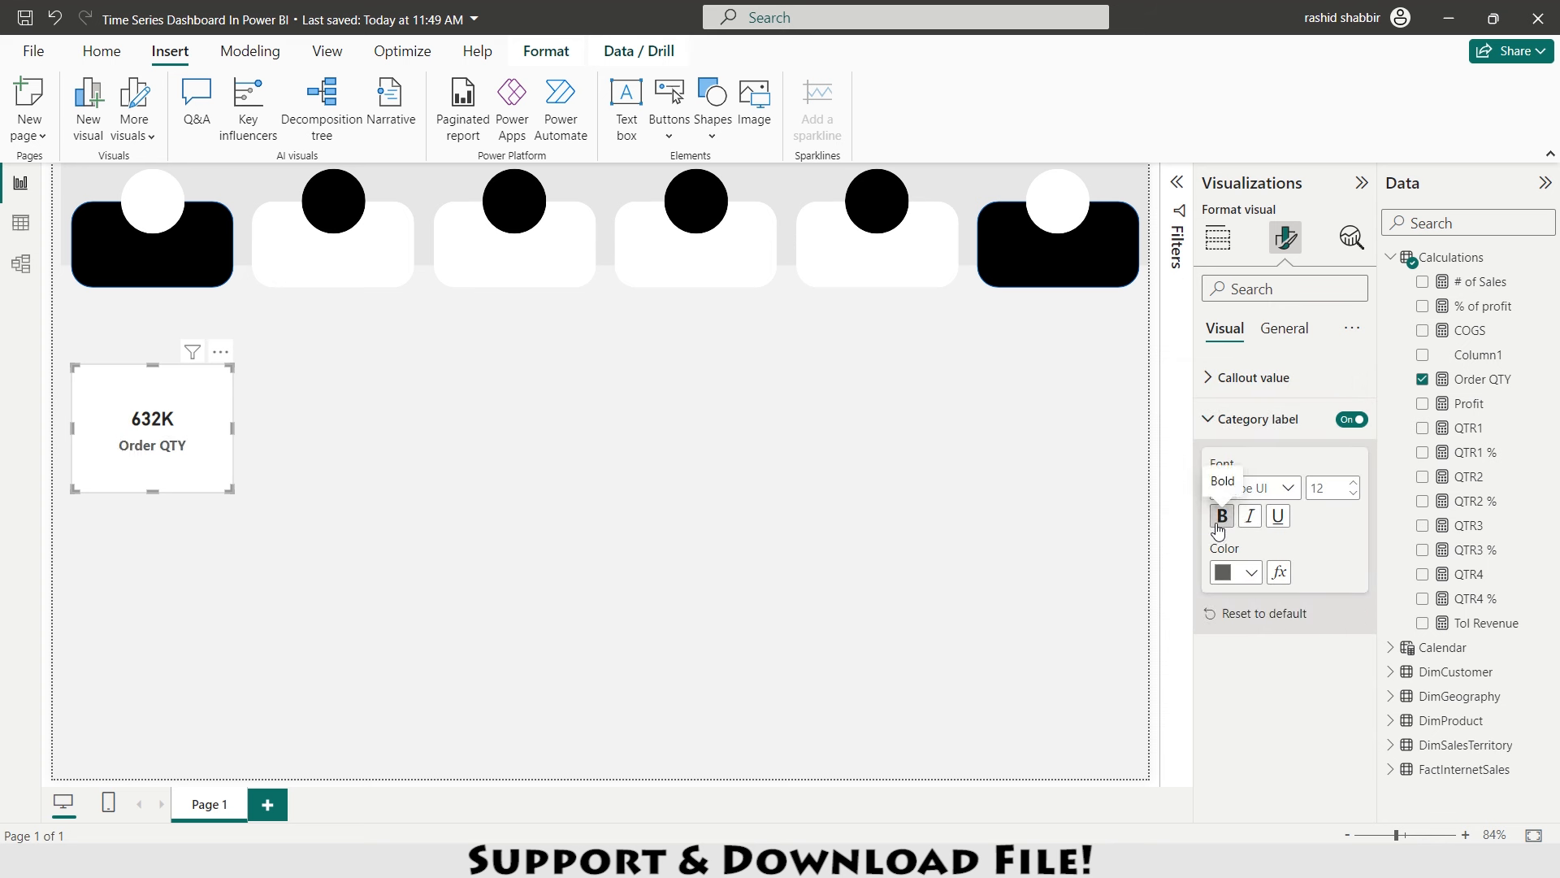
pyautogui.click(1211, 420)
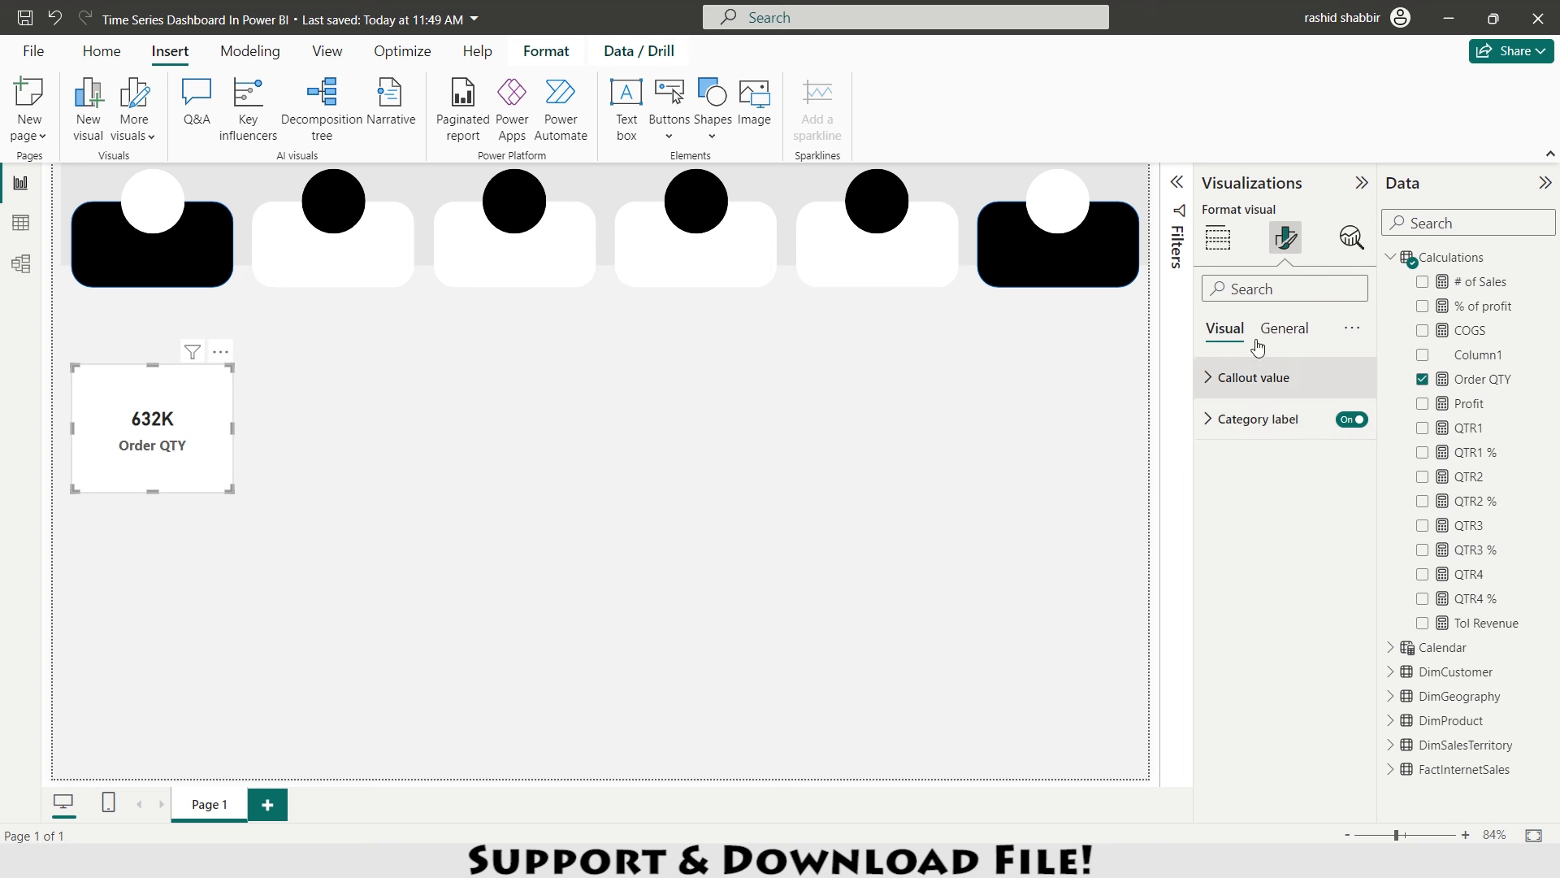
# - Turn off the background of the Order QTY card
pyautogui.click(1284, 330)
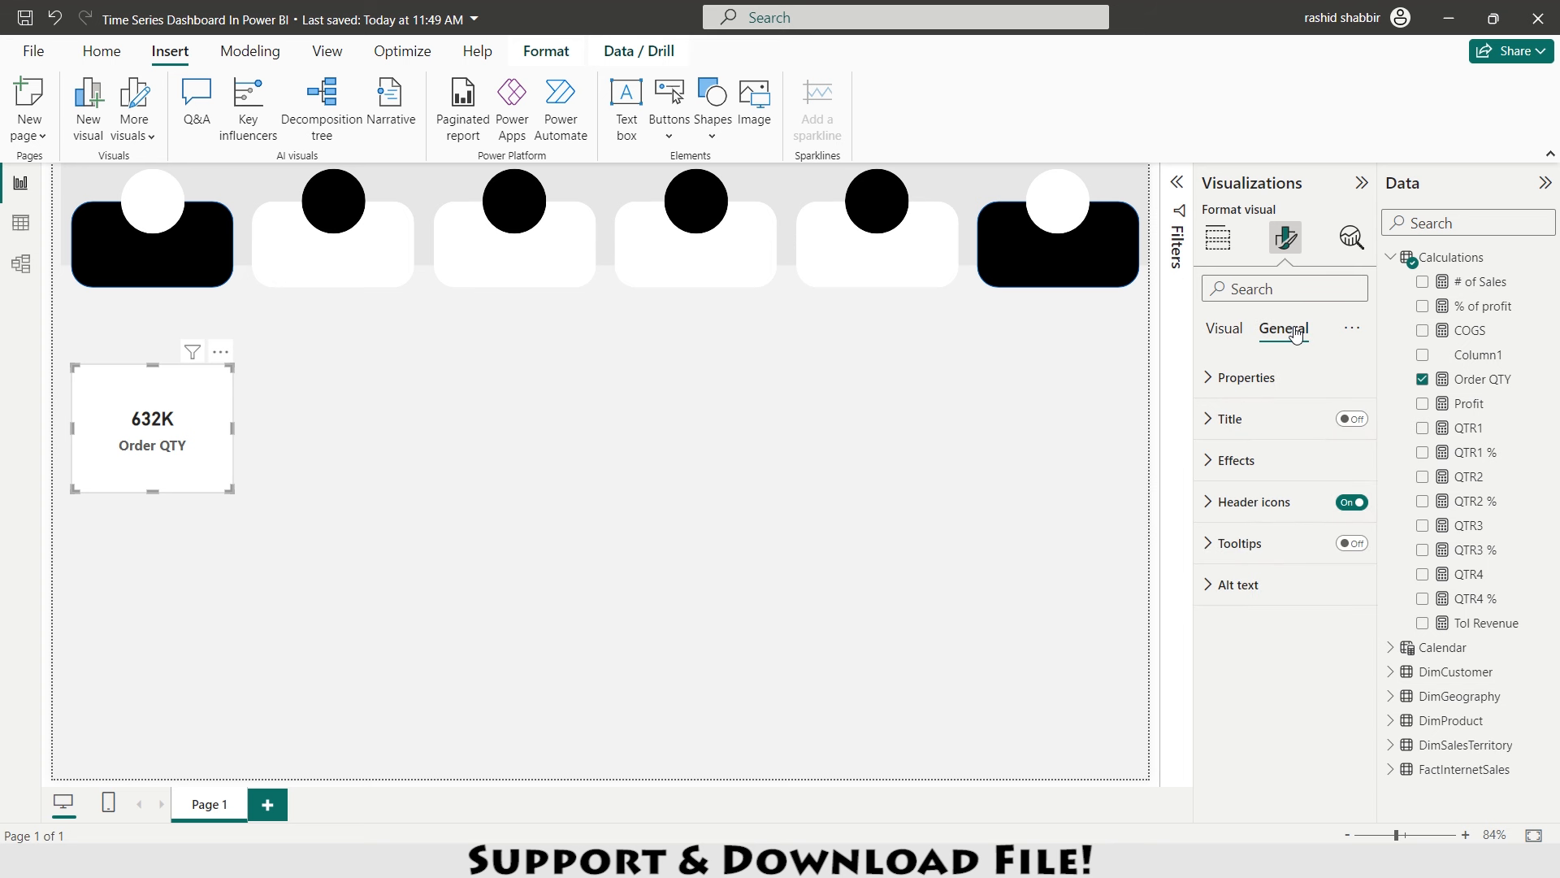
pyautogui.click(1209, 461)
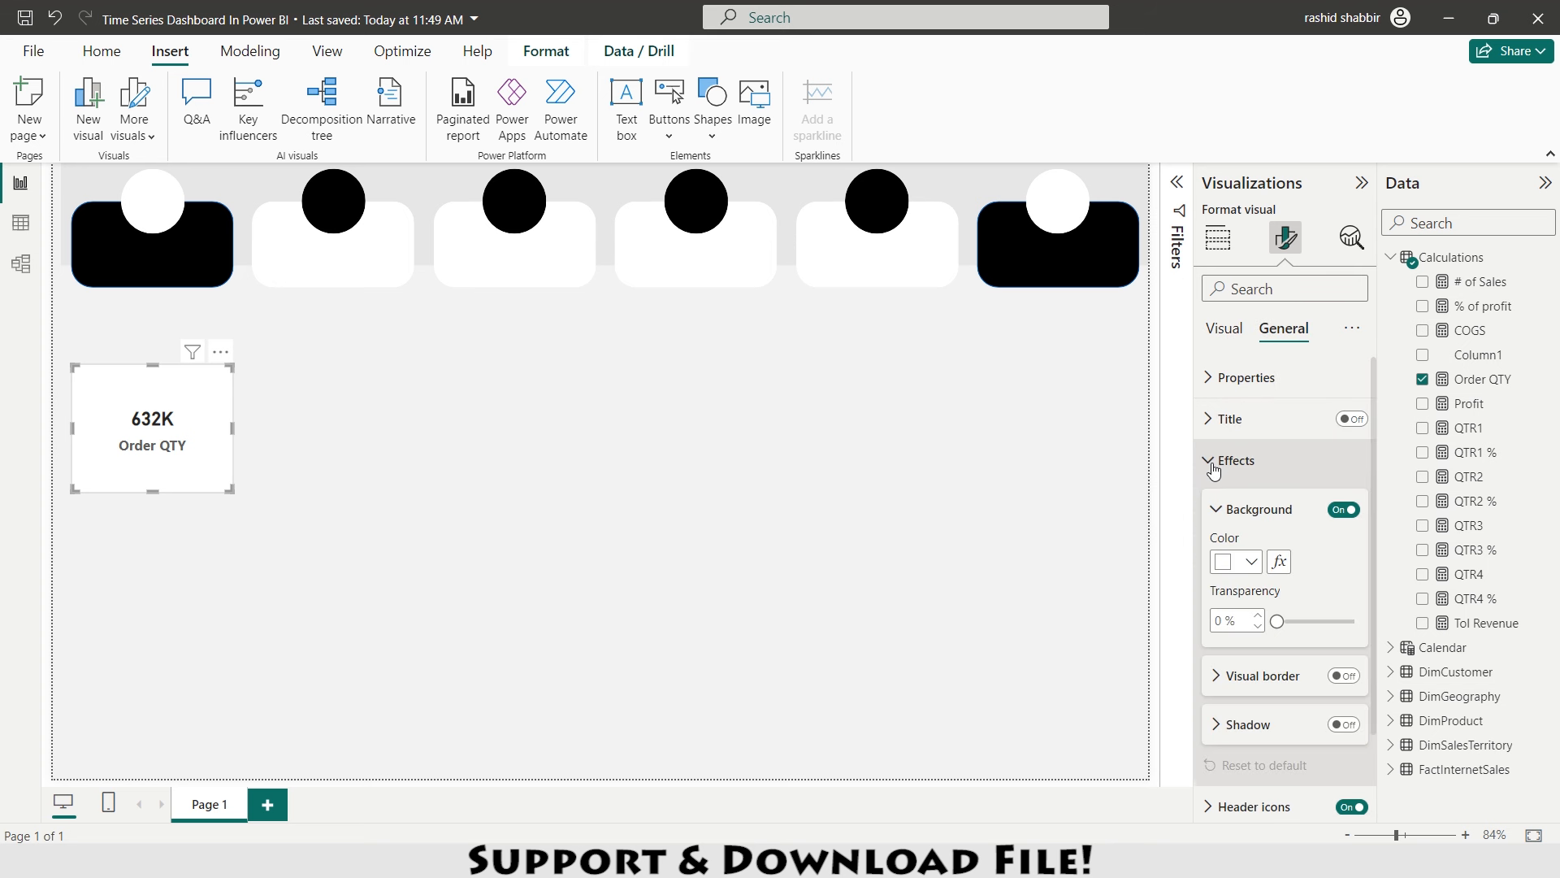
pyautogui.click(1338, 512)
# - Set the colour of the Order QTY card's callout value to white
pyautogui.click(1225, 329)
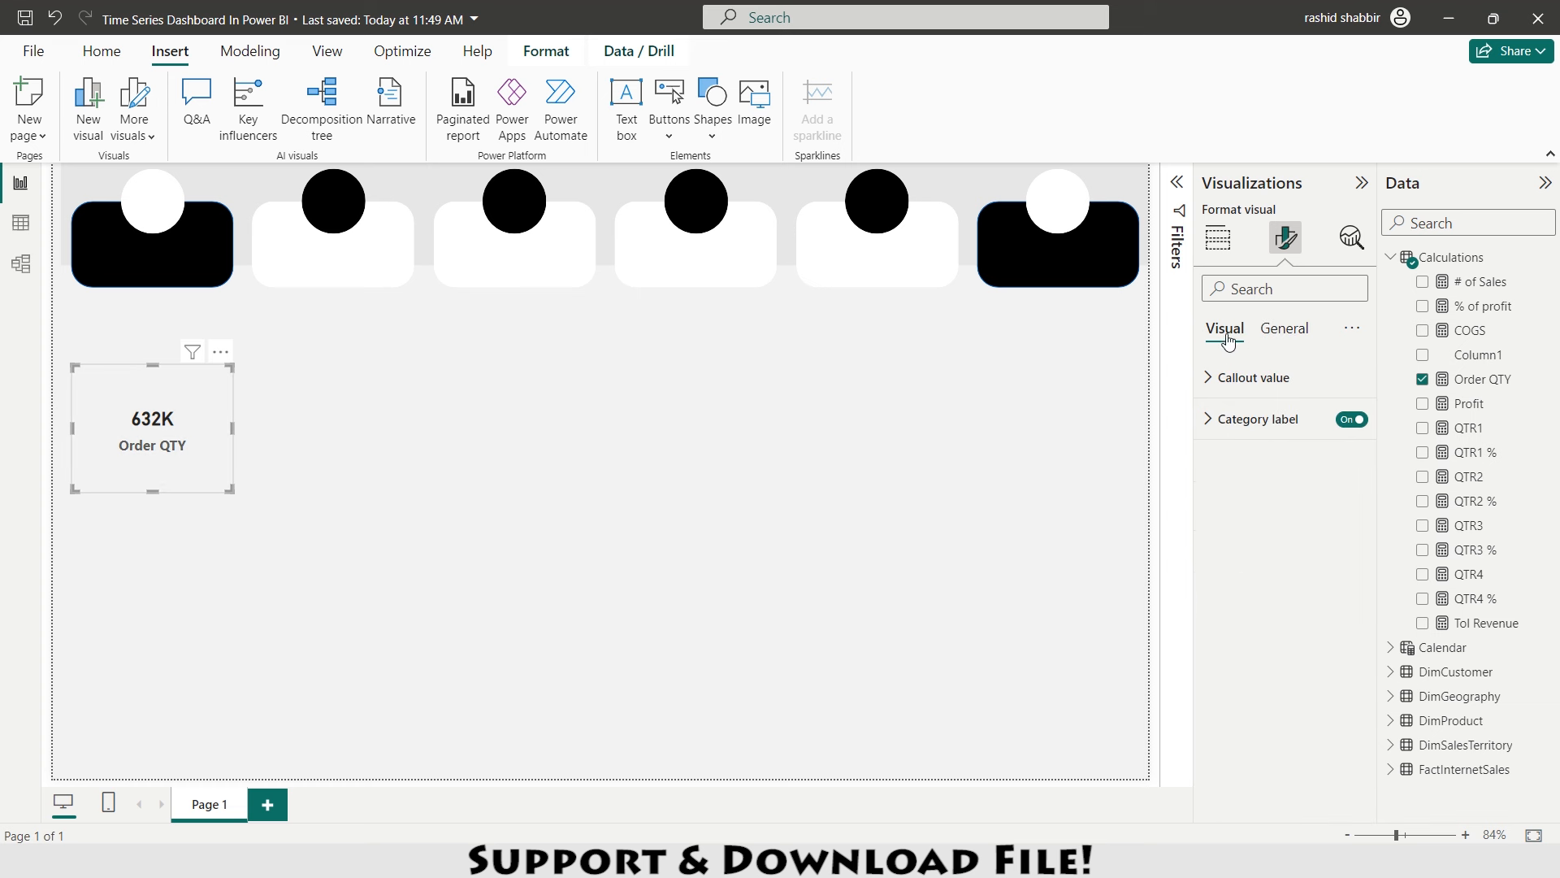
pyautogui.click(1223, 377)
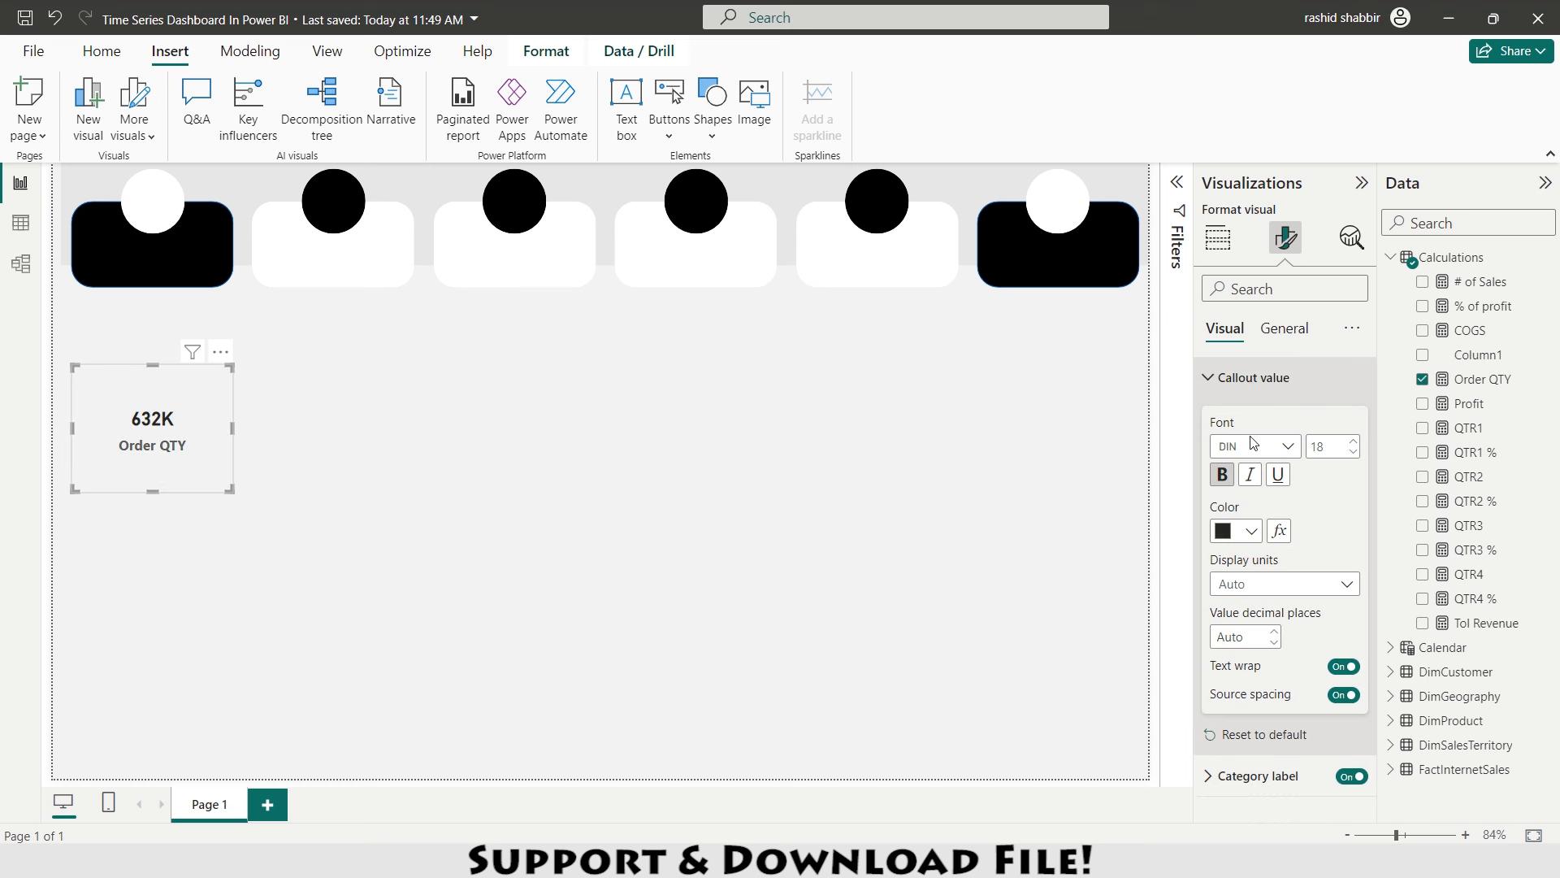
pyautogui.click(1252, 532)
pyautogui.click(1235, 211)
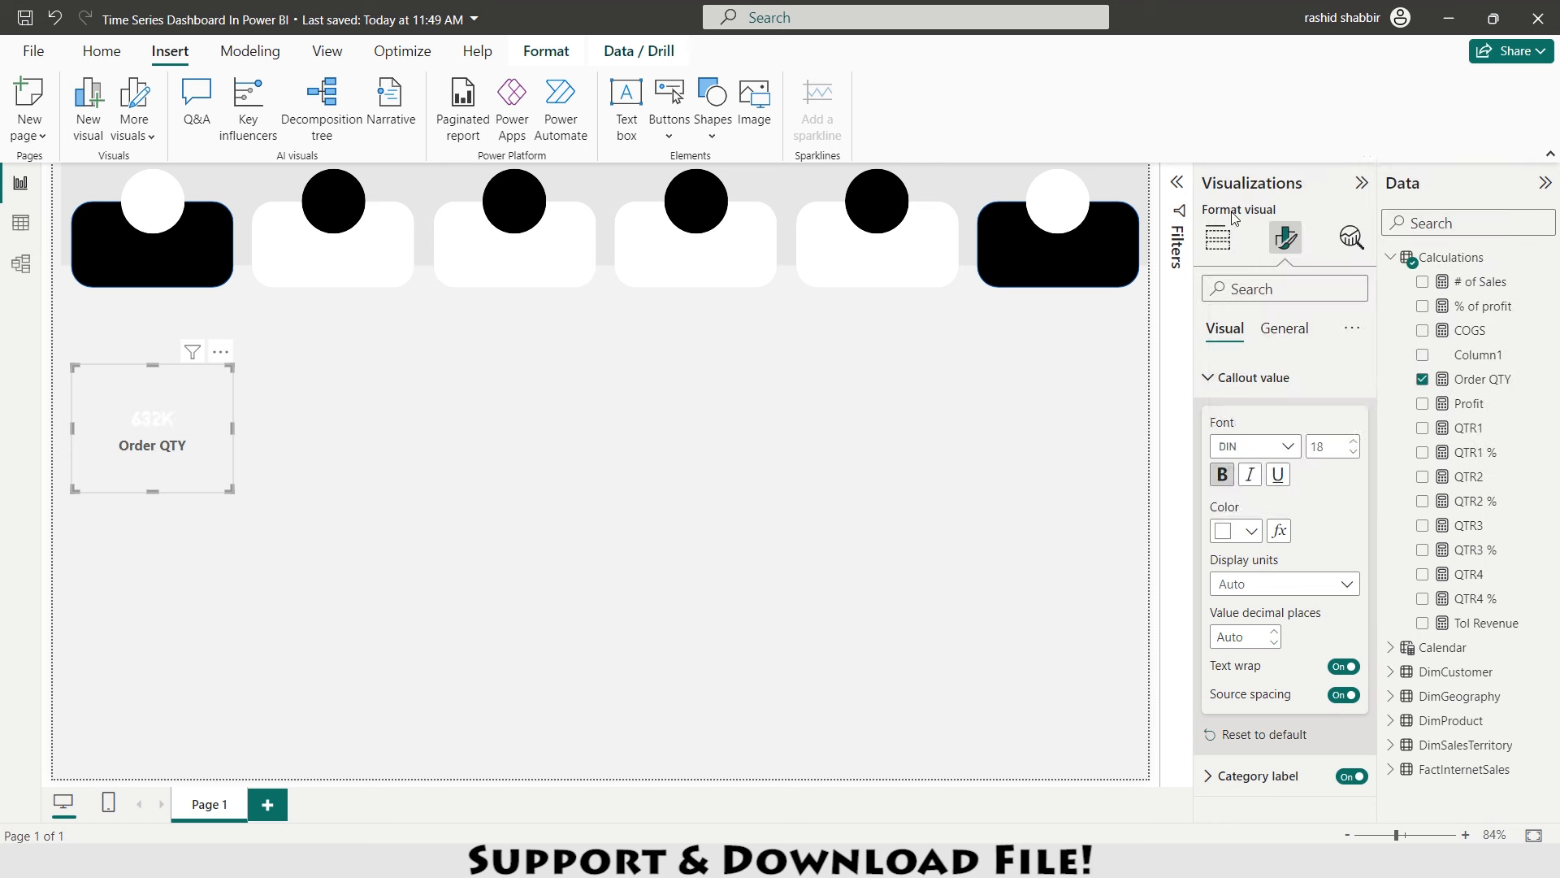
pyautogui.click(1219, 376)
# - Set the colour of the Order QTY card's category label to white
pyautogui.click(1214, 419)
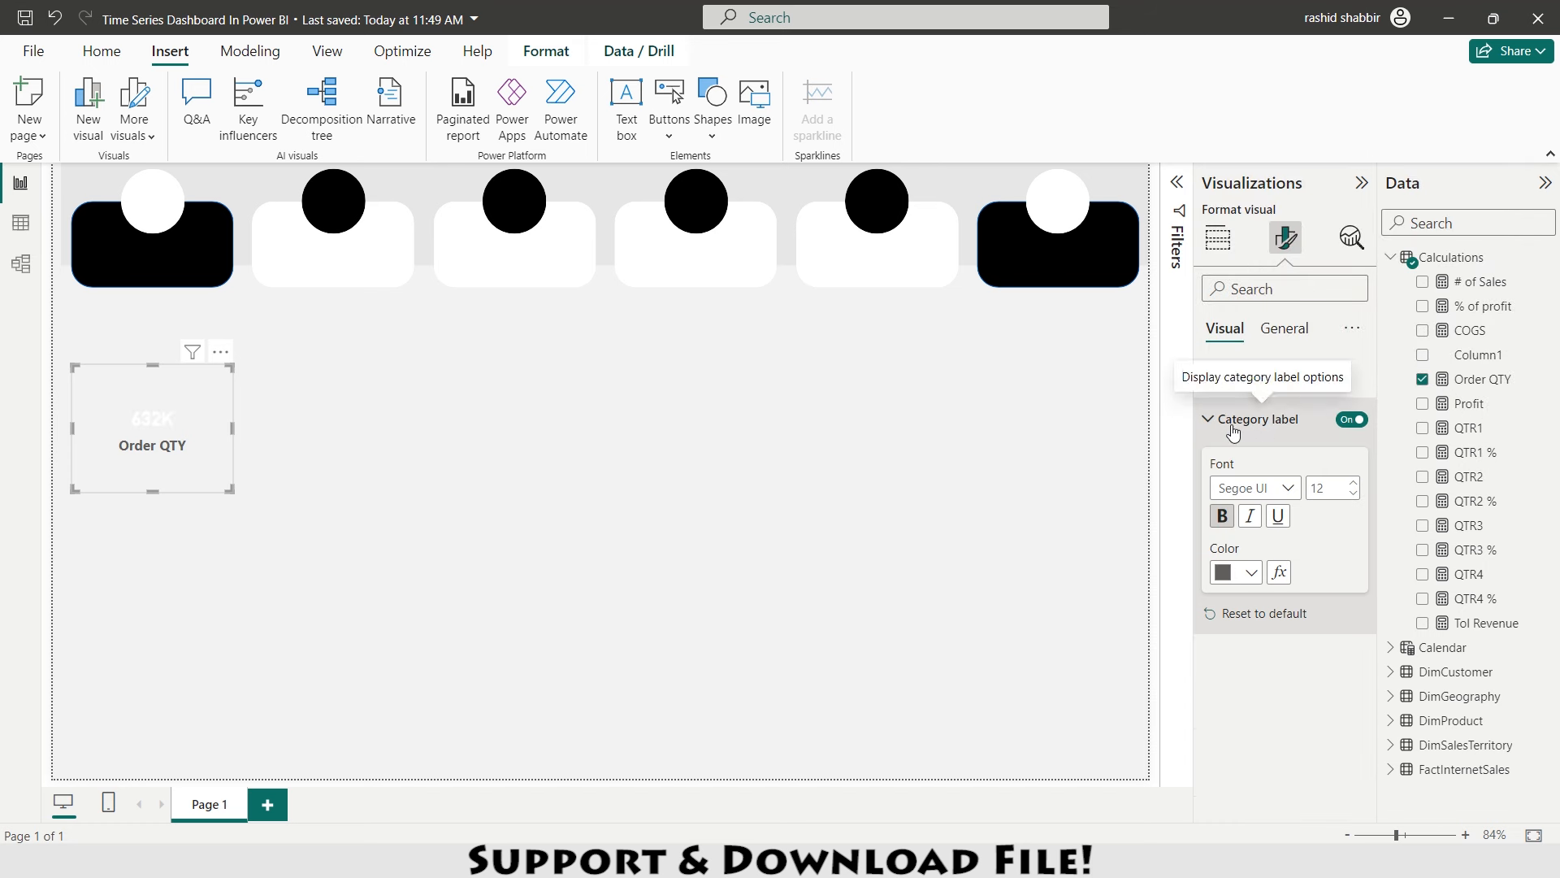
pyautogui.click(1252, 575)
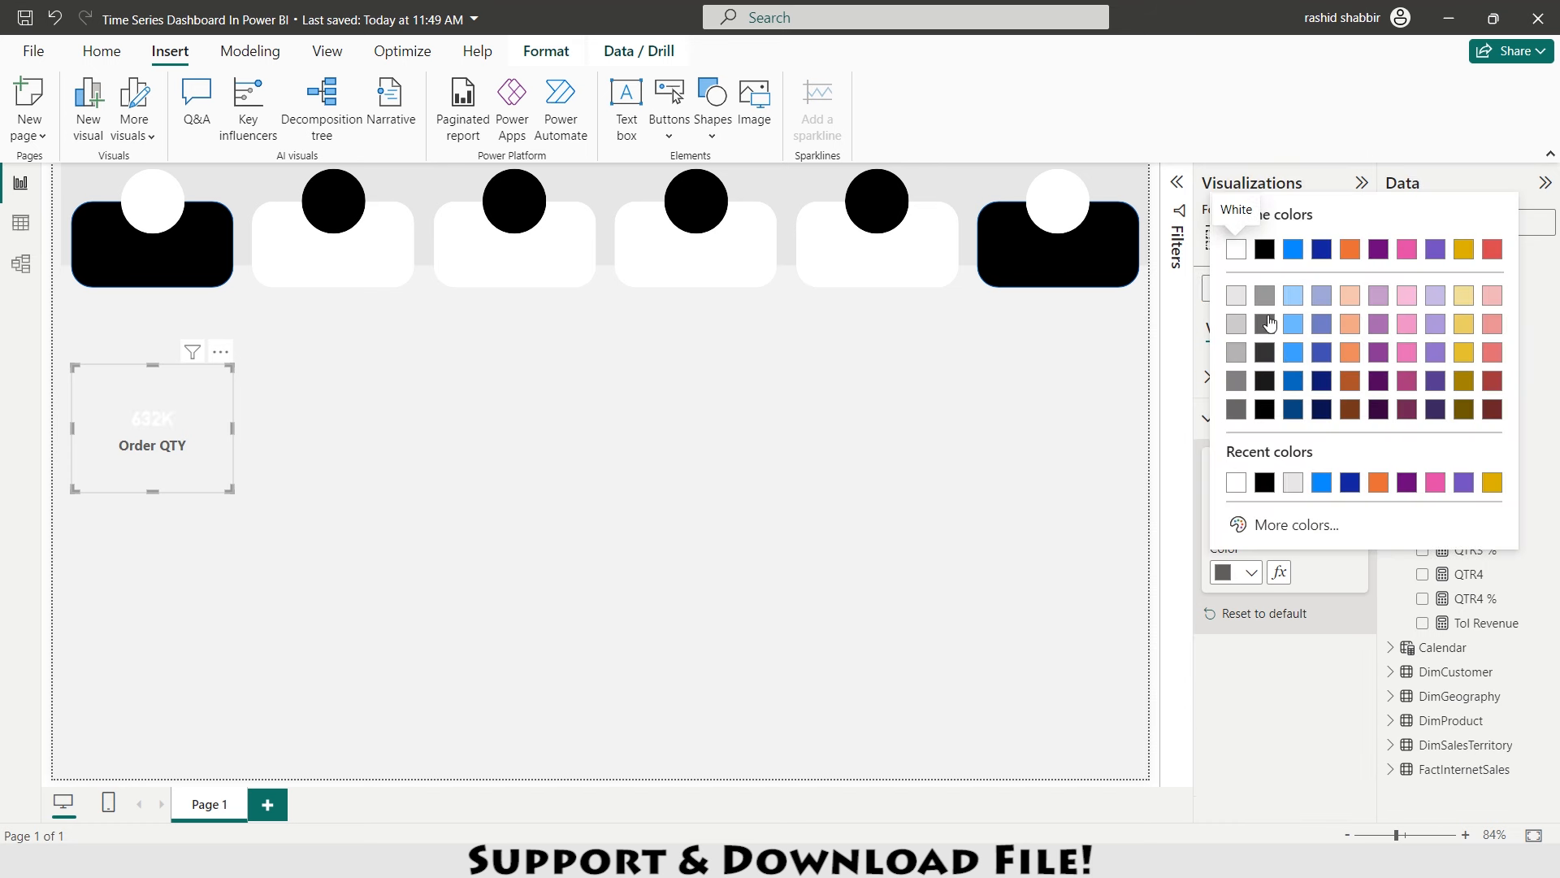
pyautogui.click(1236, 250)
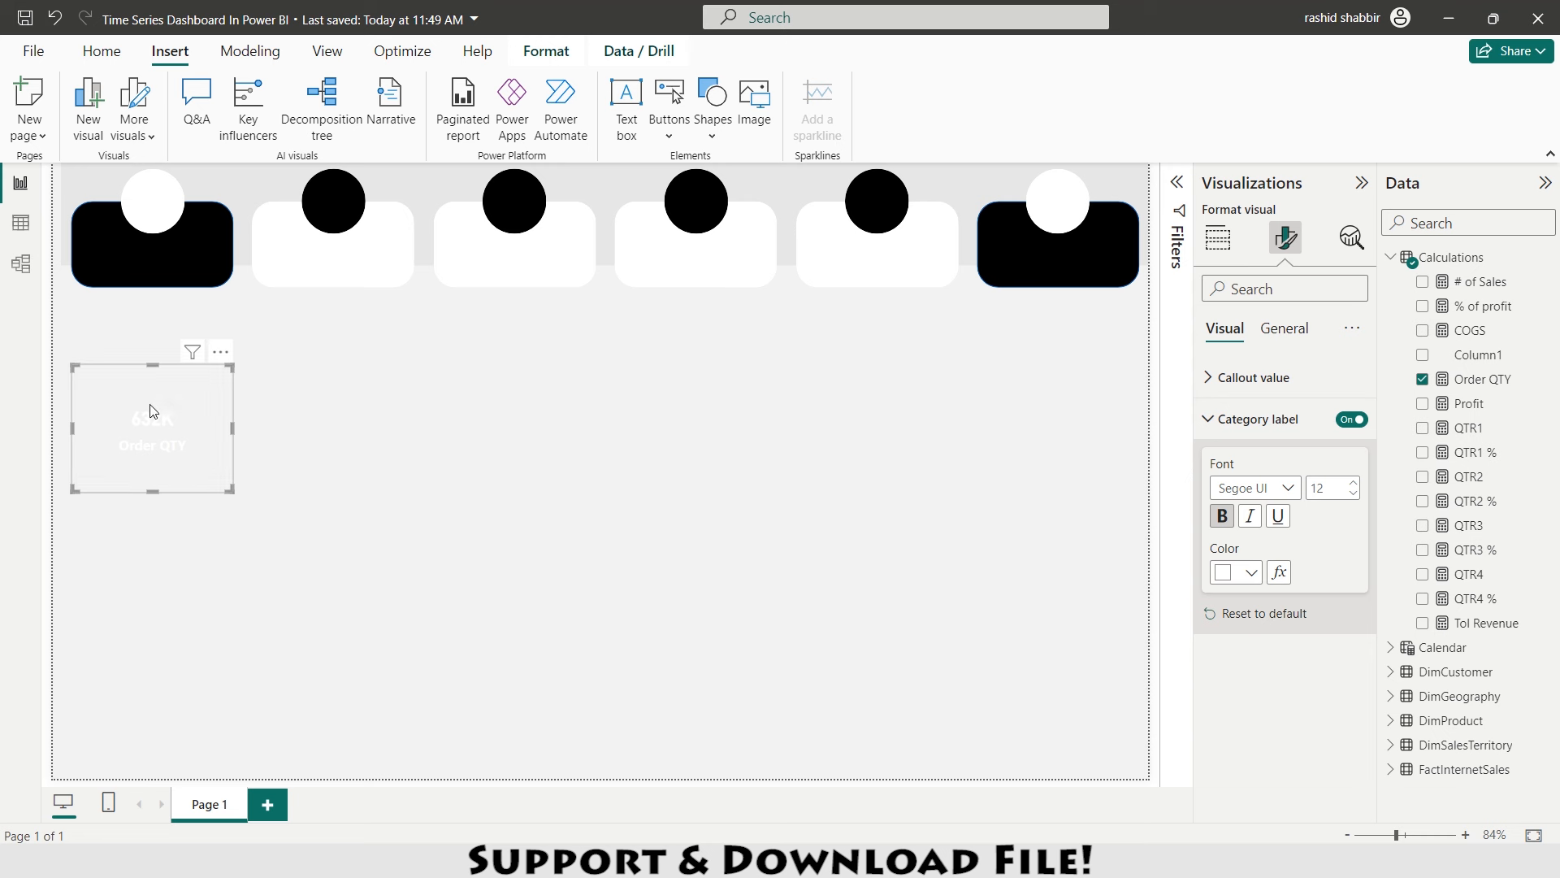
# - Move the Order QTY card onto the first black header card and place a copy of it on the second header card
pyautogui.moveTo(154, 409); pyautogui.dragTo(318, 262)
pyautogui.hotkey('ctrl', 'v')
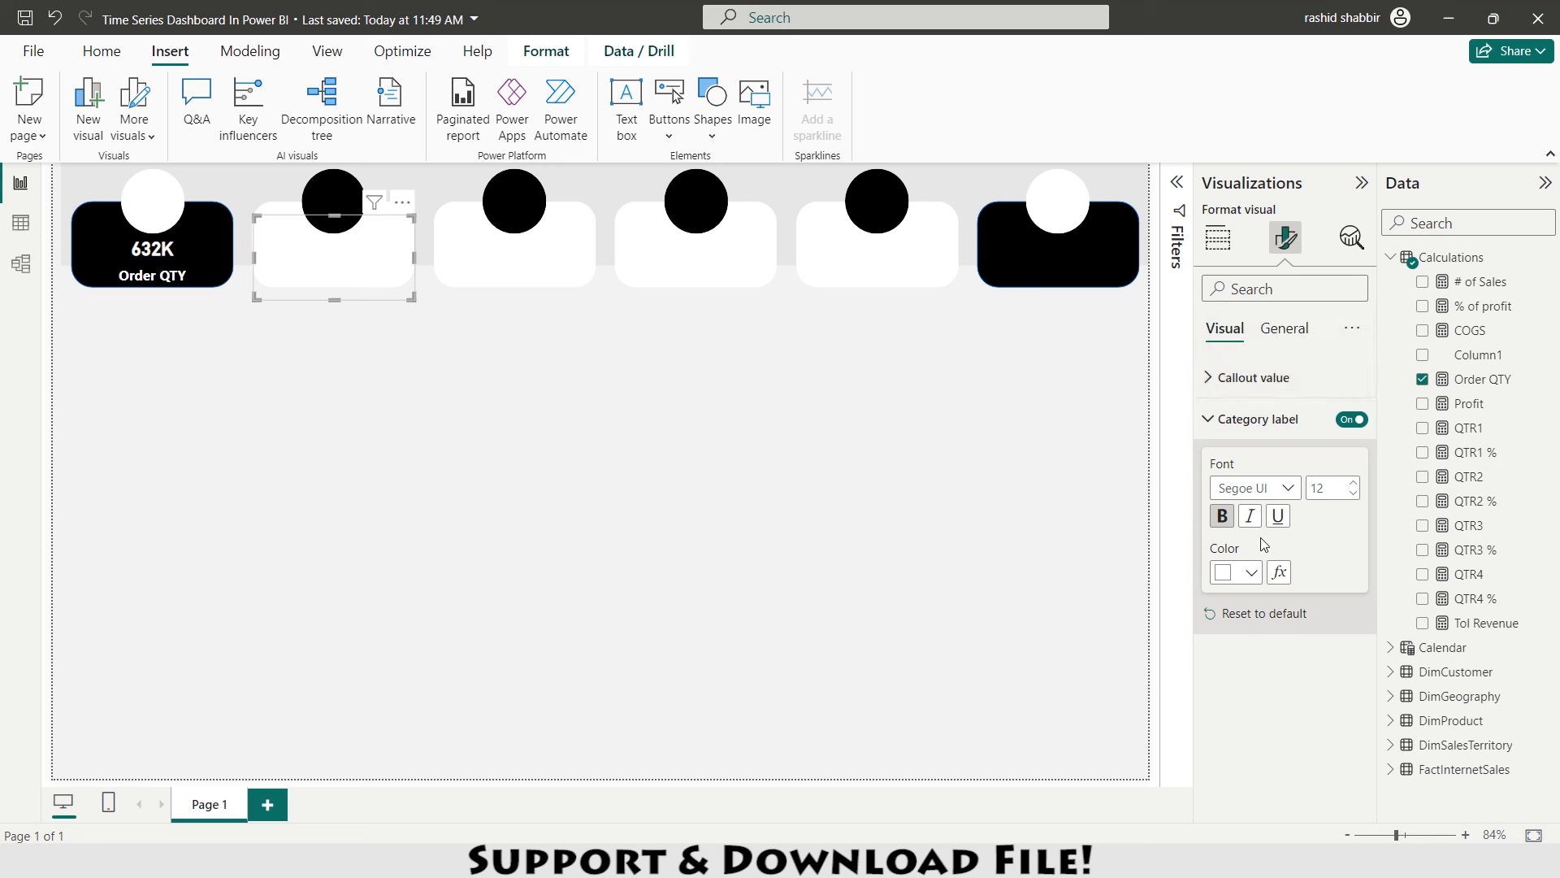
# - Set the category label and callout value of the copied card on the second header card to black
pyautogui.click(1250, 573)
pyautogui.click(1265, 250)
pyautogui.click(1219, 376)
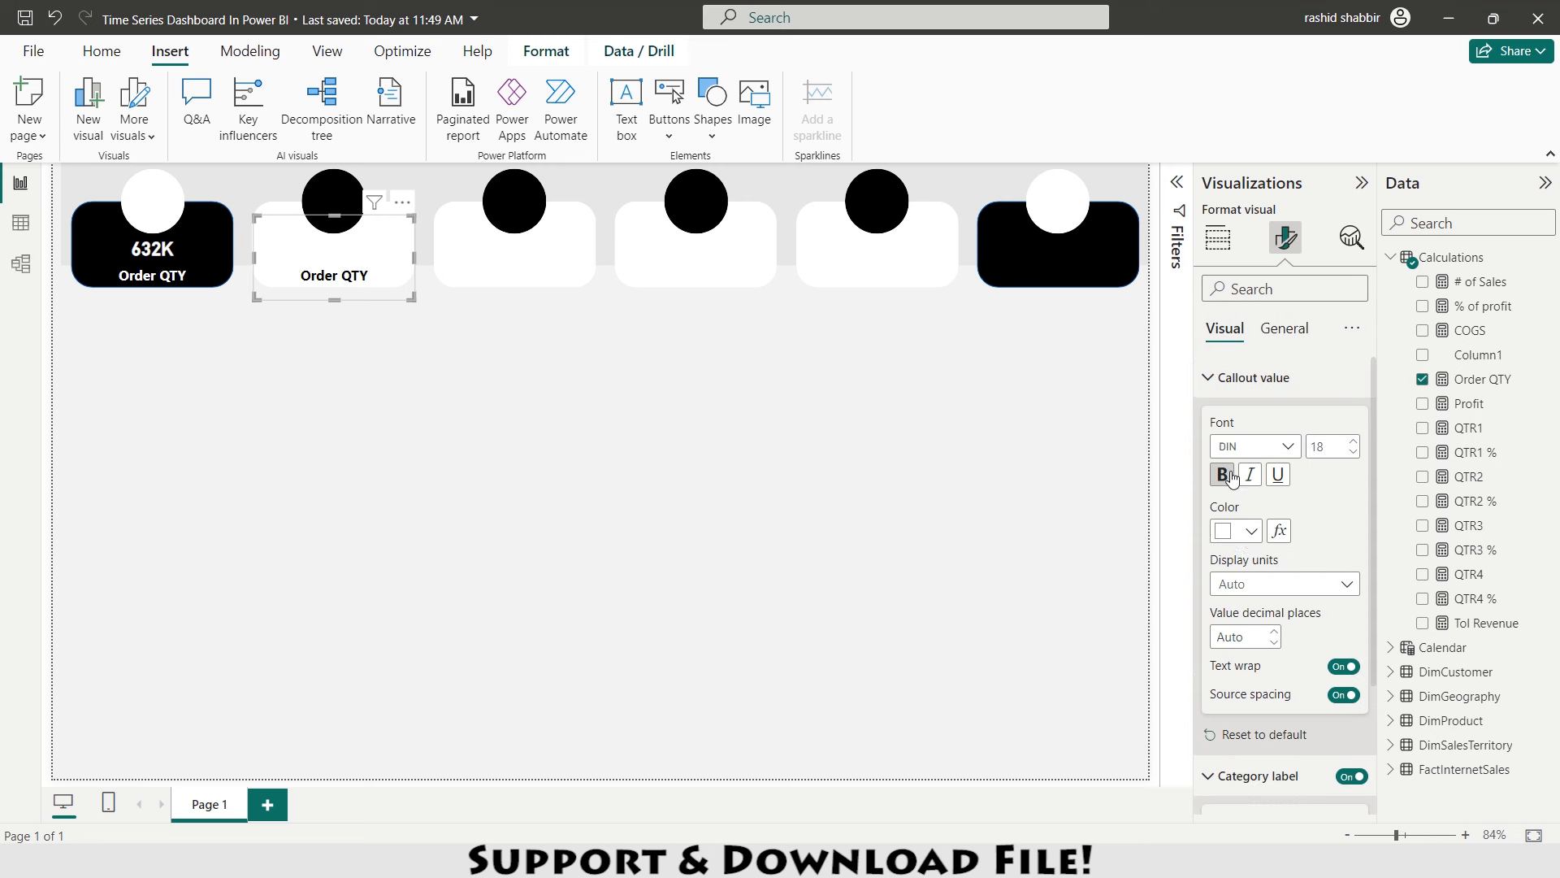
pyautogui.click(1251, 532)
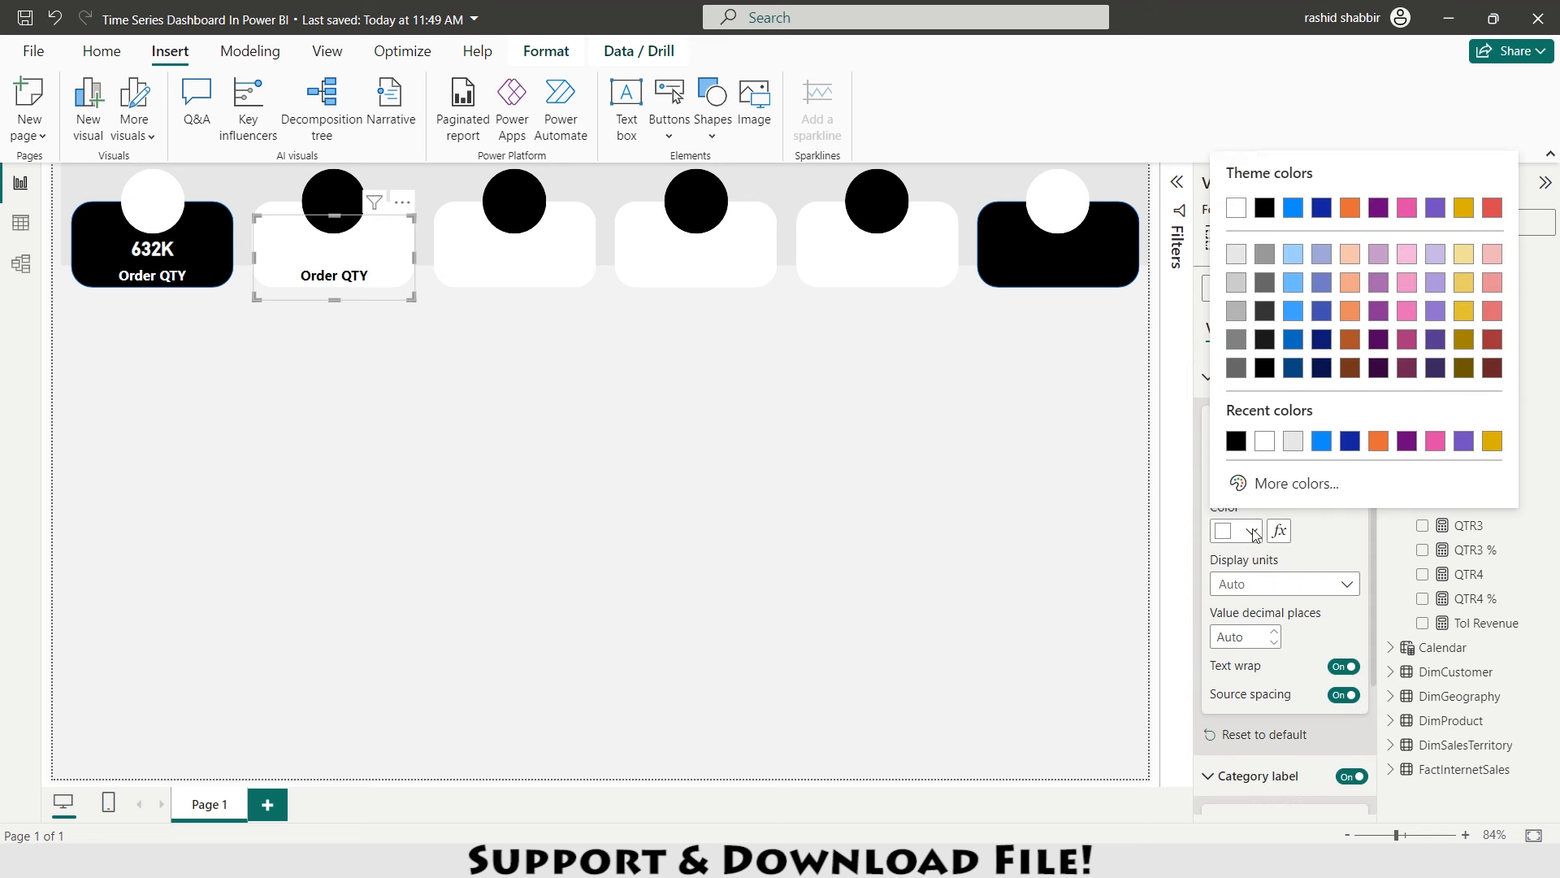
pyautogui.click(1265, 213)
# - Duplicate the black-text Order QTY card onto the third, fourth and fifth header cards
pyautogui.hotkey('ctrl', 'c')
pyautogui.hotkey('ctrl', 'v')
pyautogui.moveTo(345, 278); pyautogui.dragTo(513, 270)
pyautogui.hotkey('ctrl', 'c')
pyautogui.hotkey('ctrl', 'v')
pyautogui.moveTo(522, 280); pyautogui.dragTo(685, 266)
pyautogui.hotkey('ctrl', 'c')
pyautogui.hotkey('ctrl', 'v')
pyautogui.moveTo(697, 276); pyautogui.dragTo(869, 266)
# - Duplicate the white-text Order QTY card from the first header card onto the last black header card
pyautogui.click(154, 260)
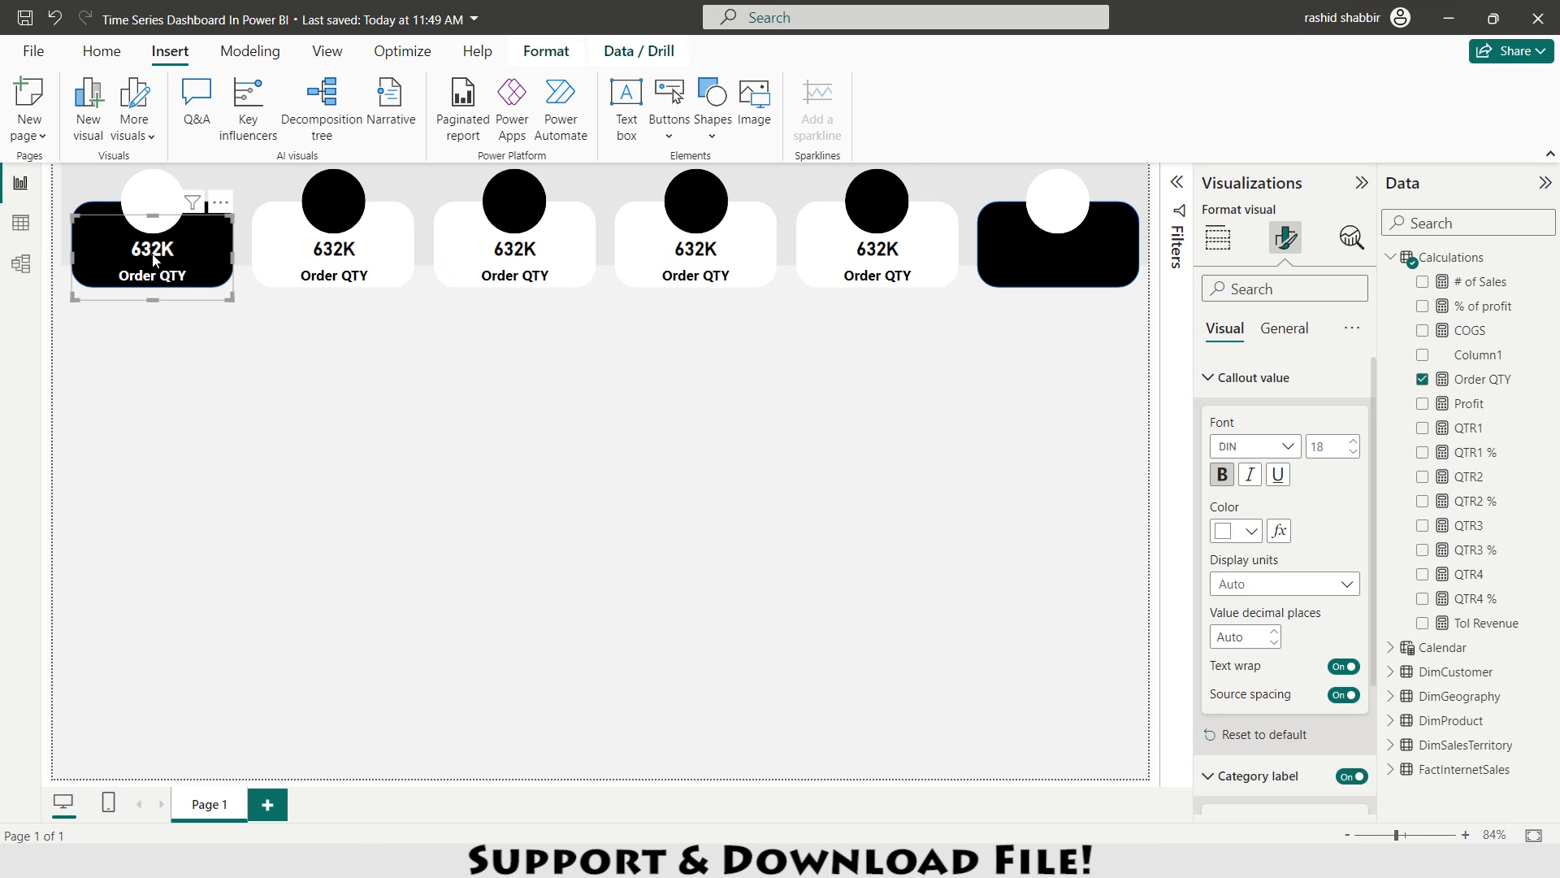
pyautogui.hotkey('ctrl', 'c')
pyautogui.hotkey('ctrl', 'v')
pyautogui.moveTo(167, 270); pyautogui.dragTo(1060, 261)
# - Replace the Order QTY field in the second KPI card with the COGS measure
pyautogui.click(327, 276)
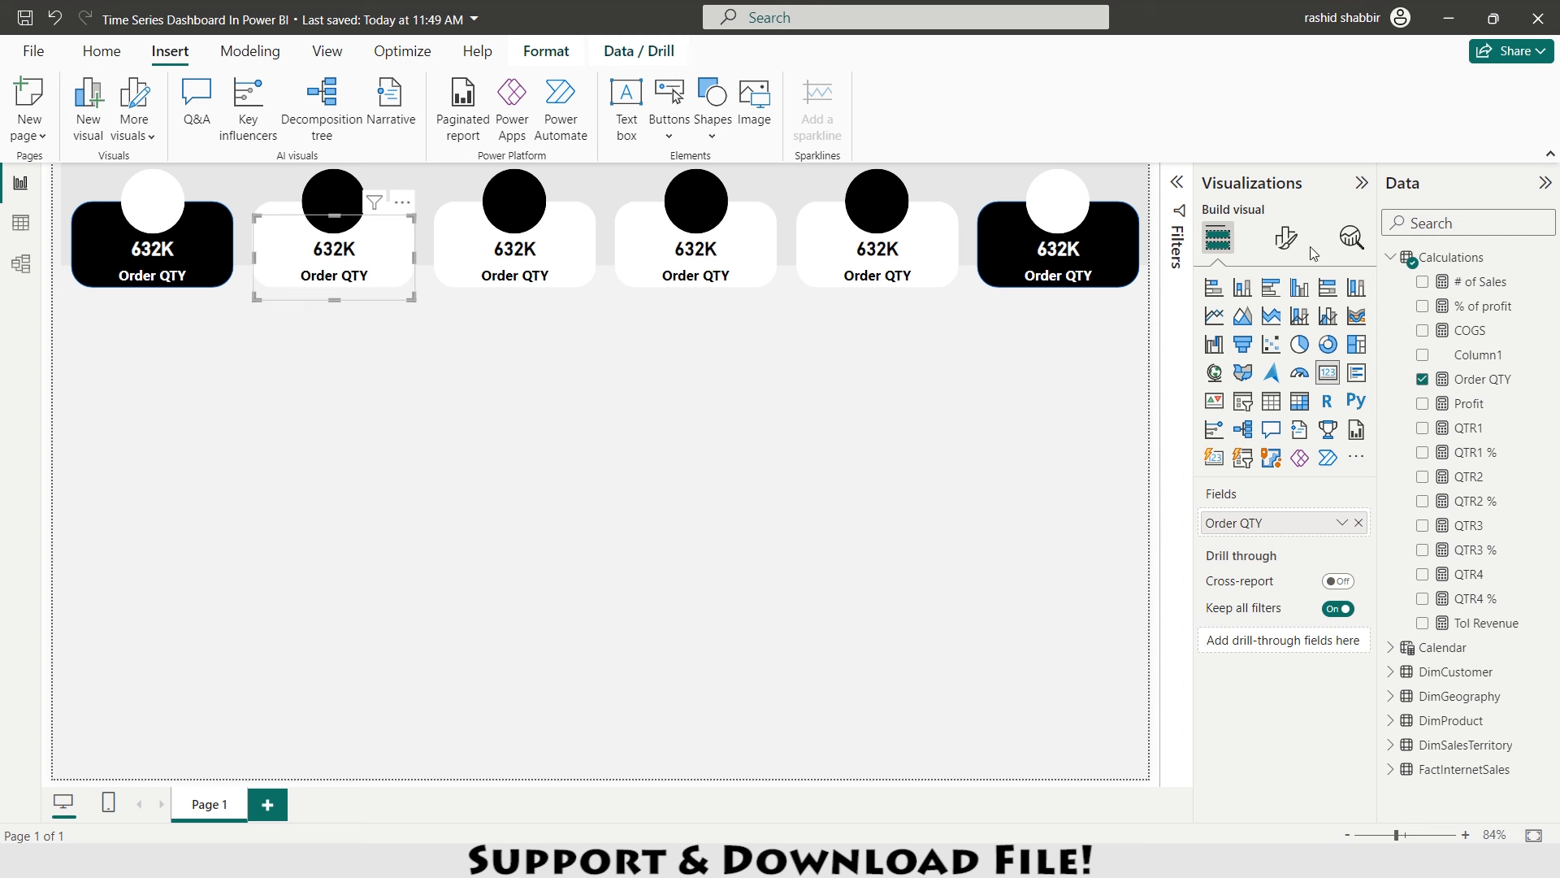
pyautogui.click(1421, 381)
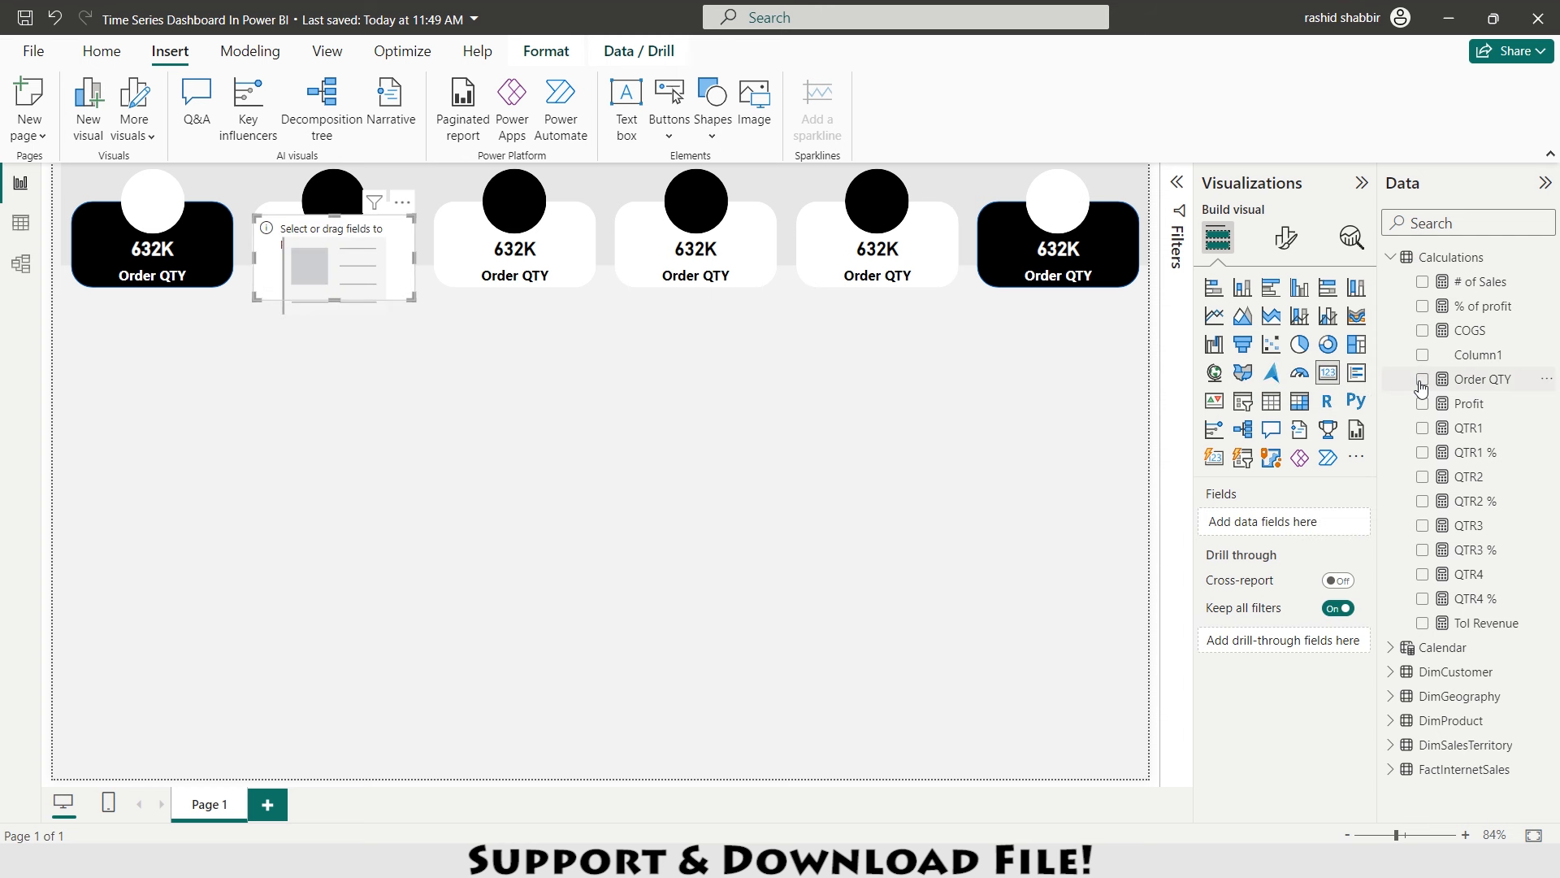
pyautogui.click(1422, 332)
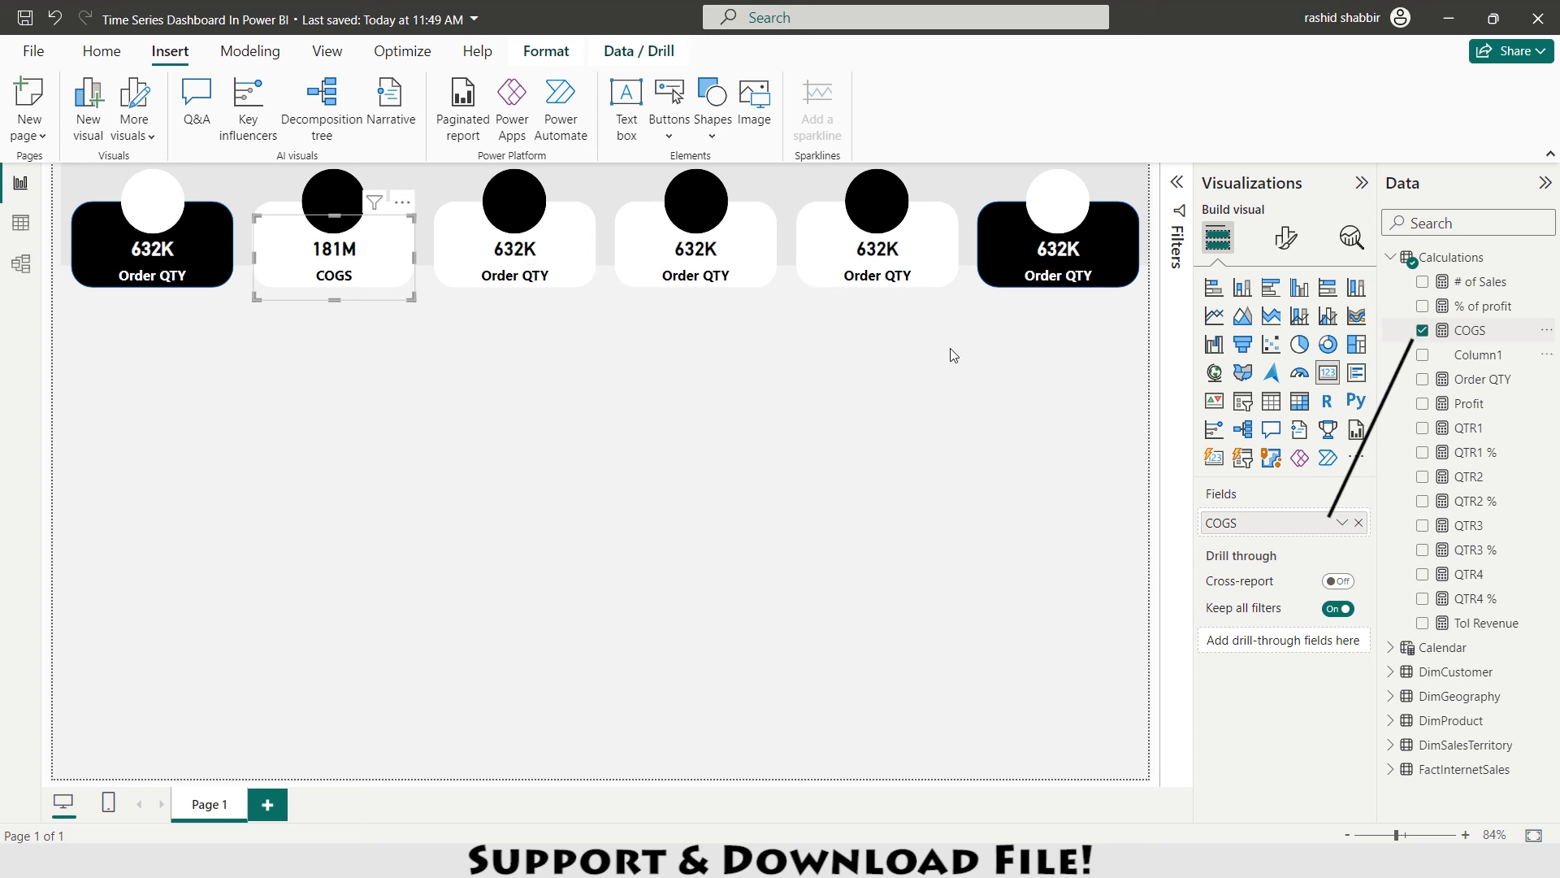
# - Replace the Order QTY field in the third KPI card with the Tol Revenue measure
pyautogui.click(530, 262)
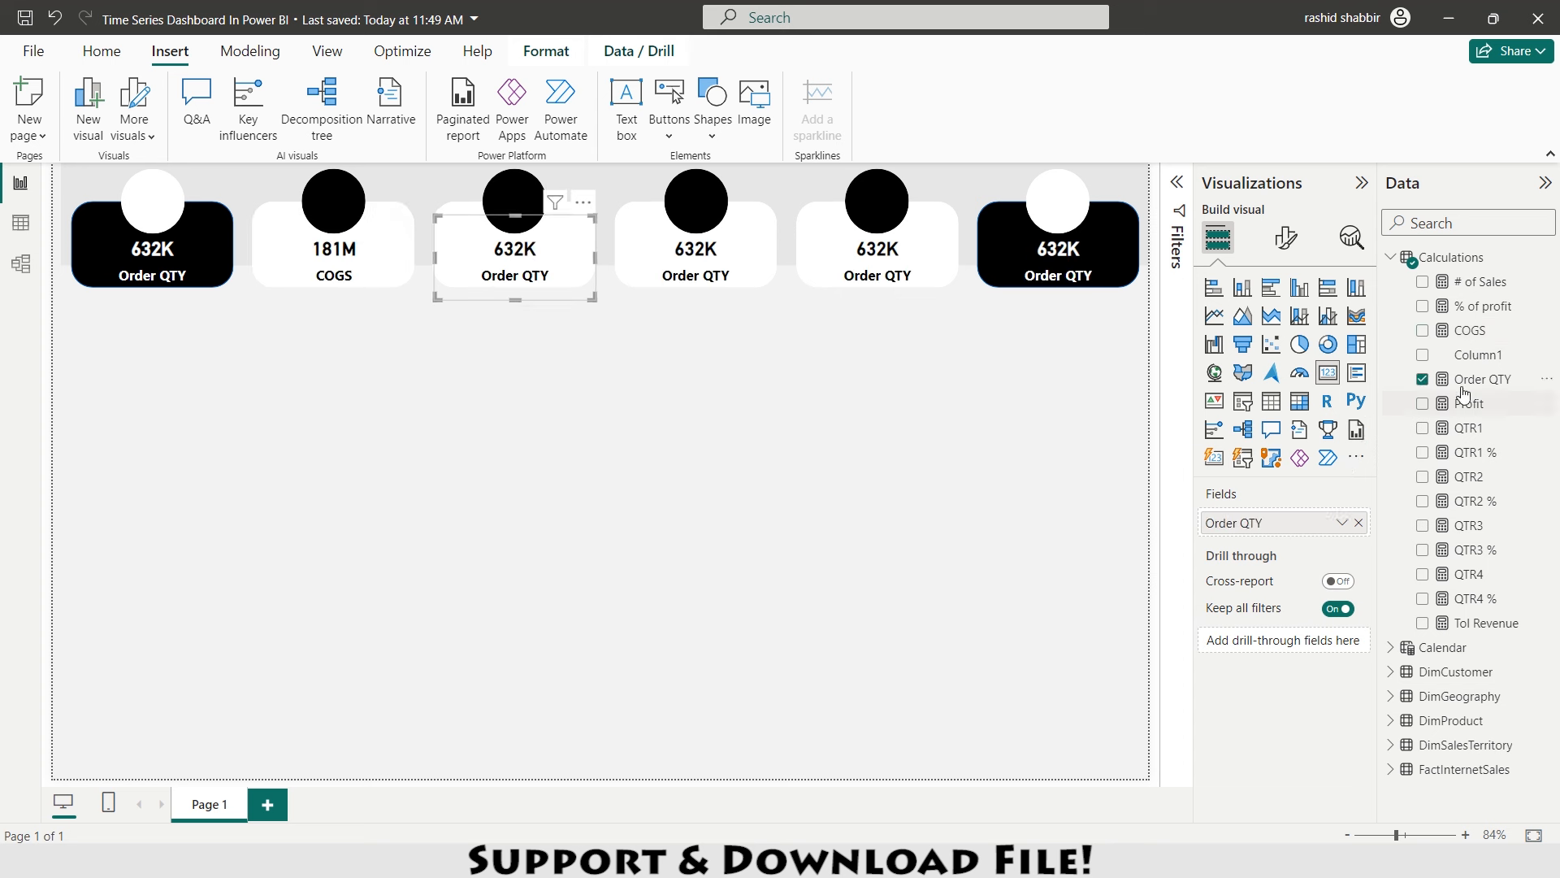
pyautogui.click(1423, 382)
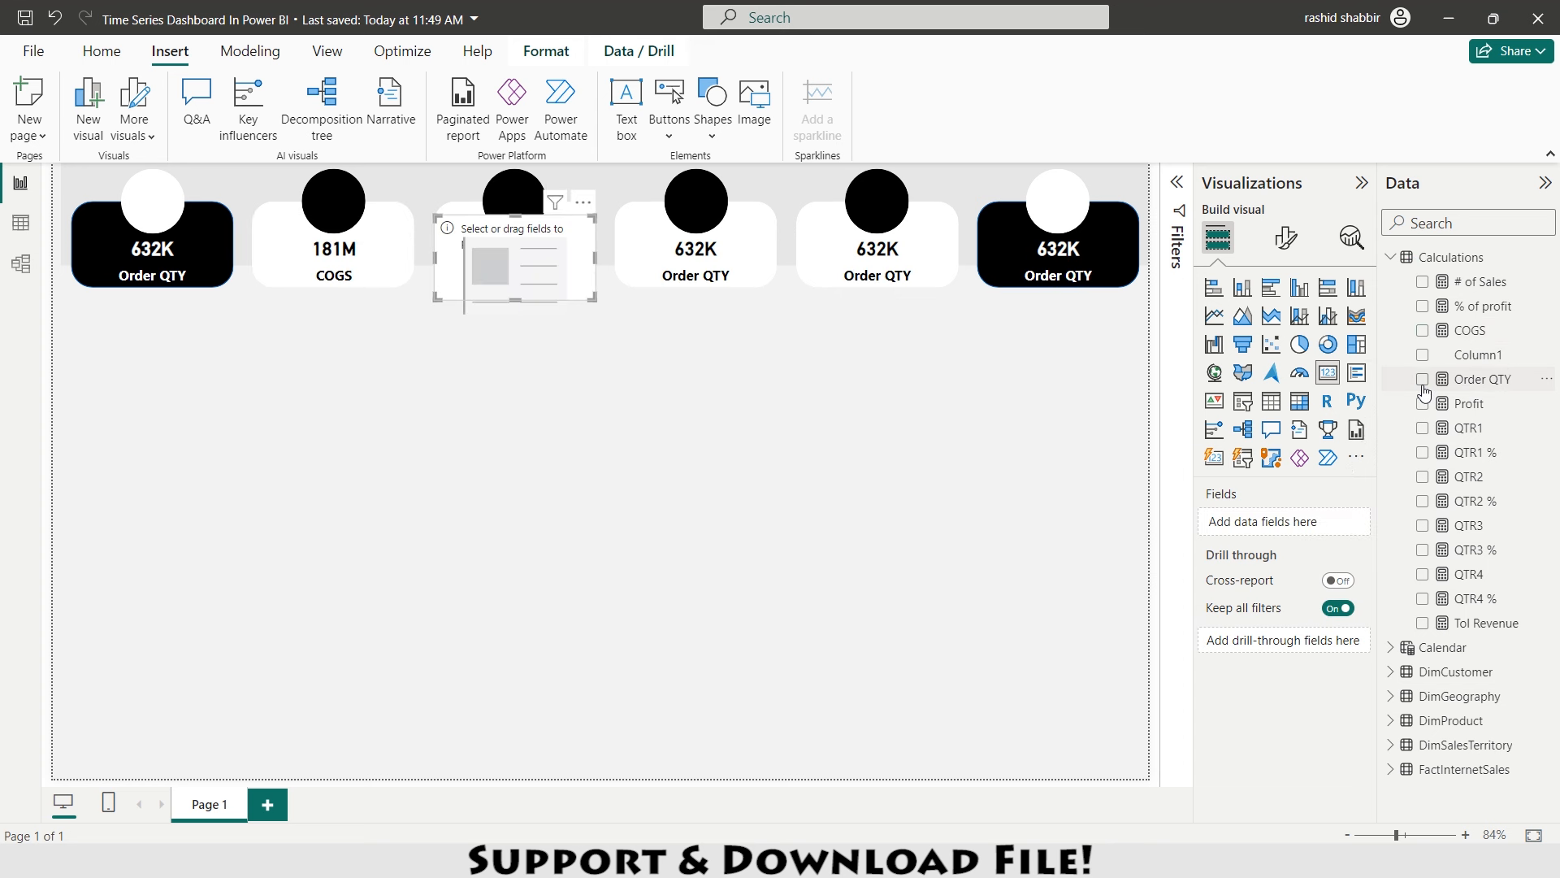
pyautogui.click(1422, 622)
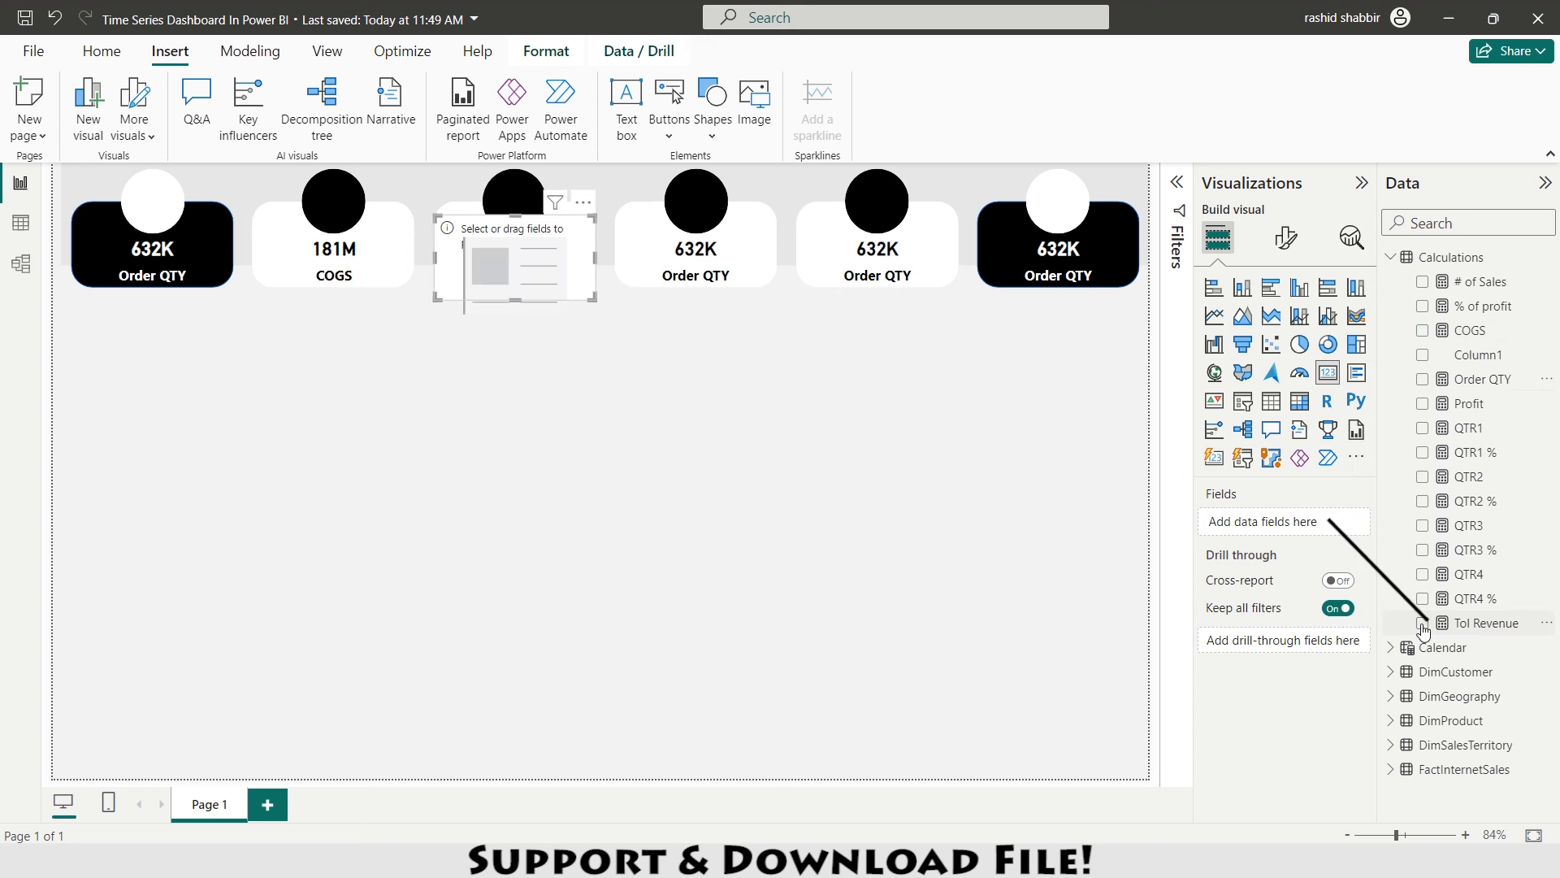
# - Replace the Order QTY field in the fourth KPI card with the Profit measure
pyautogui.click(704, 276)
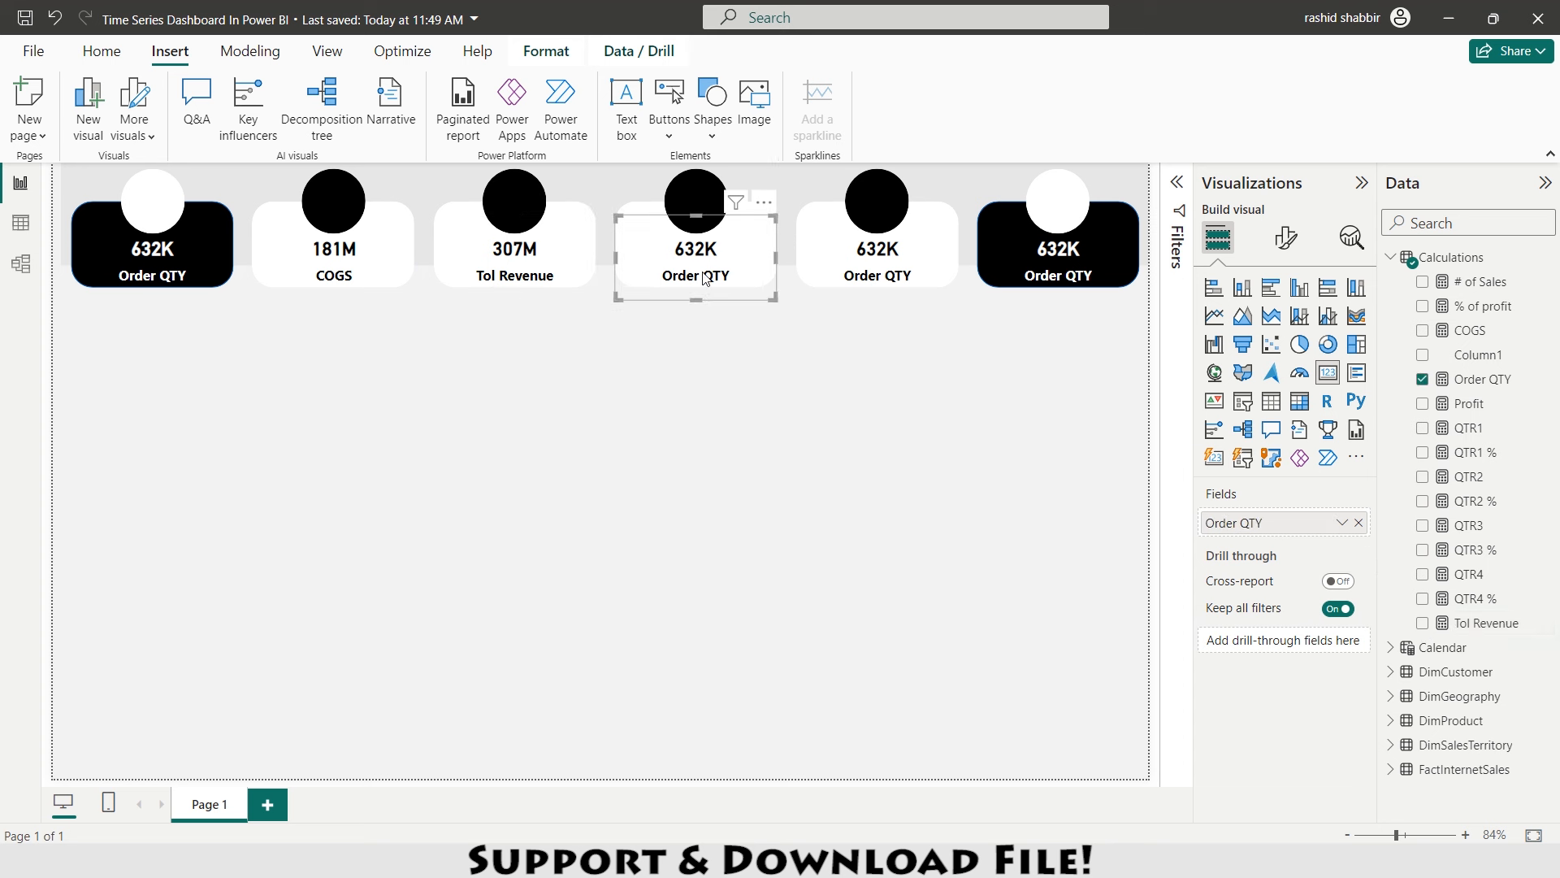
pyautogui.click(1423, 382)
pyautogui.click(1424, 403)
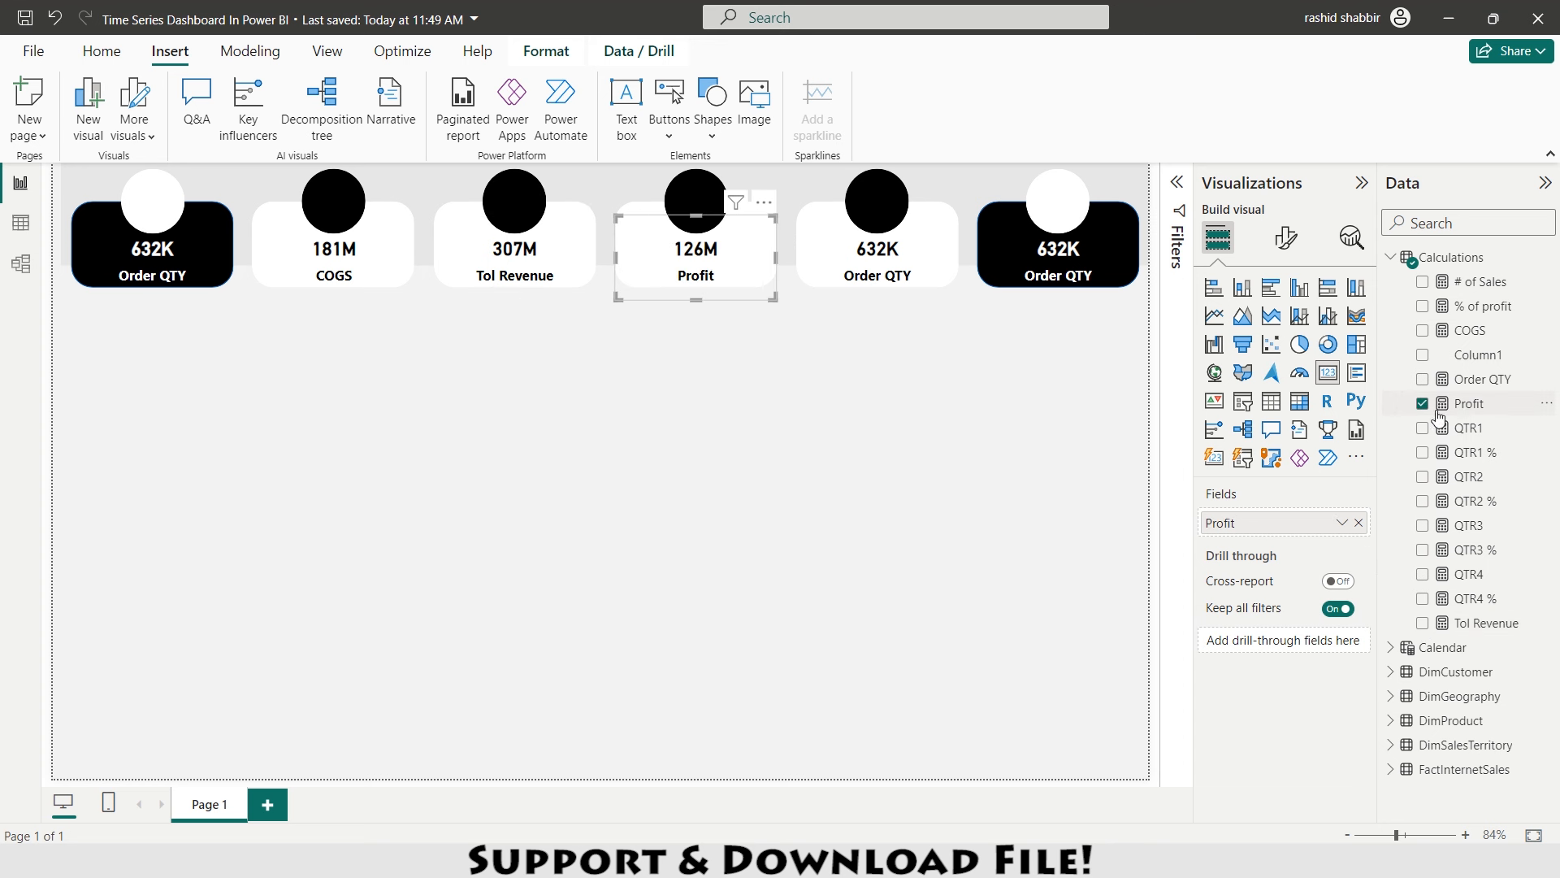
# - Replace the Order QTY field in the fifth KPI card with the % of profit measure
pyautogui.click(887, 268)
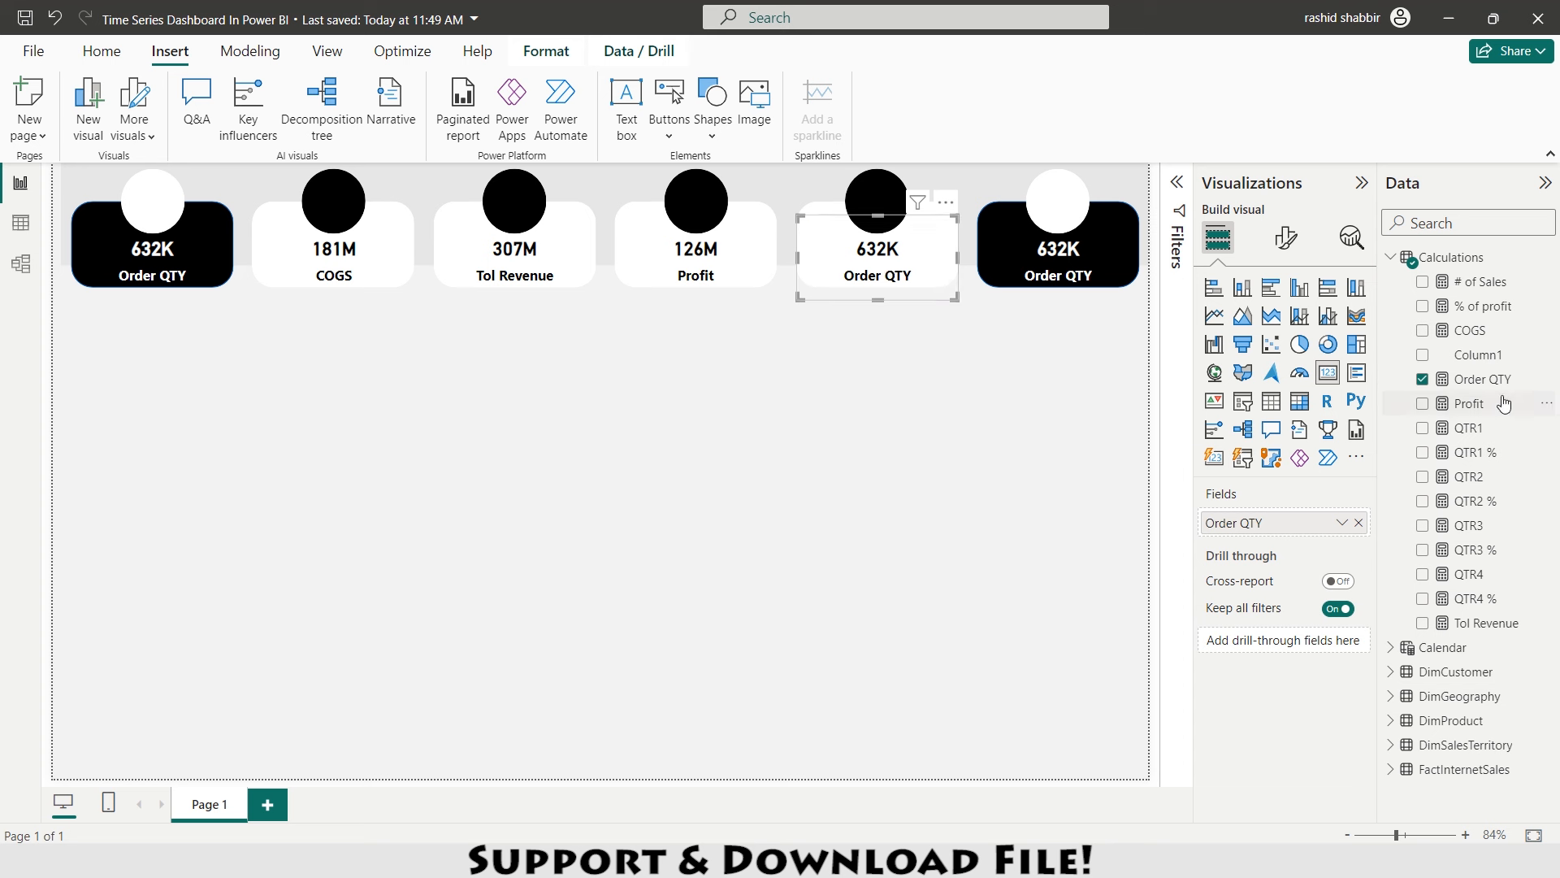
pyautogui.click(1477, 382)
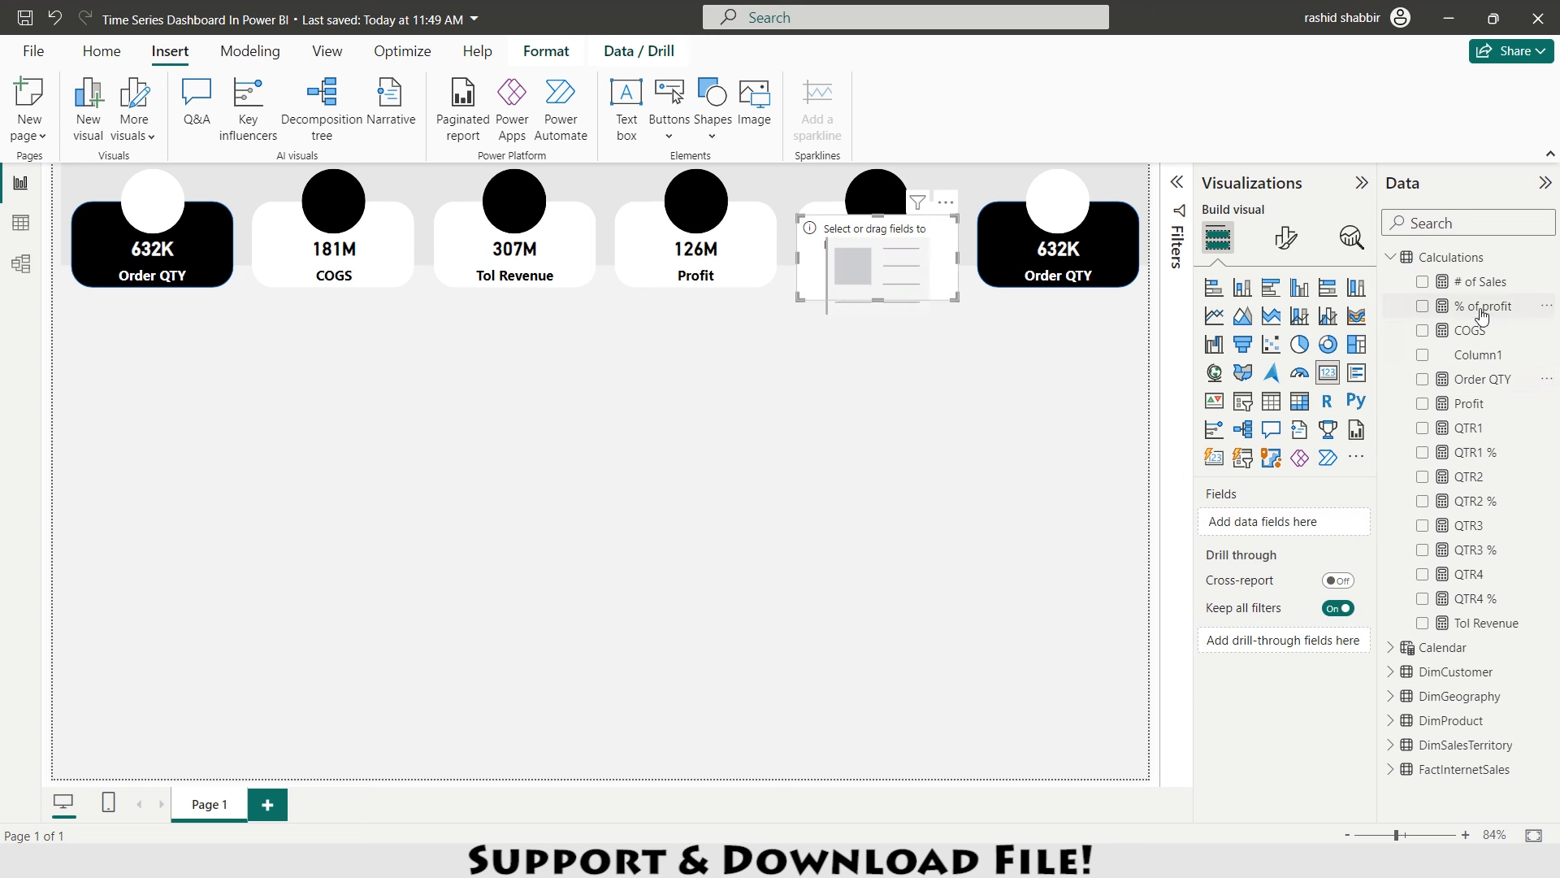
pyautogui.click(1424, 307)
# - Replace the Order QTY field in the last KPI card with the # of Sales measure
pyautogui.click(1060, 260)
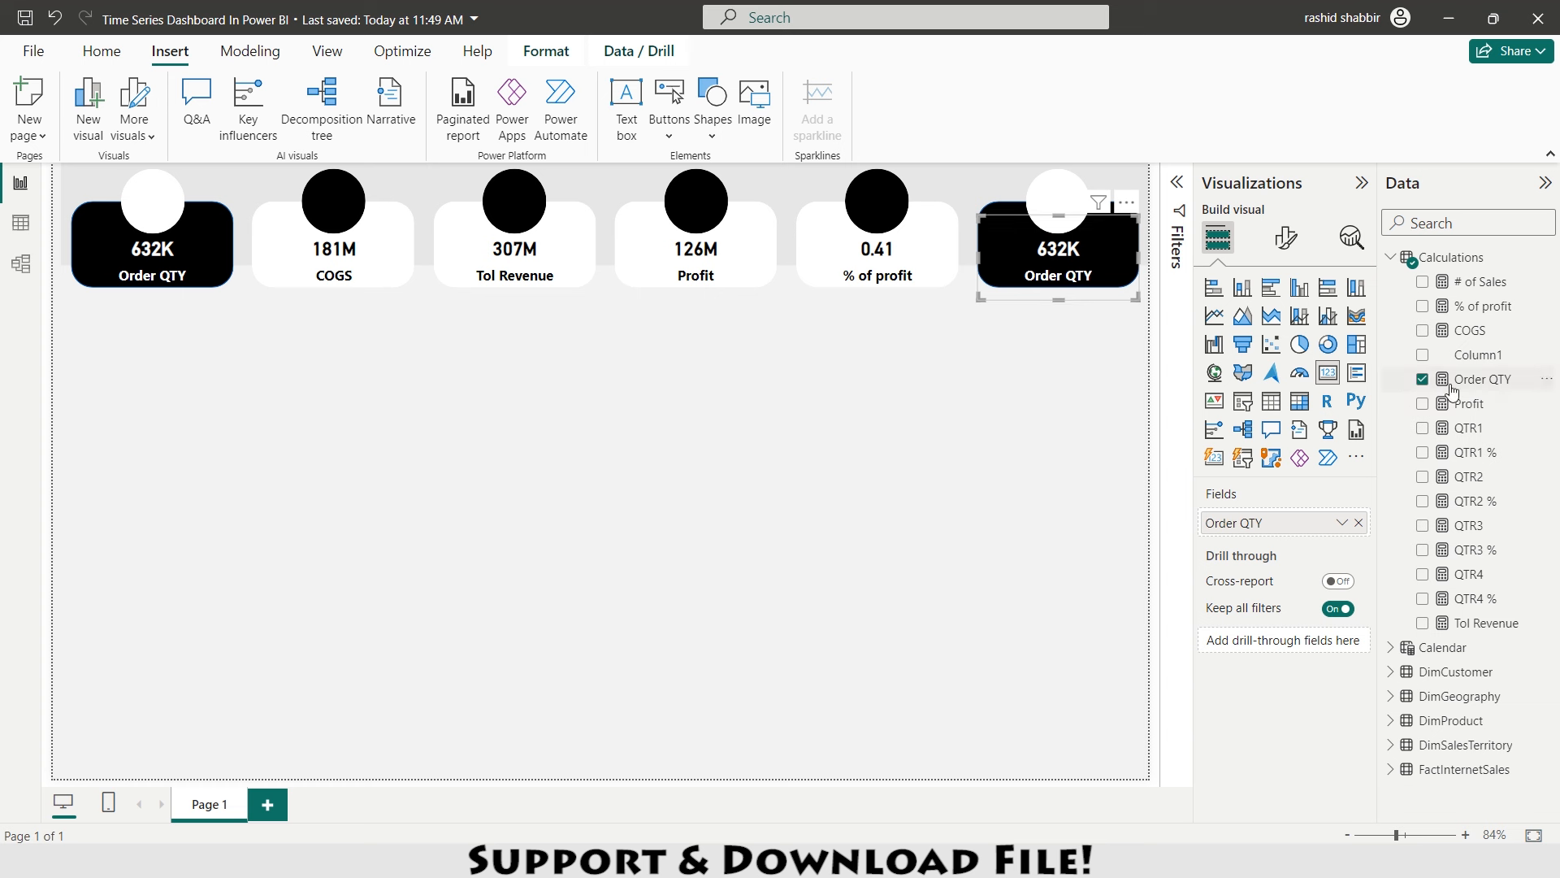
pyautogui.click(1424, 380)
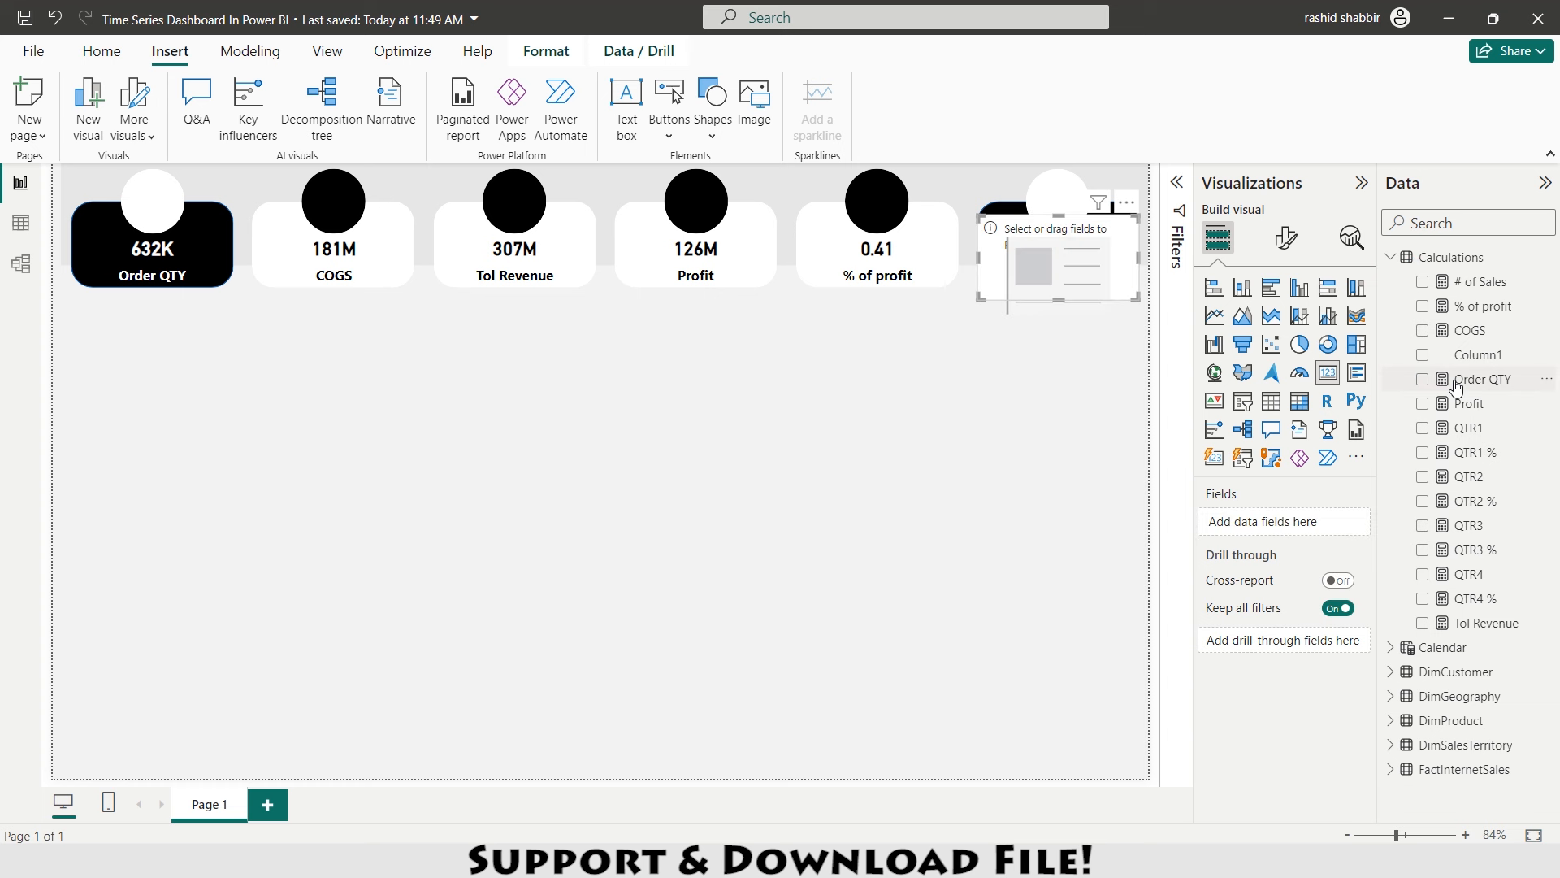
pyautogui.click(1423, 284)
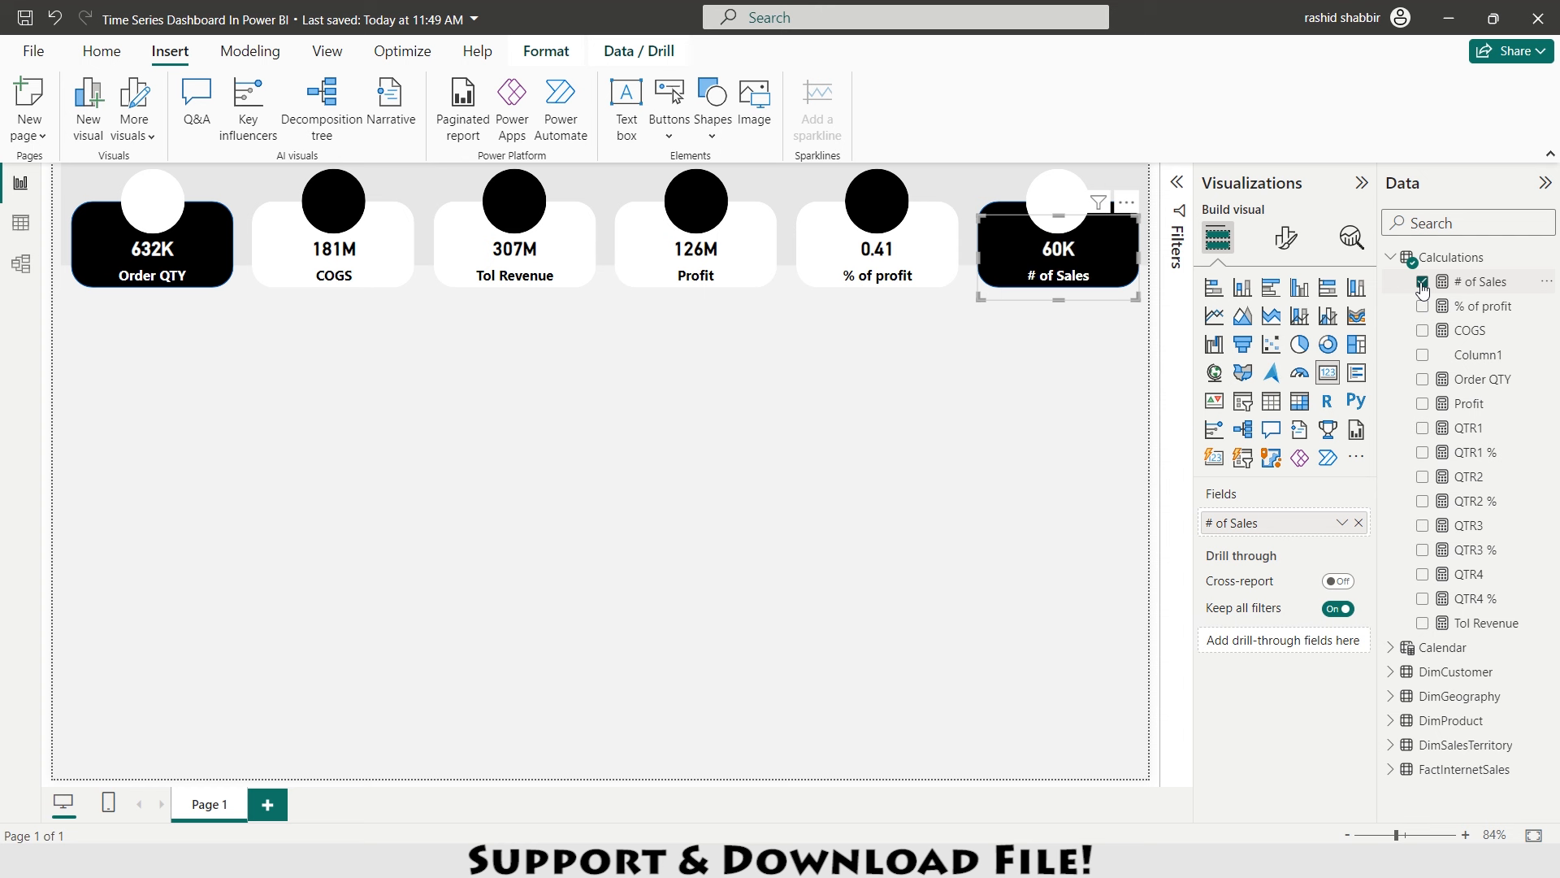
# - Format the % of profit measure as a percentage
pyautogui.click(871, 269)
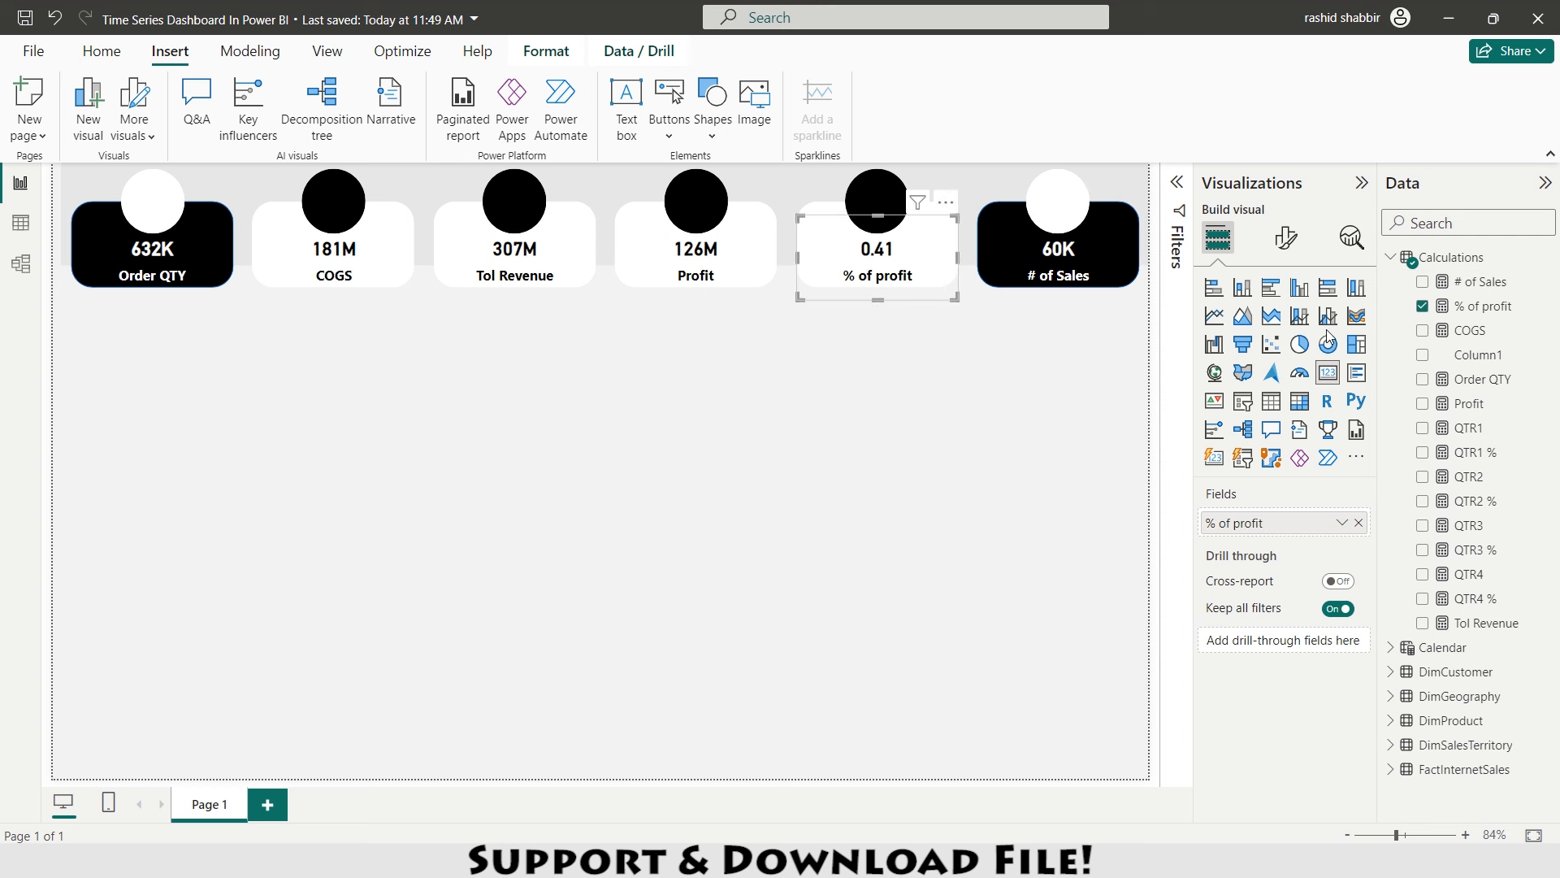
pyautogui.click(1507, 311)
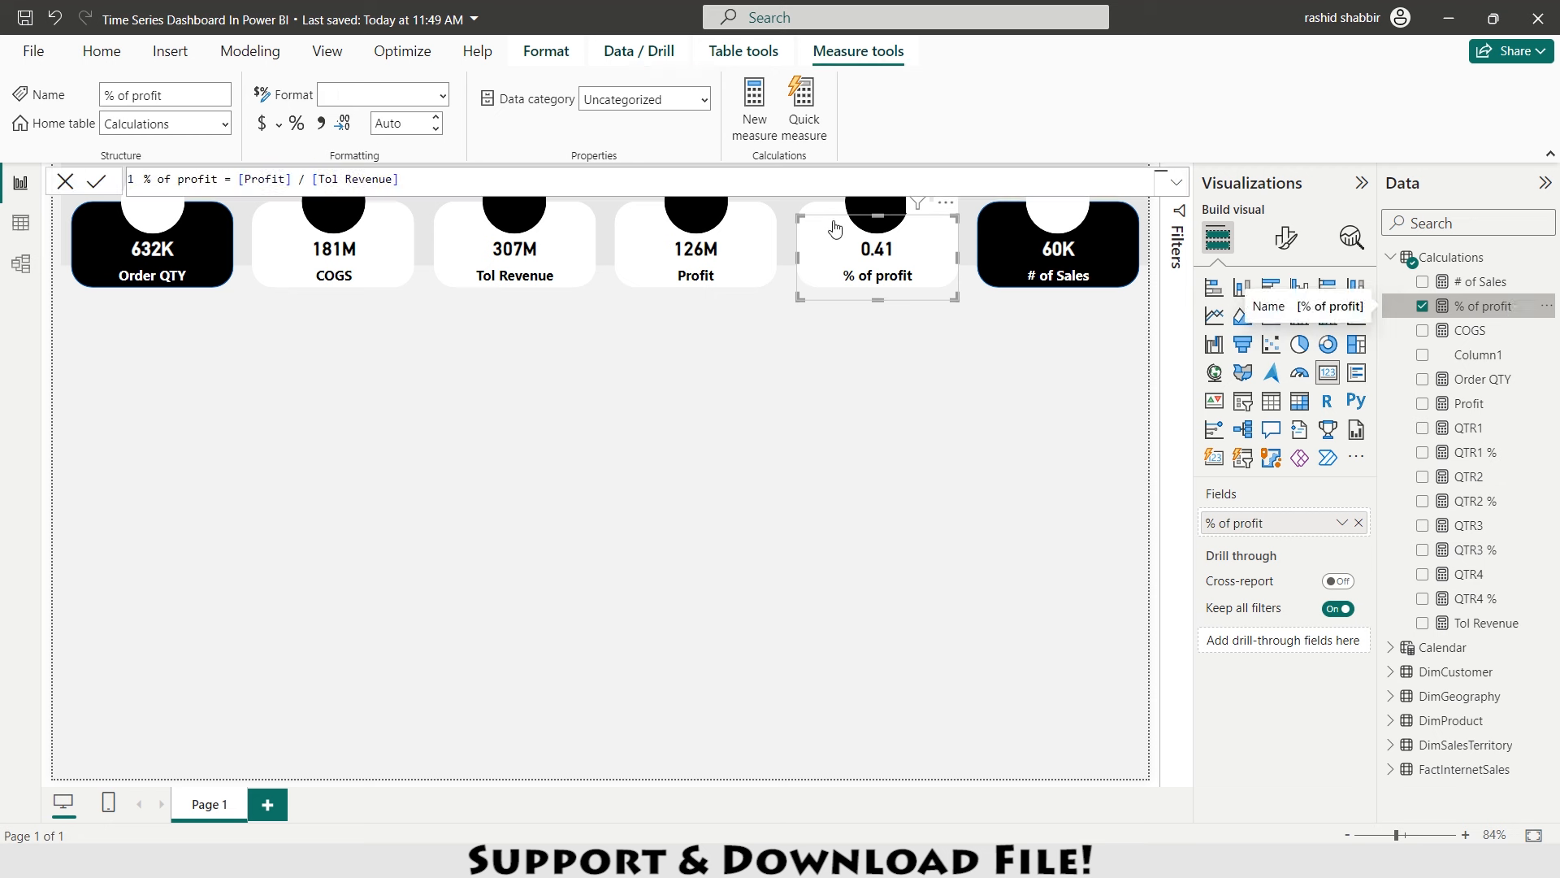
pyautogui.click(296, 123)
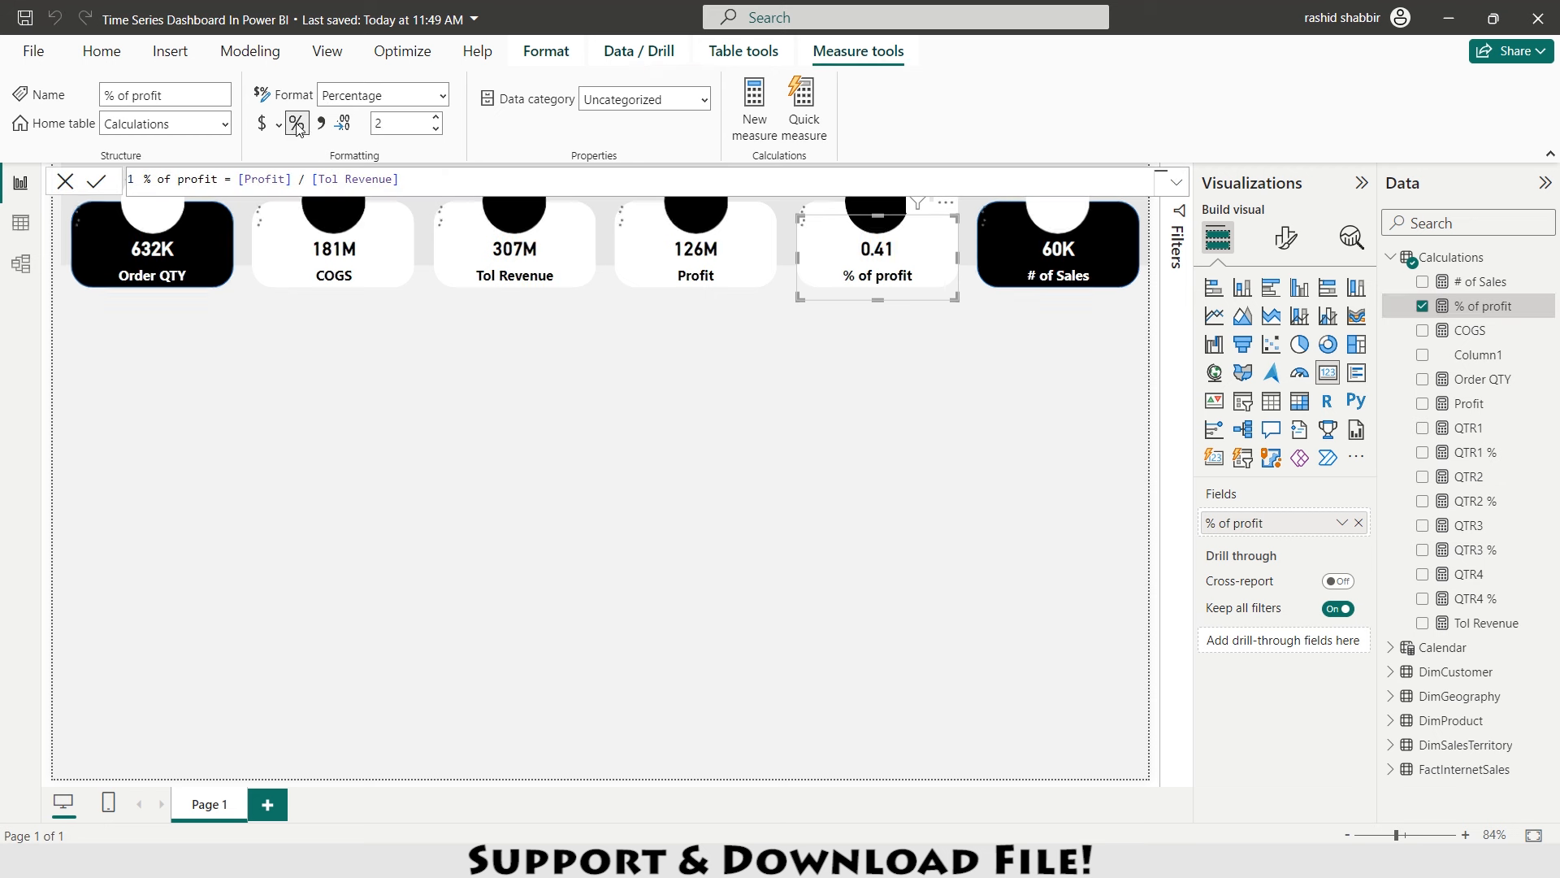
pyautogui.click(819, 204)
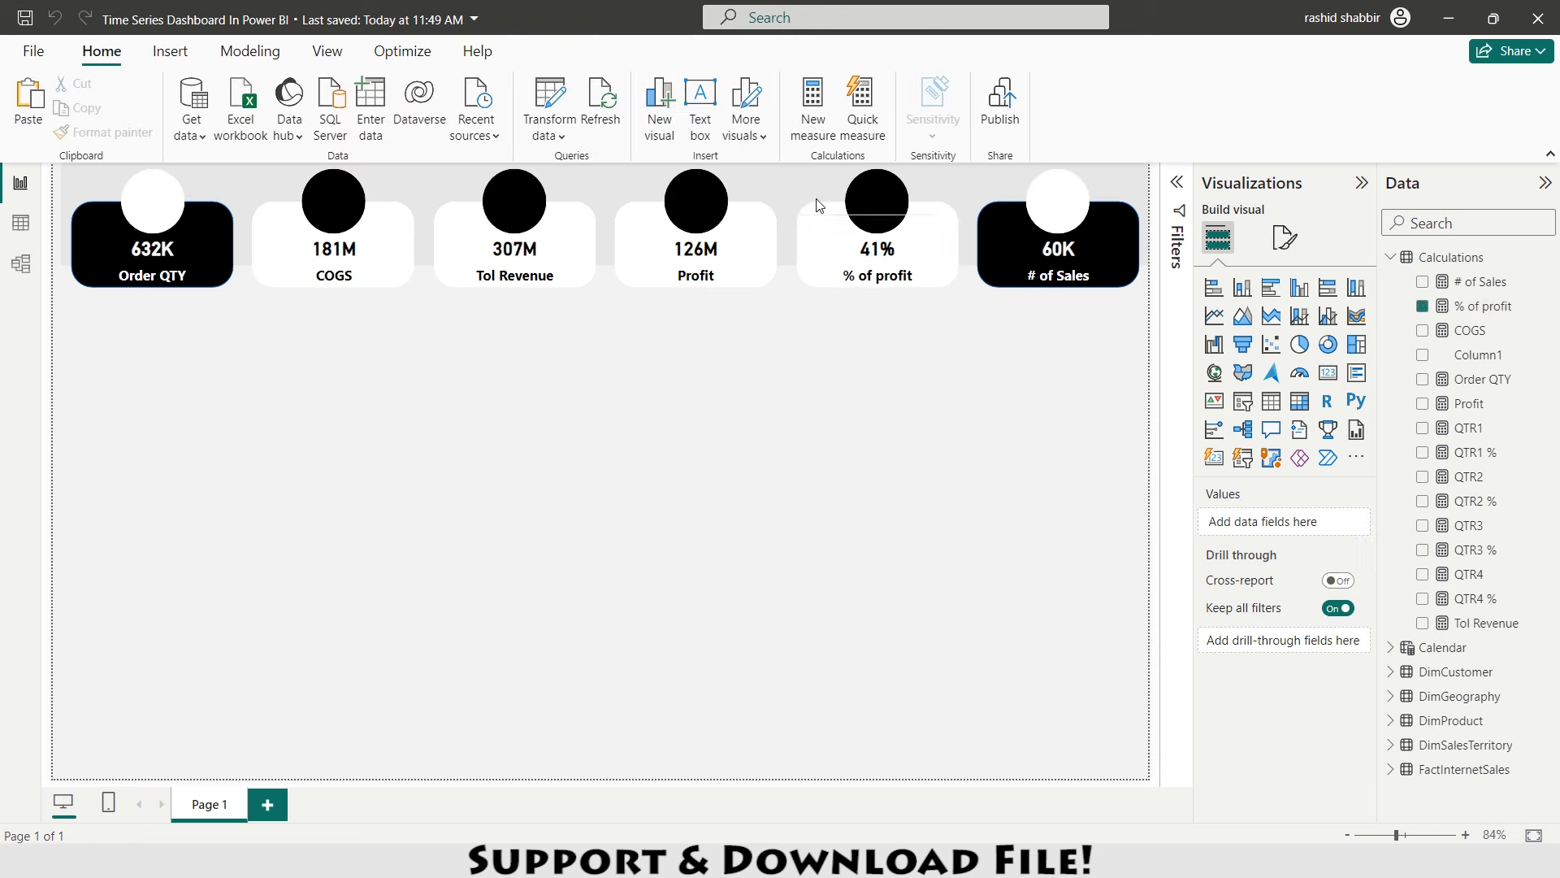
# - Extend the grey header background rectangle downward to the lower edge of the header cards
pyautogui.click(793, 178)
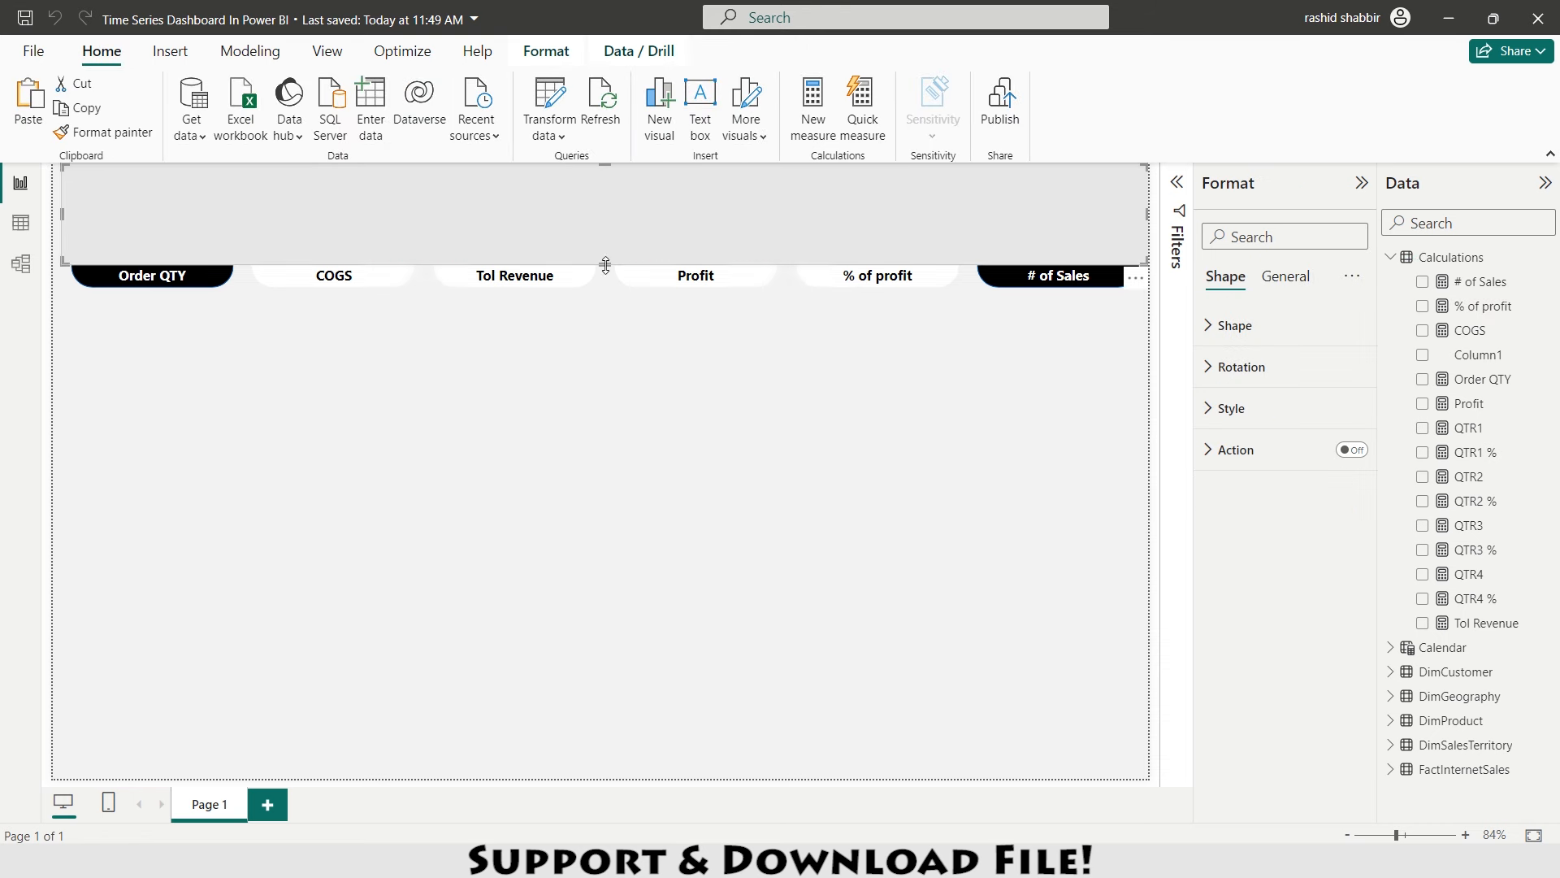
pyautogui.moveTo(604, 264); pyautogui.dragTo(606, 286)
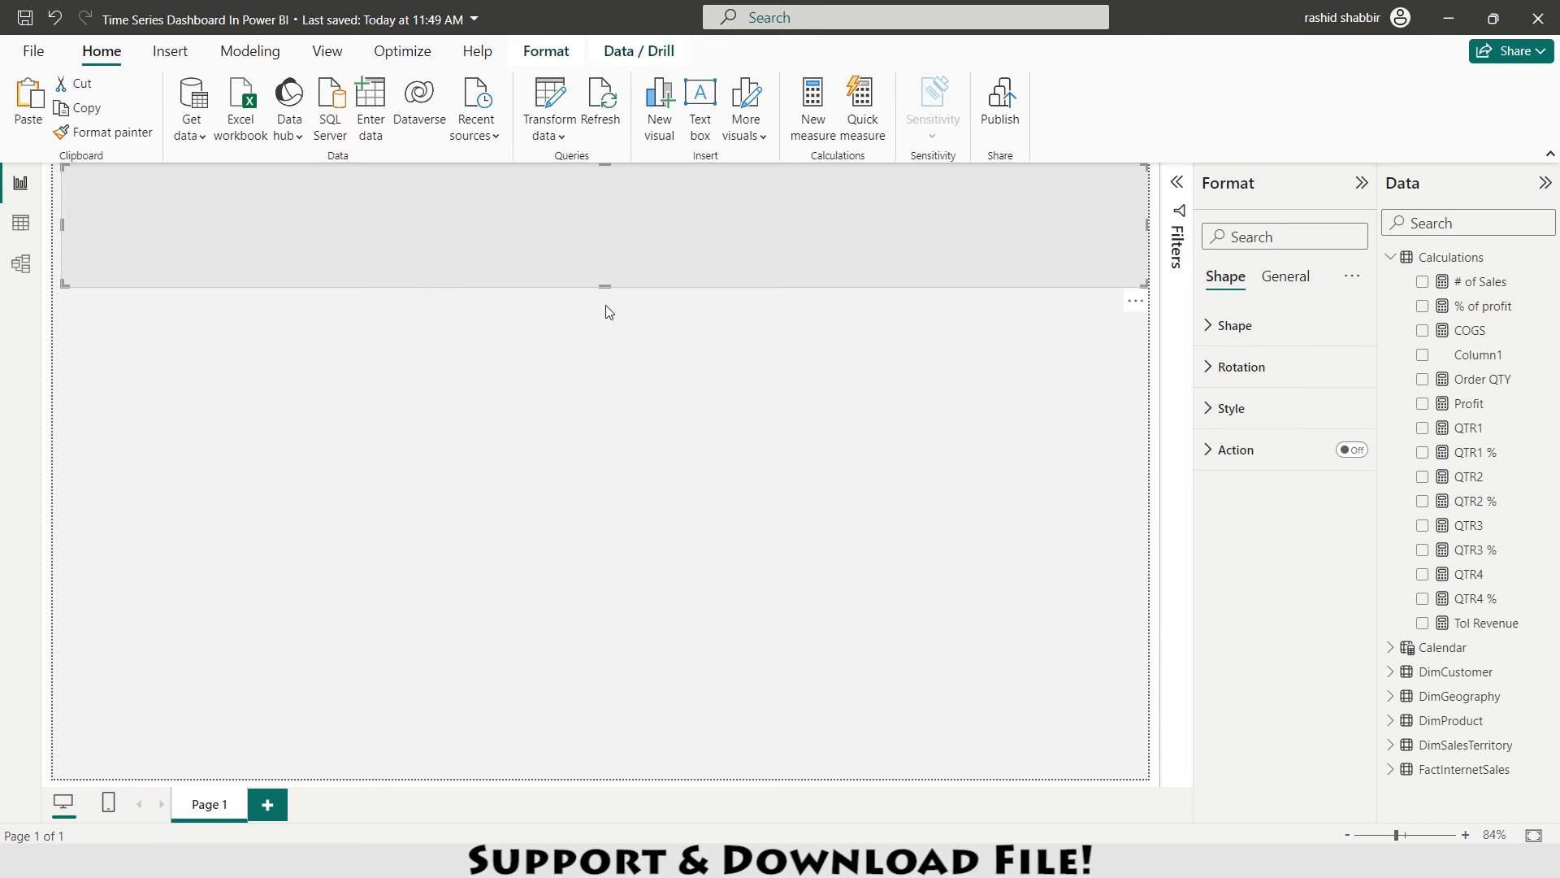
pyautogui.click(629, 338)
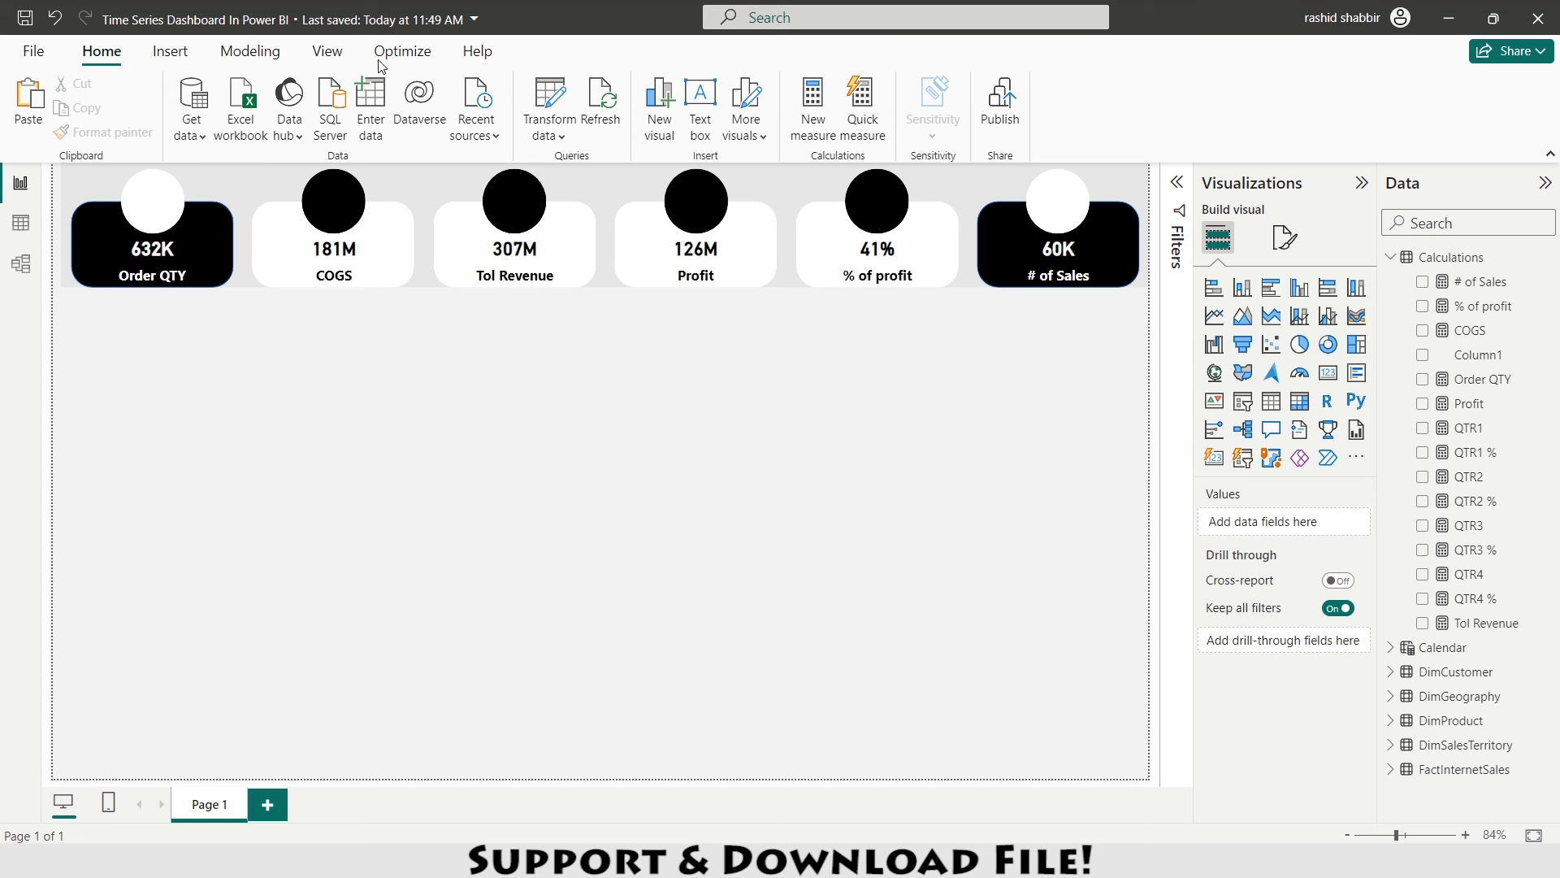
# - Insert the trend image from the Images folder inside Adventure work Excel Dashboard on the Desktop
pyautogui.click(171, 55)
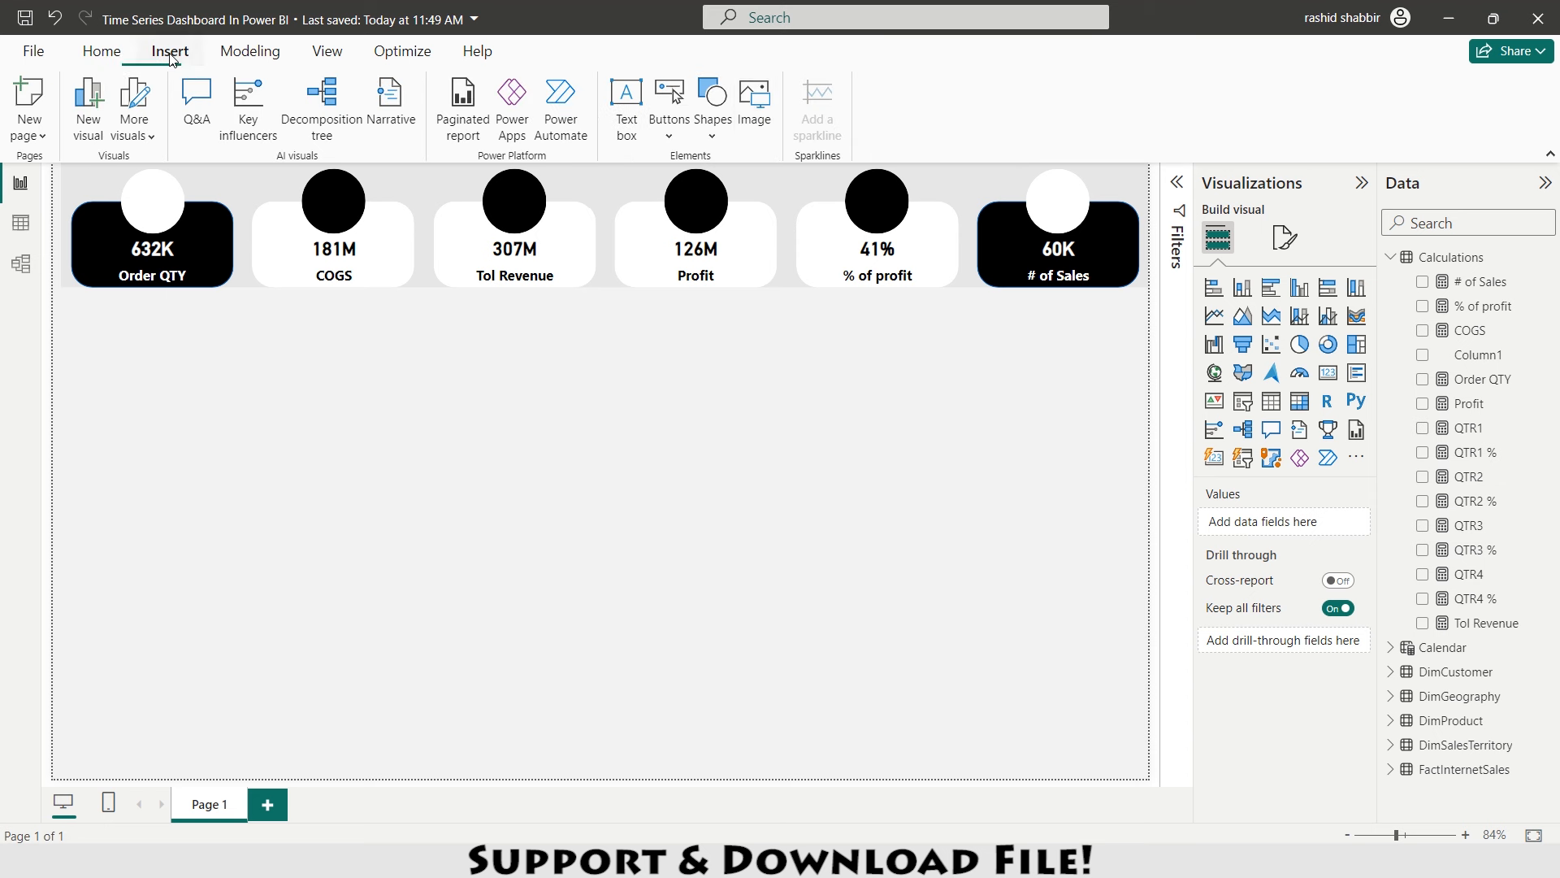
pyautogui.click(749, 104)
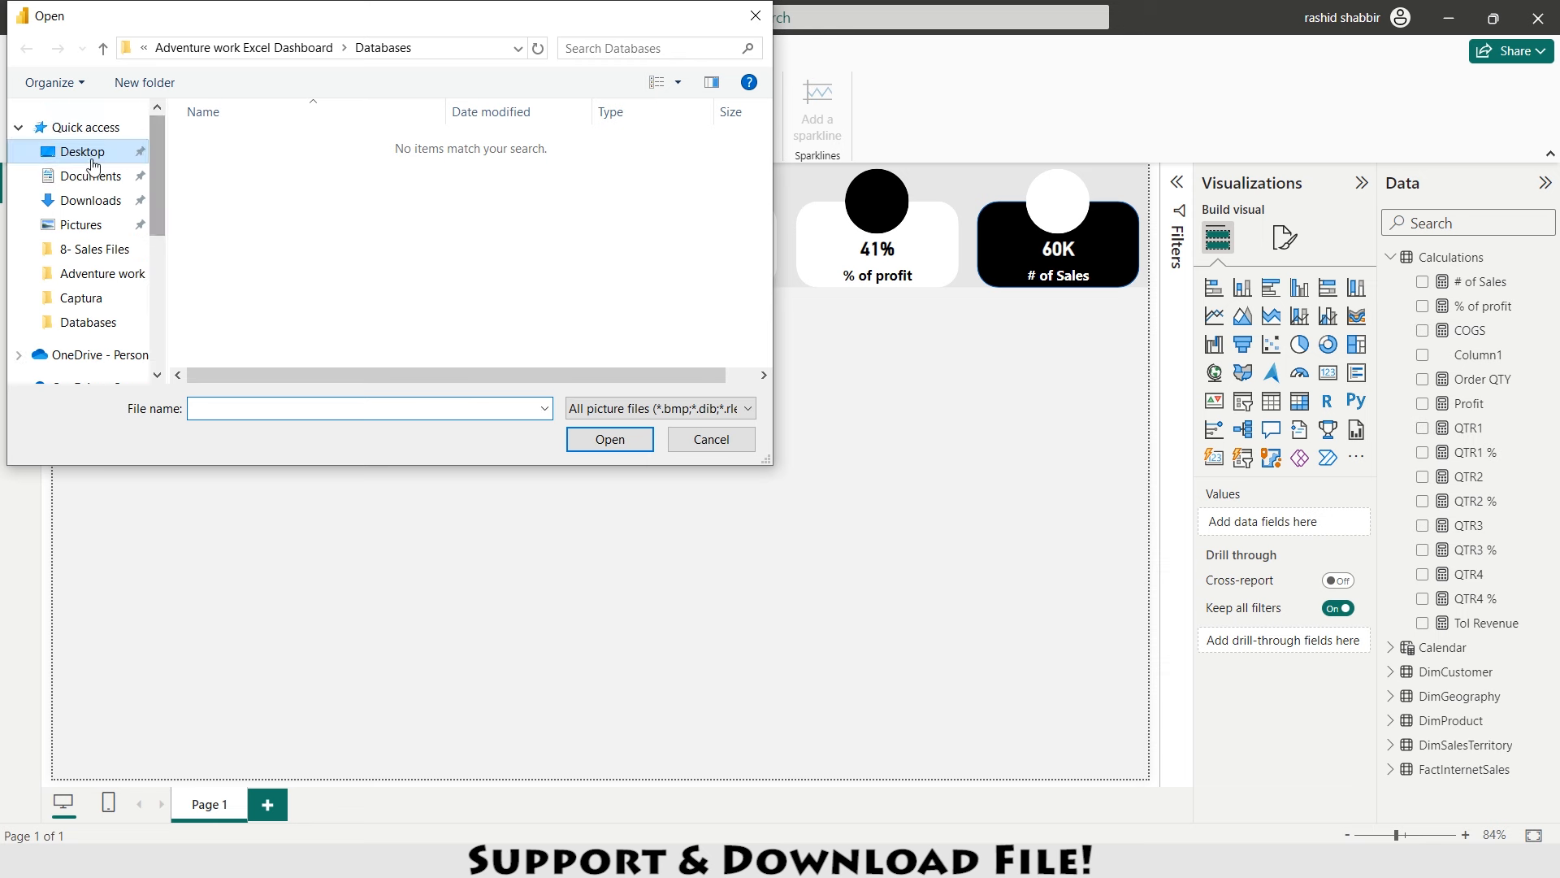
pyautogui.click(93, 162)
pyautogui.doubleClick(244, 146)
pyautogui.doubleClick(241, 161)
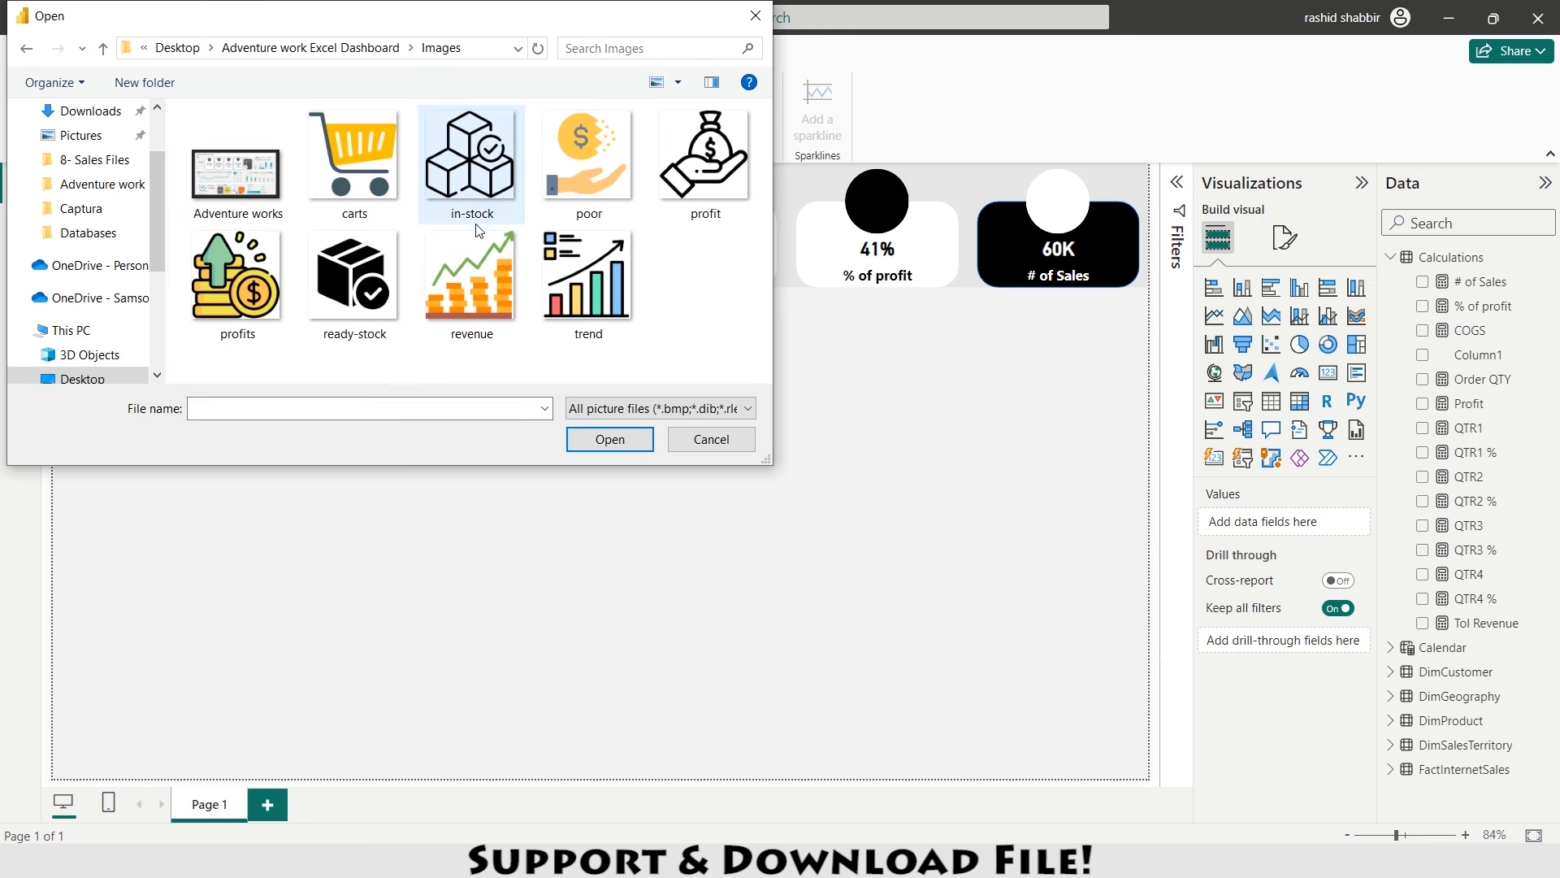
pyautogui.click(574, 305)
pyautogui.click(455, 295)
pyautogui.doubleClick(581, 292)
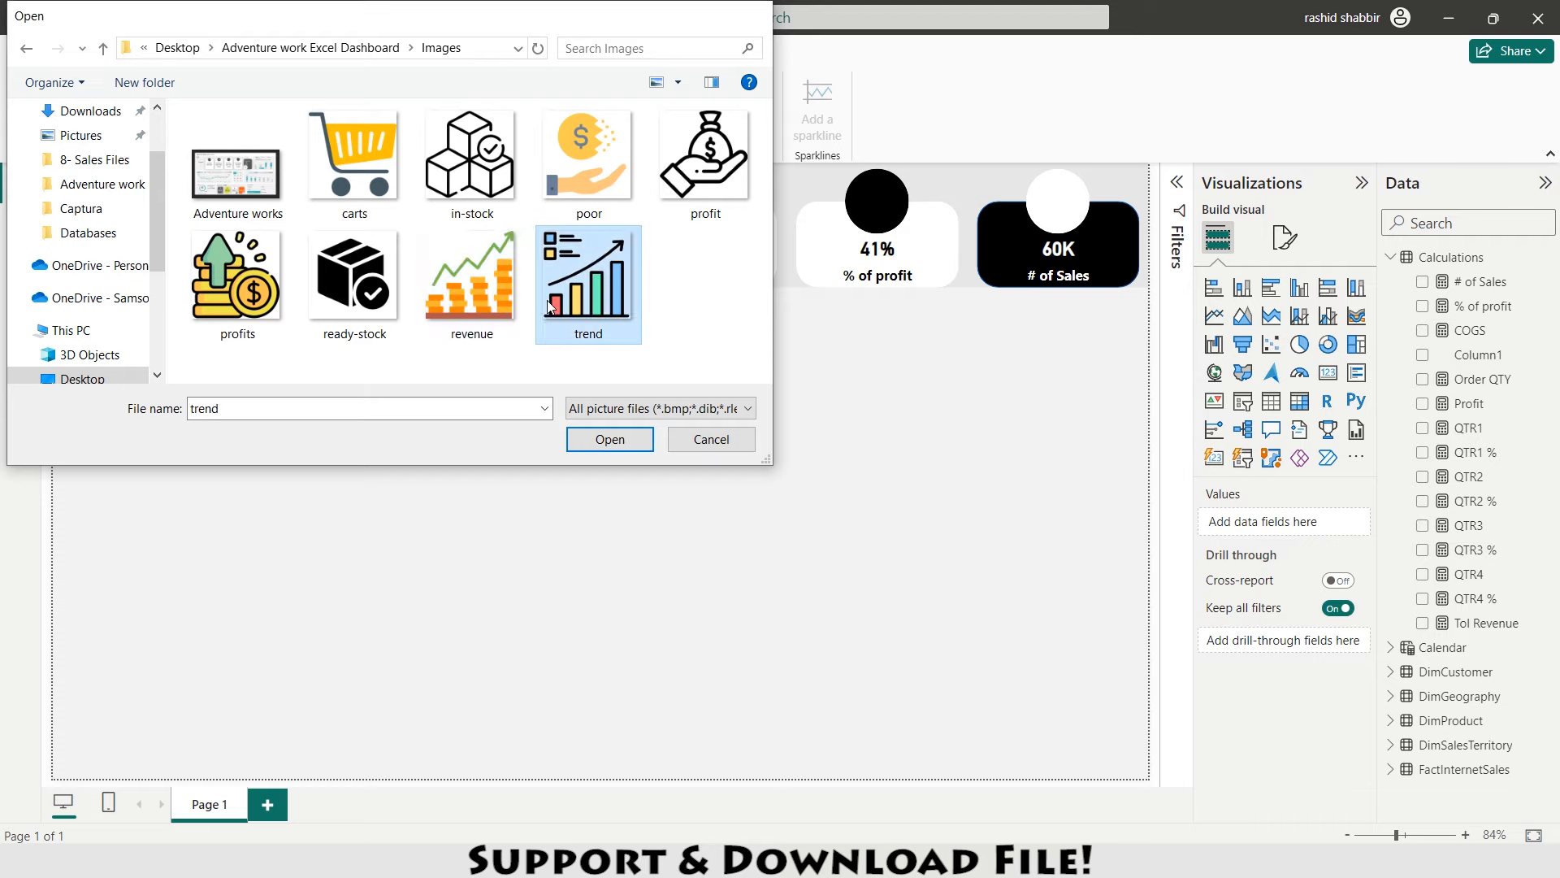
# - Insert the revenue and ready-stock images onto the page
pyautogui.click(757, 104)
pyautogui.doubleClick(493, 274)
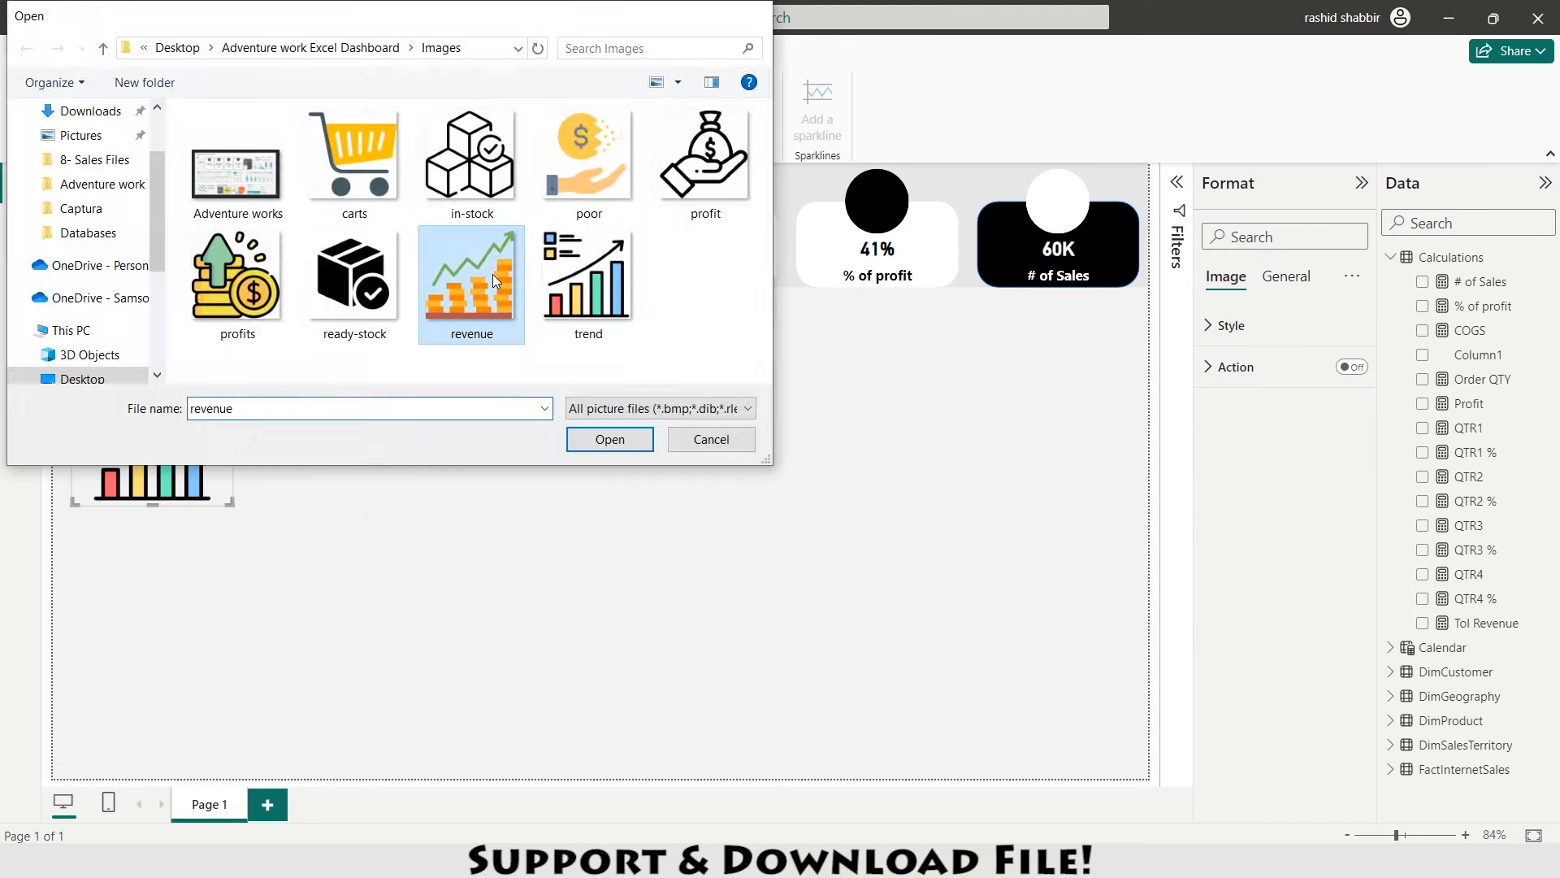
pyautogui.click(757, 104)
pyautogui.doubleClick(358, 280)
# - Insert the profits and poor images onto the page
pyautogui.click(757, 104)
pyautogui.click(250, 285)
pyautogui.doubleClick(251, 290)
pyautogui.click(756, 104)
pyautogui.doubleClick(617, 168)
# - Insert the carts and in-stock images onto the page
pyautogui.click(756, 104)
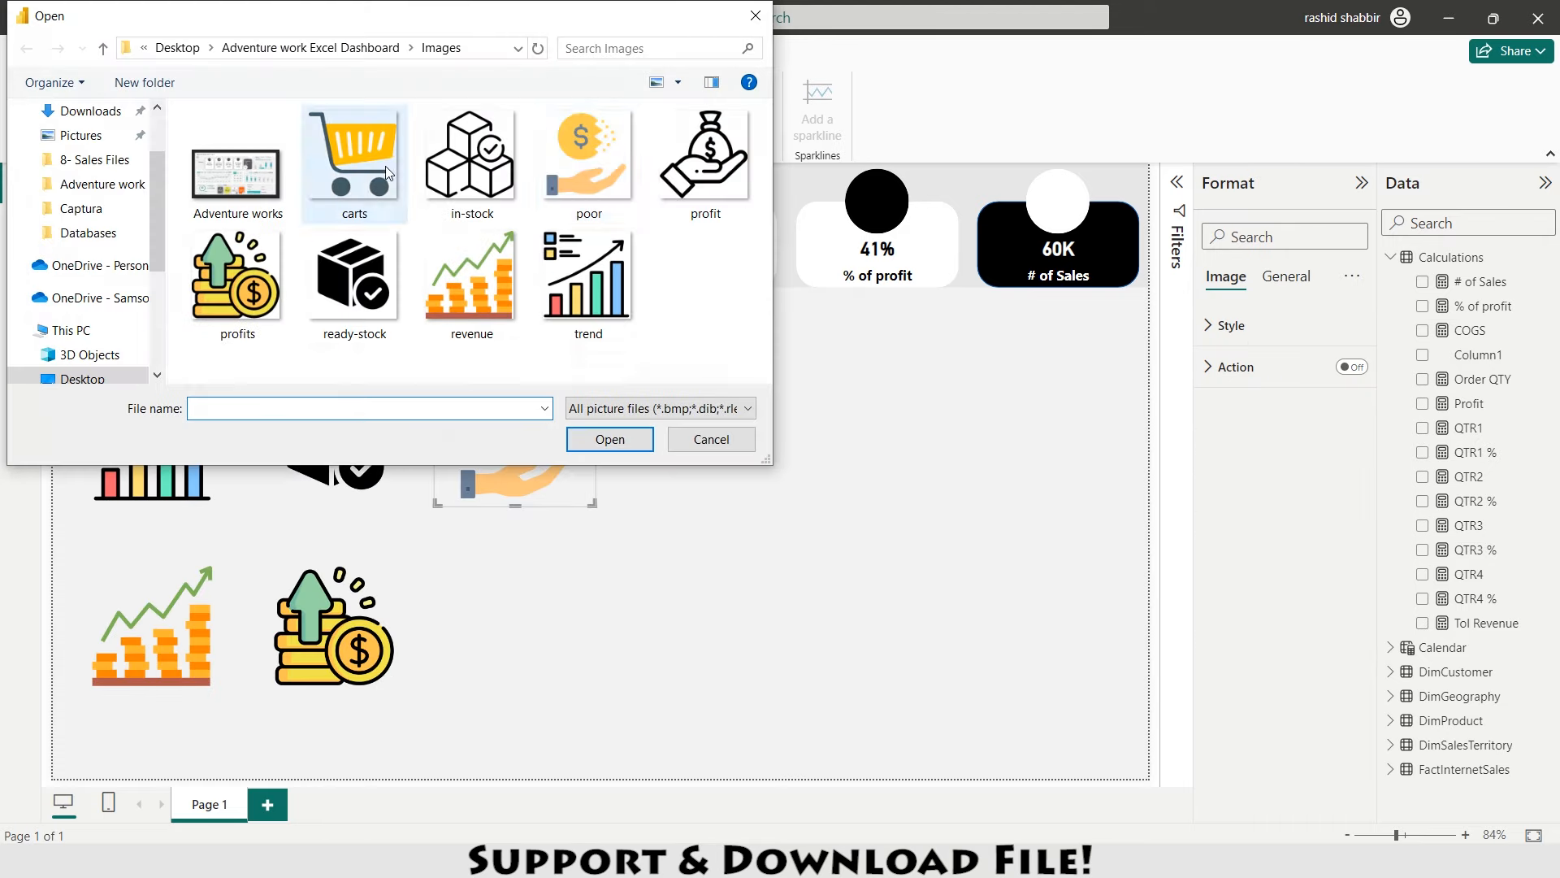
pyautogui.doubleClick(361, 163)
pyautogui.click(756, 104)
pyautogui.doubleClick(484, 165)
# - Resize all seven inserted images together to a height of 50 and a width of 50
pyautogui.keyDown('ctrl'); pyautogui.click(558, 595); pyautogui.keyUp('ctrl')
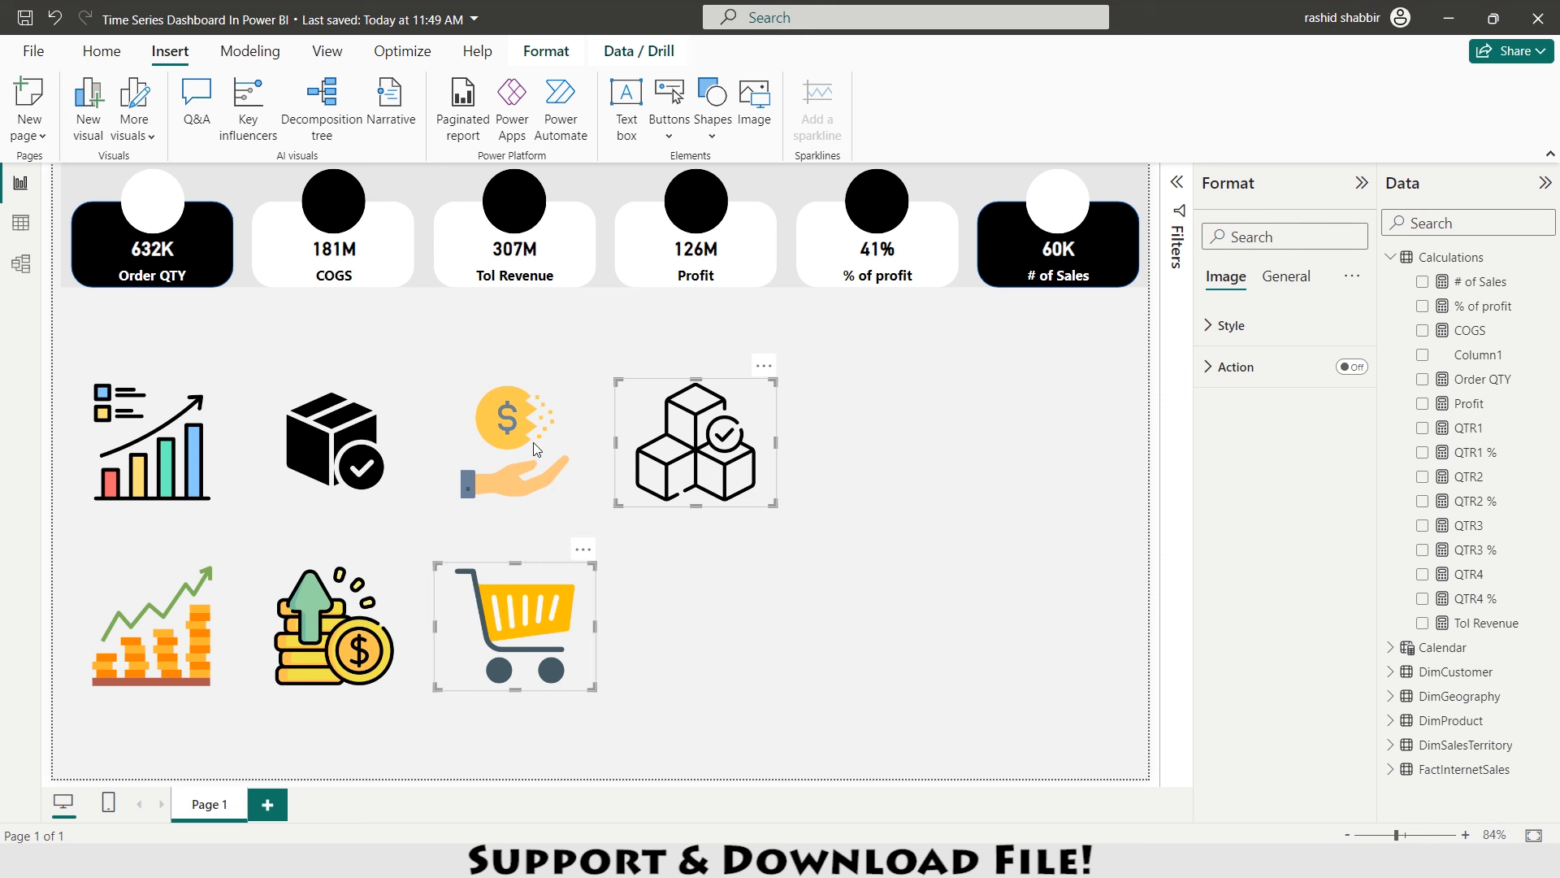
pyautogui.keyDown('ctrl'); pyautogui.click(535, 447); pyautogui.keyUp('ctrl')
pyautogui.keyDown('ctrl'); pyautogui.click(350, 445); pyautogui.keyUp('ctrl')
pyautogui.keyDown('ctrl'); pyautogui.click(343, 624); pyautogui.keyUp('ctrl')
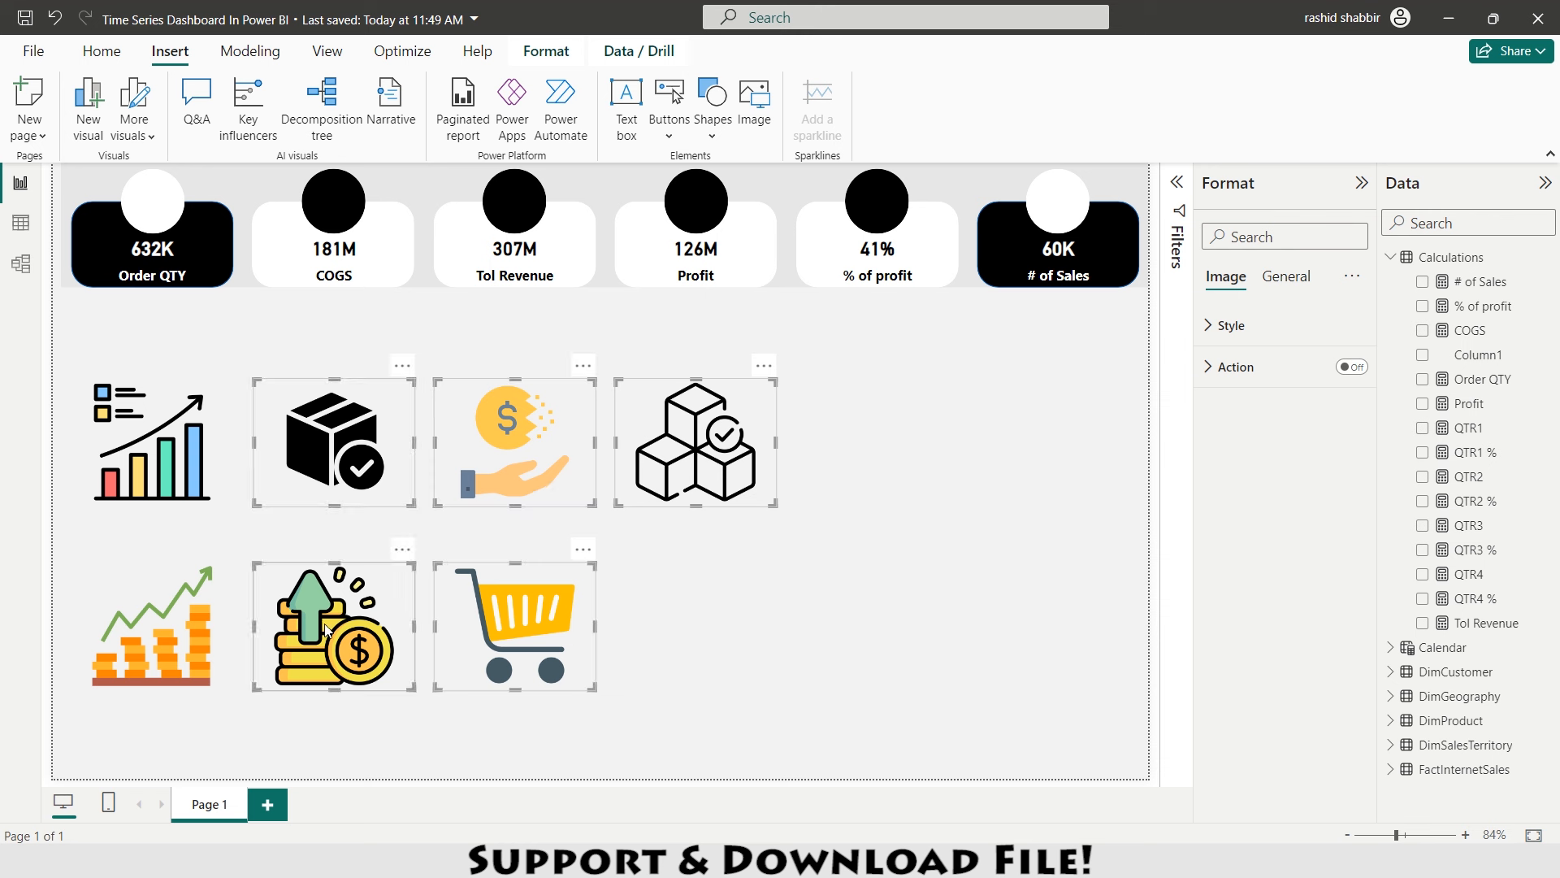
pyautogui.keyDown('ctrl'); pyautogui.click(184, 631); pyautogui.keyUp('ctrl')
pyautogui.keyDown('ctrl'); pyautogui.click(188, 486); pyautogui.keyUp('ctrl')
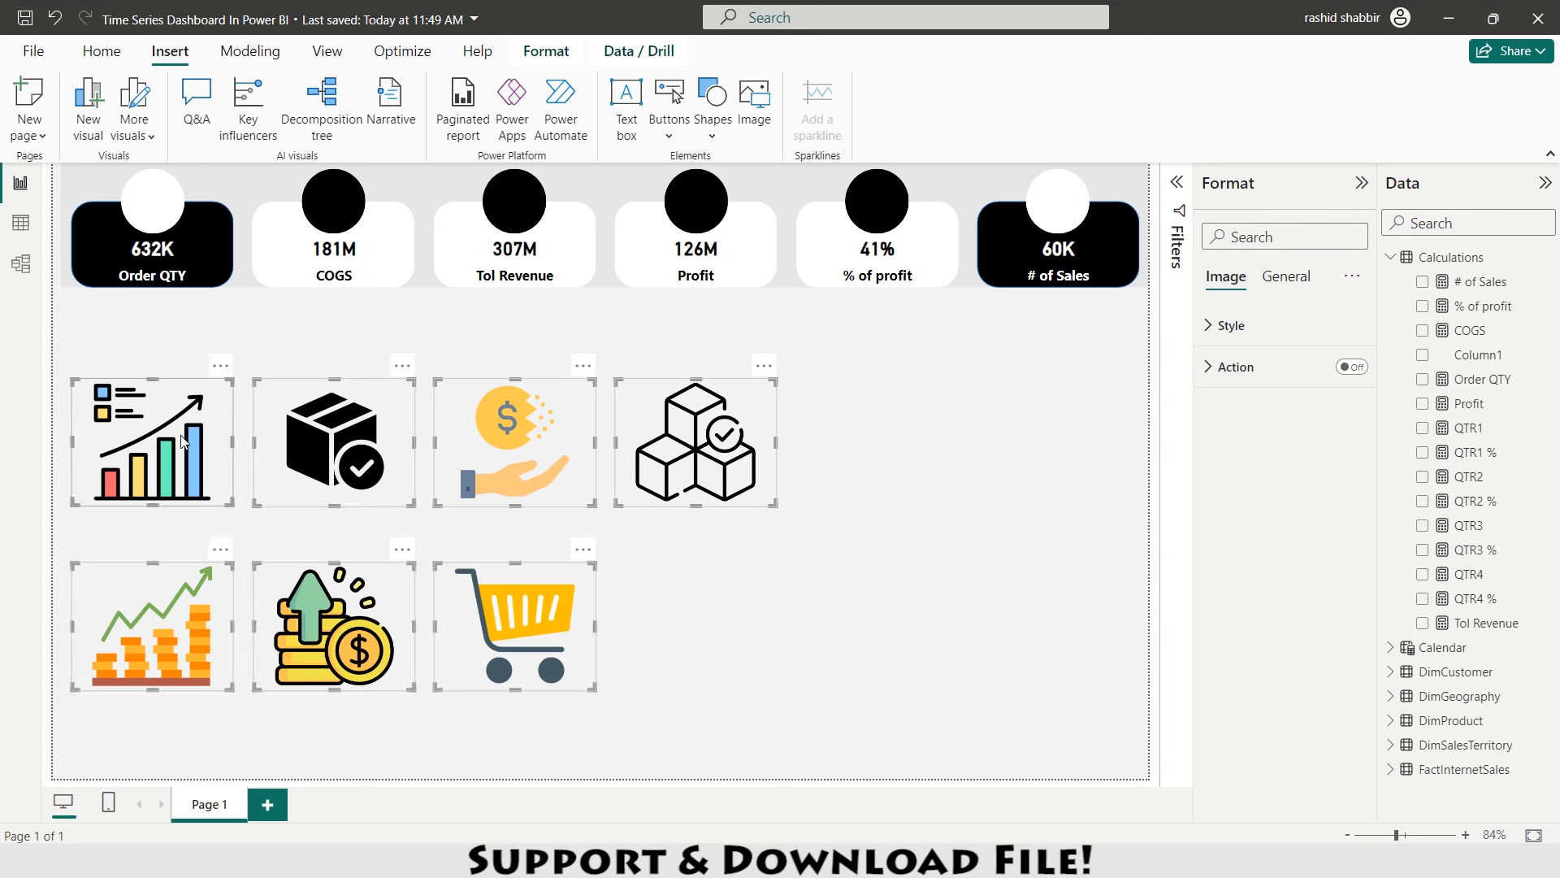
pyautogui.click(1287, 283)
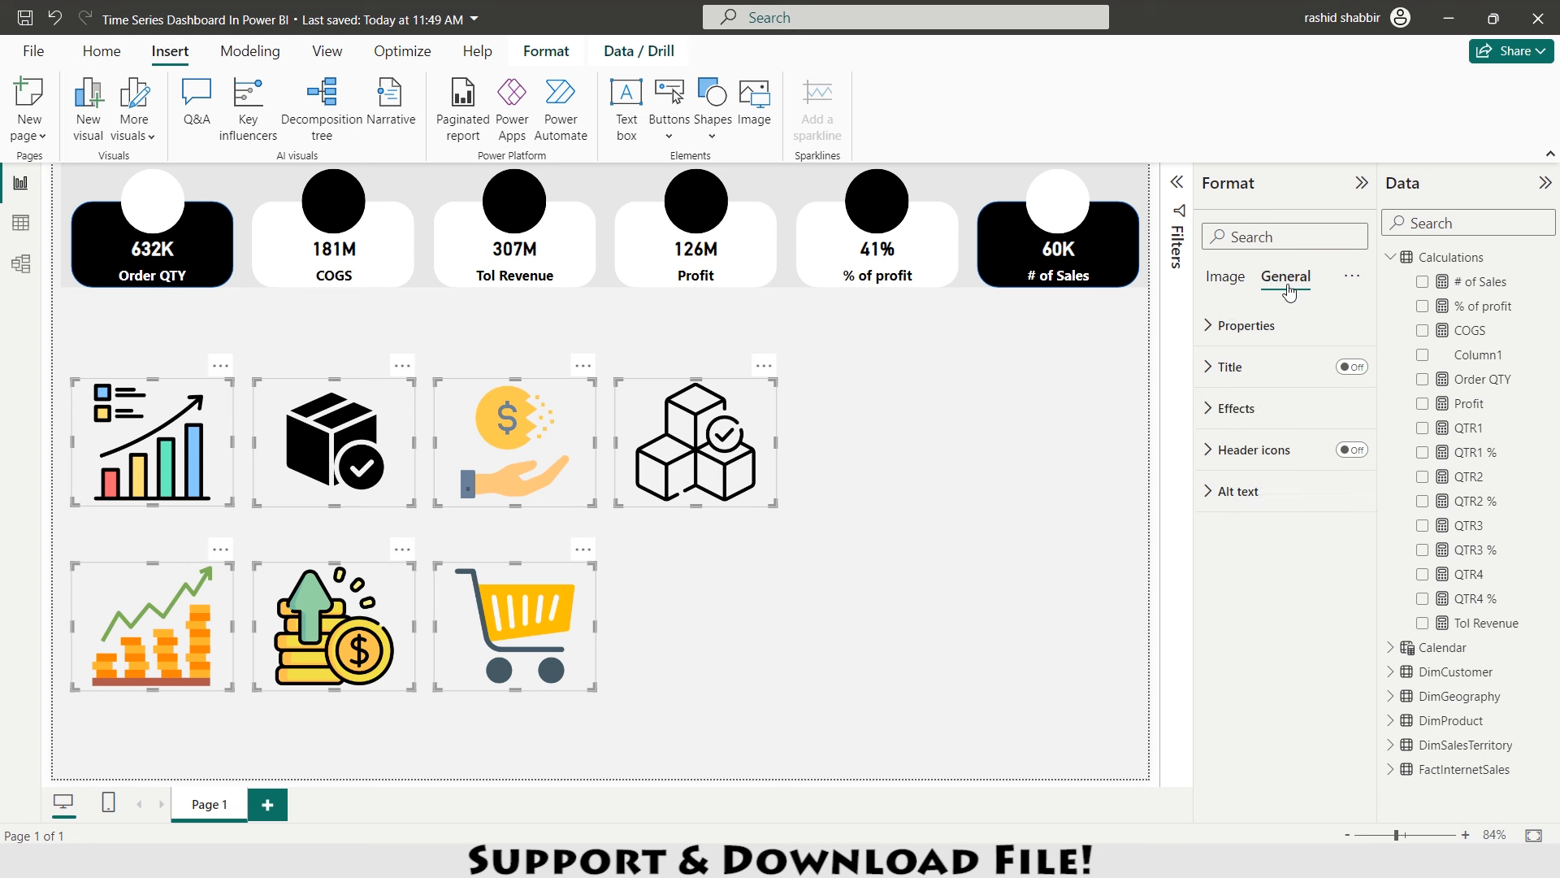
pyautogui.click(1227, 325)
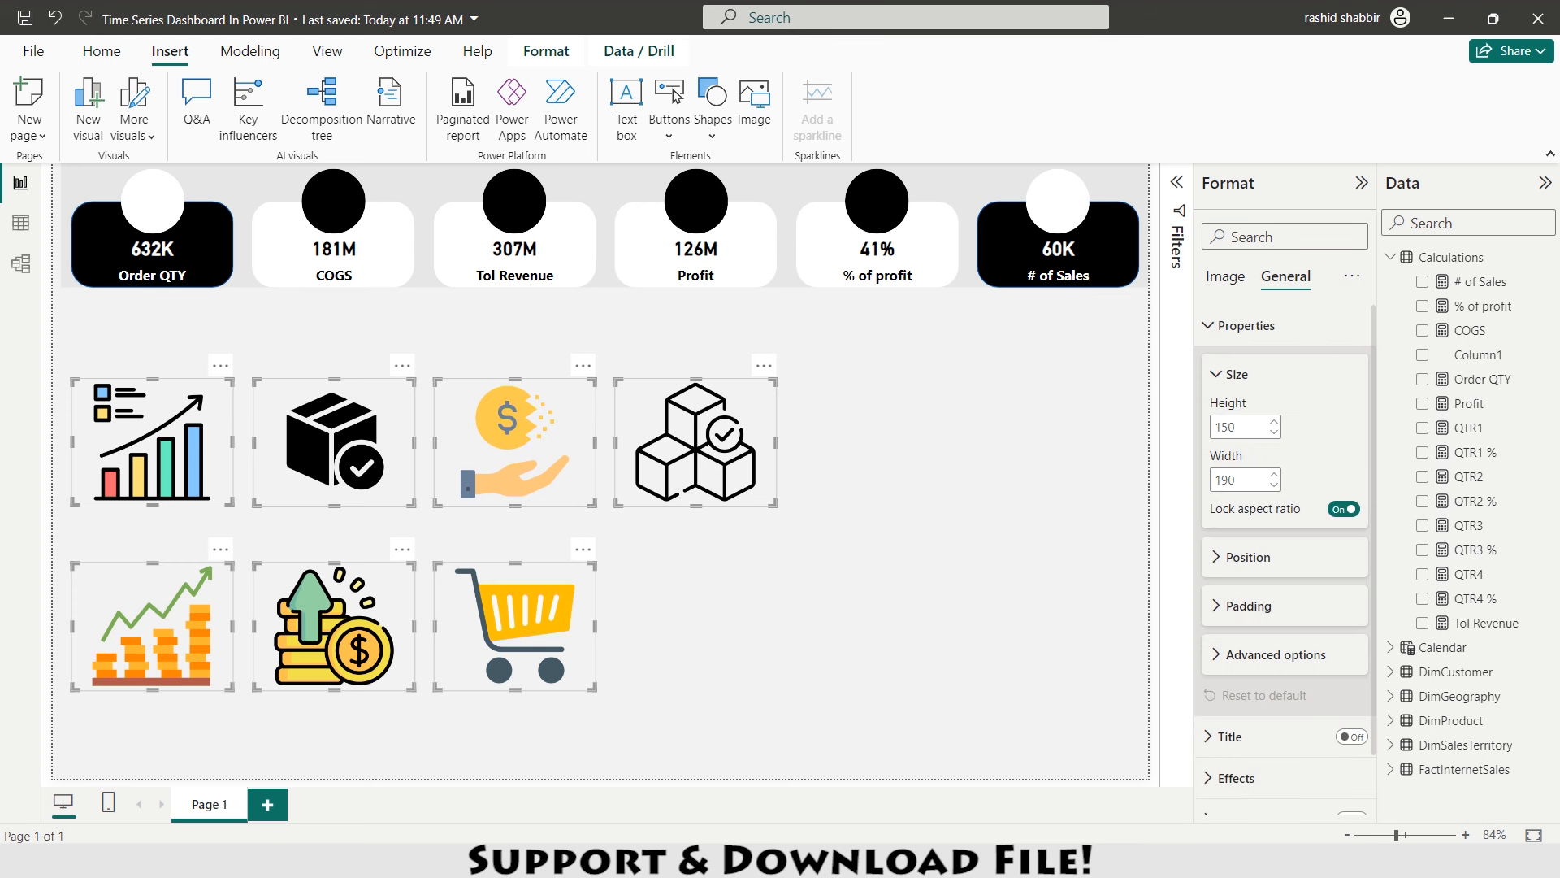
pyautogui.doubleClick(1243, 427)
pyautogui.write('50')
pyautogui.press('Tab')
pyautogui.write('50')
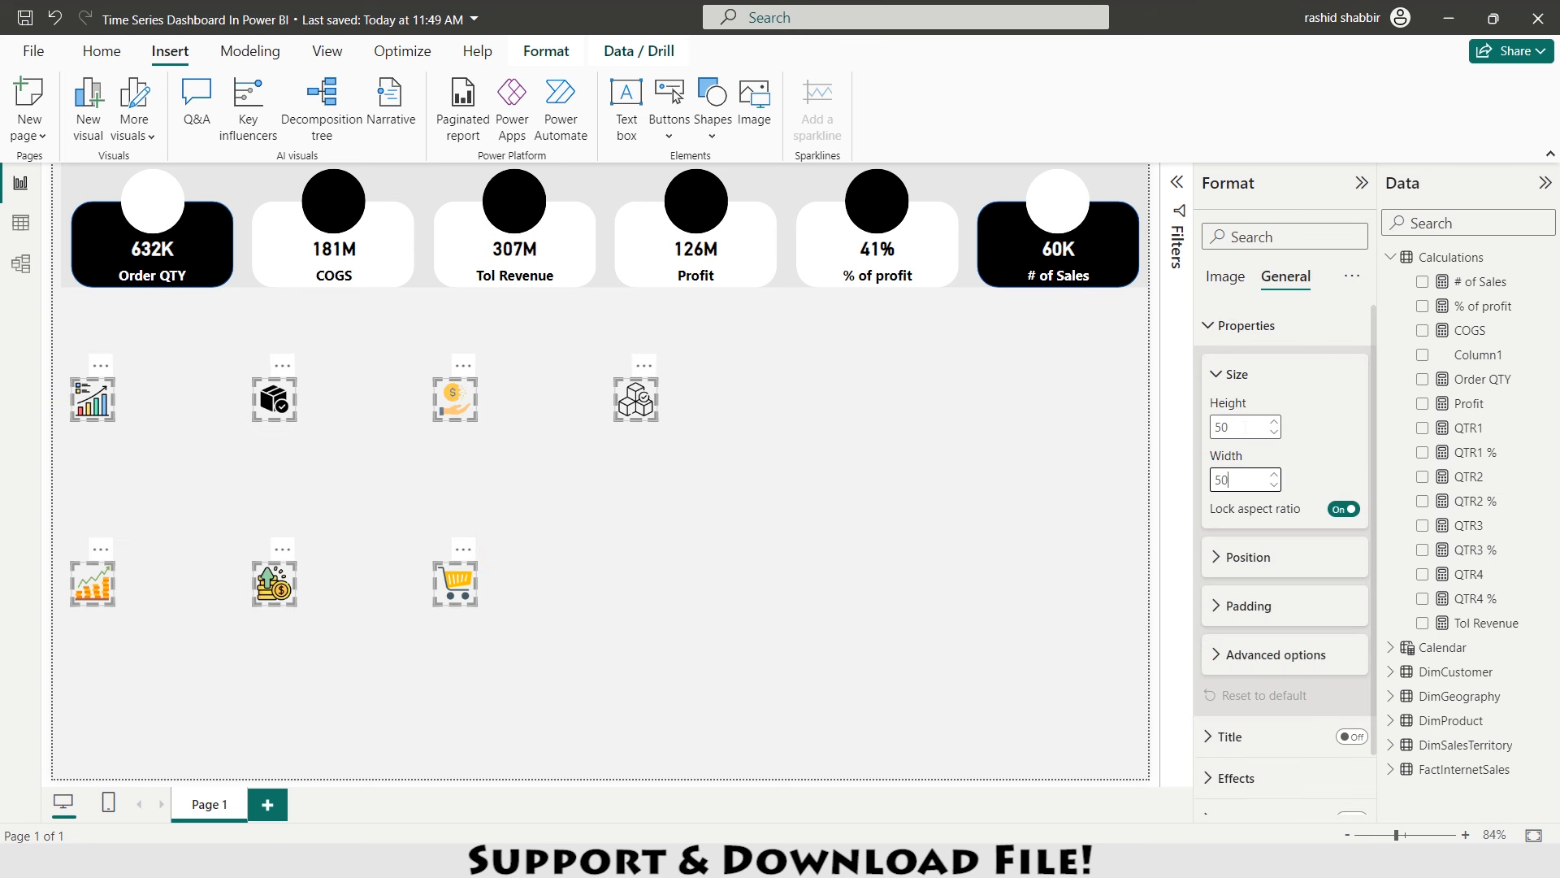
# - Move the in-stock boxes icon onto the Order QTY circle and the poor hand-and-coin icon onto the COGS circle
pyautogui.click(899, 431)
pyautogui.moveTo(645, 413); pyautogui.dragTo(161, 215)
pyautogui.moveTo(454, 398); pyautogui.dragTo(333, 201)
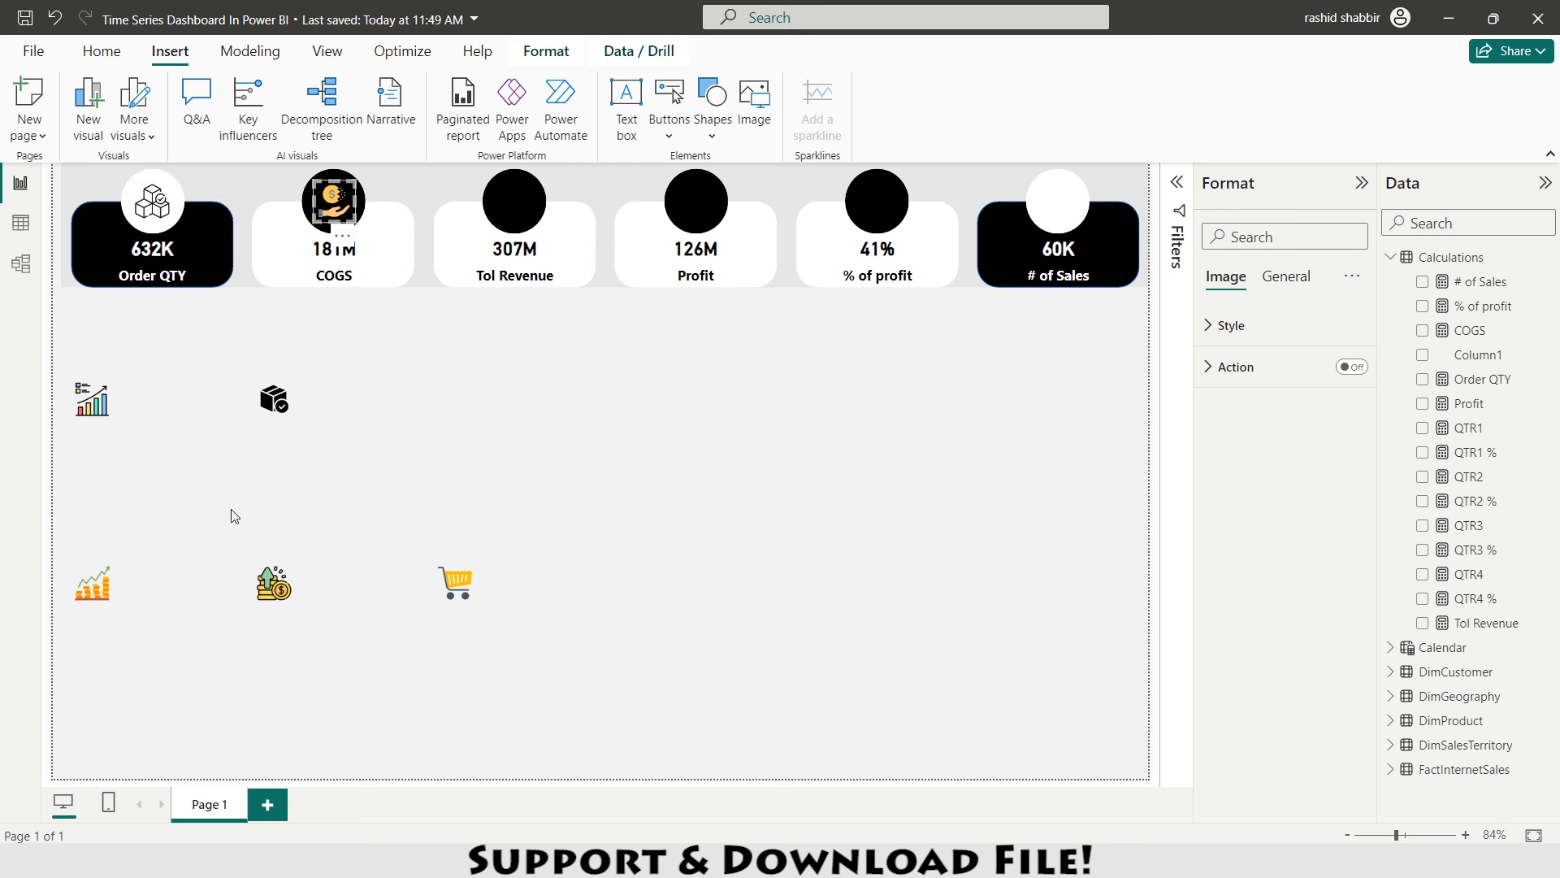
# - Place the revenue icon on the Tol Revenue circle and the profits icon on the Profit circle
pyautogui.moveTo(92, 583); pyautogui.dragTo(514, 202)
pyautogui.click(274, 584)
pyautogui.moveTo(274, 584); pyautogui.dragTo(695, 202)
# - Delete the trend chart image and move the shopping cart icon onto the # of Sales circle
pyautogui.click(92, 399)
pyautogui.press('Delete')
pyautogui.moveTo(455, 583); pyautogui.dragTo(1059, 203)
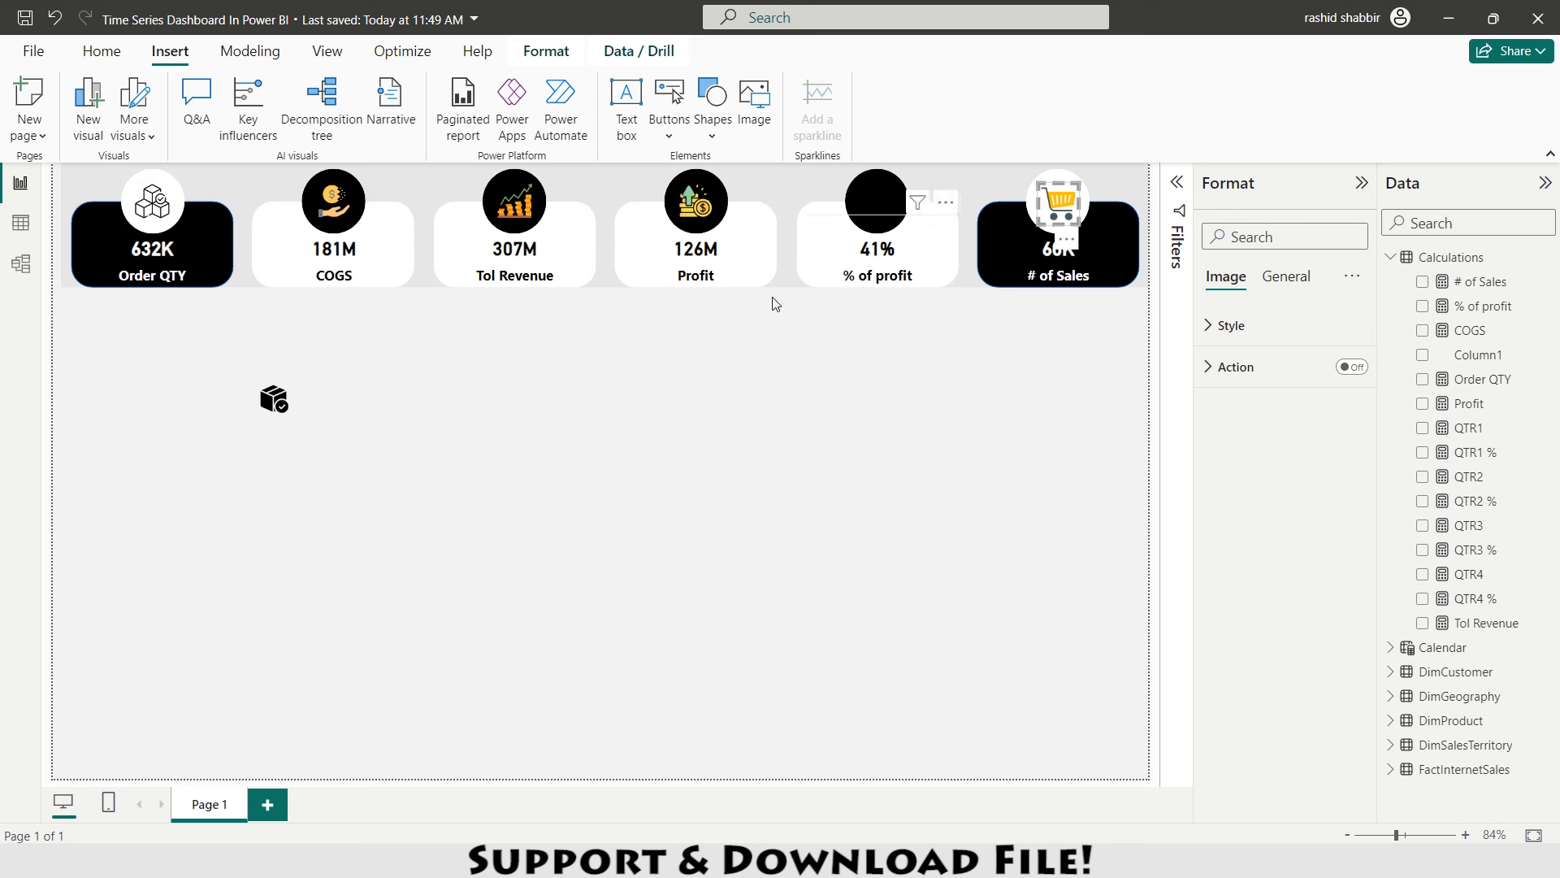
# - Select the profits icon on the Profit card's circle
pyautogui.click(703, 213)
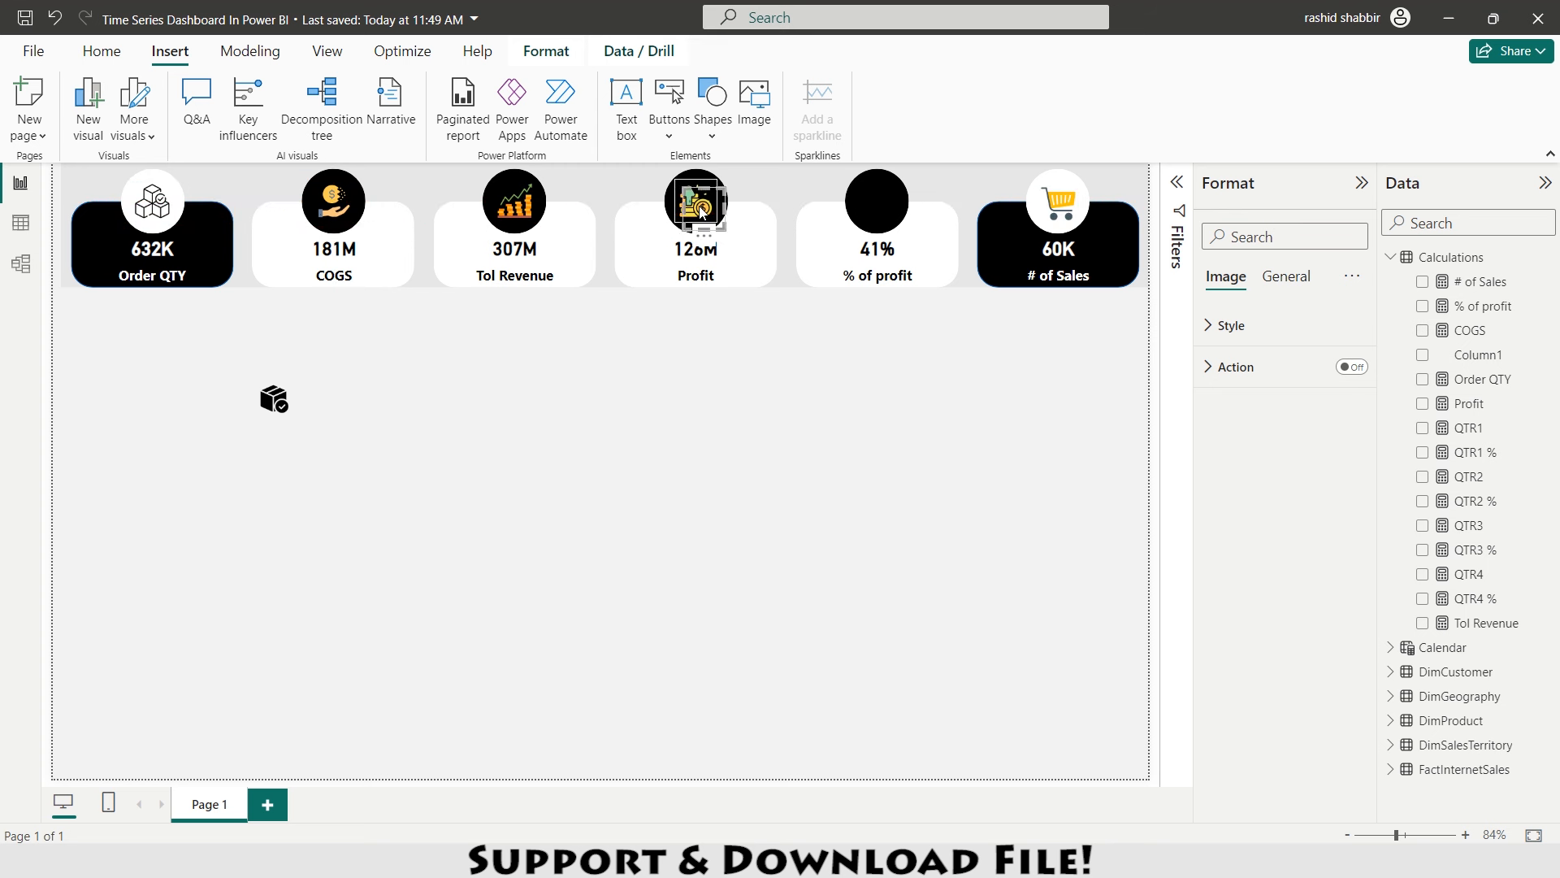